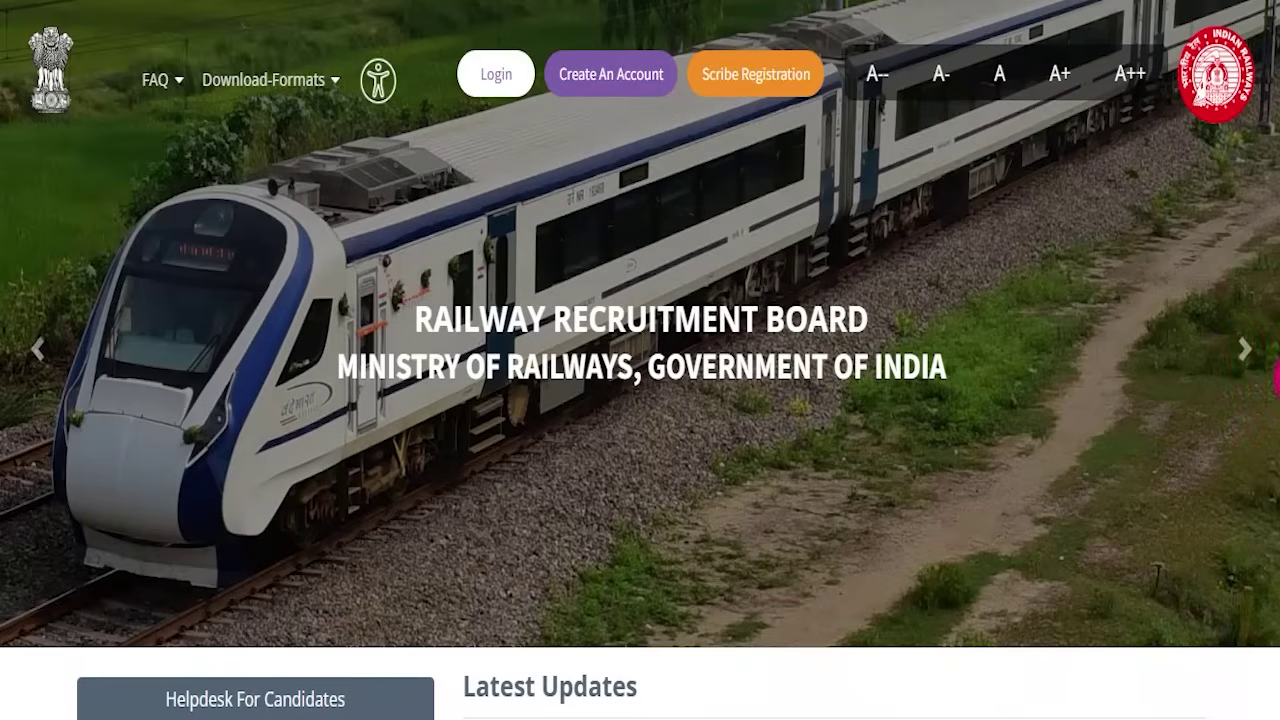
# Look through the Railway Recruitment Board home page's banner images and its list of recruitment notices under Latest Updates
pyautogui.click(1250, 362)
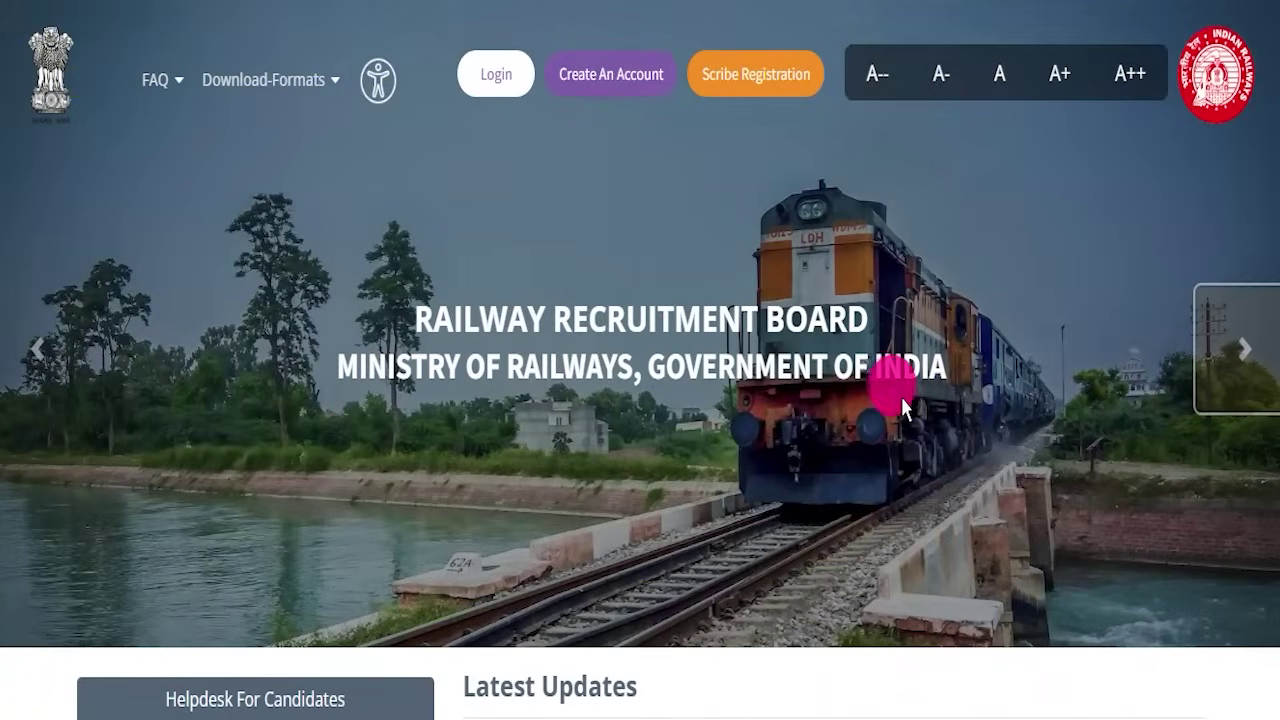
pyautogui.click(1228, 348)
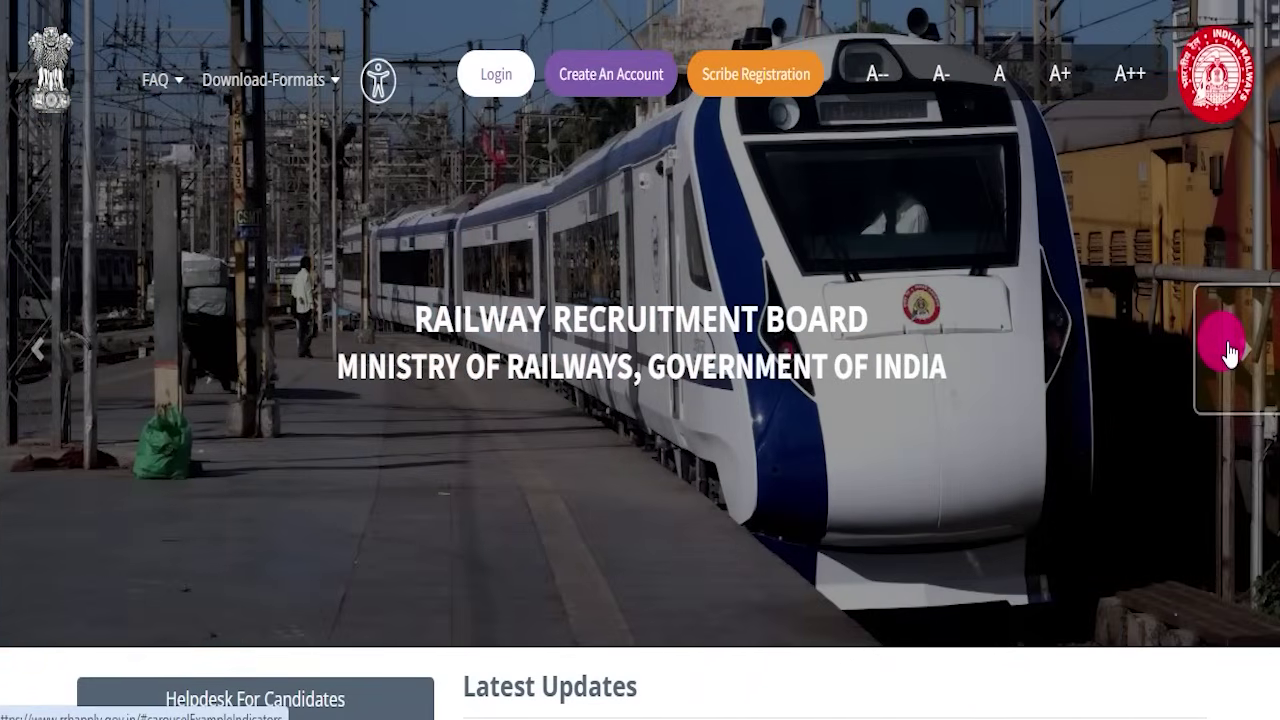
pyautogui.click(1228, 348)
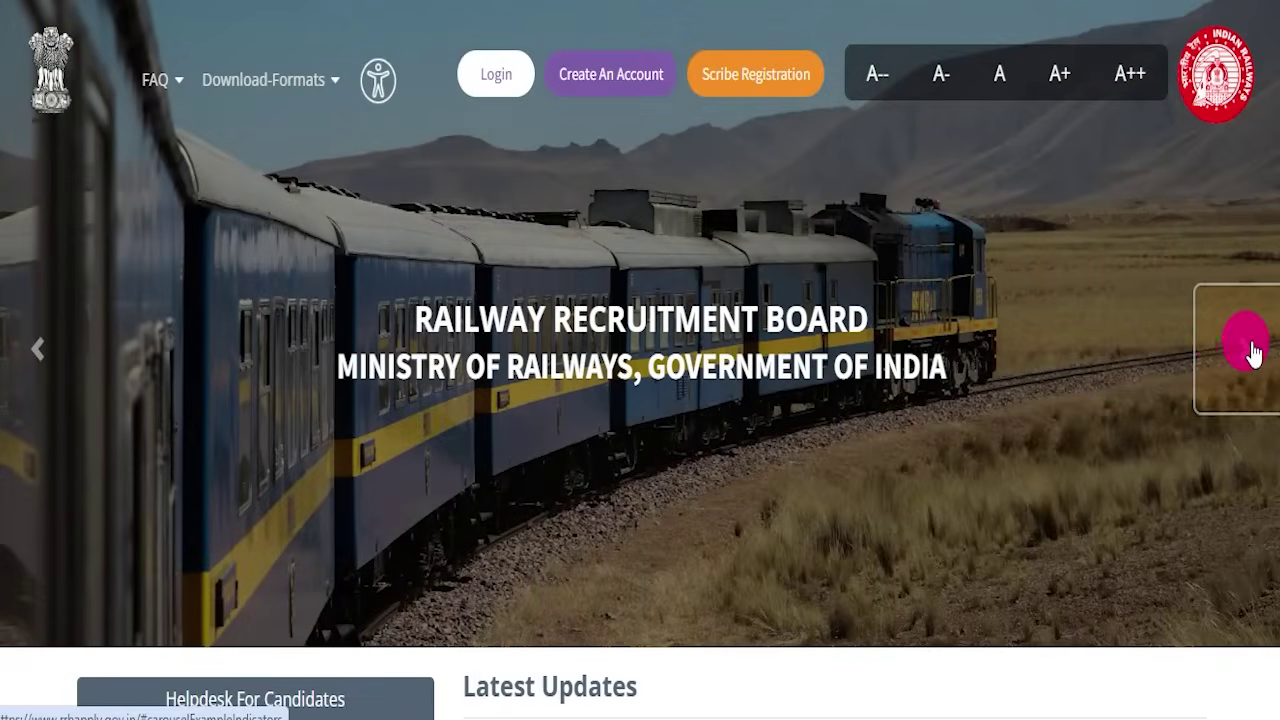
pyautogui.click(1240, 352)
pyautogui.scroll(-7, 897, 420)
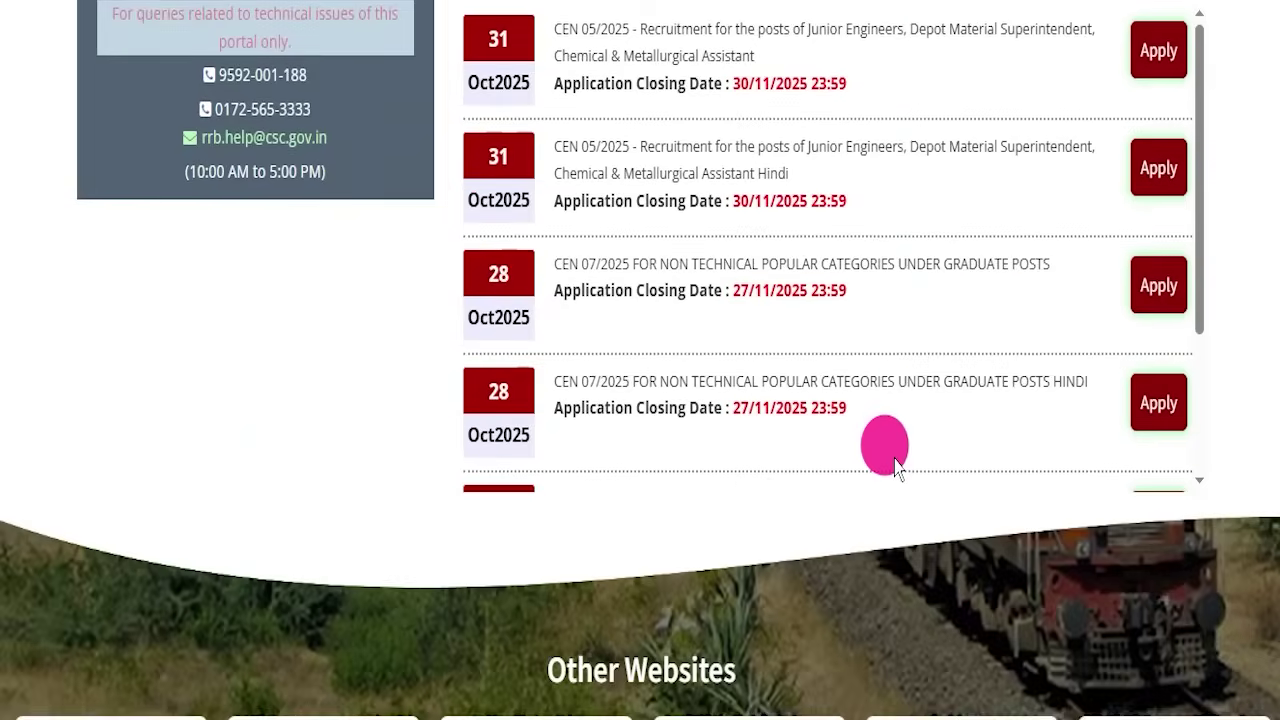
pyautogui.scroll(8, 897, 468)
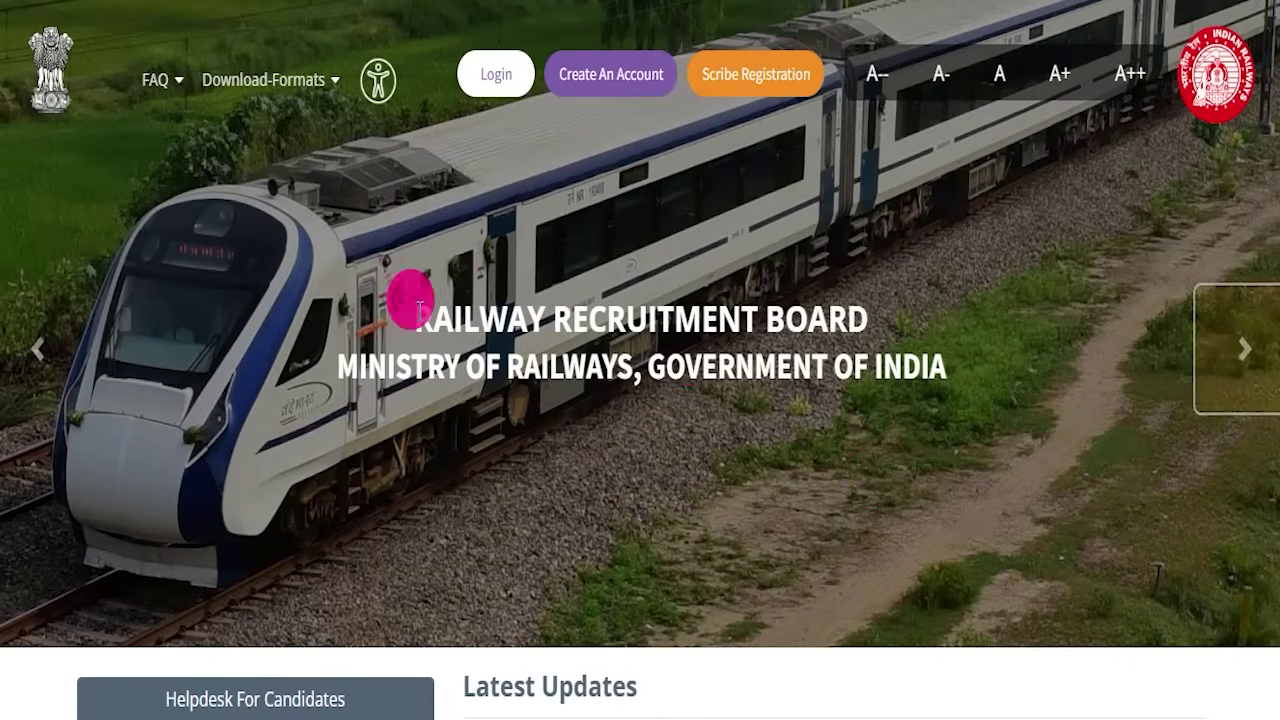
# View the opening pages of the English and Hindi CEN 07/2025 notification PDFs for the under graduate posts
pyautogui.click(381, 264)
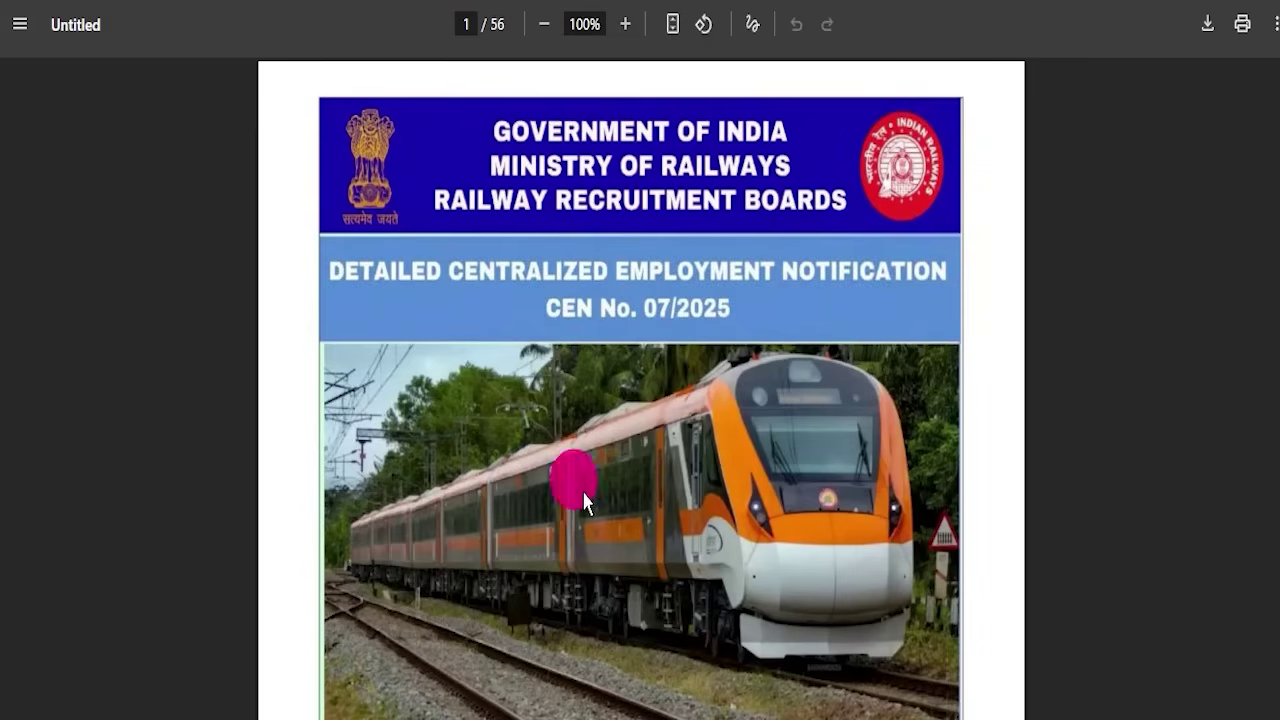
pyautogui.scroll(-10, 534, 440)
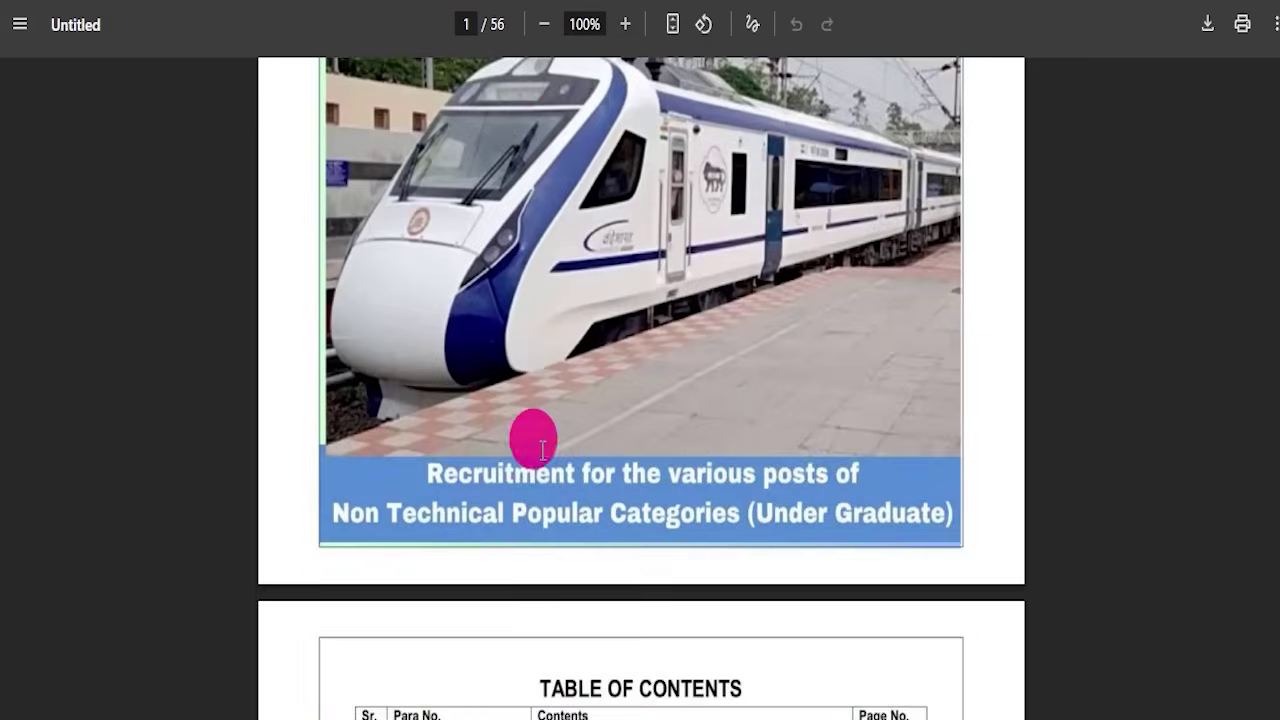
pyautogui.scroll(10, 491, 460)
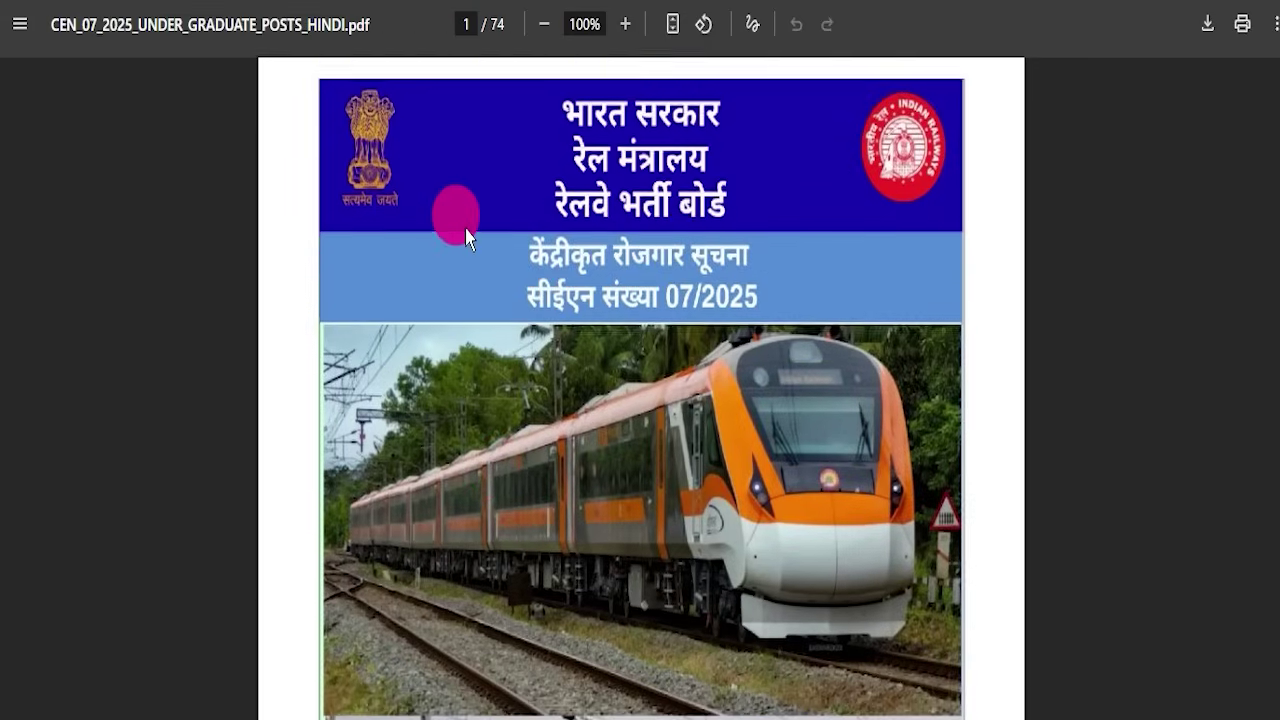
pyautogui.scroll(-10, 457, 249)
pyautogui.scroll(10, 457, 314)
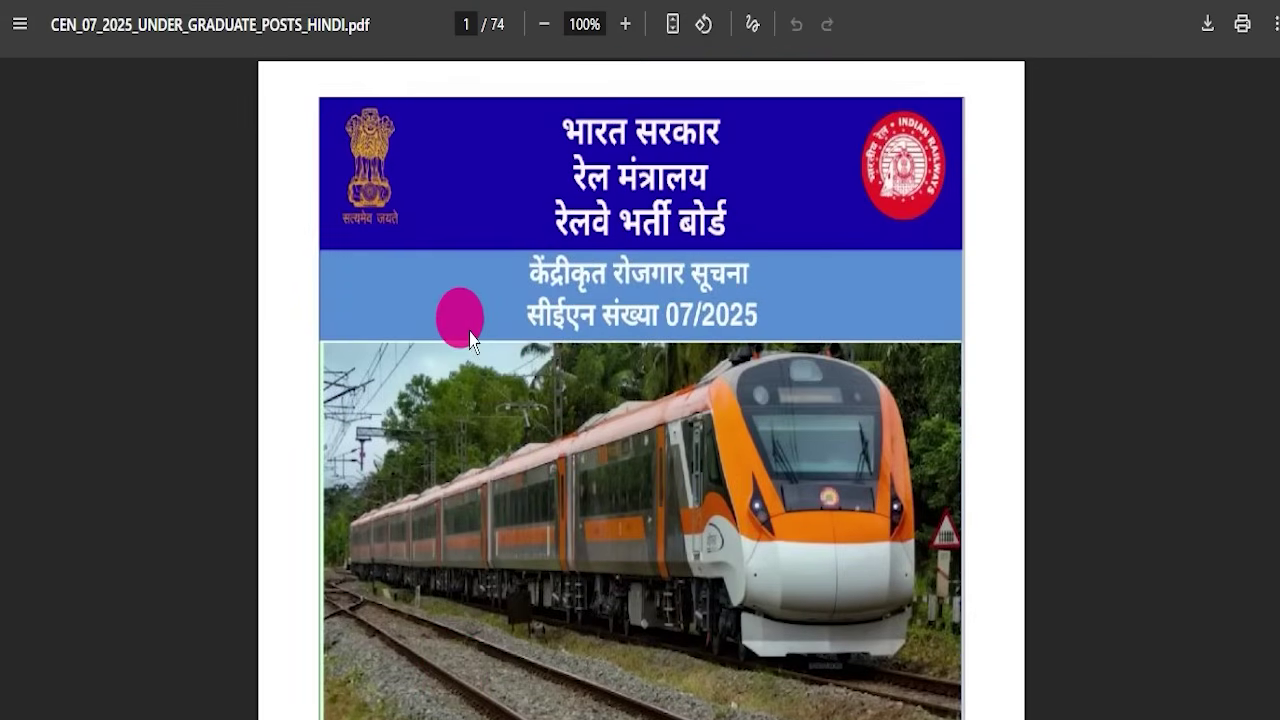
# Return to the Railway Recruitment Board home page and browse its banner images
pyautogui.click(372, 192)
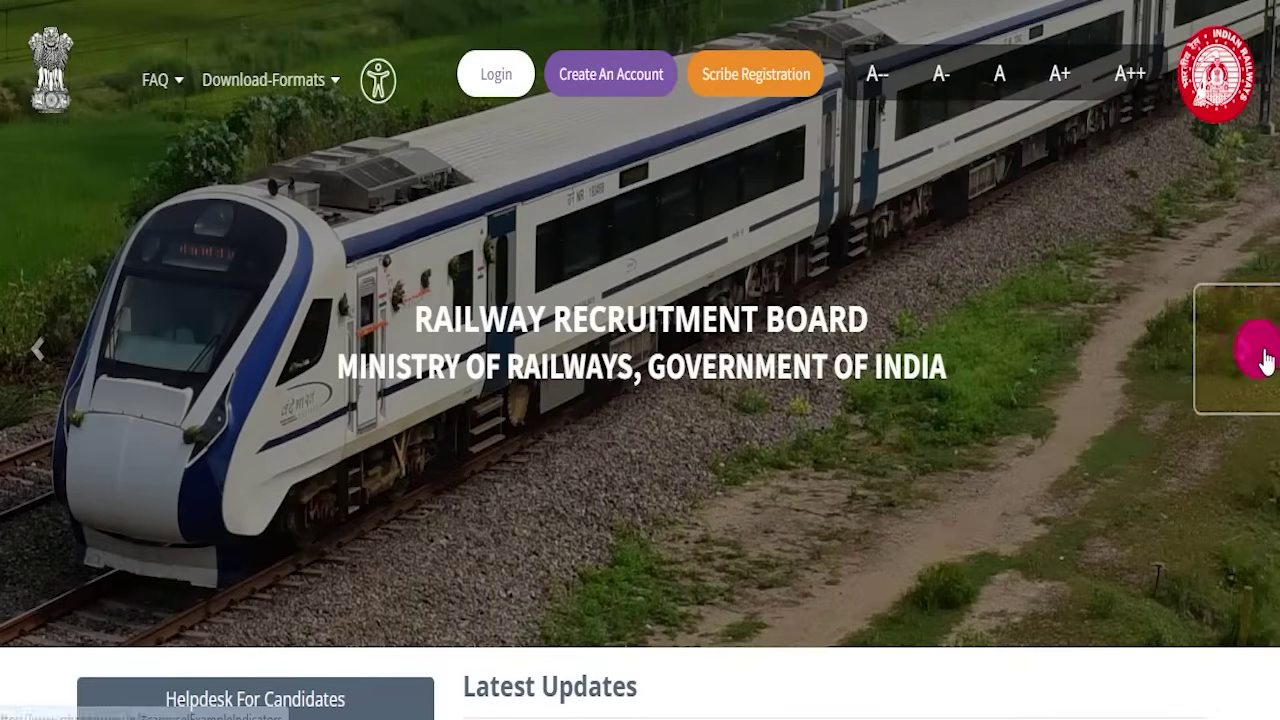
pyautogui.click(1262, 358)
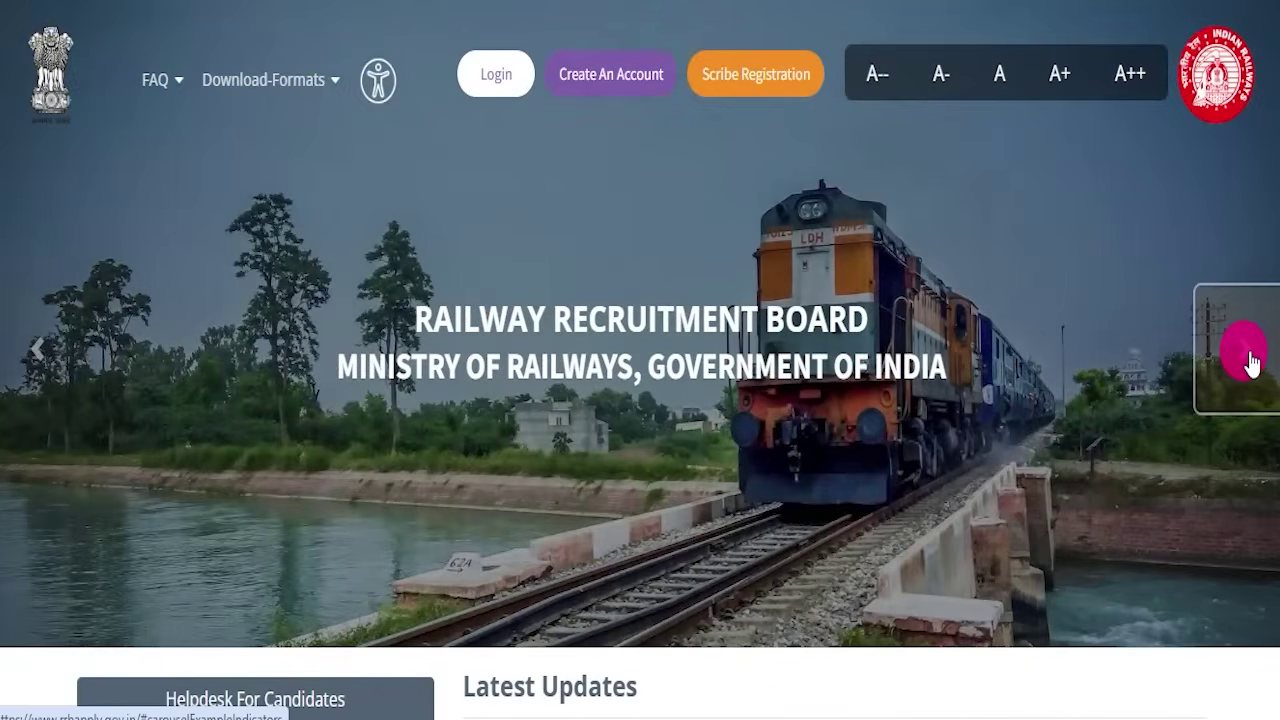
pyautogui.click(1250, 360)
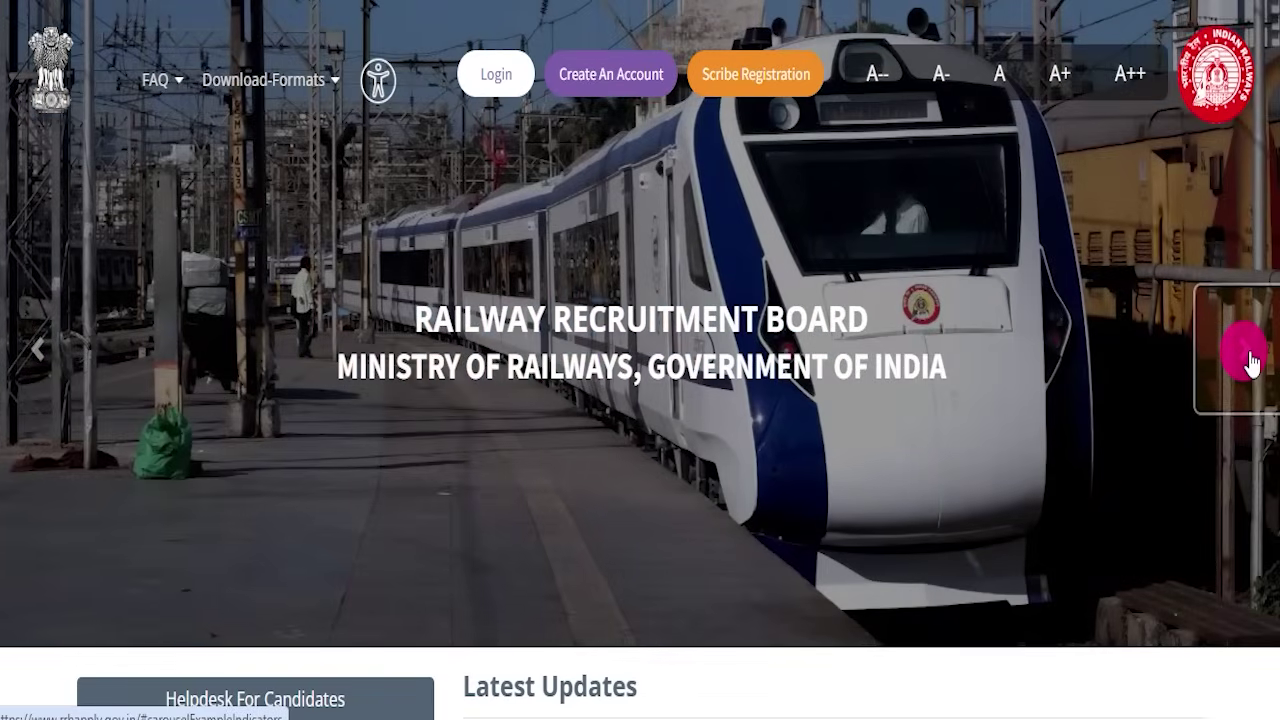
pyautogui.click(1250, 360)
pyautogui.click(1248, 358)
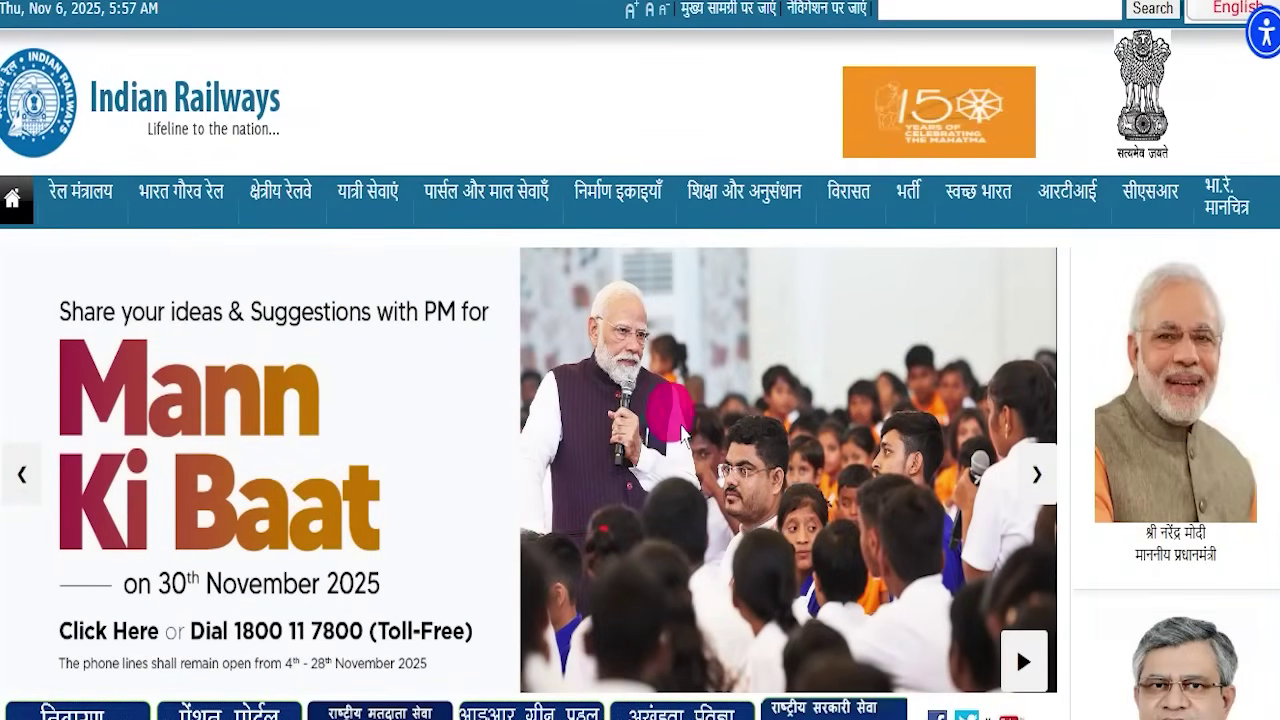
# Skim the Indian Railways home page down to its footer, and view the Hindi CEN 07/2025 notification's cover page
pyautogui.scroll(-15, 683, 432)
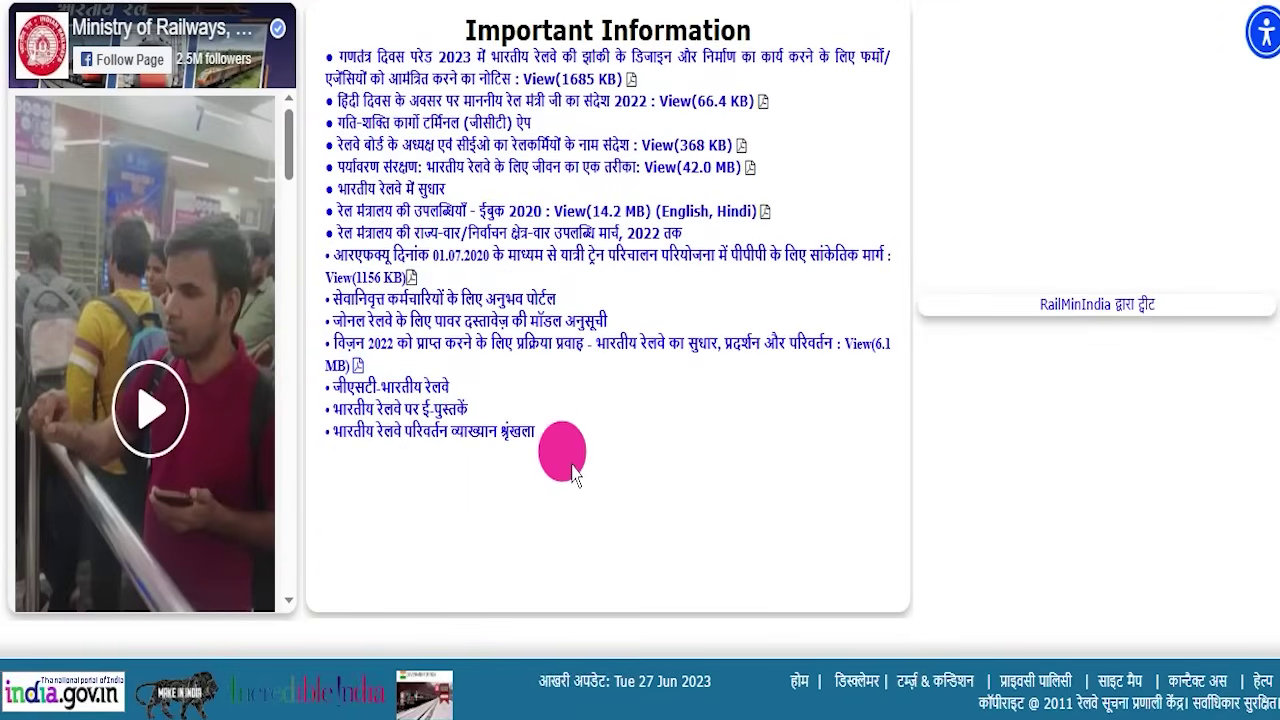
pyautogui.scroll(15, 572, 474)
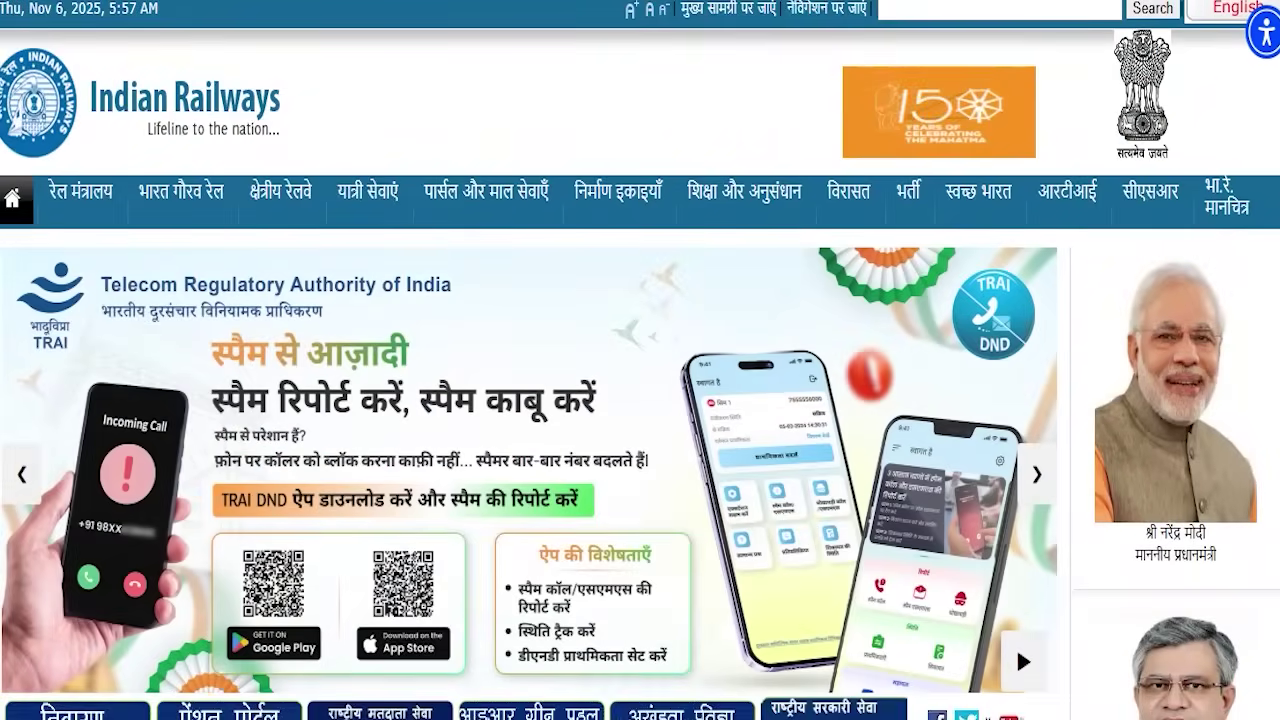
pyautogui.click(62, 400)
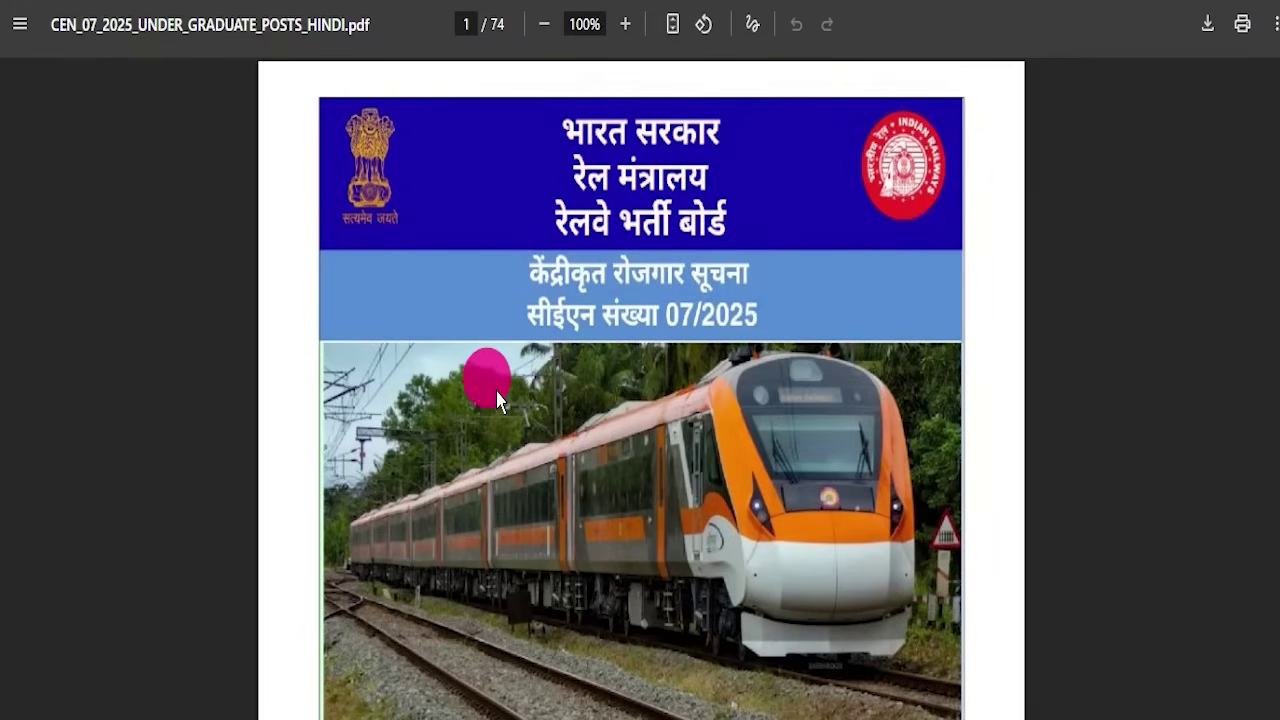
pyautogui.scroll(-5, 490, 392)
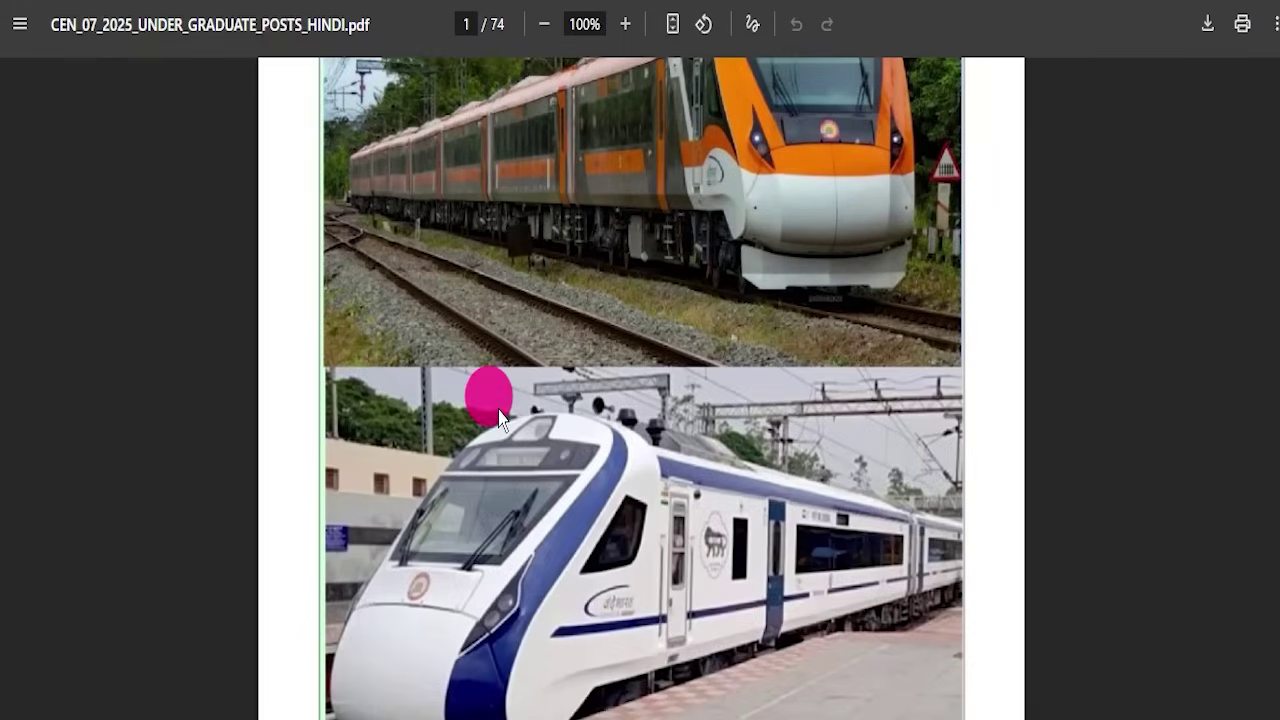
pyautogui.scroll(5, 495, 405)
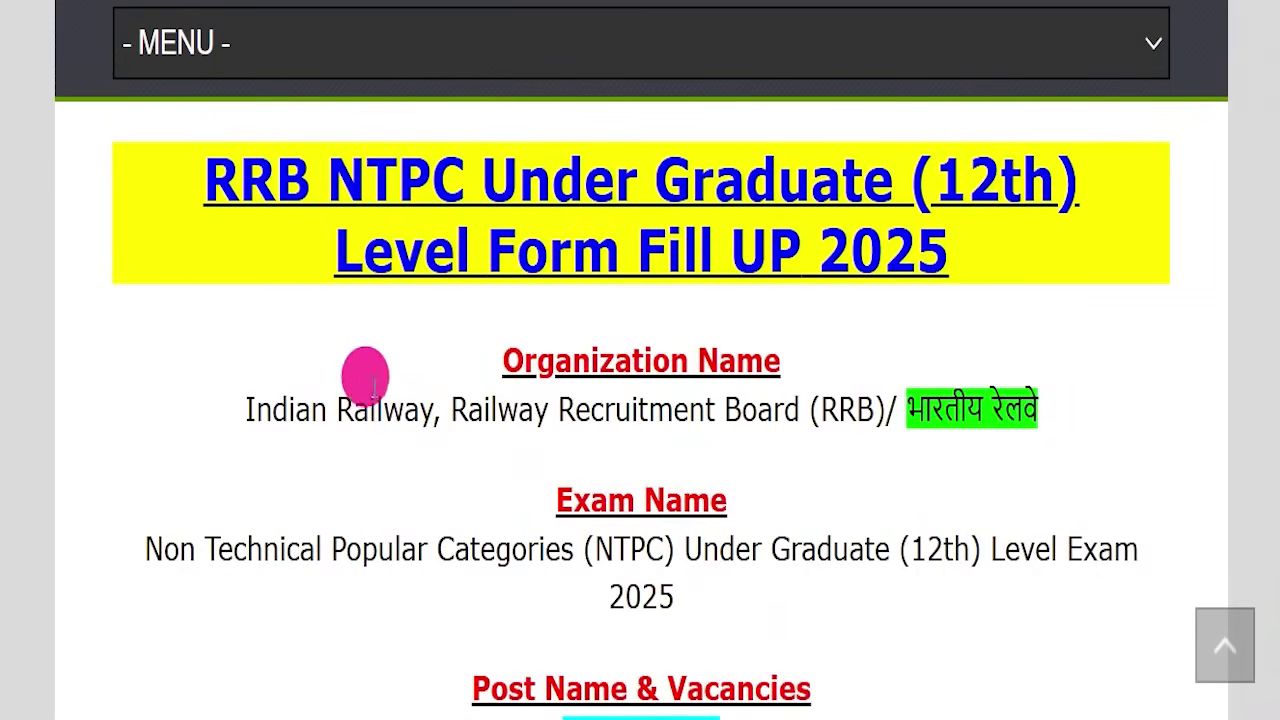
# Highlight the RRB NTPC Under Graduate form fill-up heading on the IndSarkariNaukri page, and review the site header and recruitment introduction
pyautogui.moveTo(172, 180); pyautogui.dragTo(960, 235)
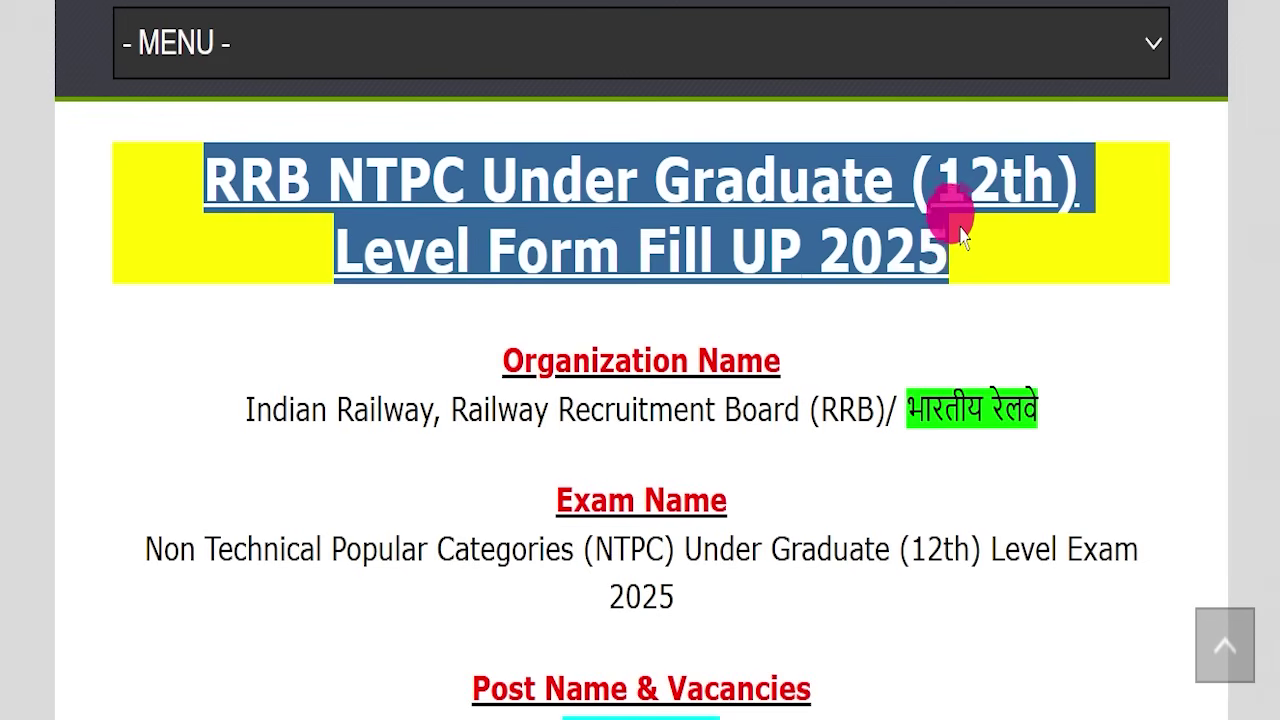
pyautogui.click(951, 284)
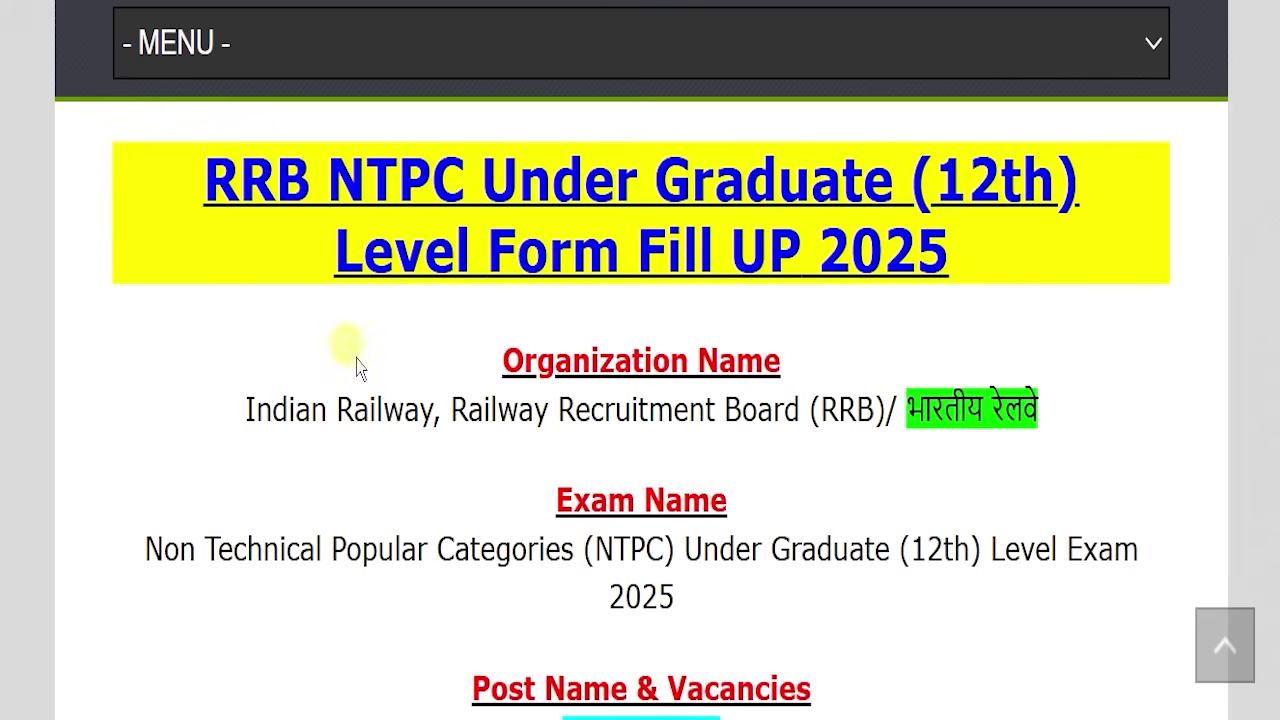
pyautogui.scroll(10, 357, 368)
pyautogui.scroll(2, 588, 600)
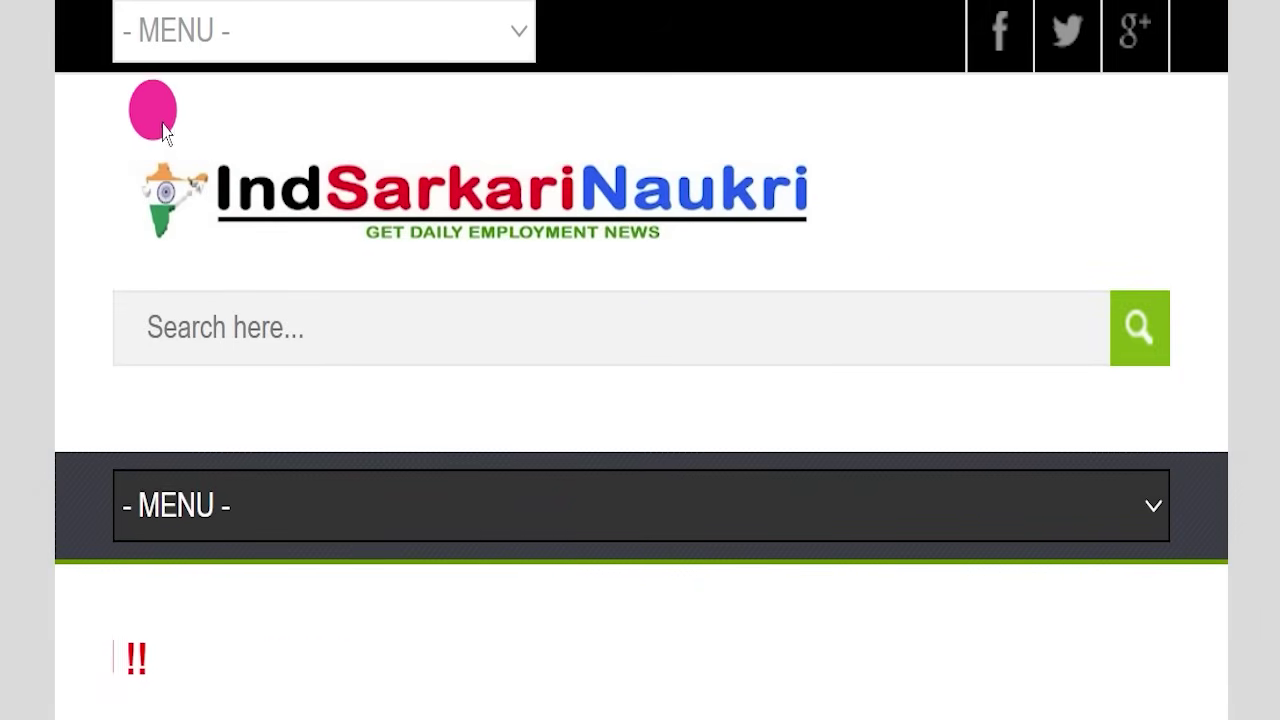
pyautogui.scroll(-10, 634, 354)
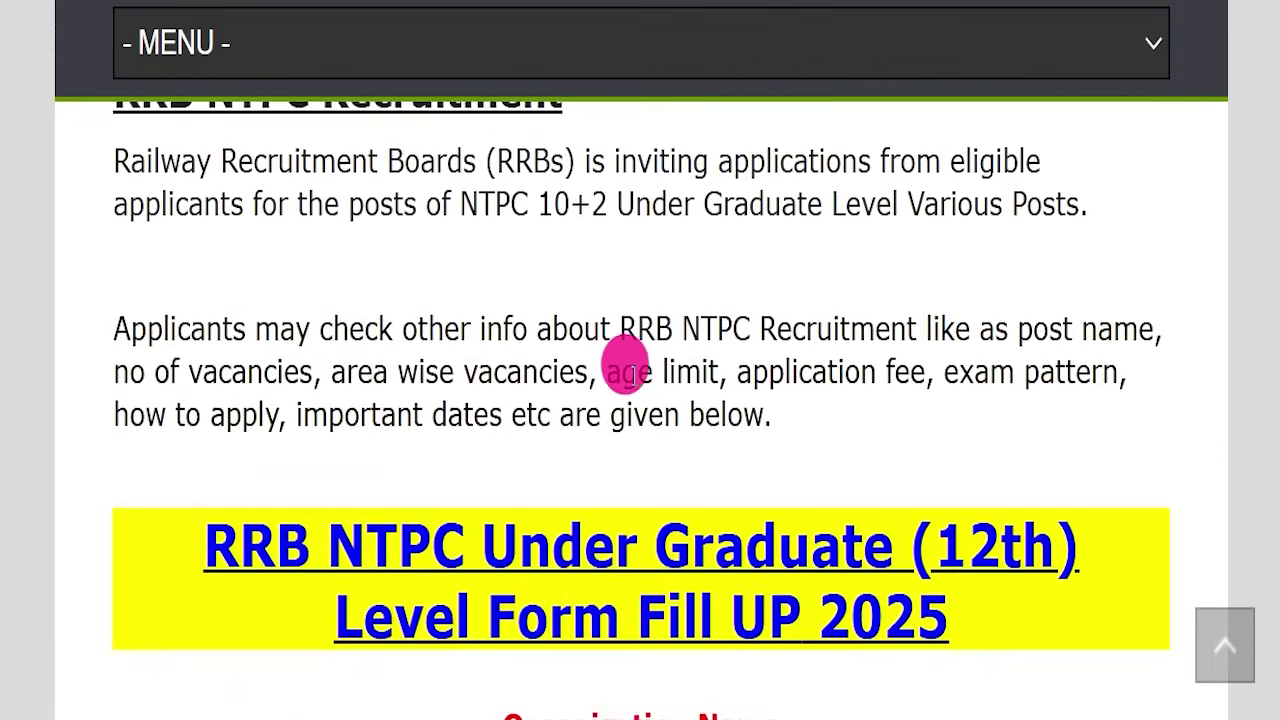
pyautogui.scroll(-5, 636, 384)
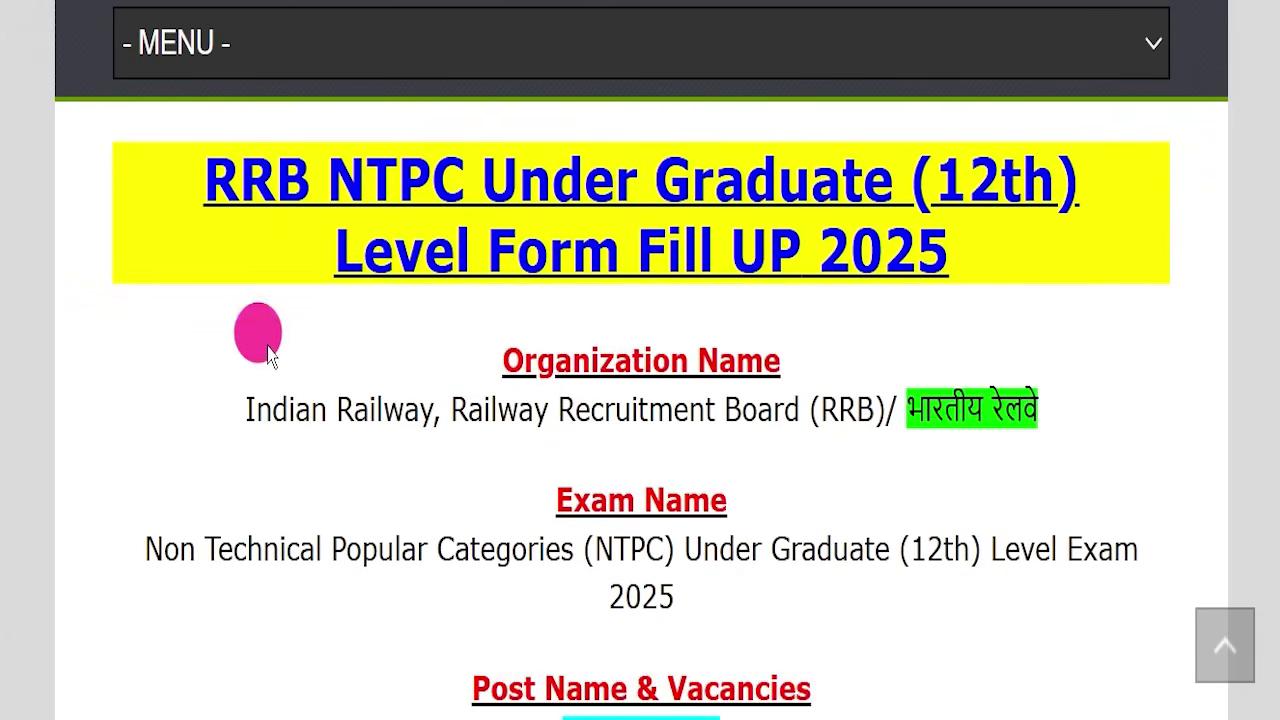
# Highlight the article's heading, organization name and exam name in turn while reading them
pyautogui.moveTo(153, 207); pyautogui.dragTo(1049, 251)
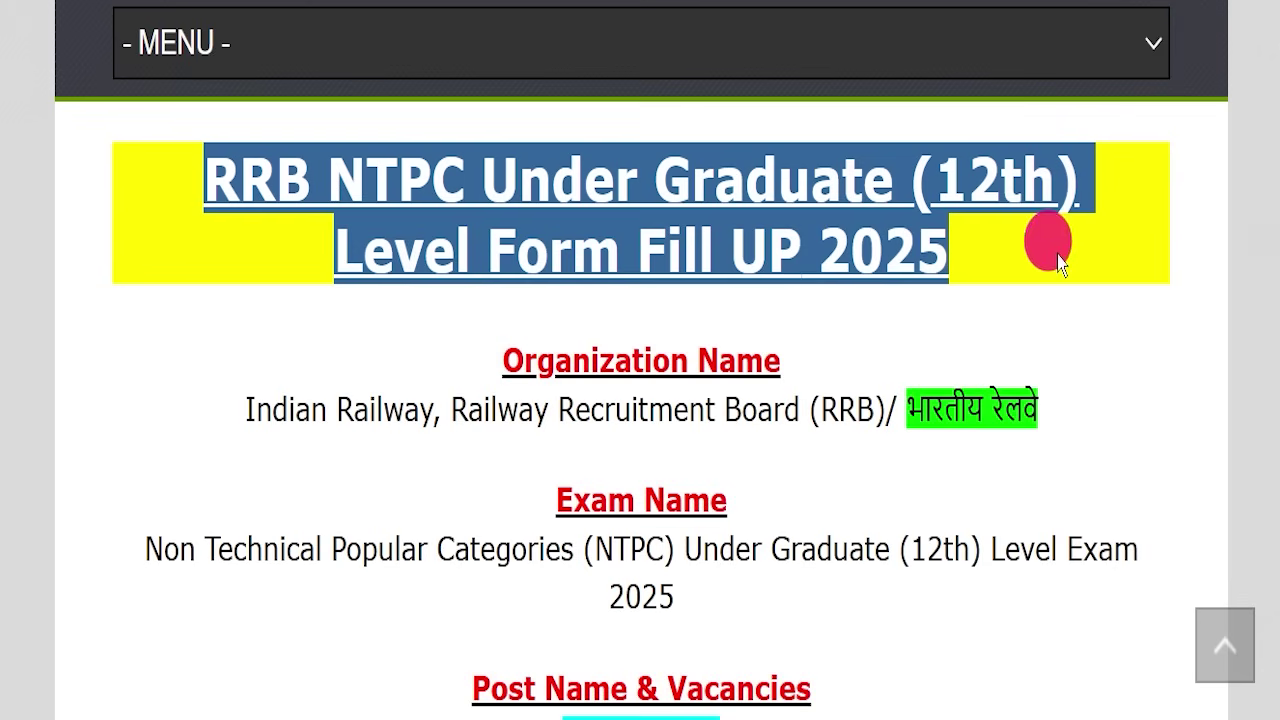
pyautogui.moveTo(245, 410); pyautogui.dragTo(1070, 412)
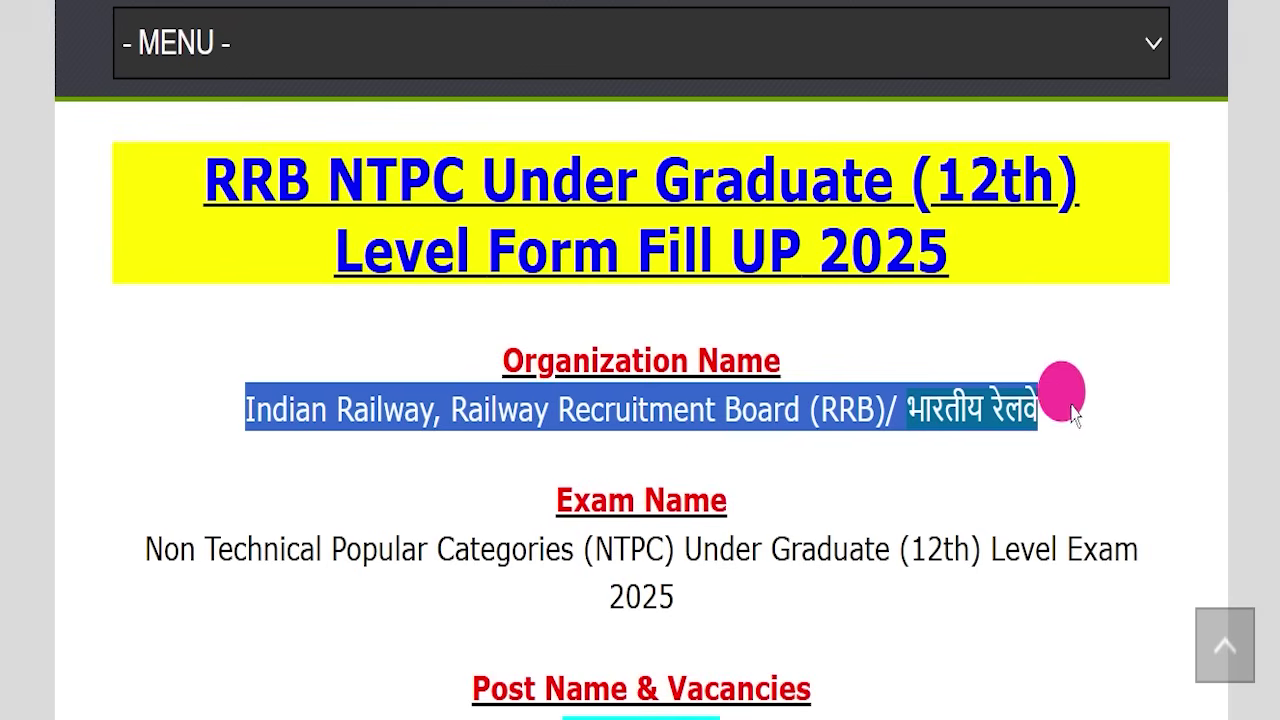
pyautogui.moveTo(142, 543); pyautogui.dragTo(570, 533)
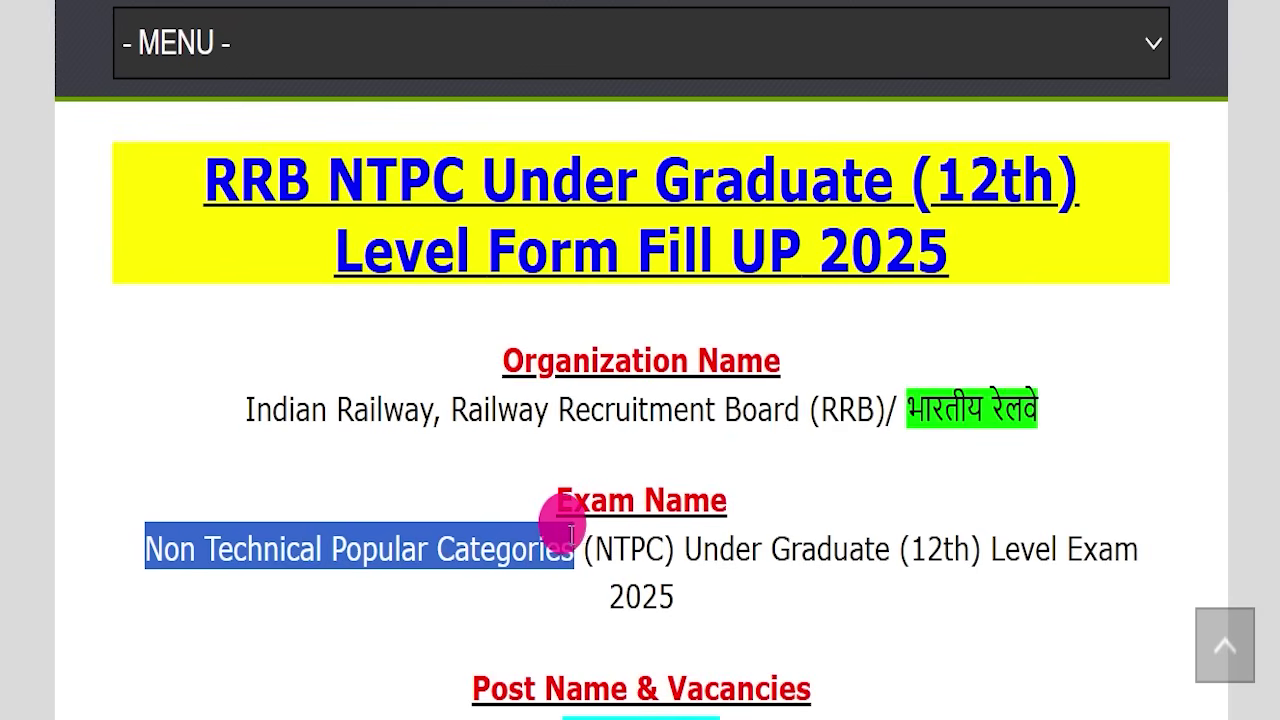
pyautogui.moveTo(586, 590); pyautogui.dragTo(660, 620)
pyautogui.click(790, 620)
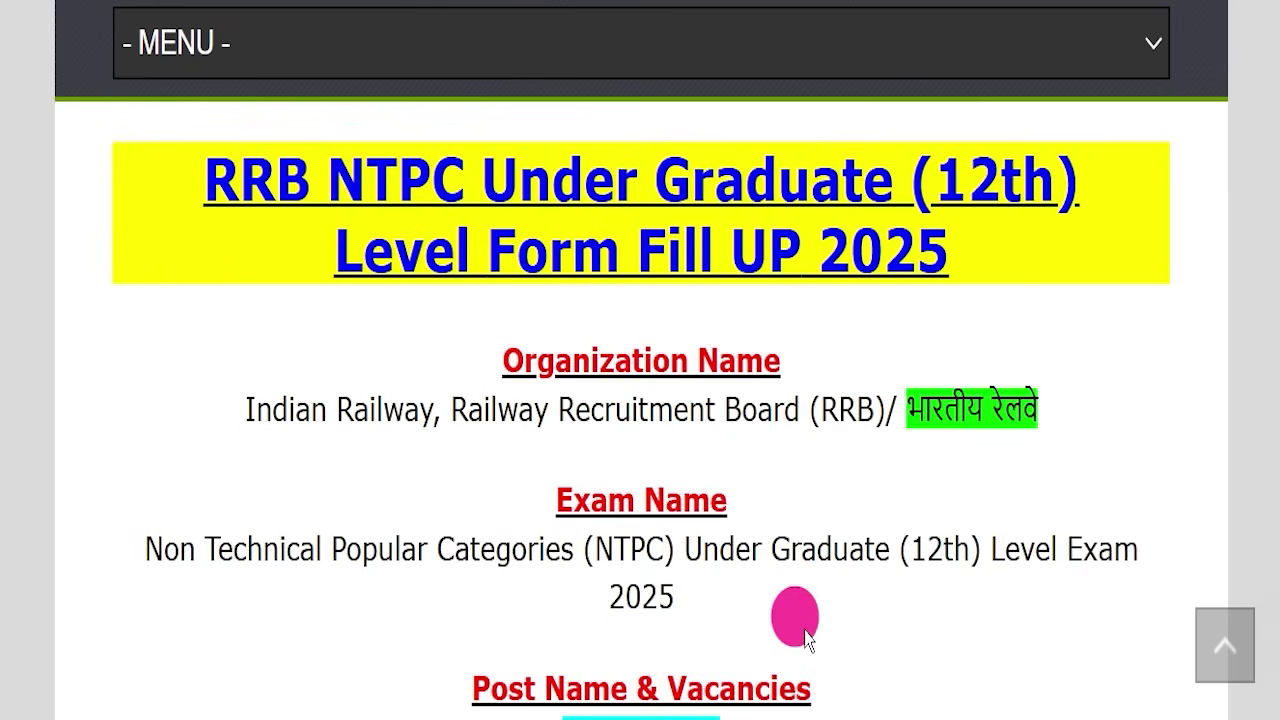
# Highlight the total and each clerk post under Post Name & Vacancies in turn
pyautogui.scroll(-4, 897, 517)
pyautogui.moveTo(557, 373); pyautogui.dragTo(733, 375)
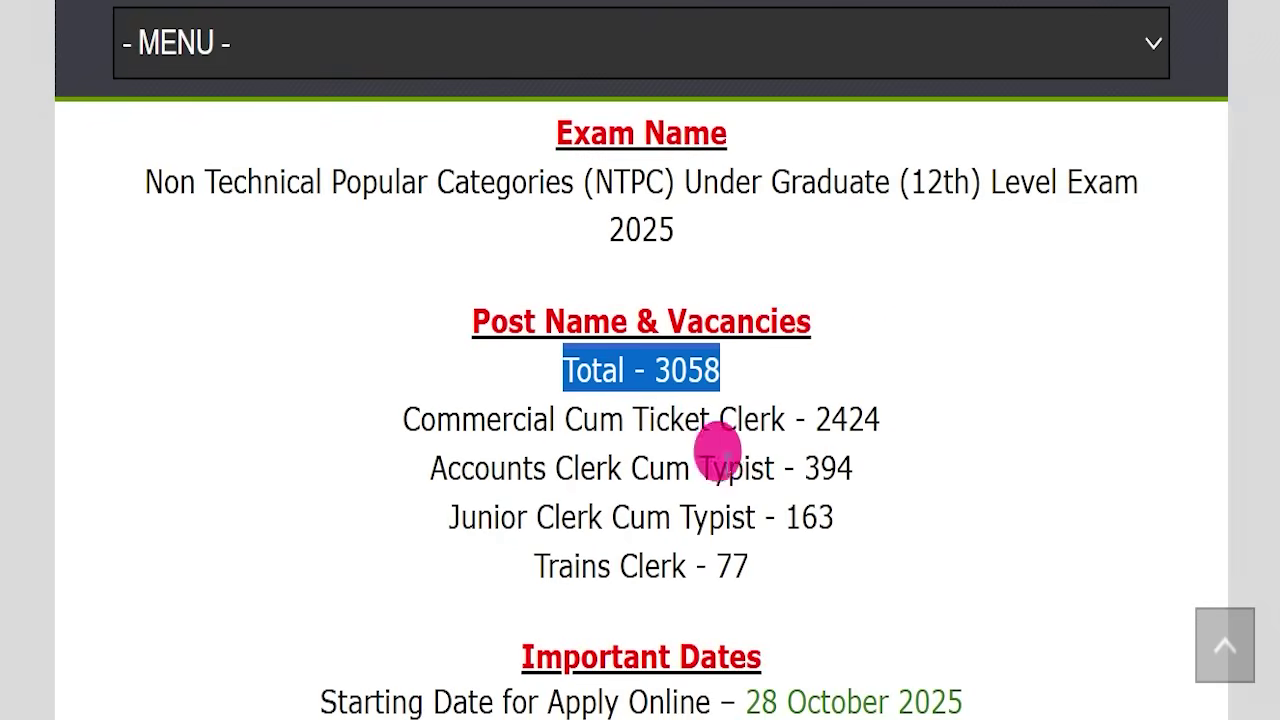
pyautogui.moveTo(395, 420); pyautogui.dragTo(845, 418)
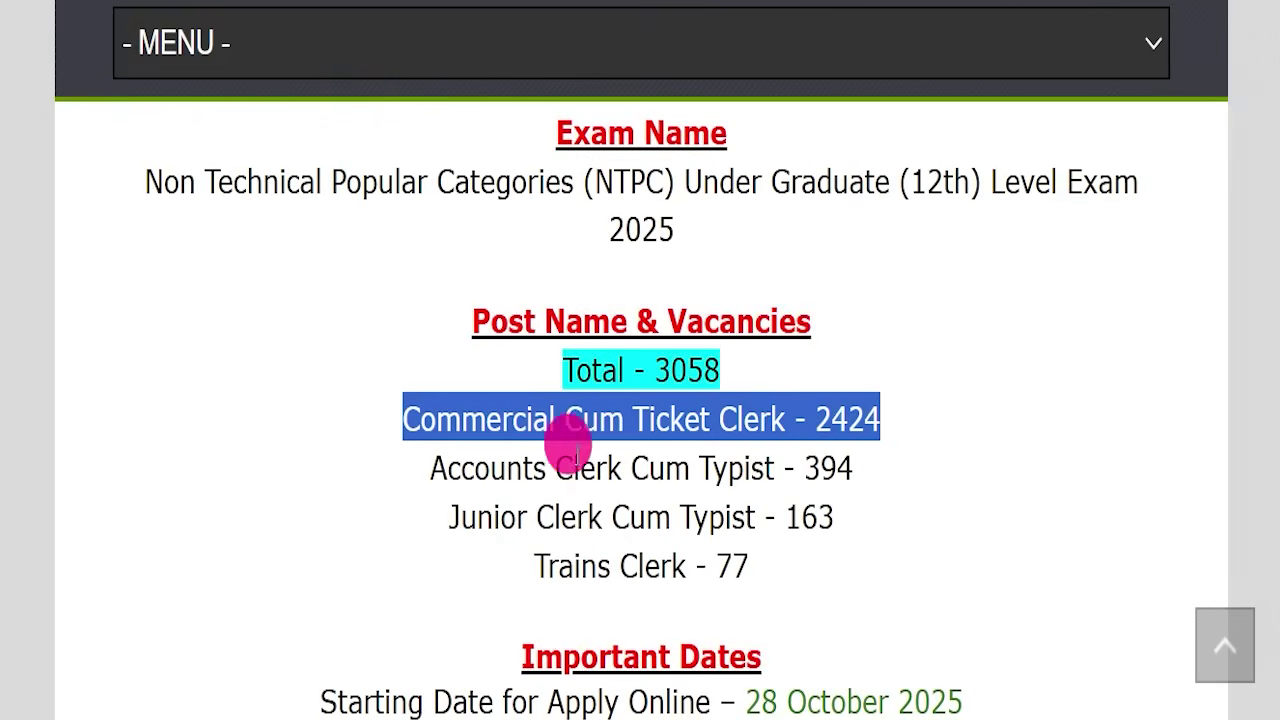
pyautogui.moveTo(363, 460); pyautogui.dragTo(886, 457)
pyautogui.moveTo(404, 509); pyautogui.dragTo(851, 494)
pyautogui.moveTo(457, 551); pyautogui.dragTo(667, 547)
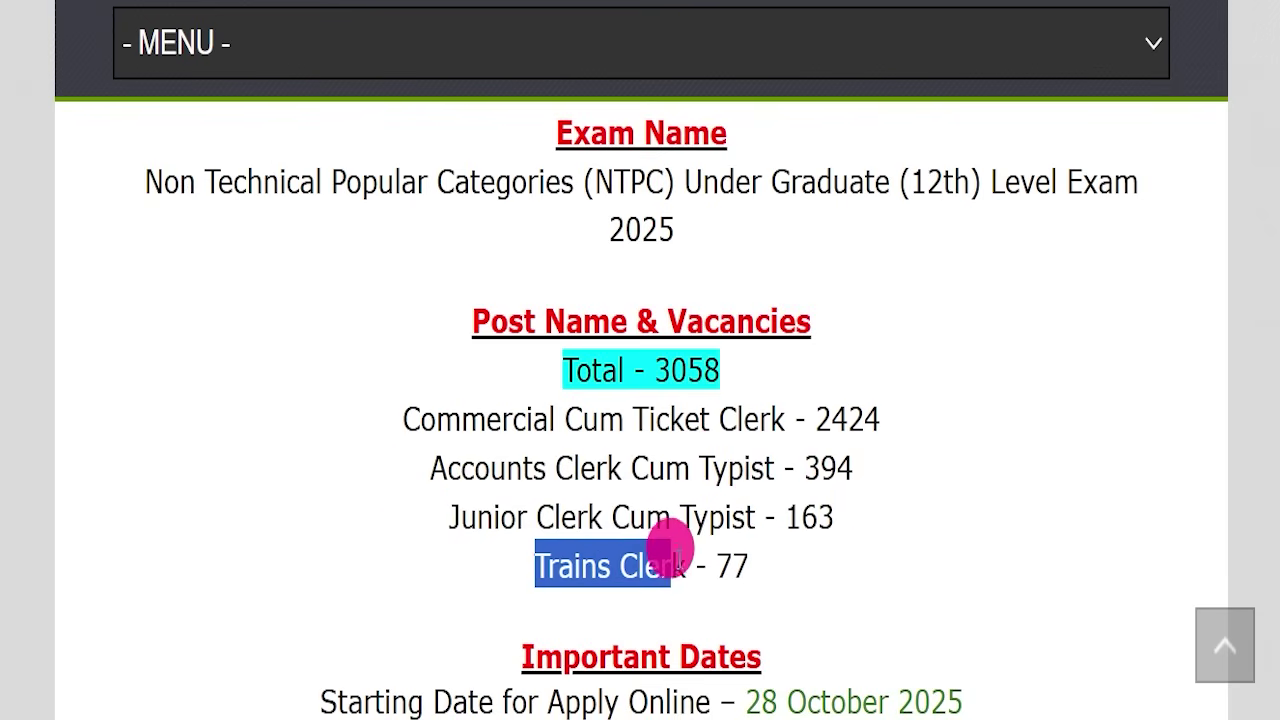
# Highlight the last date for applying online under Important Dates
pyautogui.scroll(-3, 510, 368)
pyautogui.click(889, 310)
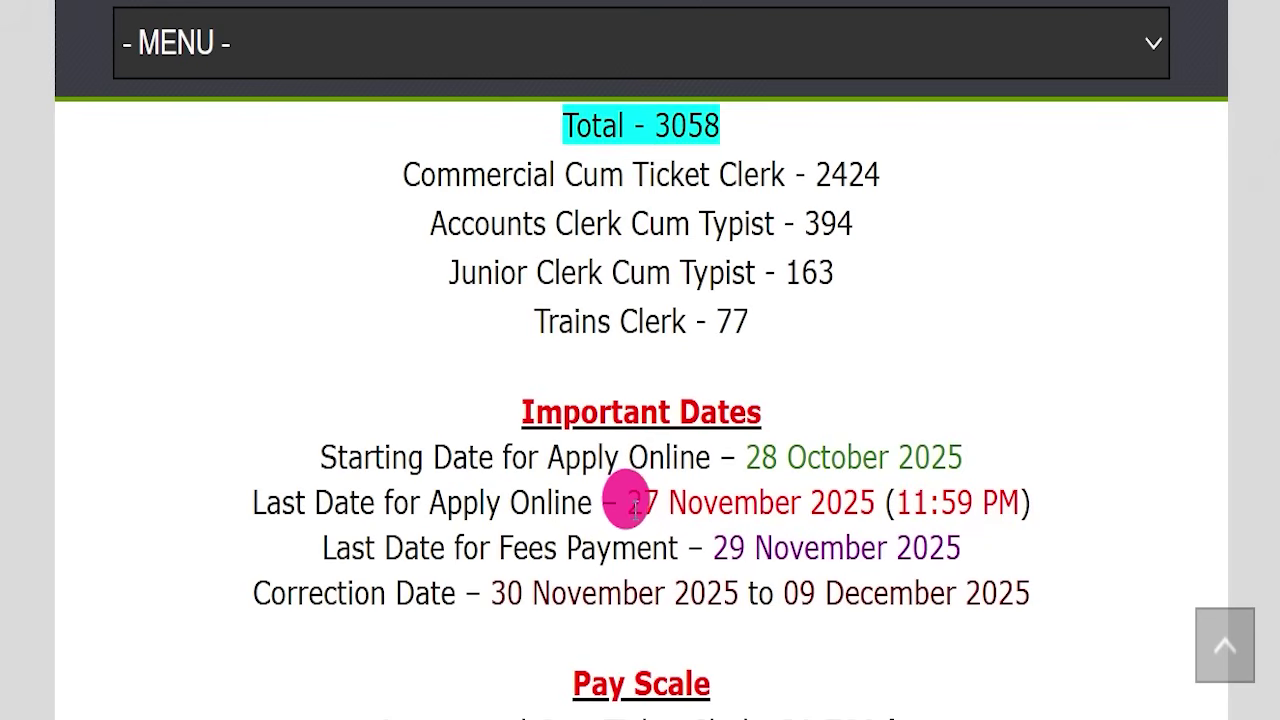
pyautogui.moveTo(628, 498); pyautogui.dragTo(843, 490)
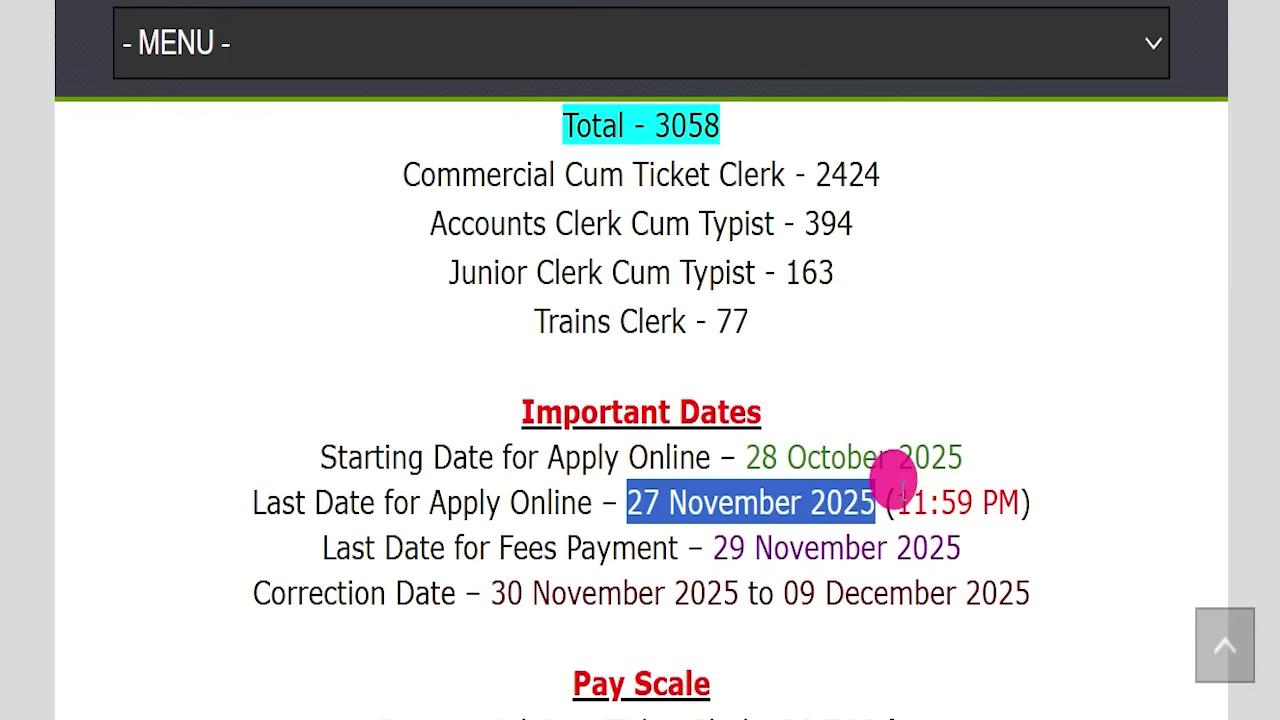
# Highlight the Commercial Cum Ticket Clerk pay line and the other clerks' pay amount under Pay Scale
pyautogui.scroll(-3, 898, 488)
pyautogui.moveTo(378, 486); pyautogui.dragTo(952, 490)
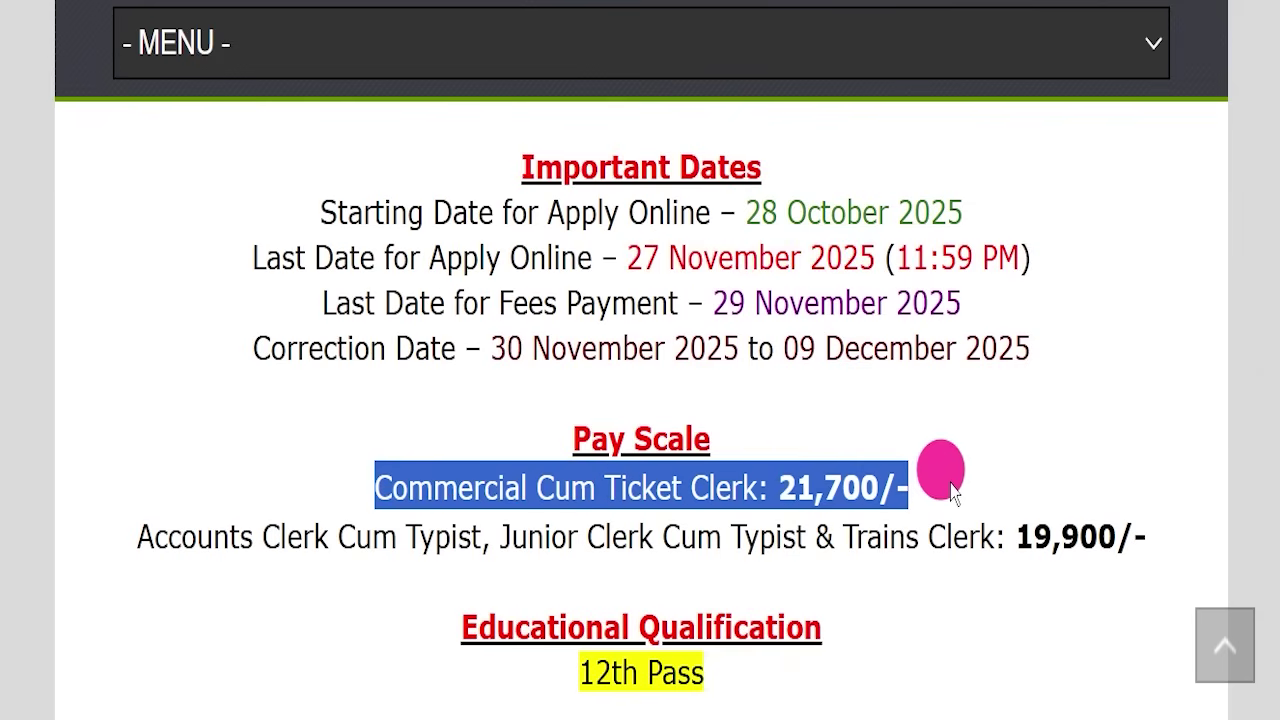
pyautogui.moveTo(1005, 525); pyautogui.dragTo(1150, 528)
# Highlight the required qualification under Educational Qualification and bring the Age Limit and Application Fee sections into view
pyautogui.scroll(-3, 1074, 509)
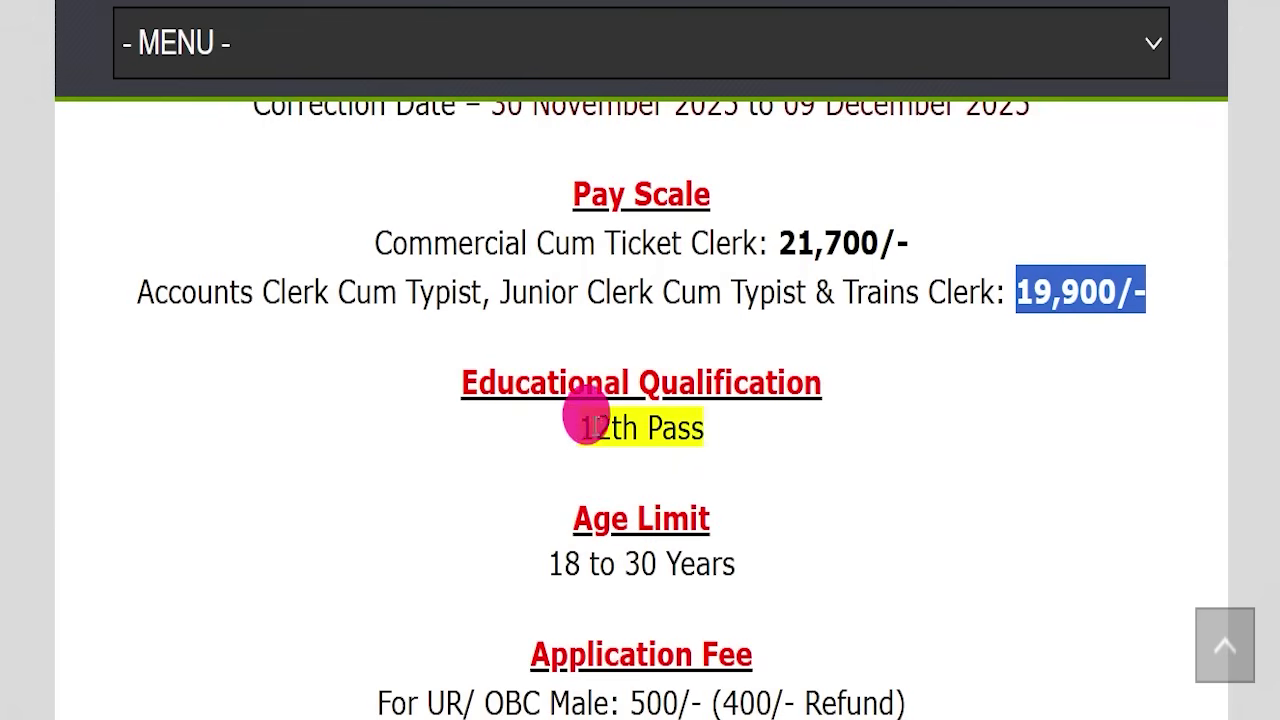
pyautogui.moveTo(508, 423); pyautogui.dragTo(762, 430)
pyautogui.scroll(-1, 765, 443)
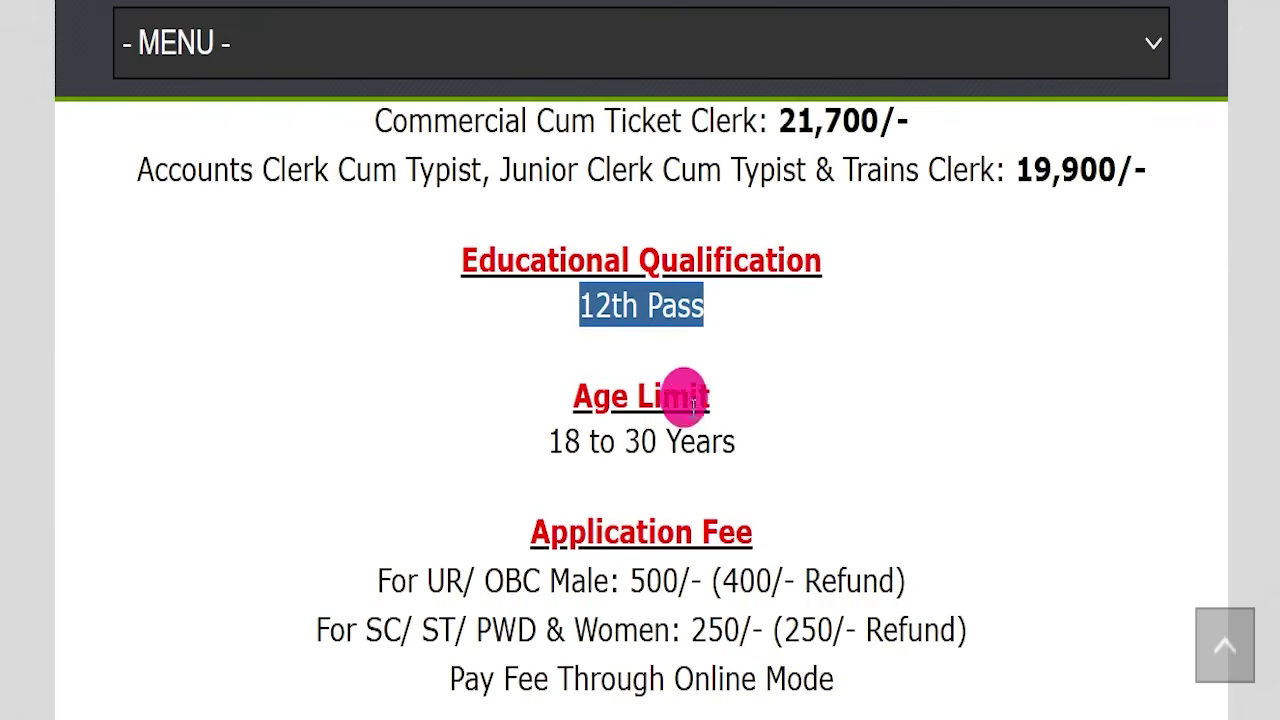
# Highlight the age range under Age Limit and the fees, refund amounts and payment mode under Application Fee
pyautogui.moveTo(497, 440); pyautogui.dragTo(857, 429)
pyautogui.scroll(-2, 514, 297)
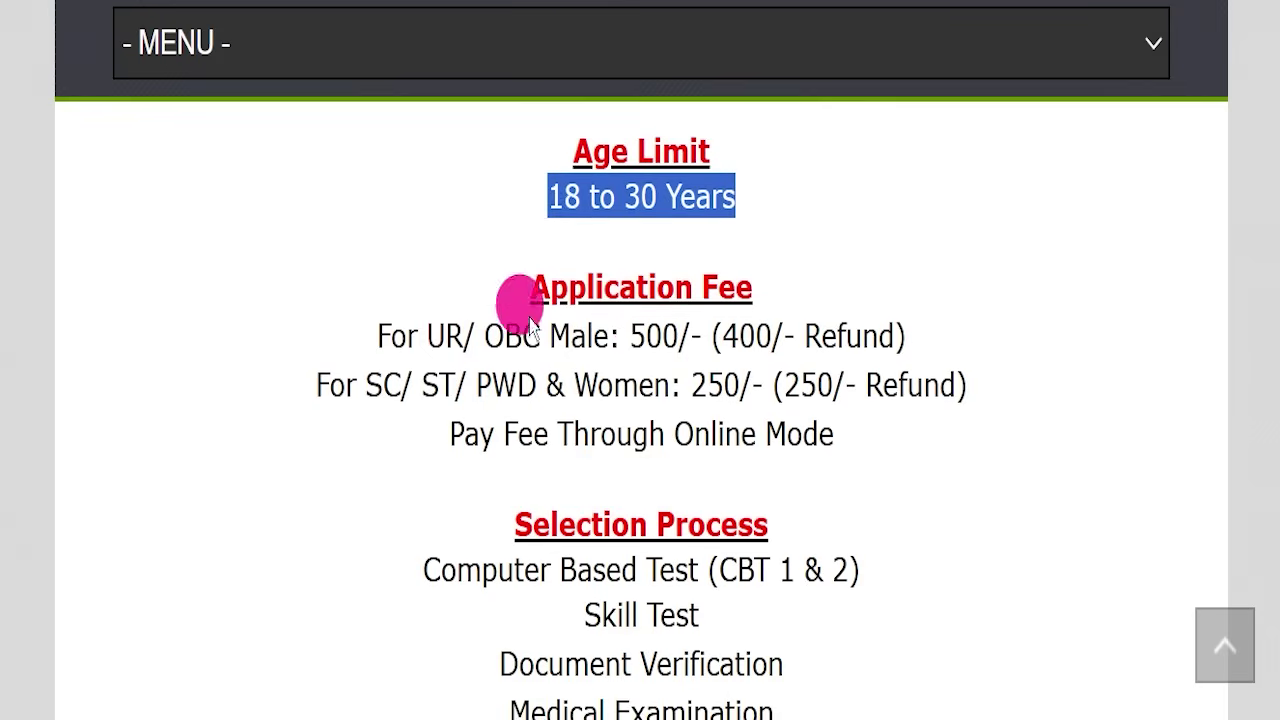
pyautogui.click(622, 337)
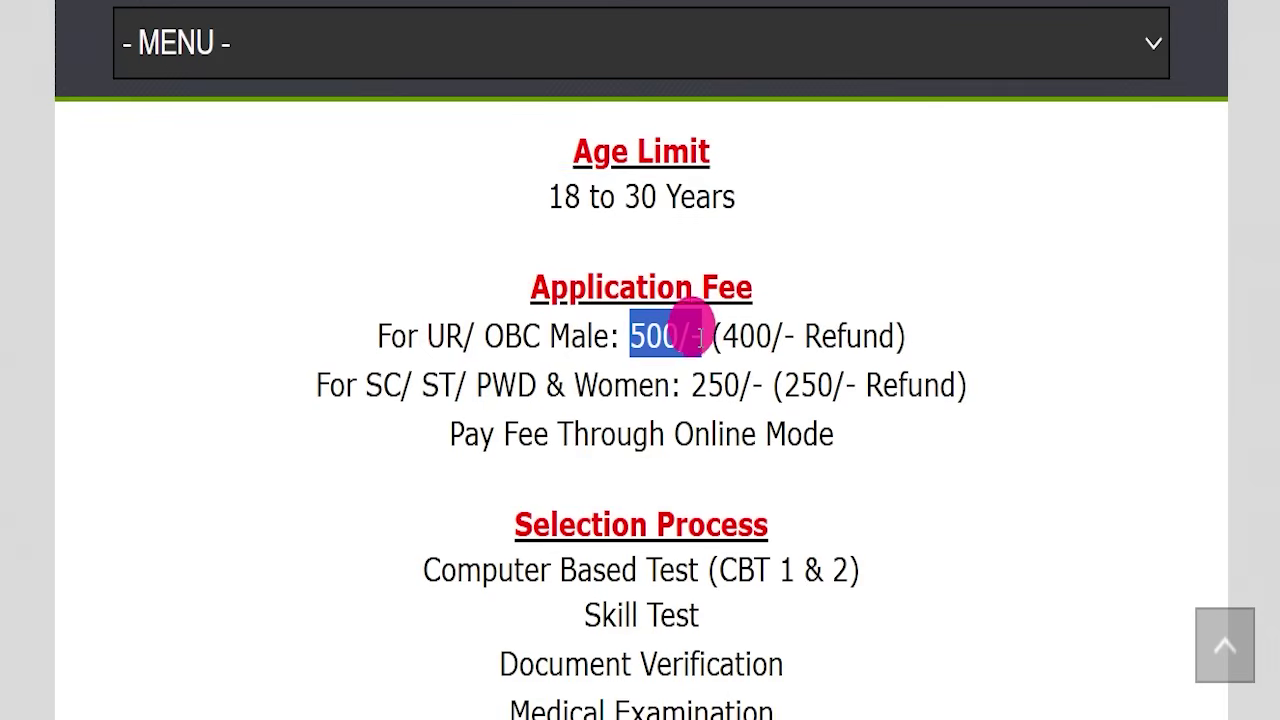
pyautogui.moveTo(722, 337); pyautogui.dragTo(900, 336)
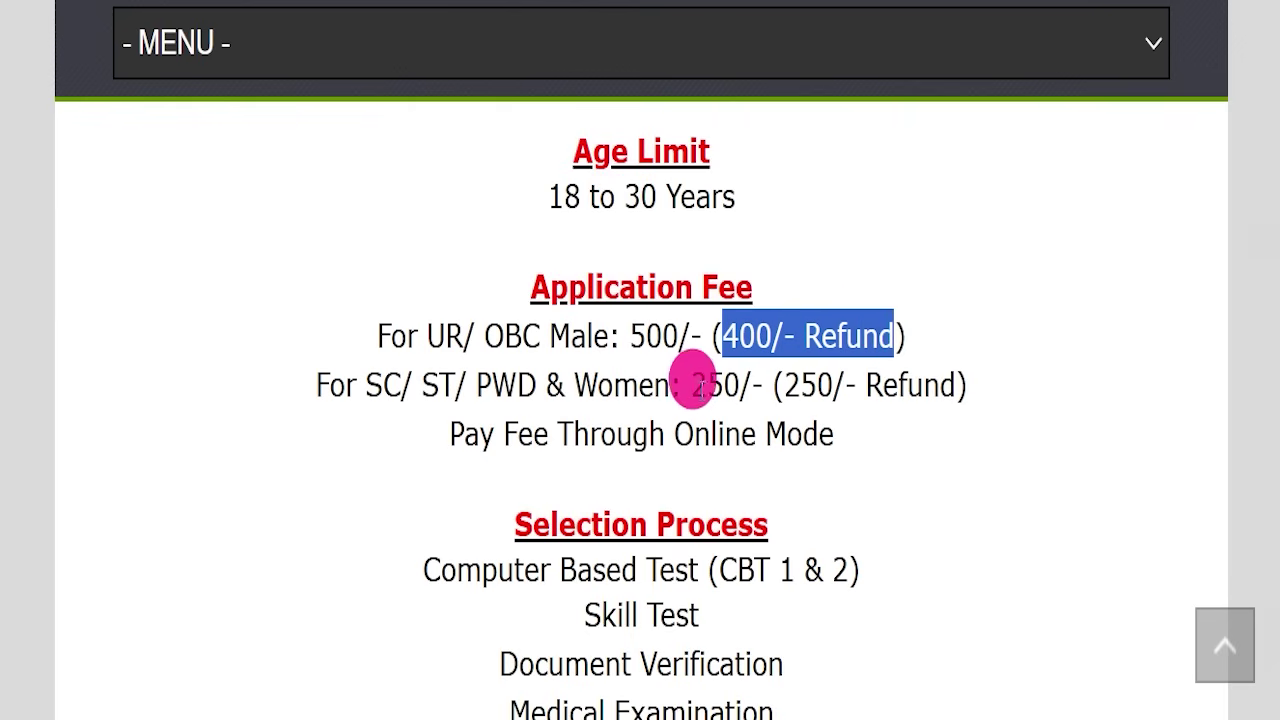
pyautogui.moveTo(695, 383); pyautogui.dragTo(951, 380)
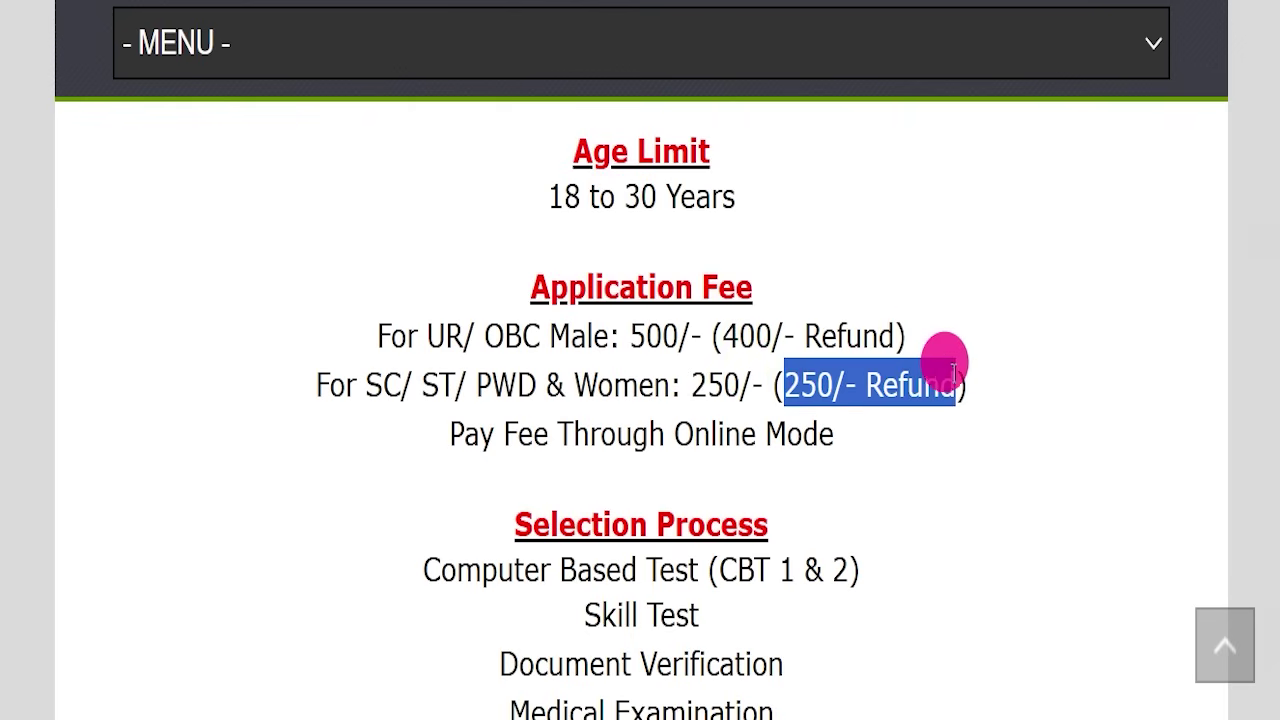
pyautogui.moveTo(675, 434); pyautogui.dragTo(857, 429)
# Highlight the stages under Selection Process and the entries under Apply Mode and Job Location
pyautogui.scroll(-3, 866, 385)
pyautogui.moveTo(391, 328); pyautogui.dragTo(830, 484)
pyautogui.scroll(-2, 851, 471)
pyautogui.moveTo(470, 475); pyautogui.dragTo(845, 492)
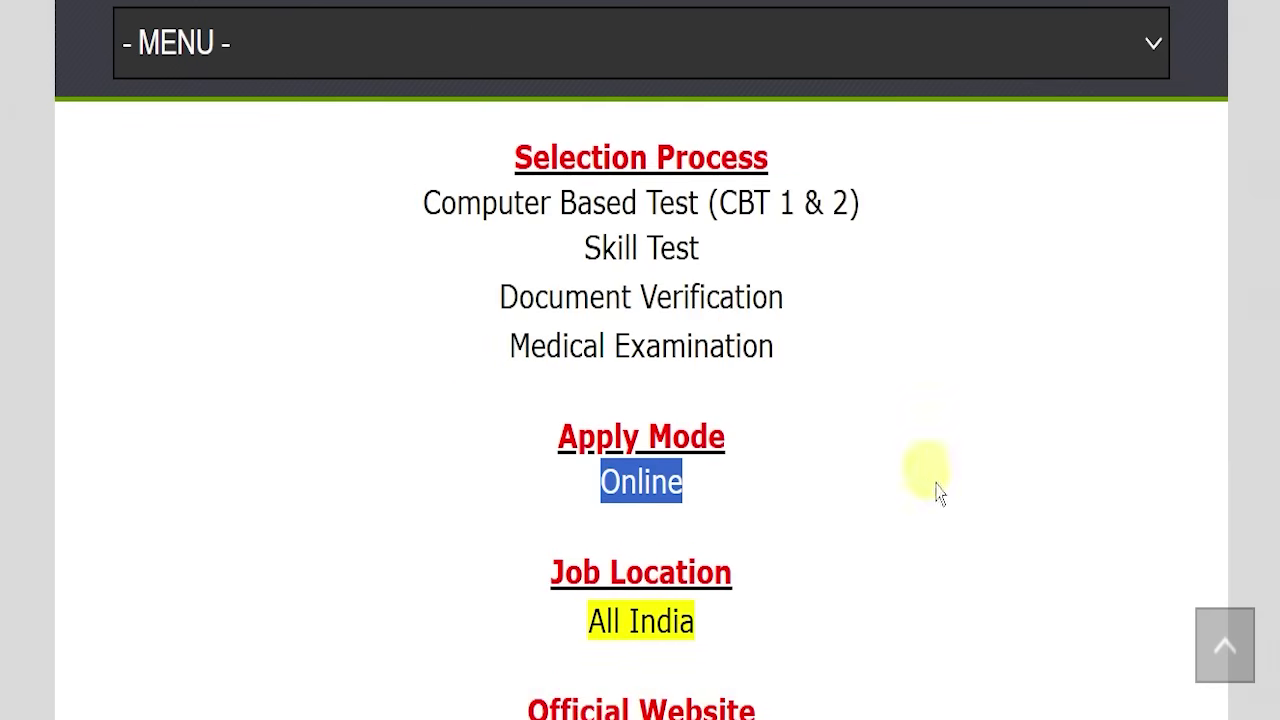
pyautogui.moveTo(409, 586); pyautogui.dragTo(846, 606)
pyautogui.scroll(-5, 846, 606)
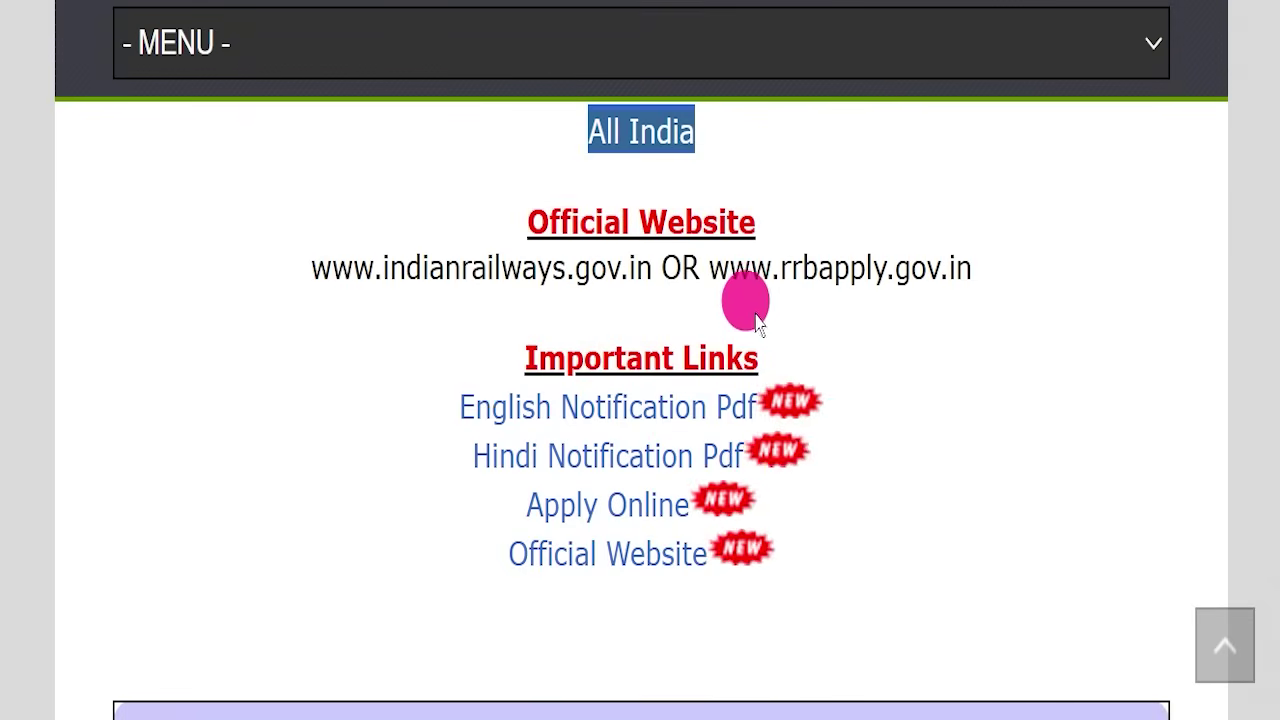
pyautogui.moveTo(709, 268); pyautogui.dragTo(986, 237)
pyautogui.scroll(-2, 997, 262)
pyautogui.click(990, 260)
# Highlight the whole Important Links list, followed by the English and Hindi Notification Pdf links individually
pyautogui.moveTo(509, 225); pyautogui.dragTo(836, 445)
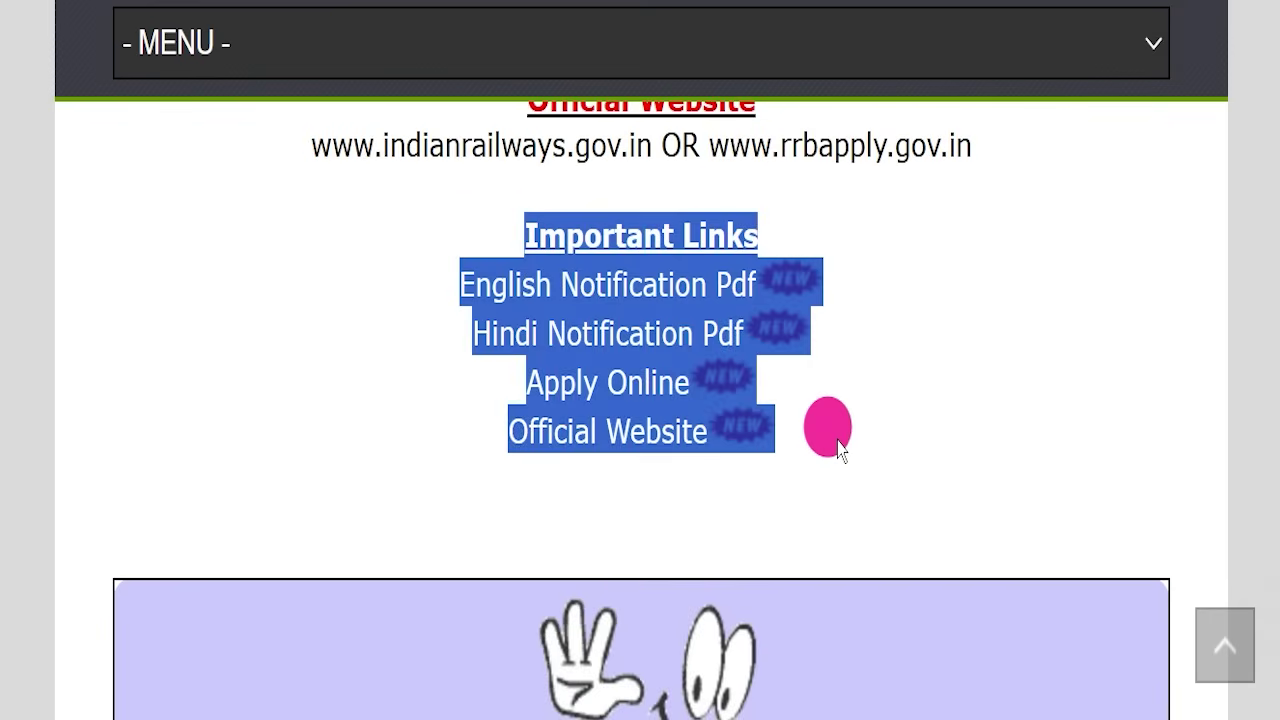
pyautogui.click(466, 272)
pyautogui.moveTo(423, 290); pyautogui.dragTo(745, 268)
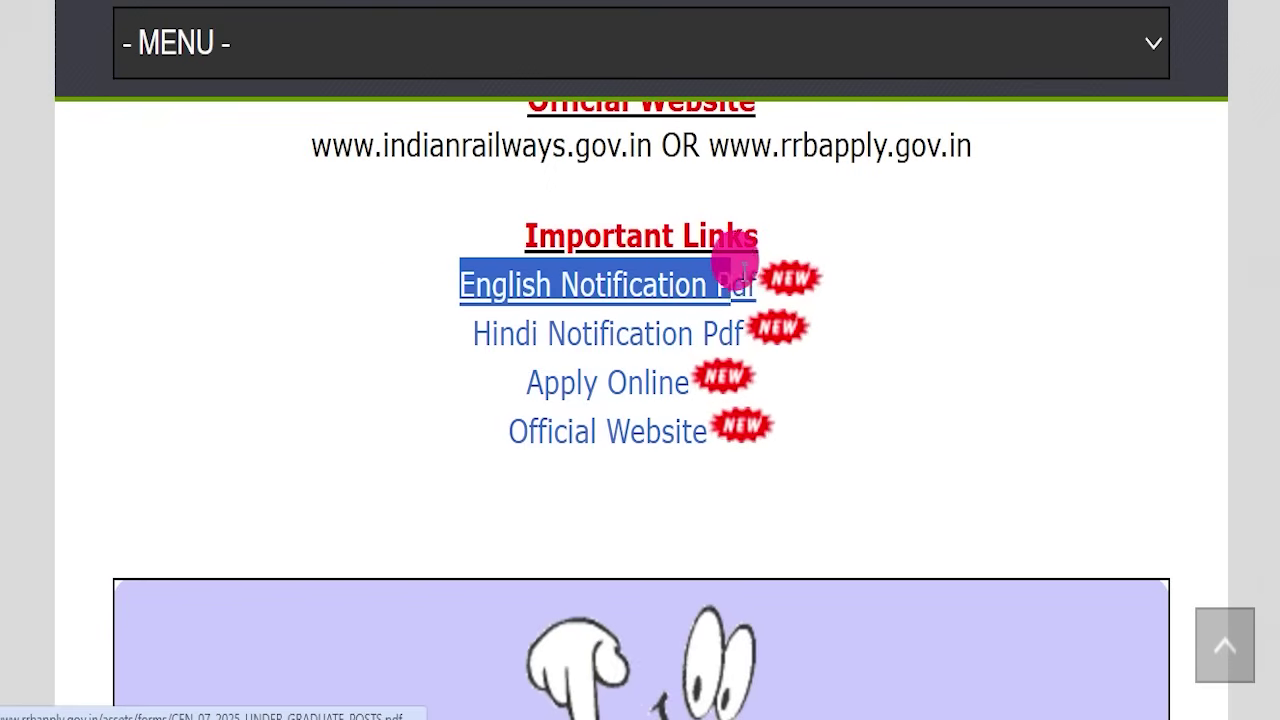
pyautogui.moveTo(440, 334); pyautogui.dragTo(670, 333)
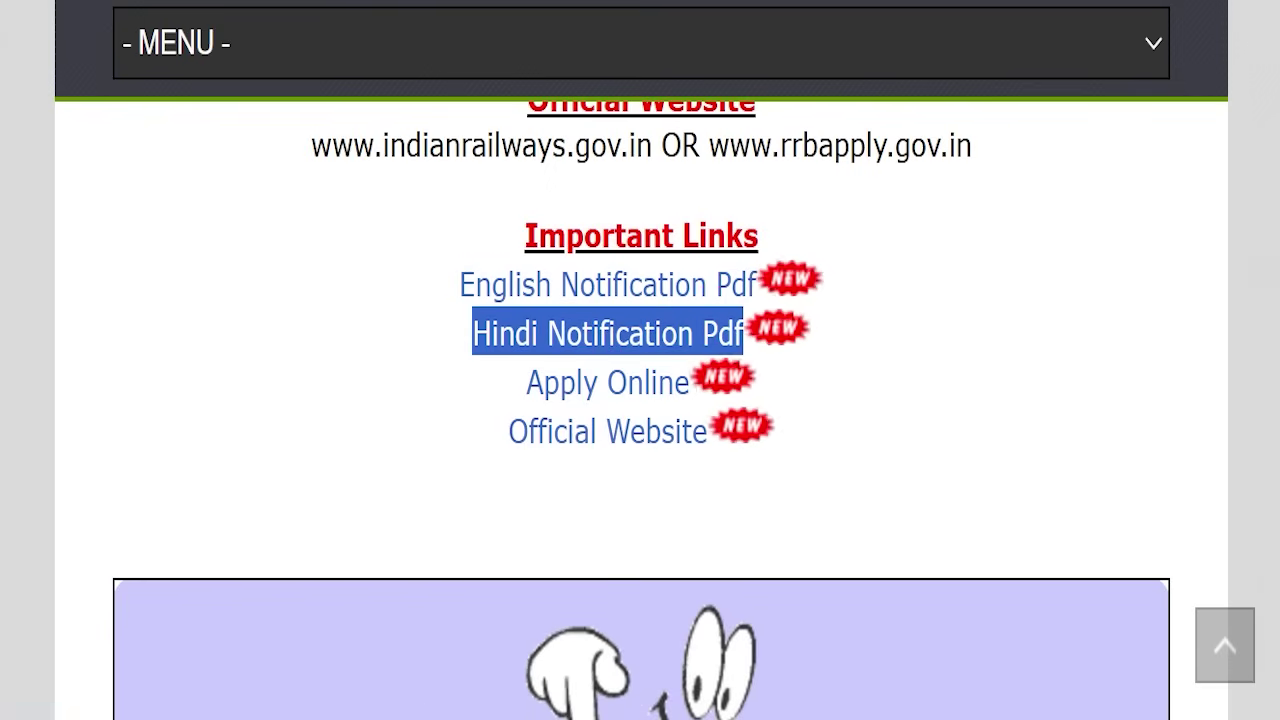
# Look through the Hindi and English notification PDFs for CEN 07/2025, including the age relaxation and recruitment process sections
pyautogui.click(432, 200)
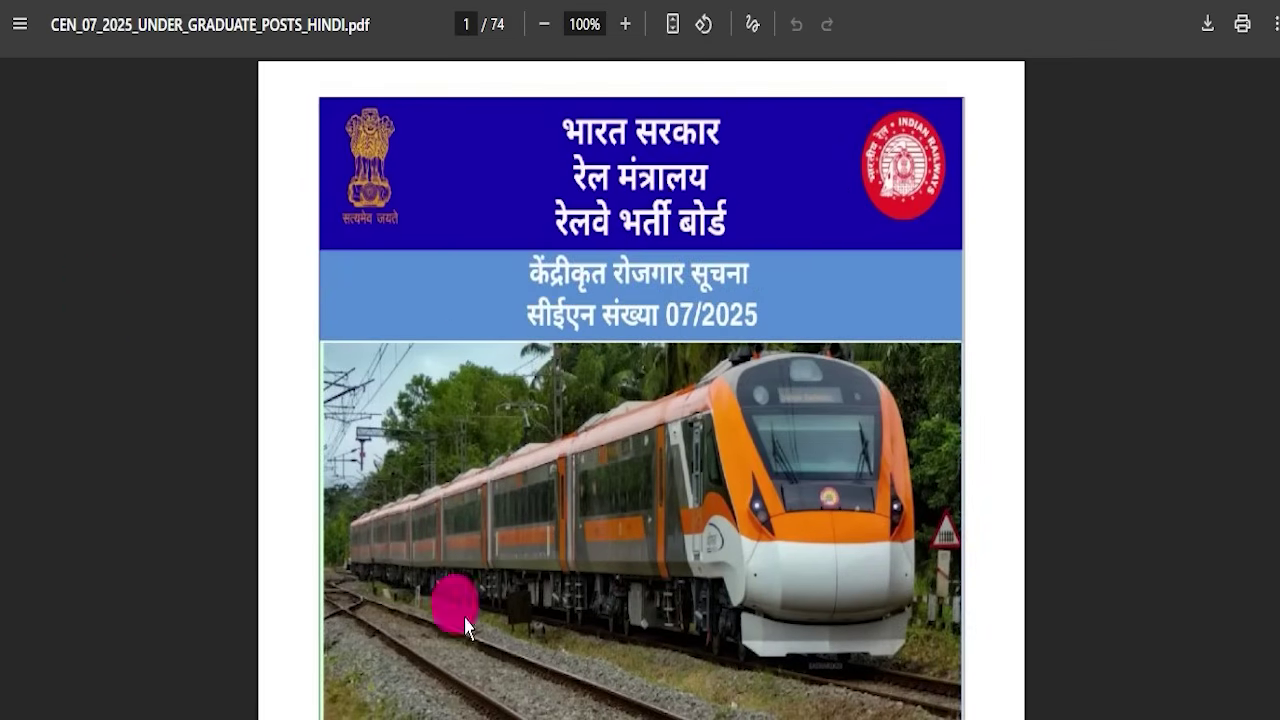
pyautogui.scroll(-10, 509, 251)
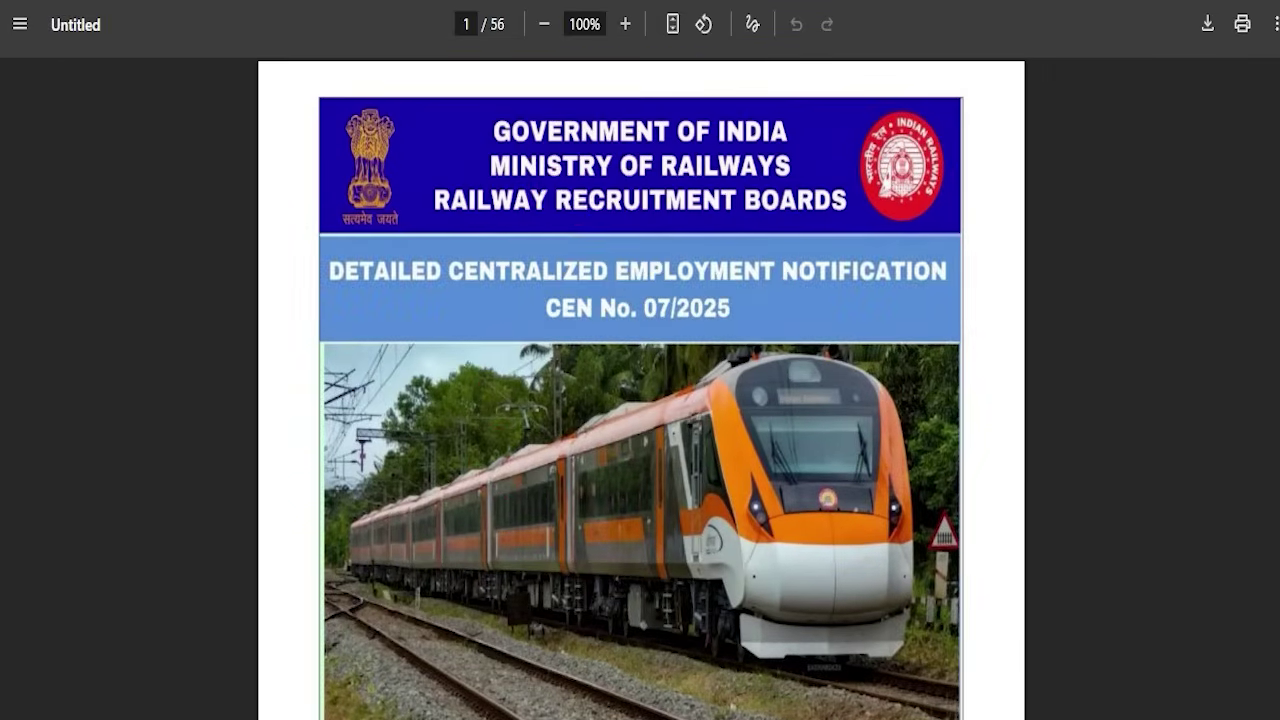
pyautogui.scroll(-15, 880, 420)
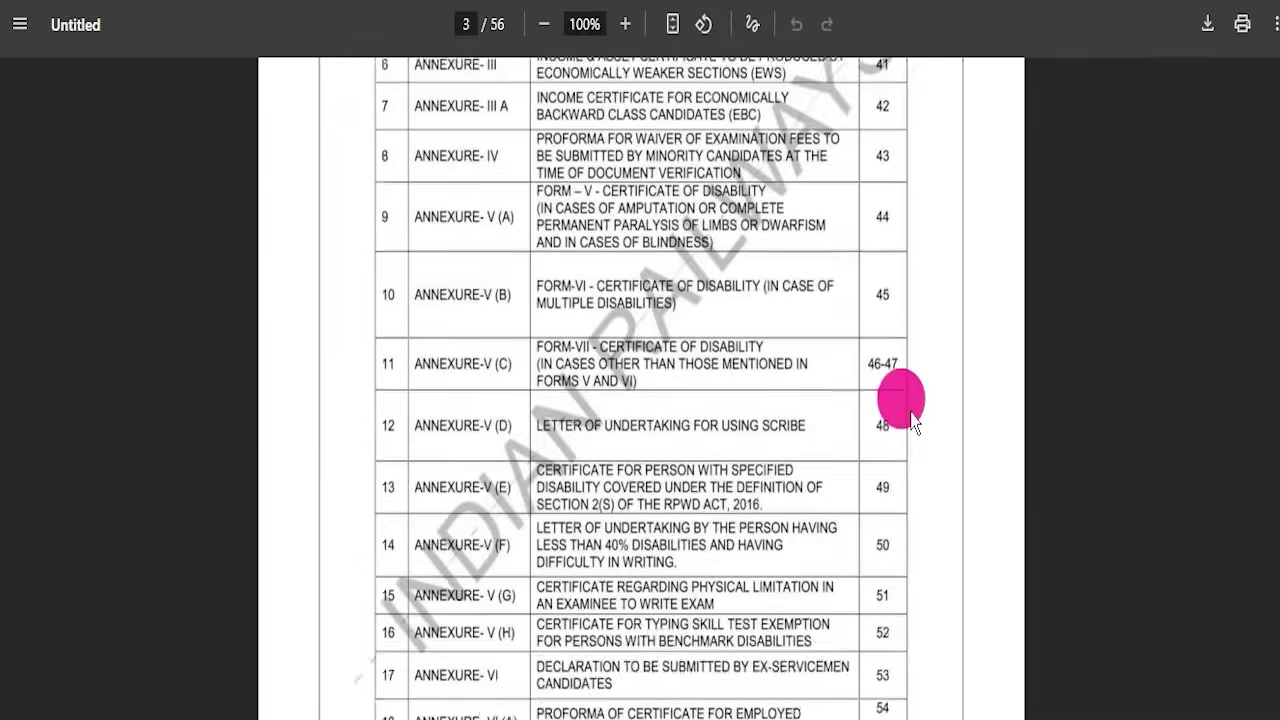
pyautogui.scroll(-20, 912, 420)
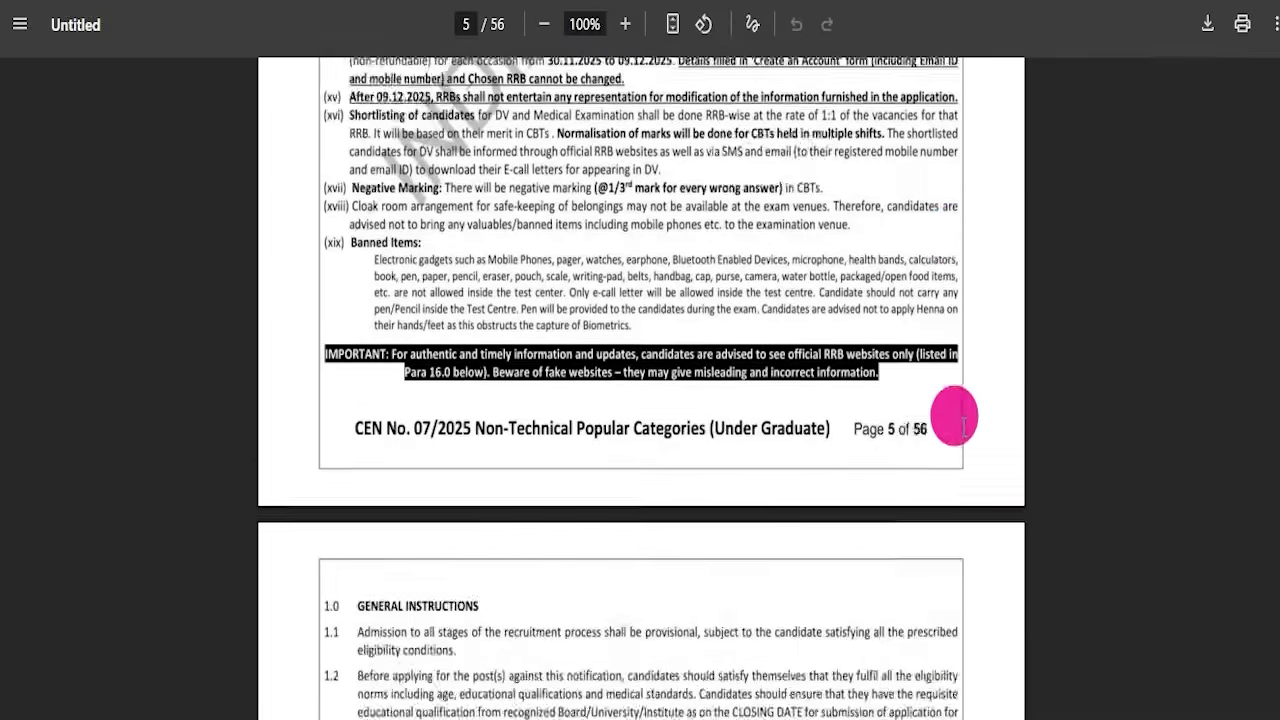
pyautogui.scroll(-20, 930, 427)
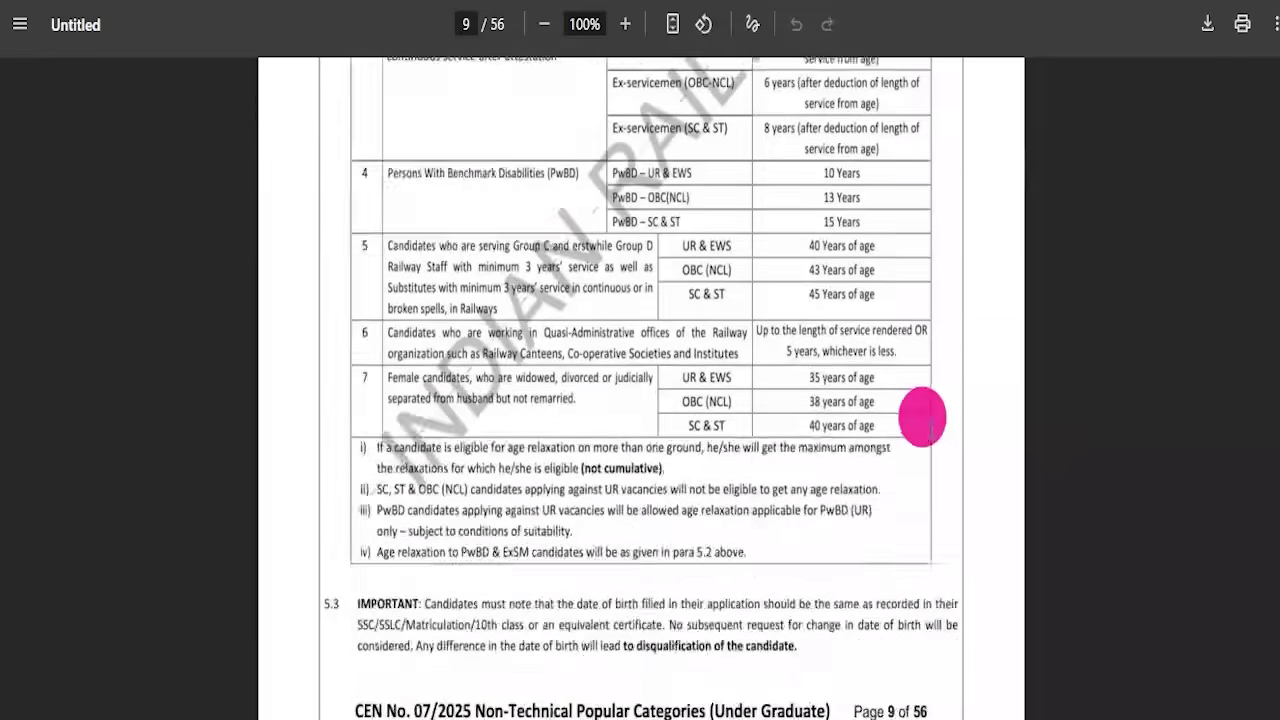
pyautogui.scroll(-20, 731, 419)
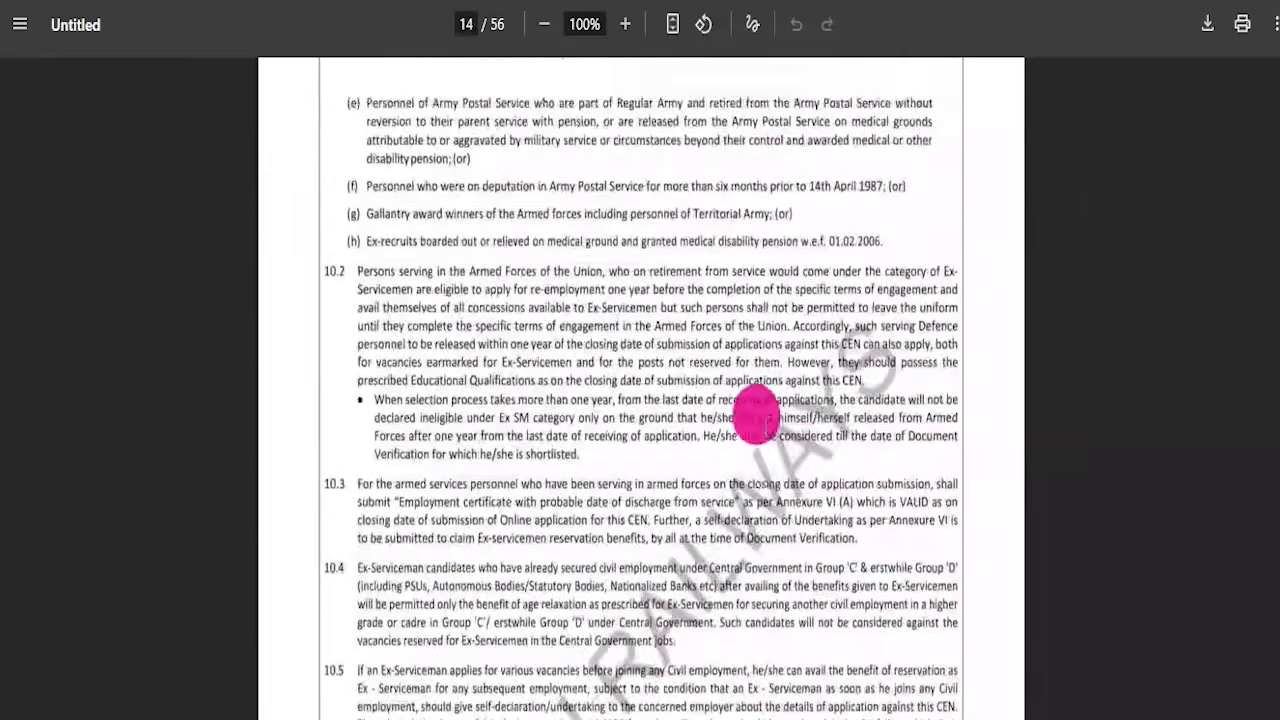
pyautogui.scroll(-15, 790, 437)
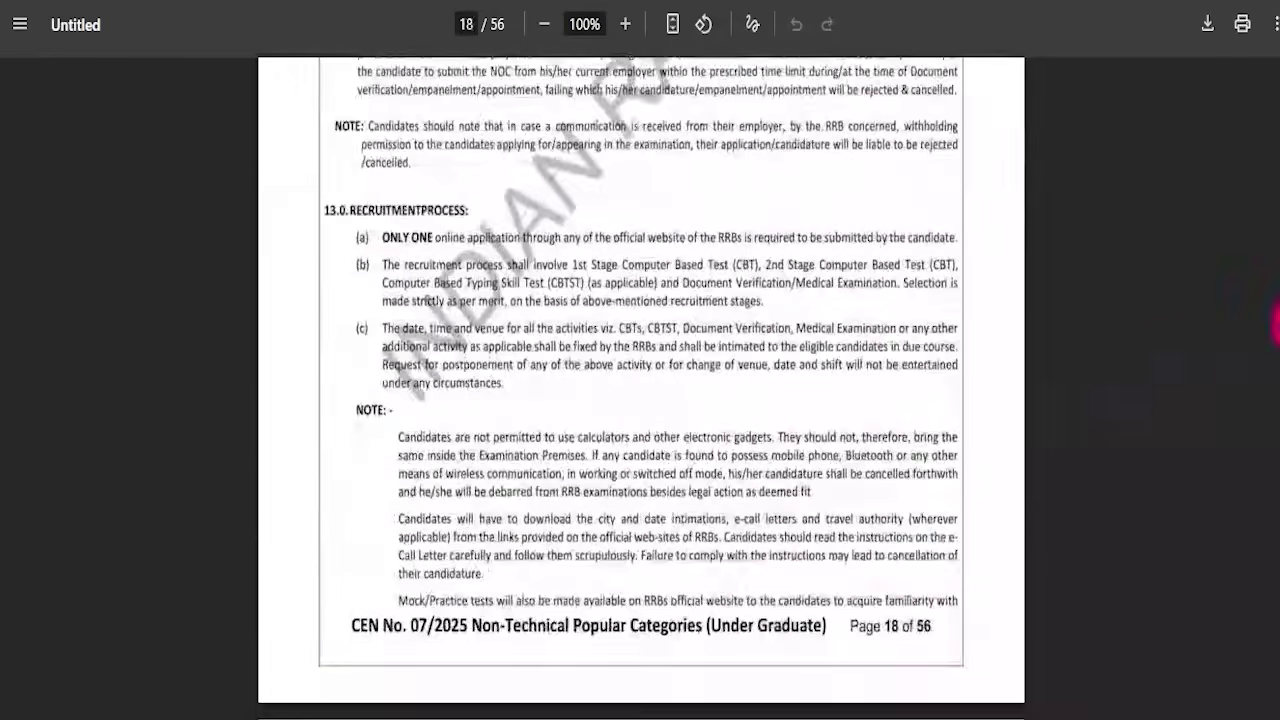
pyautogui.moveTo(1278, 282)
pyautogui.mouseDown()
pyautogui.moveTo(1278, 503)
pyautogui.moveTo(1278, 72)
pyautogui.mouseUp()
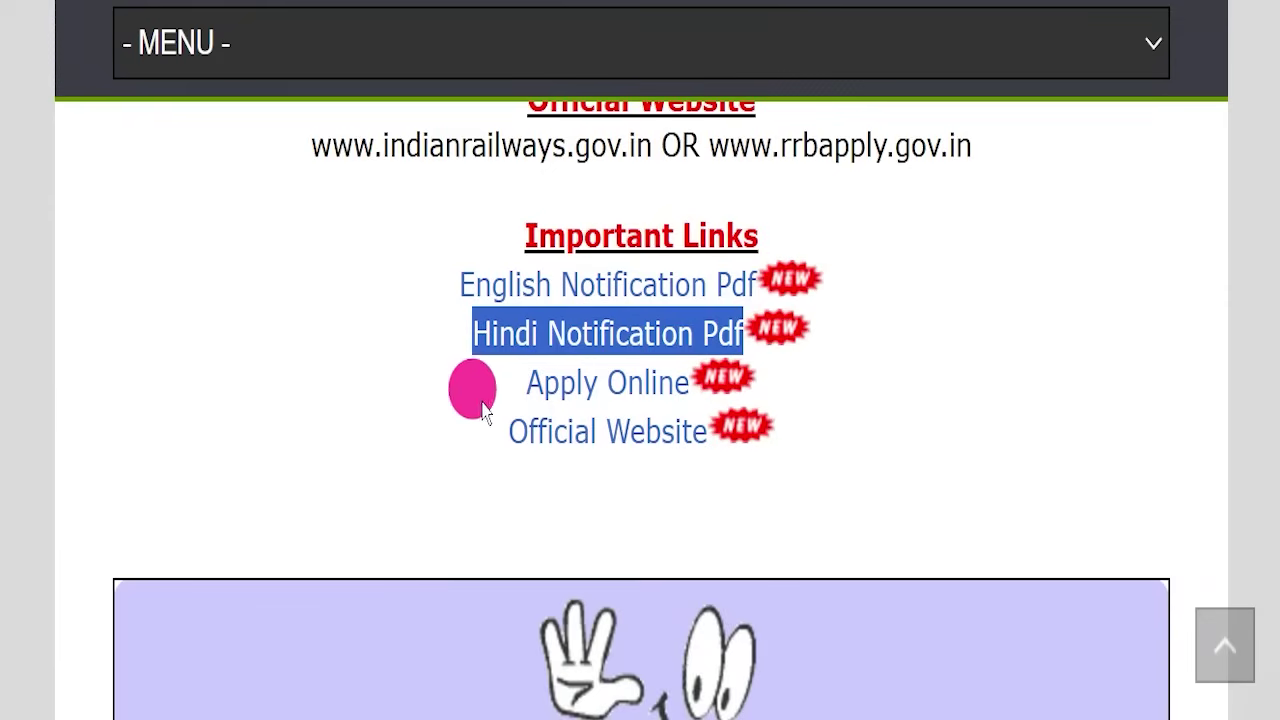
# Open the Apply Online link under Important Links and advance the portal's homepage banner
pyautogui.click(665, 376)
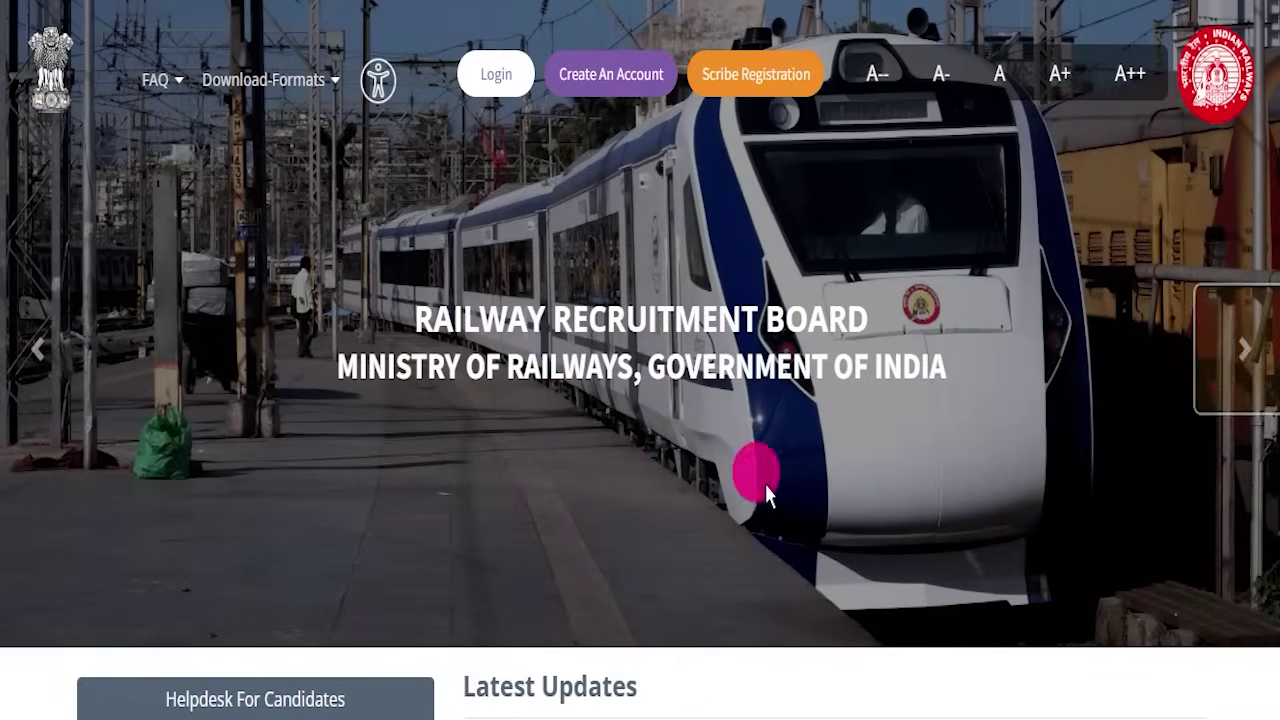
pyautogui.click(1240, 383)
pyautogui.click(1240, 380)
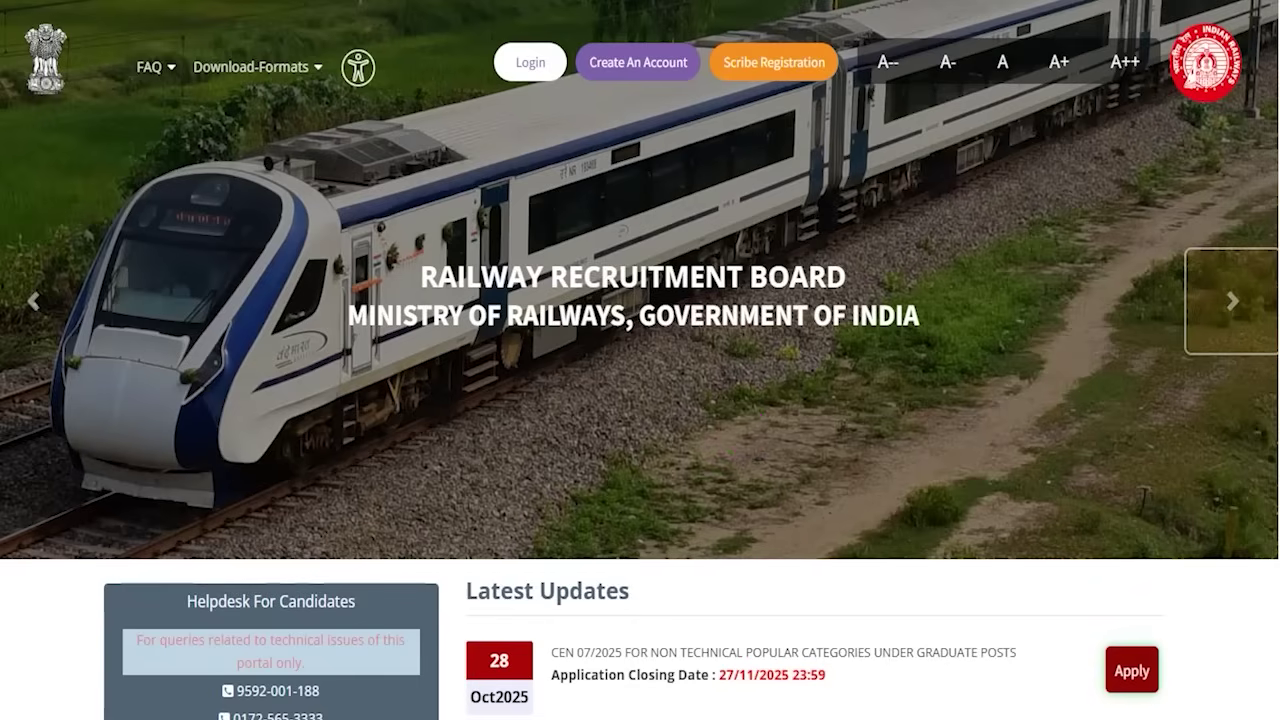
# Point out the homepage Login option and open the RRB sign-in form for logging in with Aadhaar
pyautogui.moveTo(335, 183); pyautogui.dragTo(497, 86)
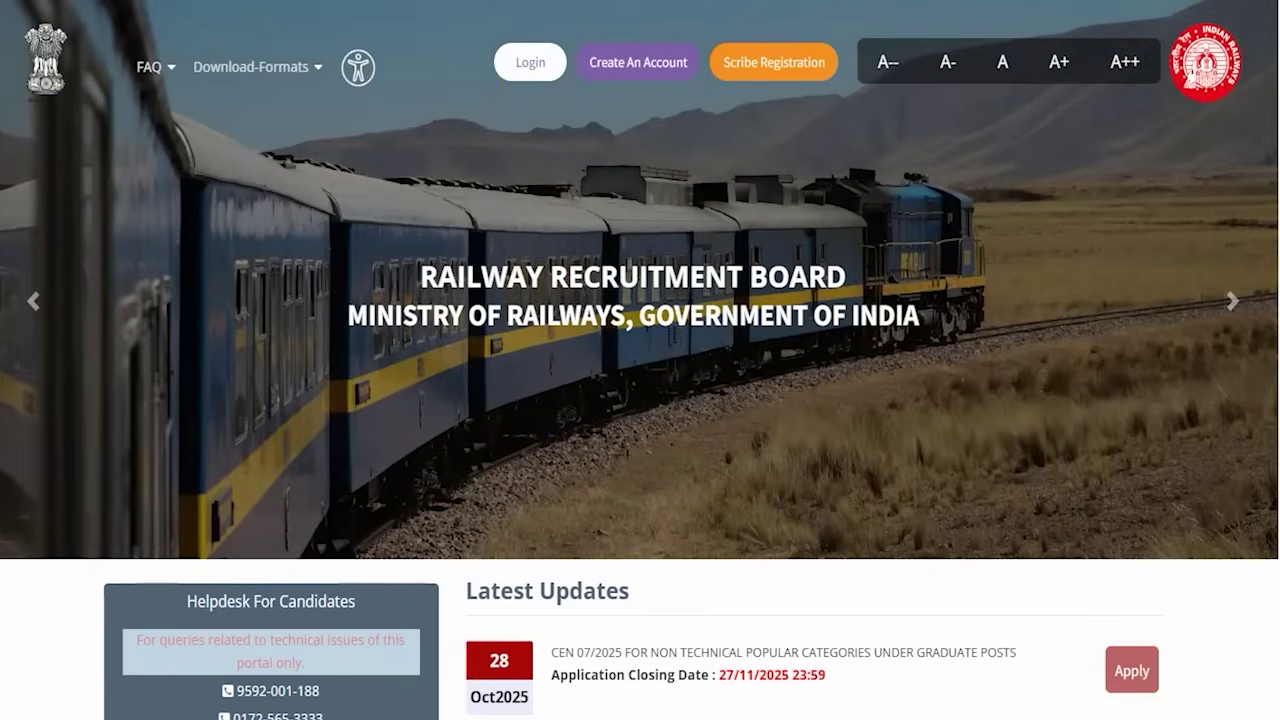
pyautogui.click(536, 62)
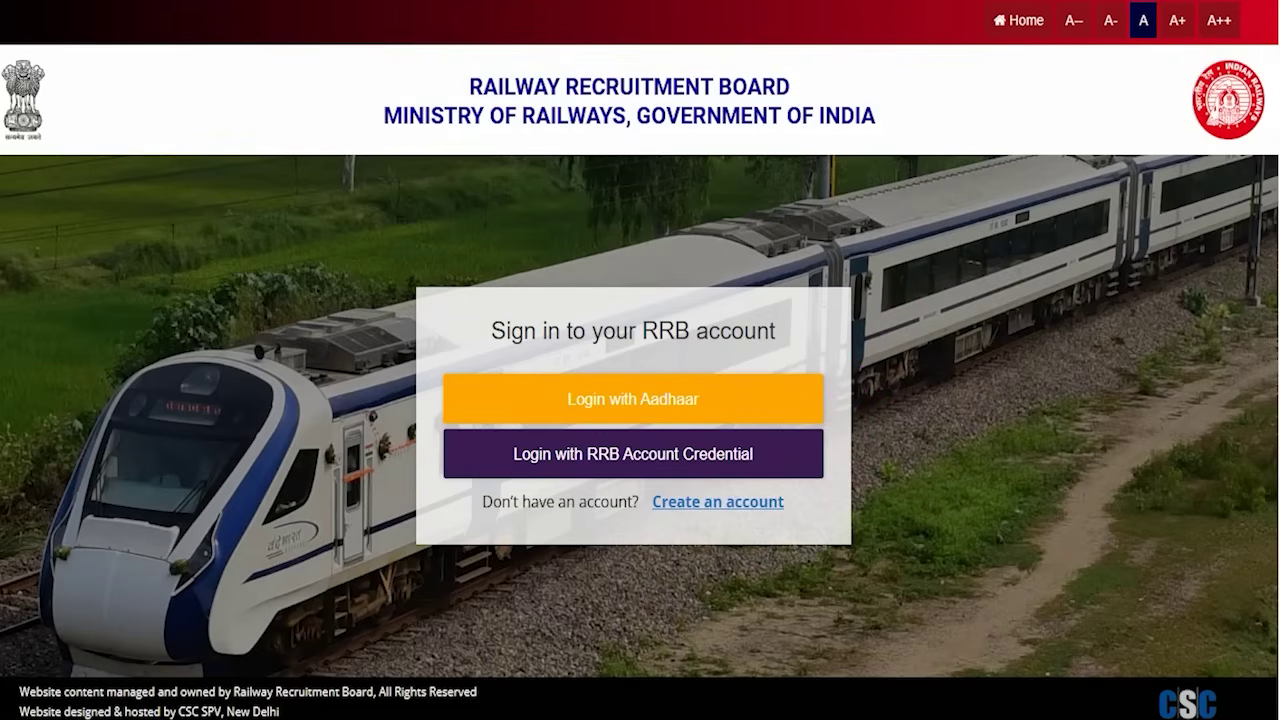
pyautogui.click(651, 401)
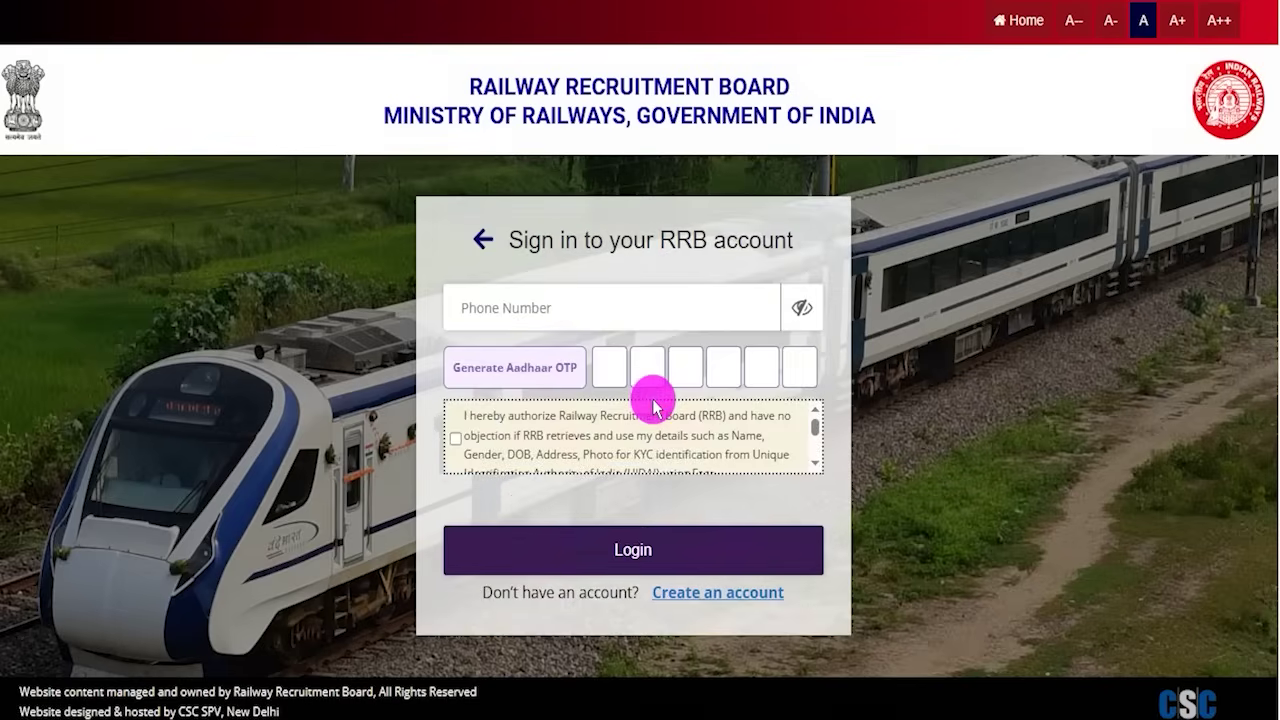
# Mark the phone number, Aadhaar OTP, consent, CAPTCHA and Login elements, clear the marks and return to the sign-in options
pyautogui.click(588, 292)
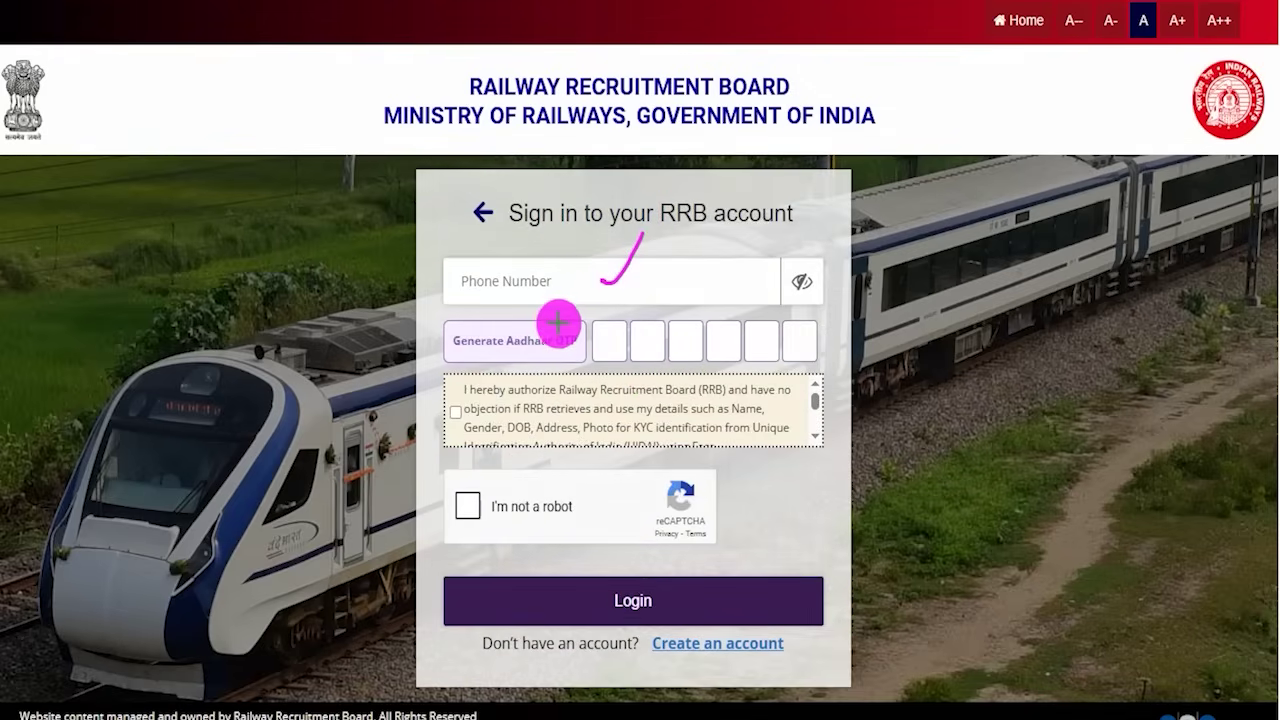
pyautogui.click(575, 305)
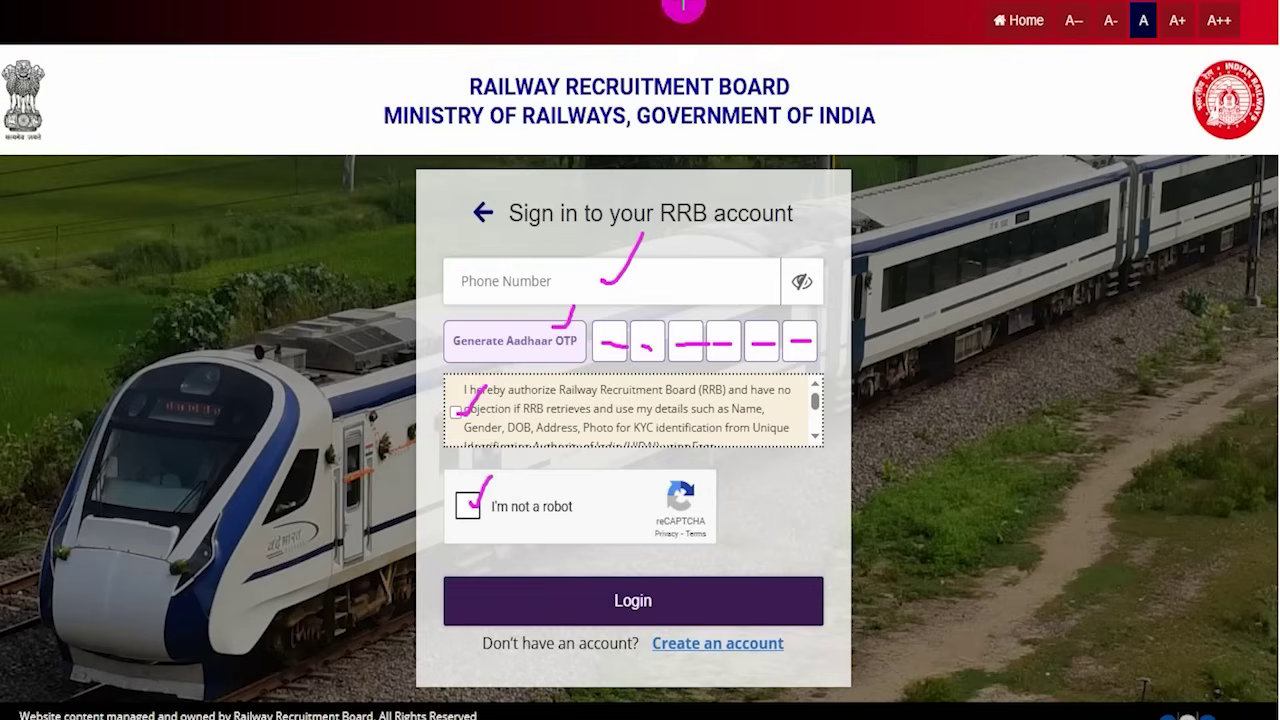
pyautogui.moveTo(1000, 343)
pyautogui.mouseDown()
pyautogui.moveTo(857, 466)
pyautogui.moveTo(748, 587)
pyautogui.mouseUp()
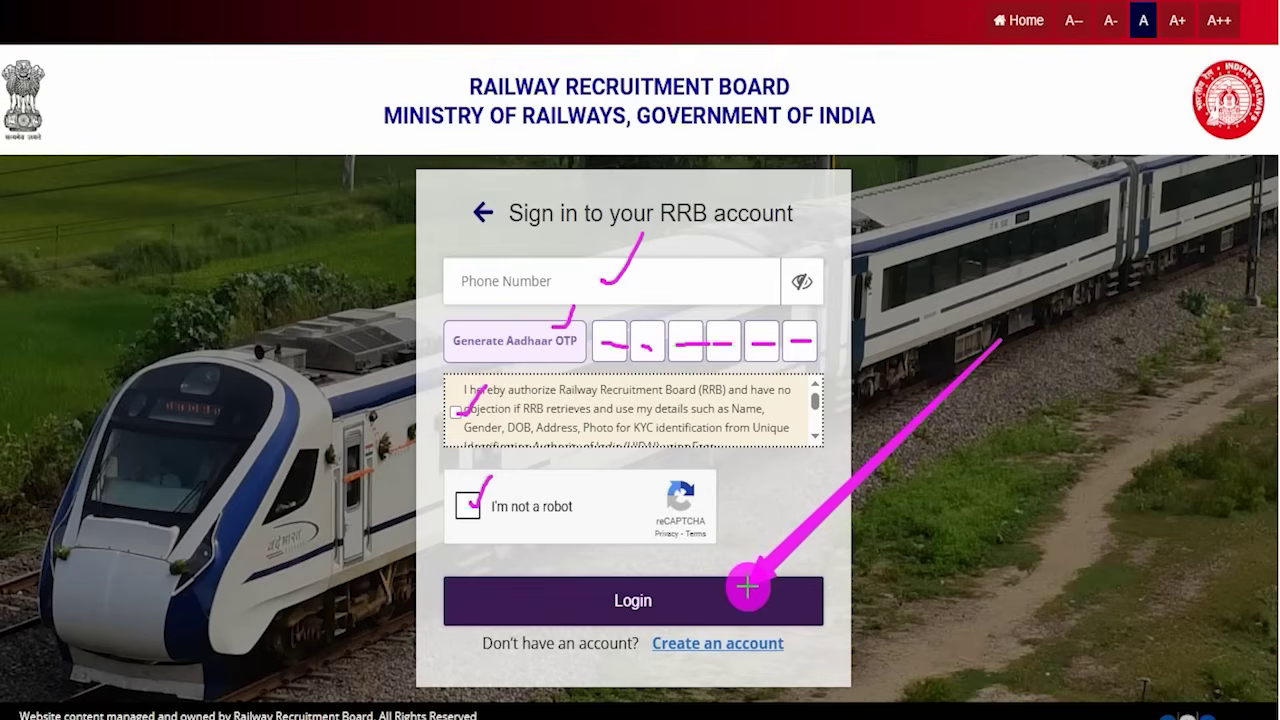
pyautogui.press('Escape')
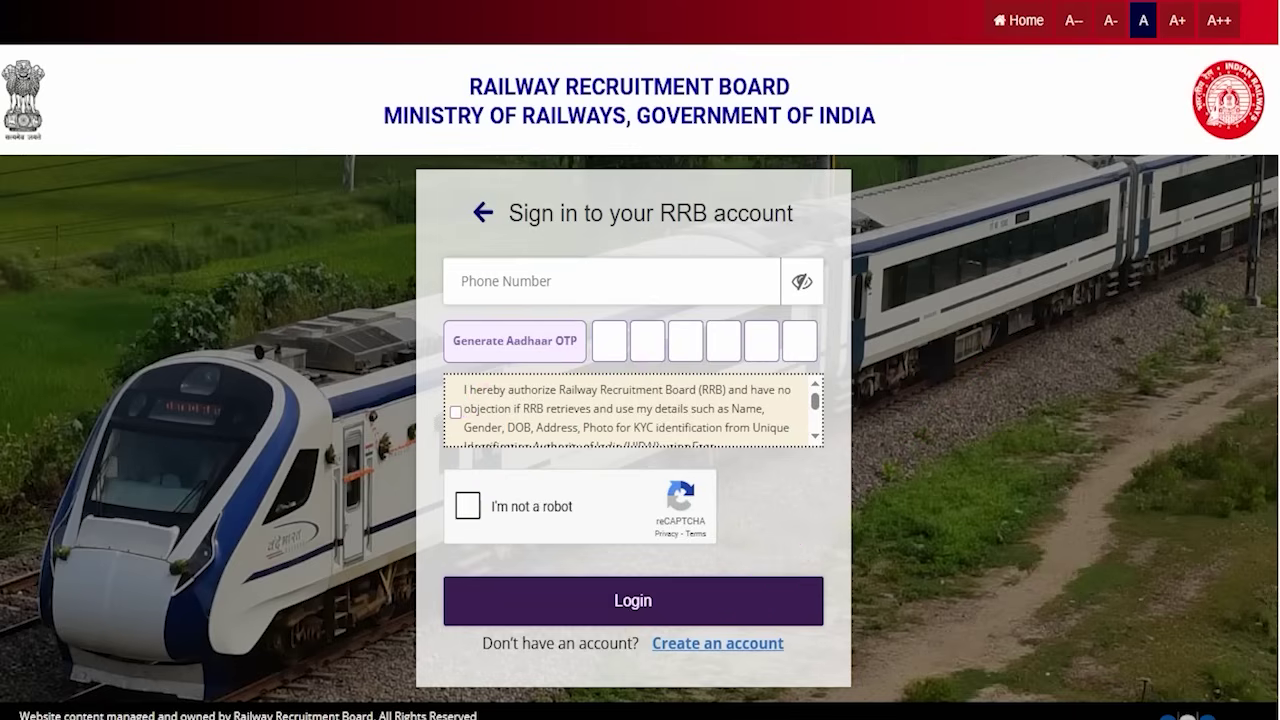
pyautogui.click(481, 213)
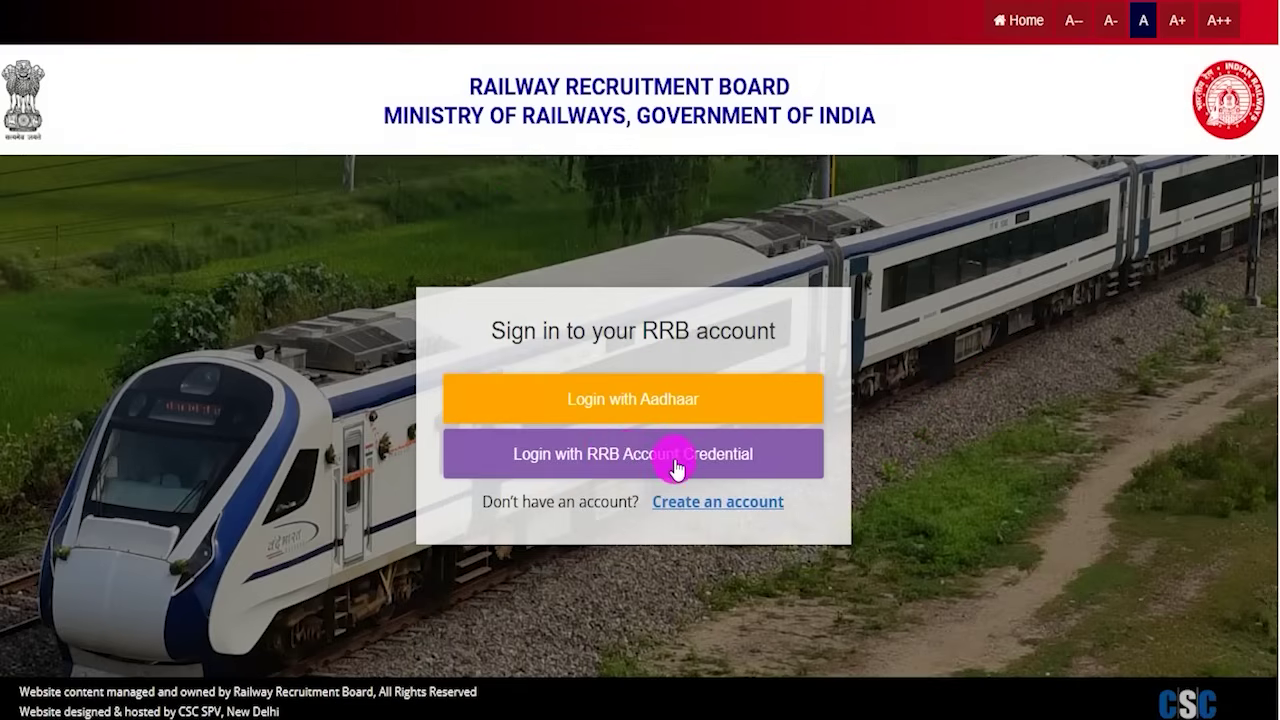
# Open the RRB Account Credential login form, mark its fields and Login action, clear the marks and return to the homepage
pyautogui.click(722, 472)
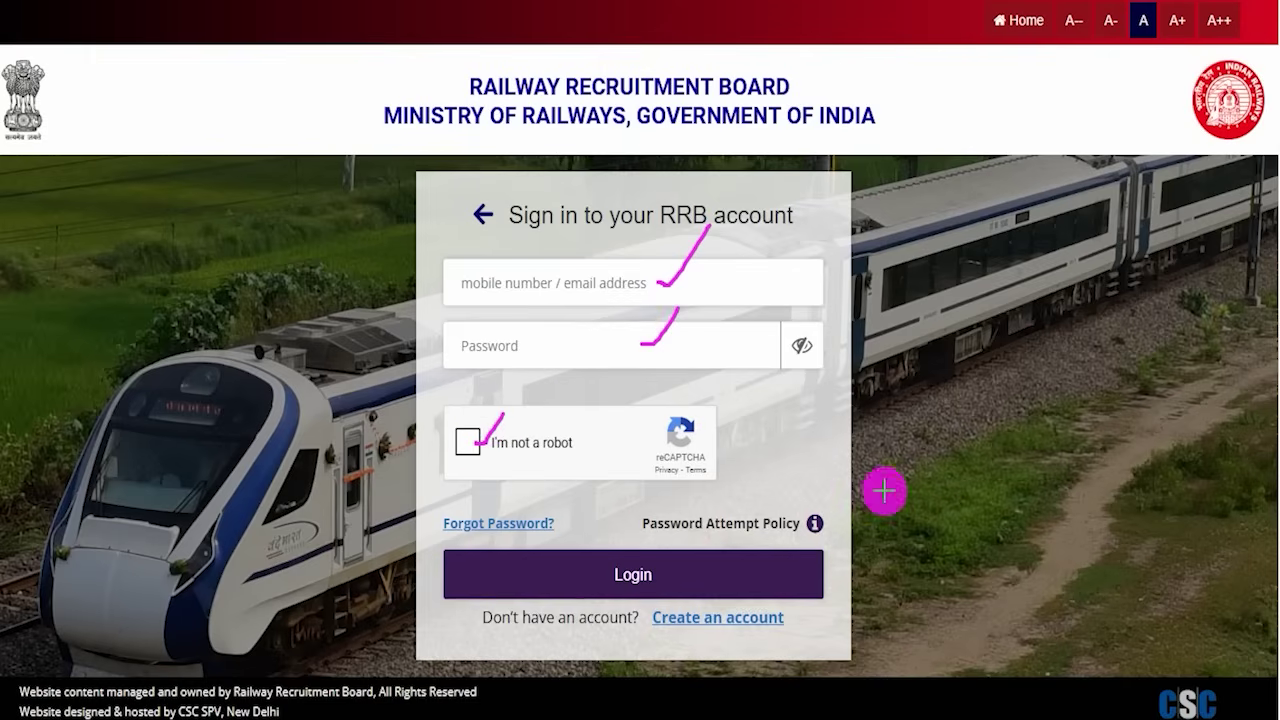
pyautogui.moveTo(972, 302)
pyautogui.mouseDown()
pyautogui.moveTo(811, 451)
pyautogui.moveTo(737, 543)
pyautogui.mouseUp()
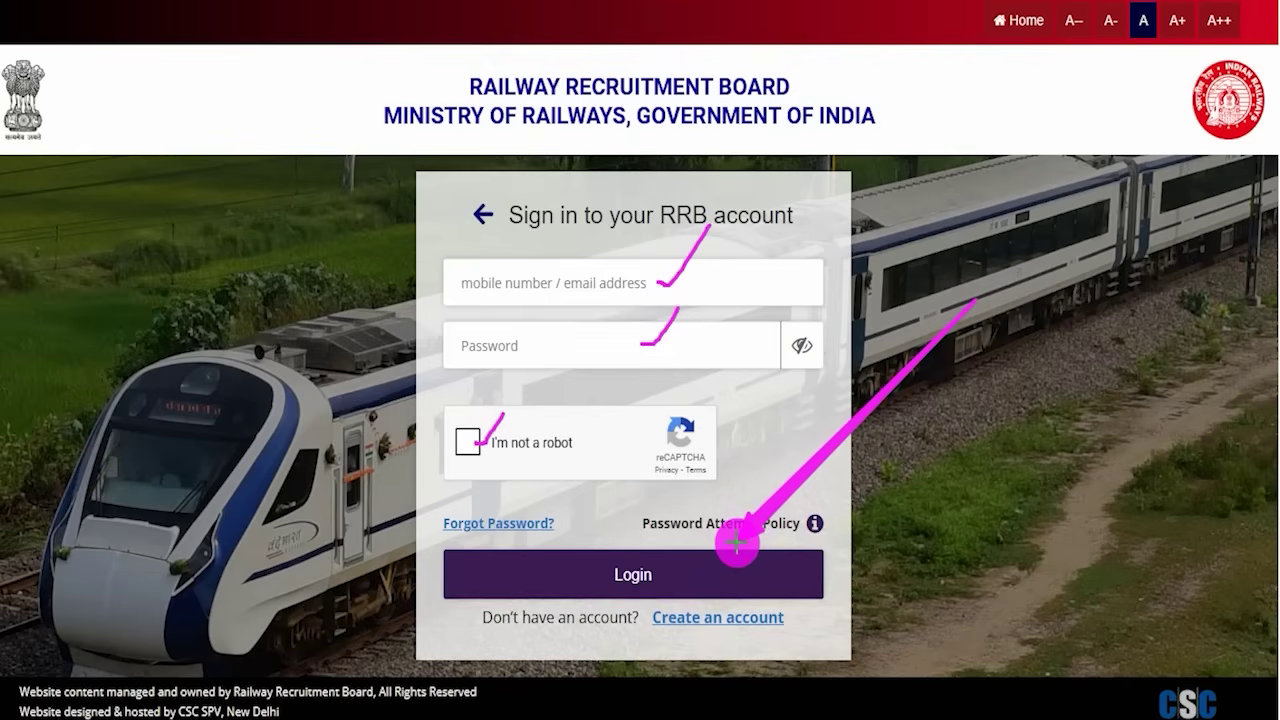
pyautogui.press('Escape')
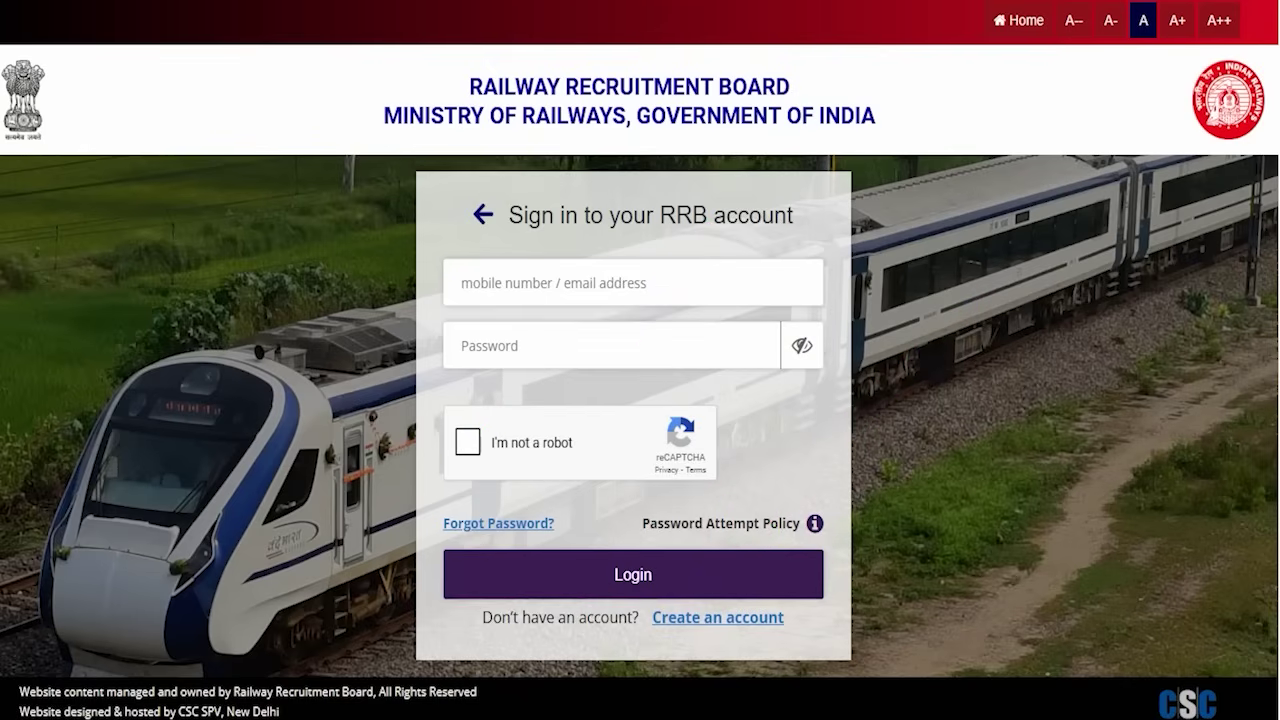
pyautogui.click(483, 214)
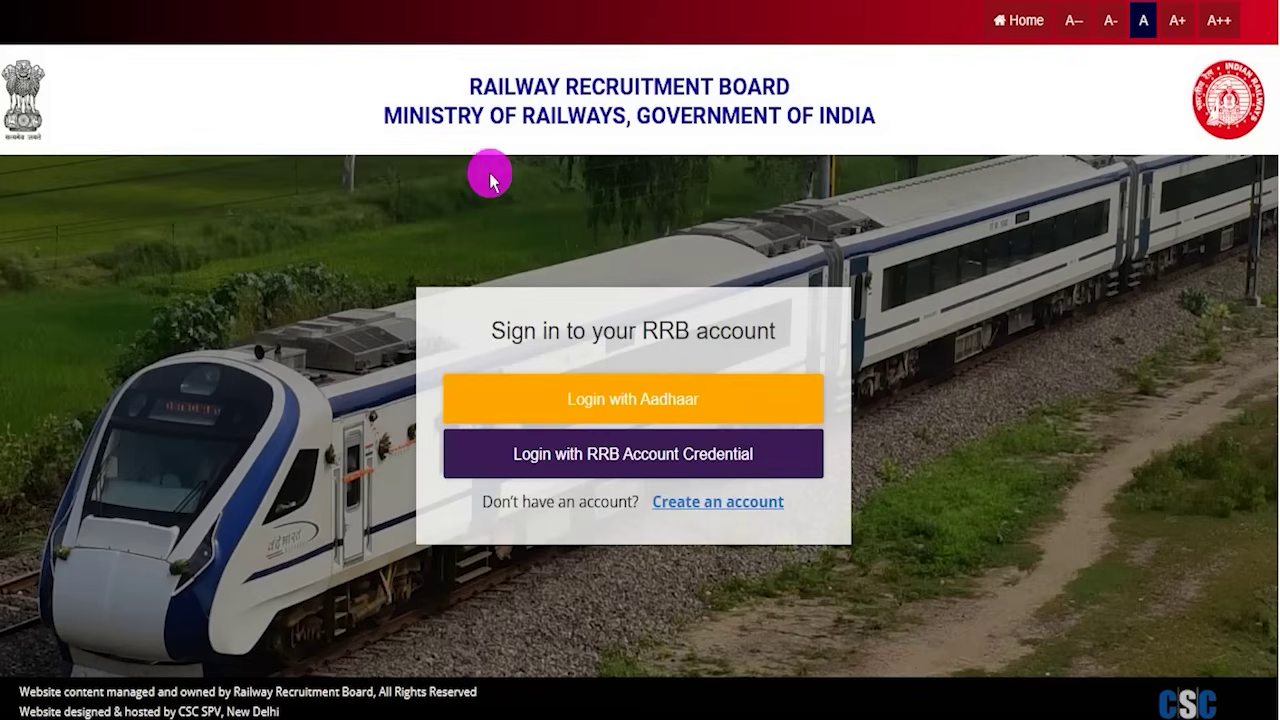
pyautogui.click(1018, 20)
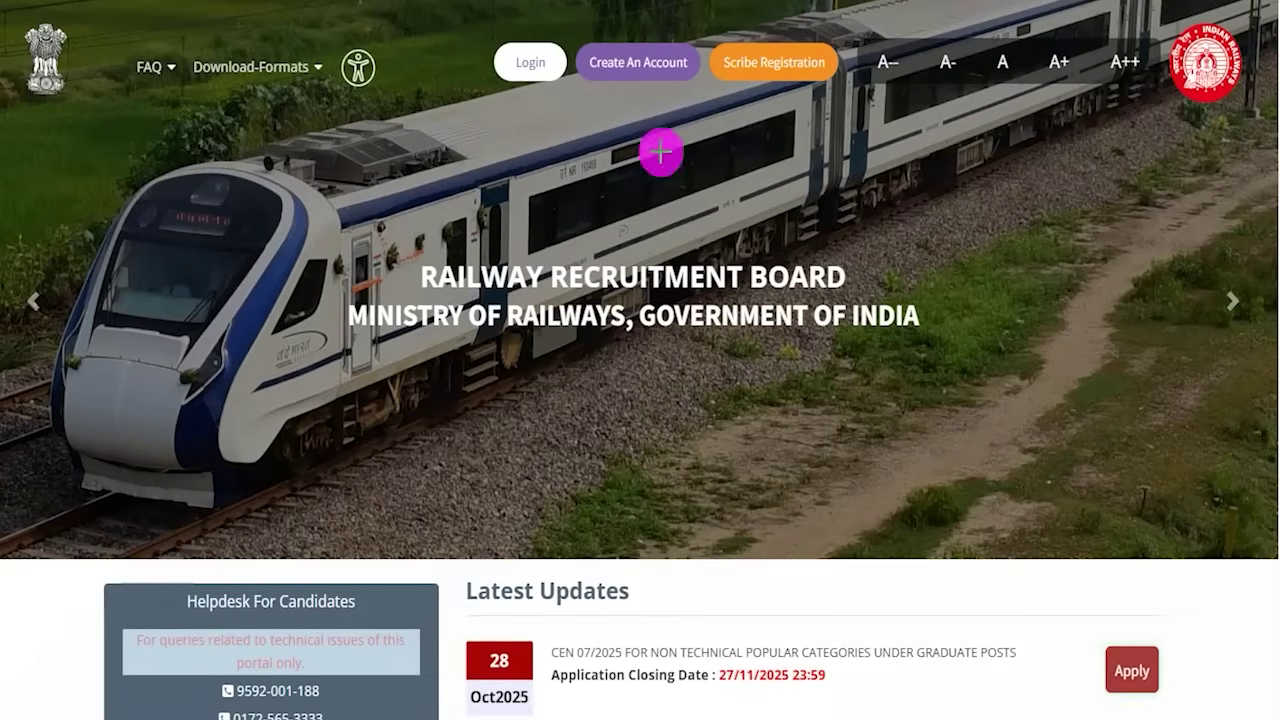
# Open the Create an Account form and highlight the note exempting candidates with 2024 or 2025 accounts from registering again
pyautogui.moveTo(767, 232); pyautogui.dragTo(666, 86)
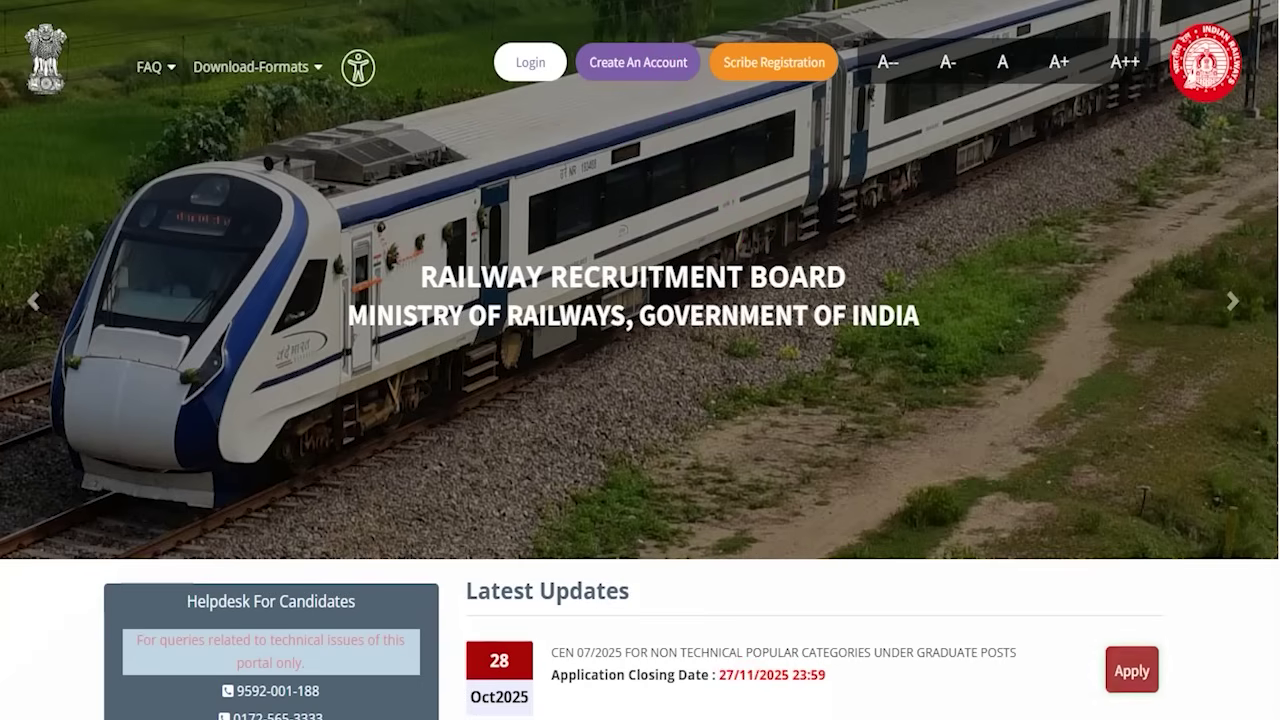
pyautogui.click(631, 66)
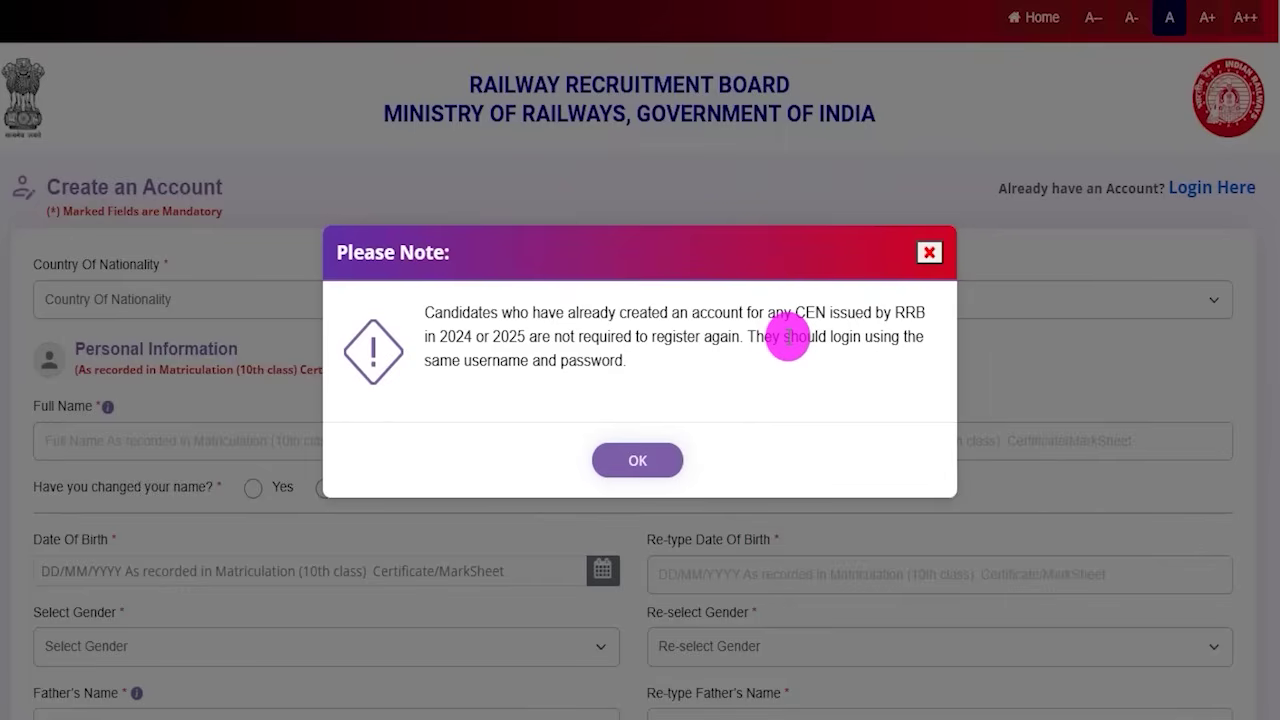
pyautogui.moveTo(447, 336); pyautogui.dragTo(650, 338)
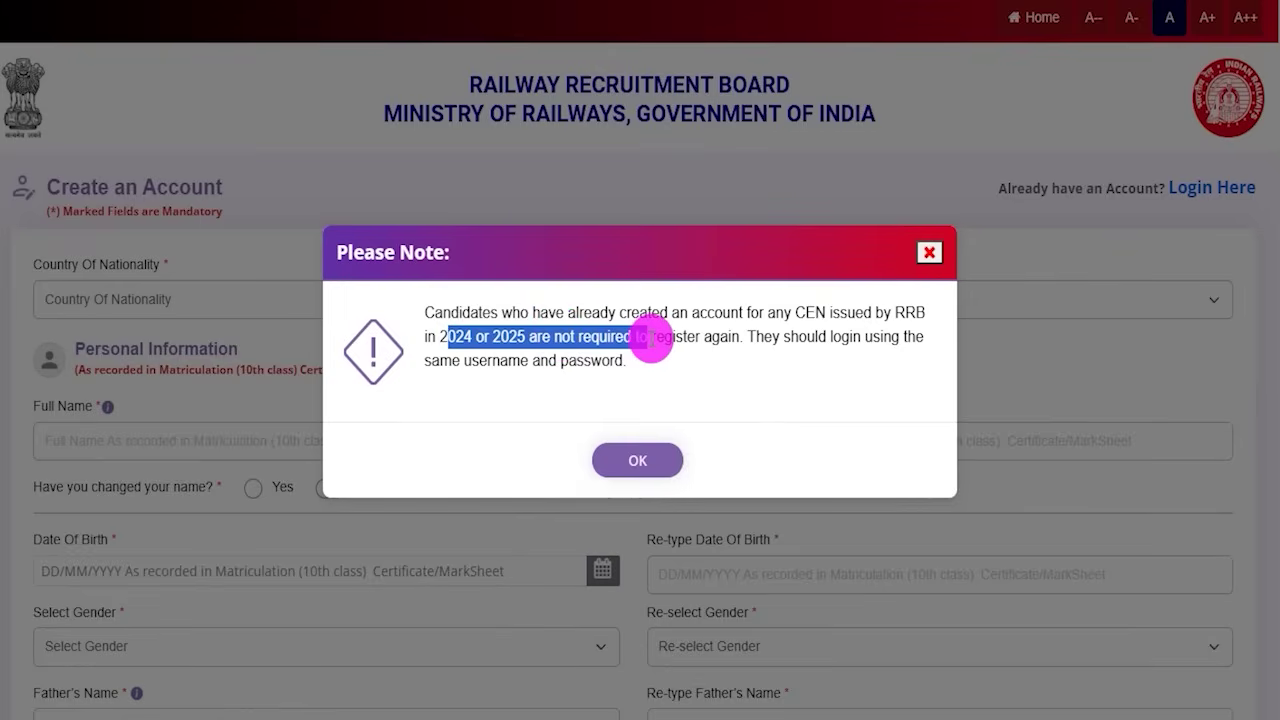
# Dismiss the existing-account note and set Country Of Nationality to India
pyautogui.click(926, 252)
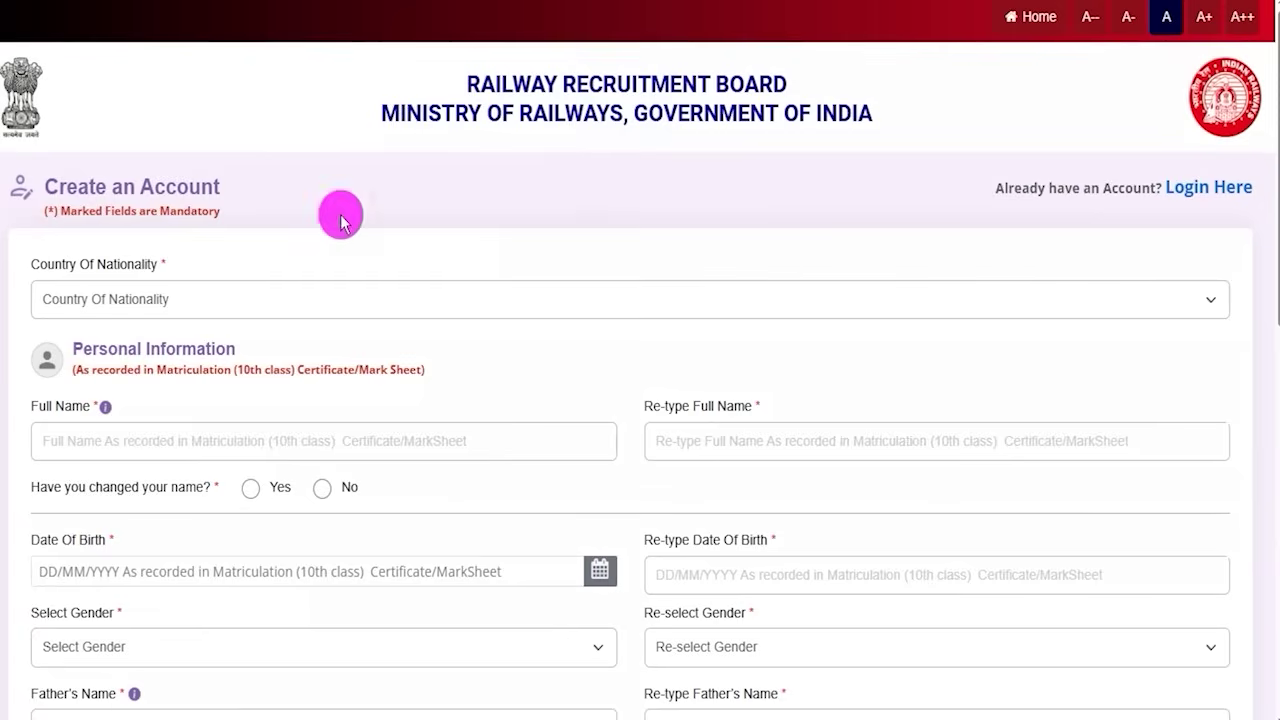
pyautogui.click(222, 295)
pyautogui.click(138, 360)
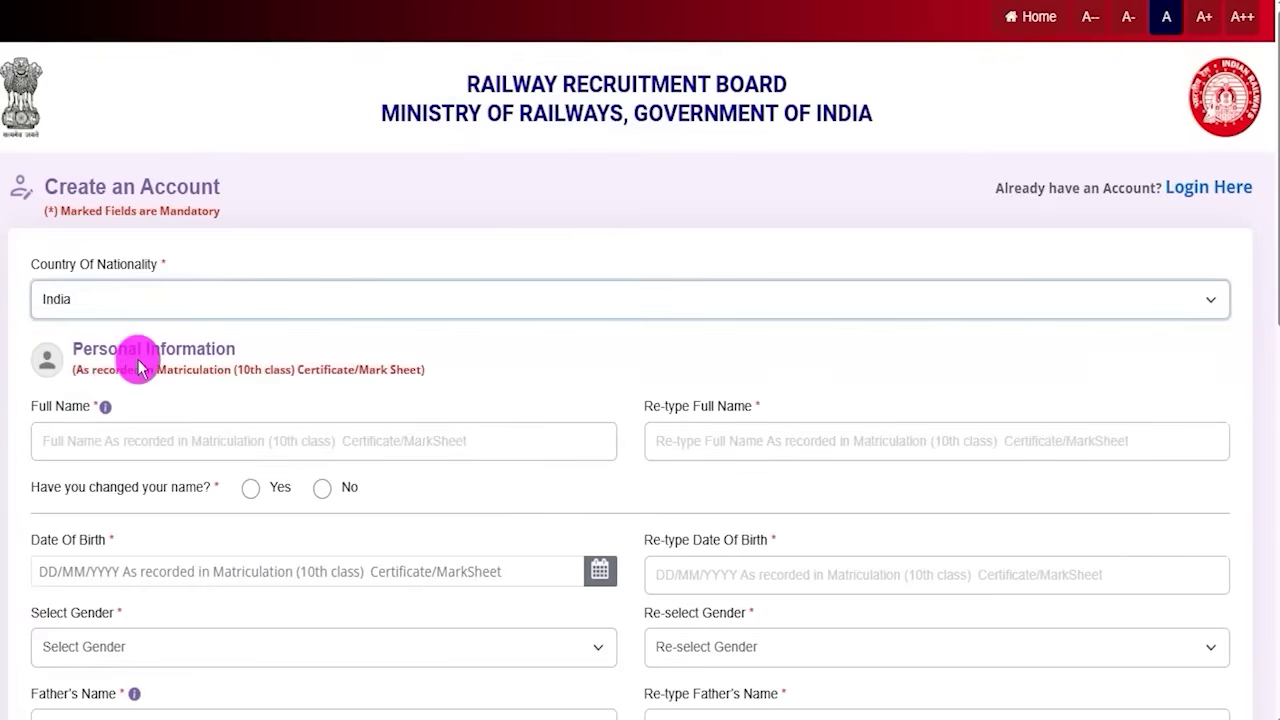
# Highlight the Personal Information heading and put red ticks on the Full Name and Re-type Full Name fields
pyautogui.moveTo(93, 337); pyautogui.dragTo(206, 331)
pyautogui.scroll(-2, 204, 335)
pyautogui.scroll(-1, 204, 342)
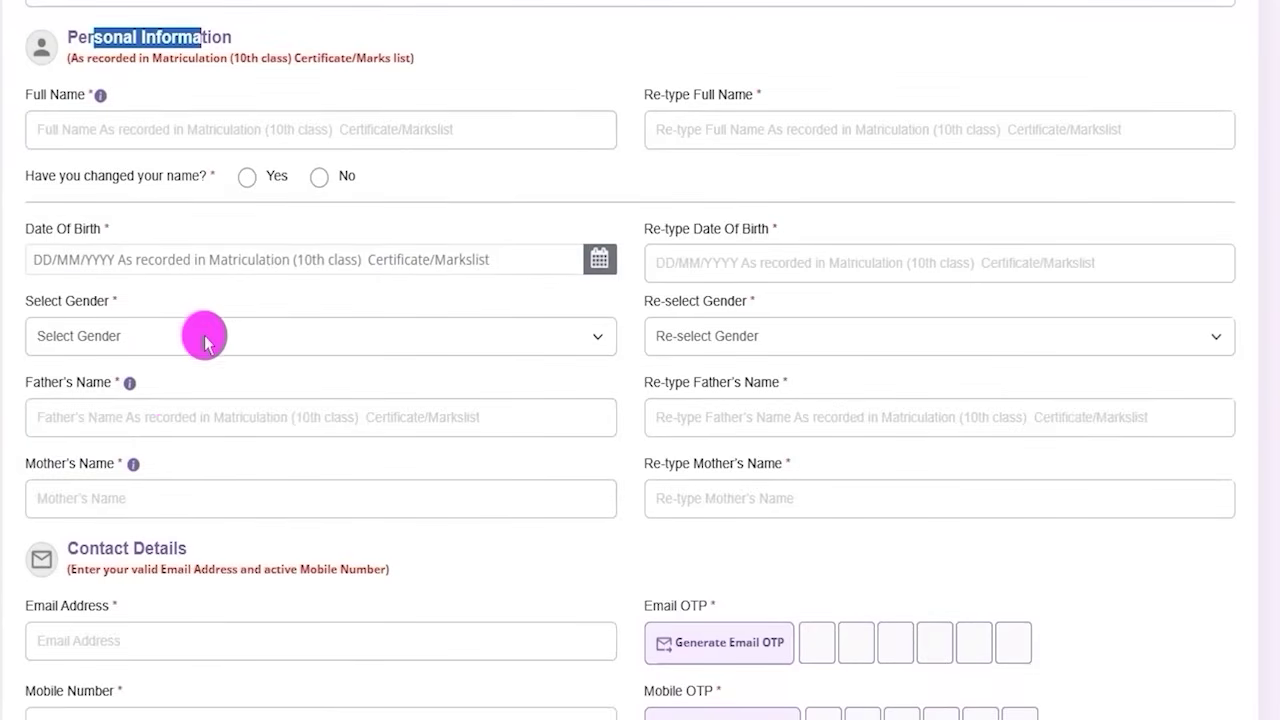
pyautogui.moveTo(363, 123)
pyautogui.mouseDown()
pyautogui.moveTo(397, 126)
pyautogui.moveTo(437, 90)
pyautogui.mouseUp()
pyautogui.moveTo(842, 126); pyautogui.dragTo(905, 96)
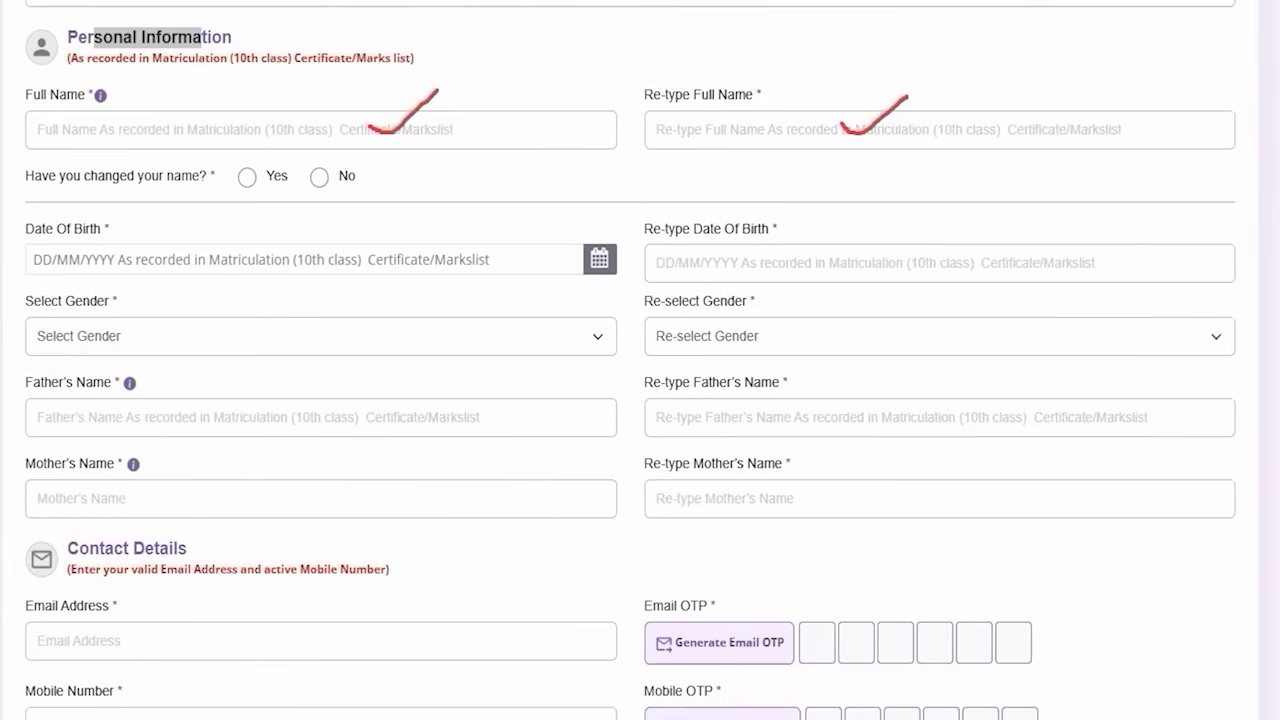
# Highlight the legal documentation requirement for changed names, dismiss the notice and answer No to the name-change question
pyautogui.moveTo(84, 176); pyautogui.dragTo(150, 176)
pyautogui.click(247, 178)
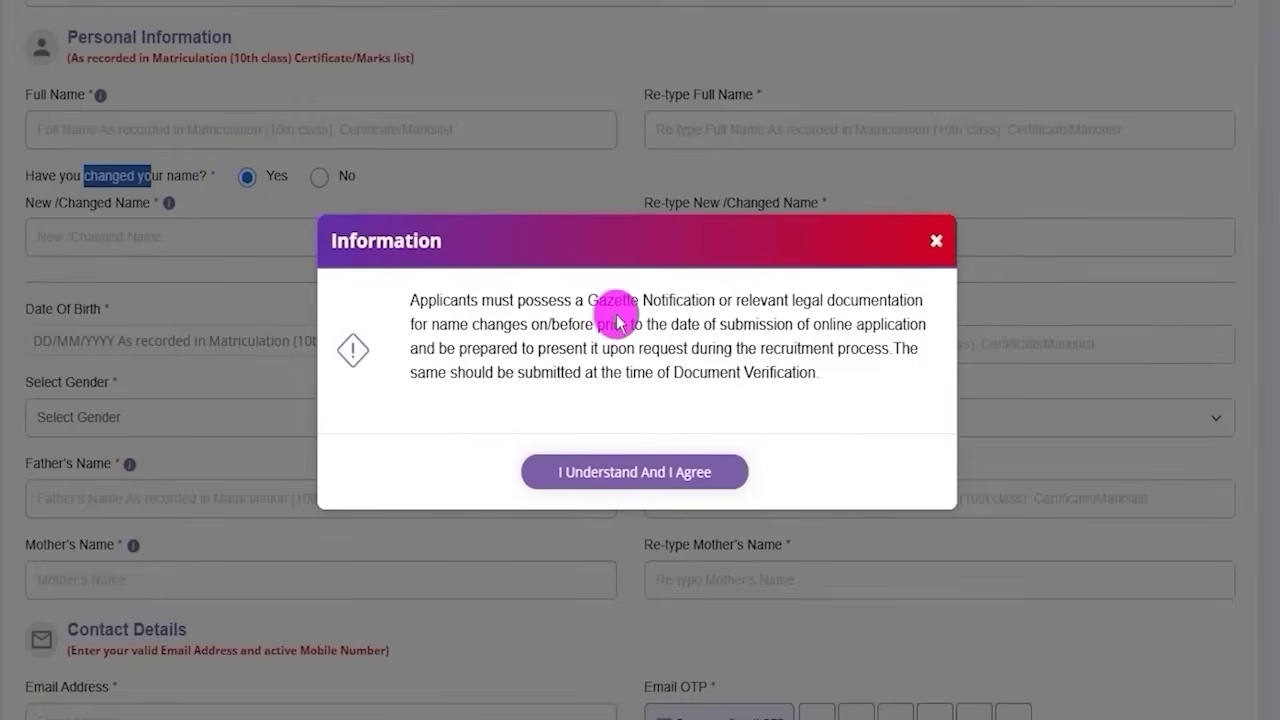
pyautogui.moveTo(598, 300); pyautogui.dragTo(860, 290)
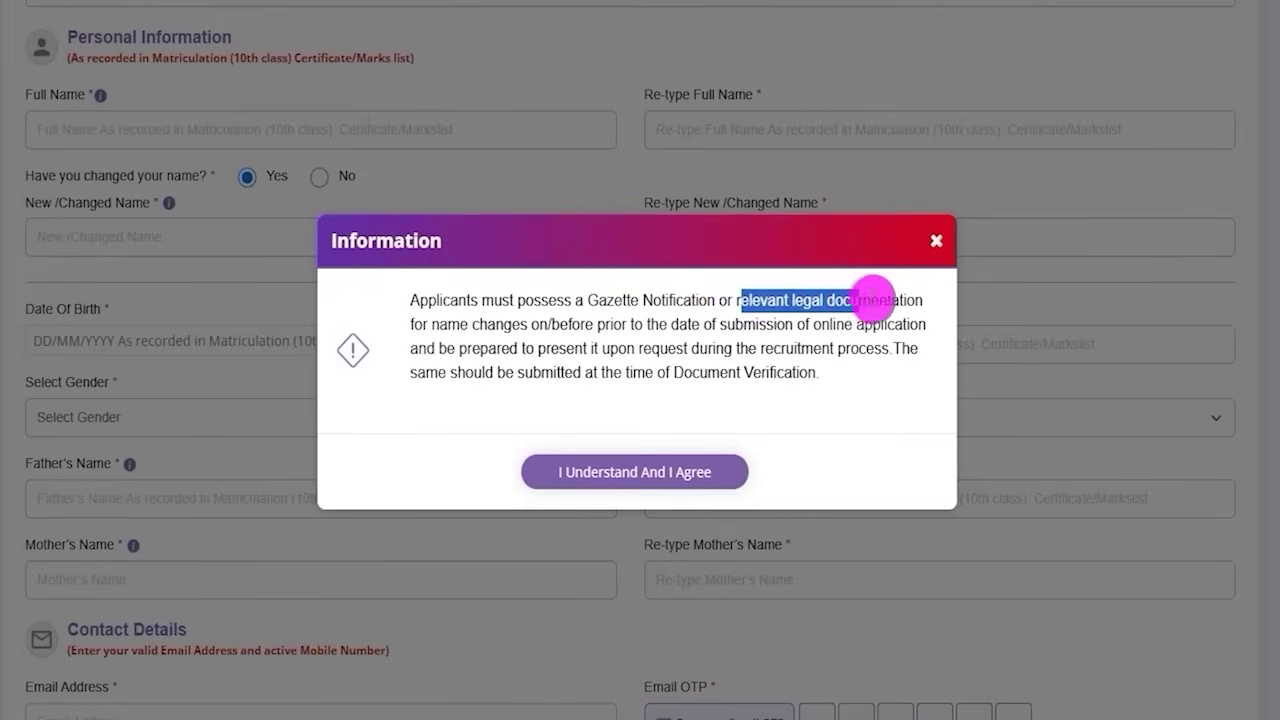
pyautogui.click(935, 241)
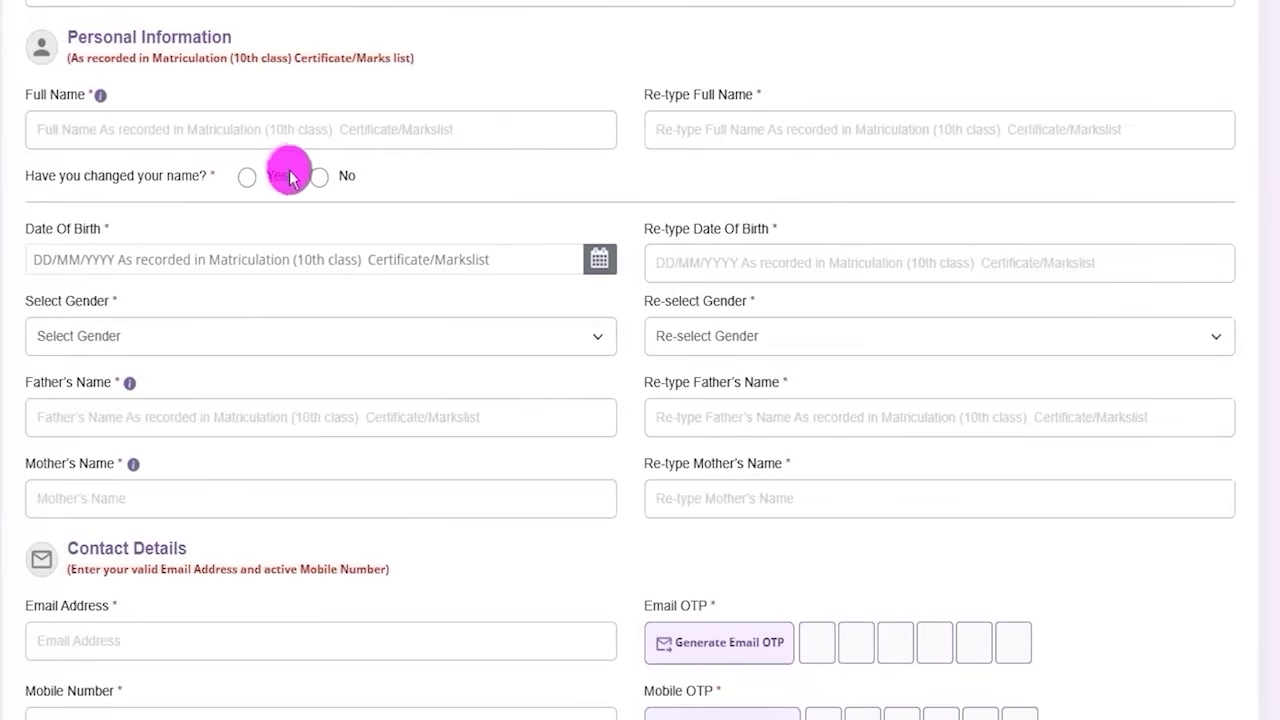
pyautogui.click(320, 180)
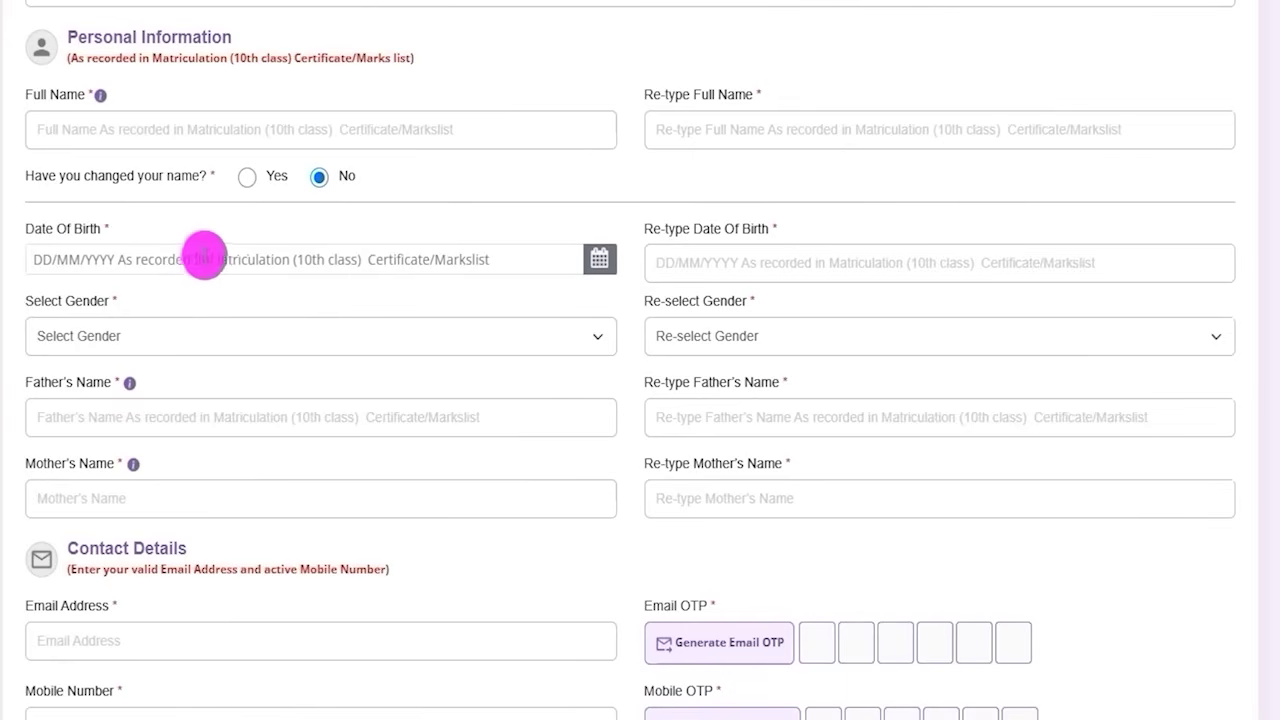
# Point out the Date Of Birth and Re-type Date Of Birth fields, opening the birth-date calendar without picking a date
pyautogui.moveTo(27, 228); pyautogui.dragTo(106, 228)
pyautogui.click(335, 258)
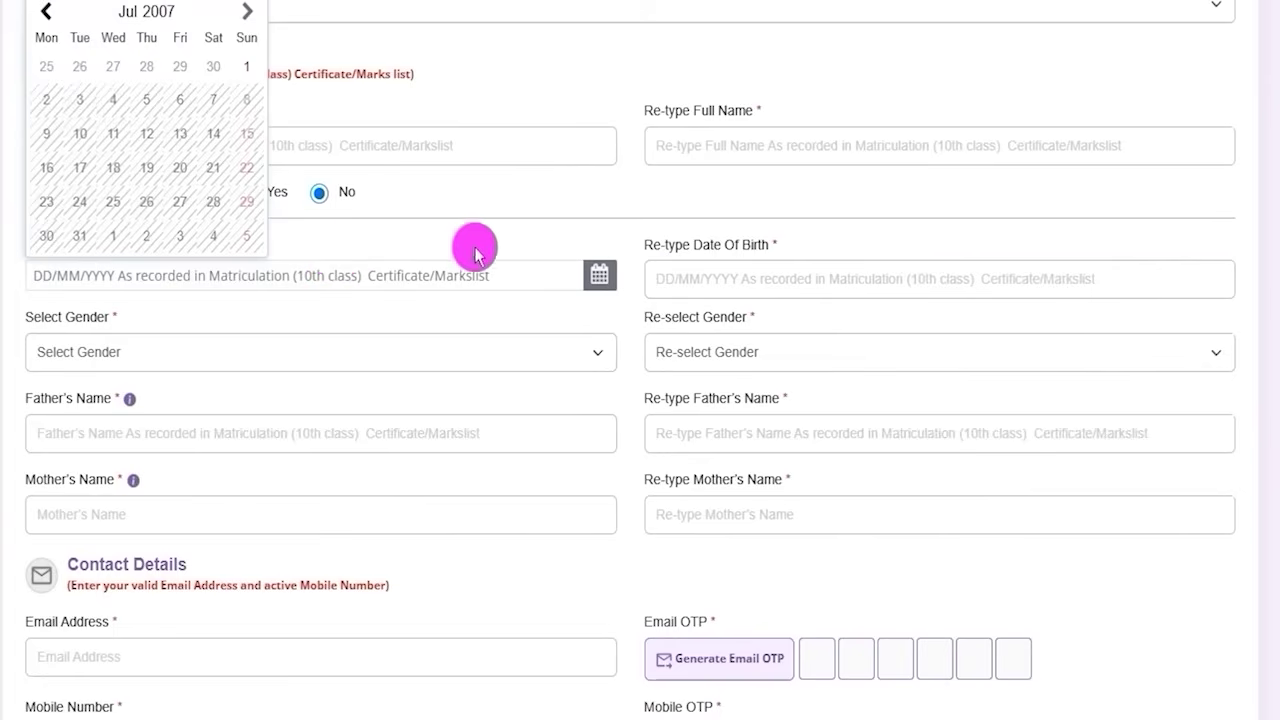
pyautogui.click(648, 286)
pyautogui.moveTo(660, 248); pyautogui.dragTo(697, 280)
pyautogui.click(697, 284)
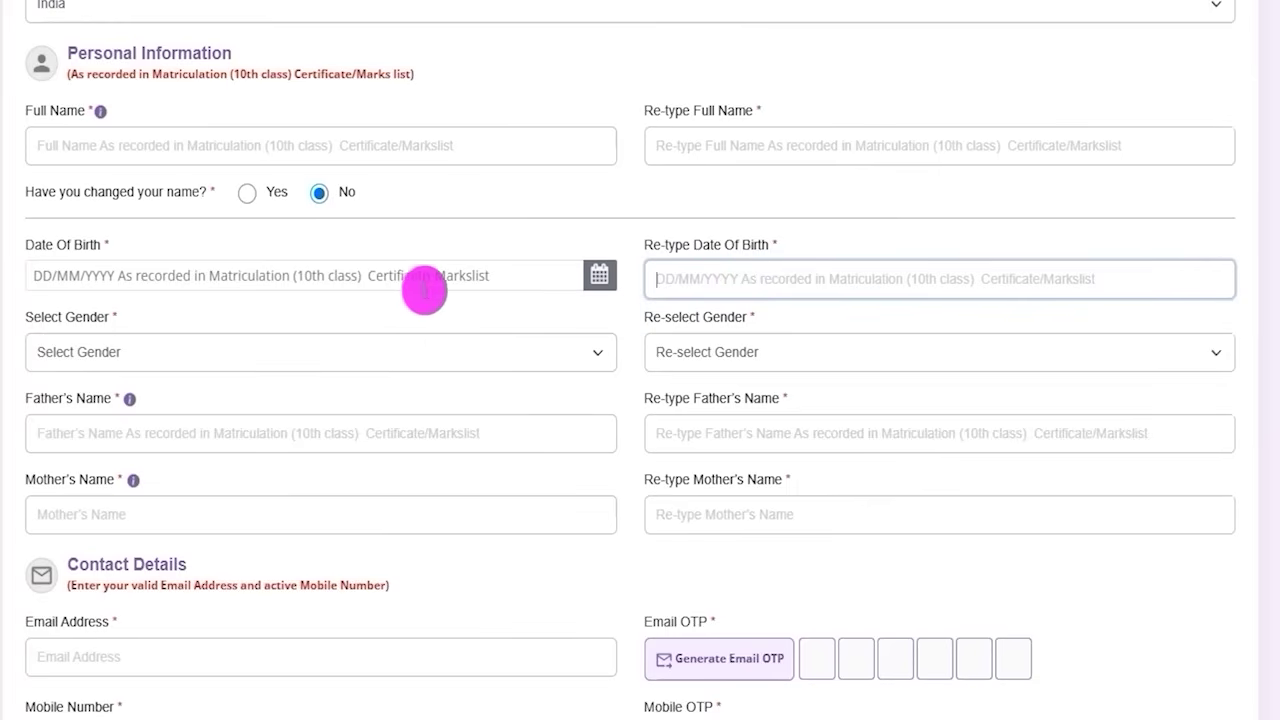
pyautogui.click(205, 287)
pyautogui.click(695, 284)
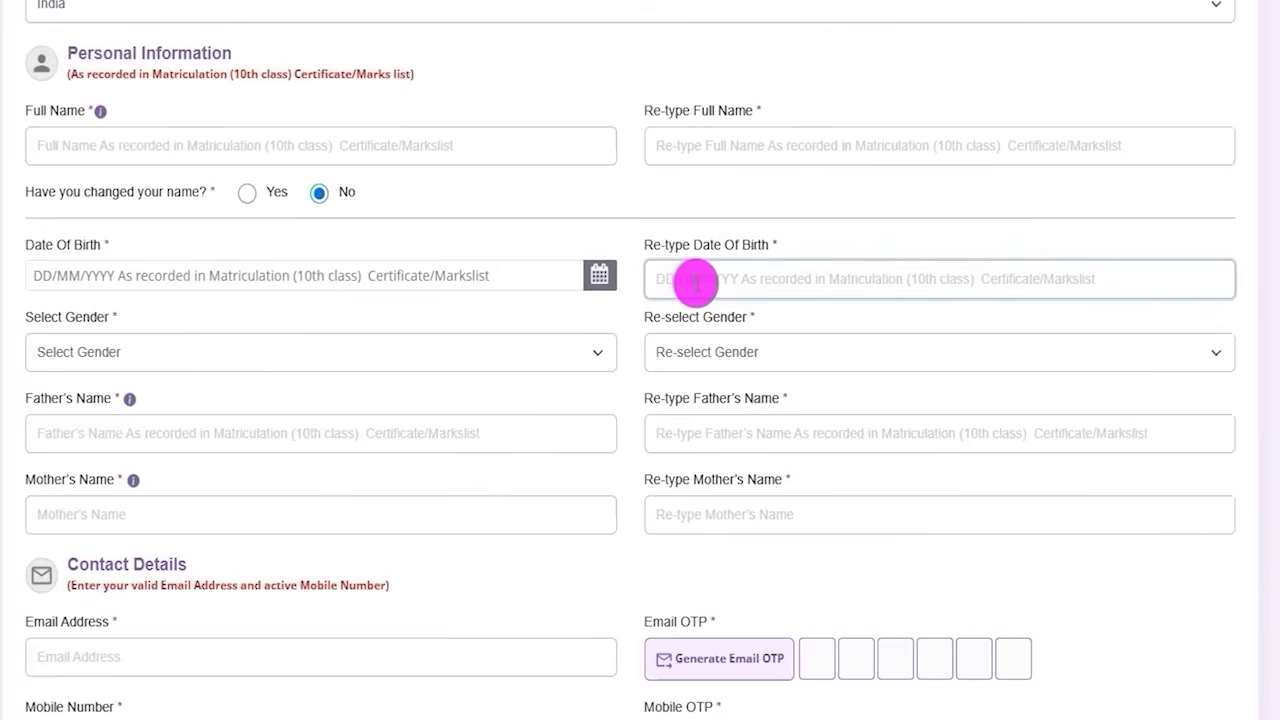
# Set both the Select Gender and Re-select Gender fields to Male
pyautogui.moveTo(114, 320); pyautogui.dragTo(40, 318)
pyautogui.click(249, 354)
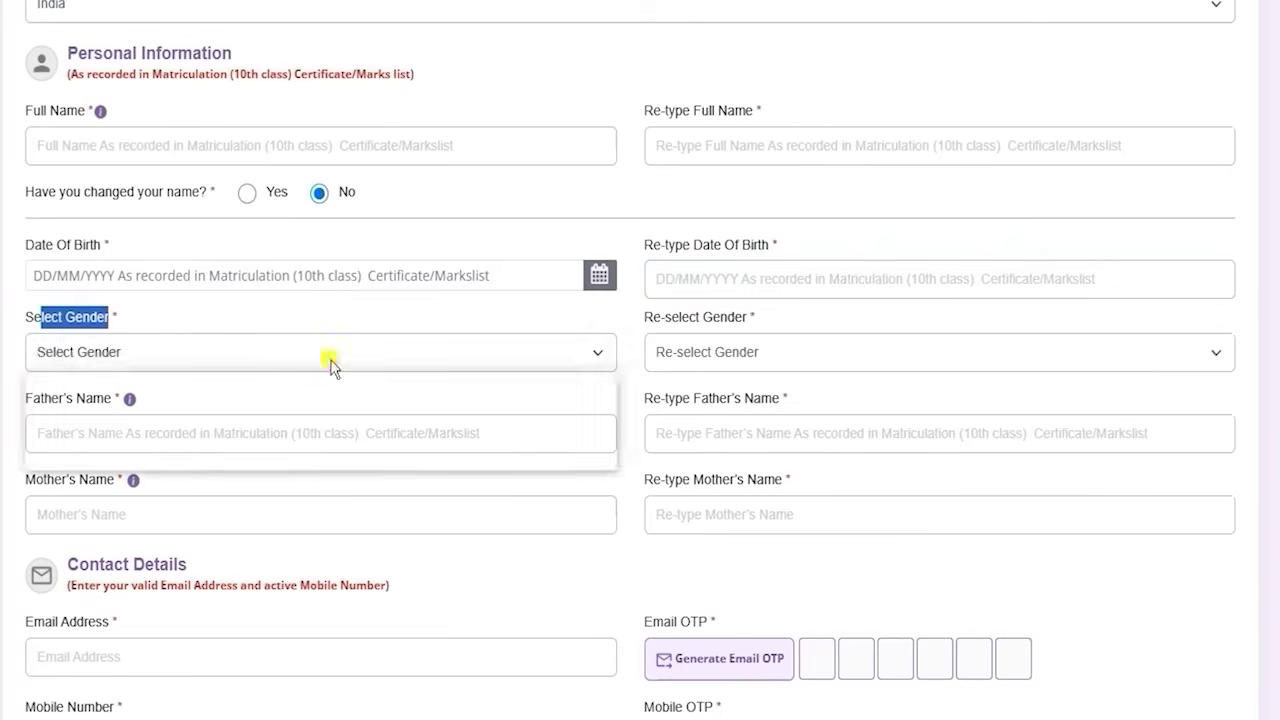
pyautogui.click(340, 408)
pyautogui.click(745, 357)
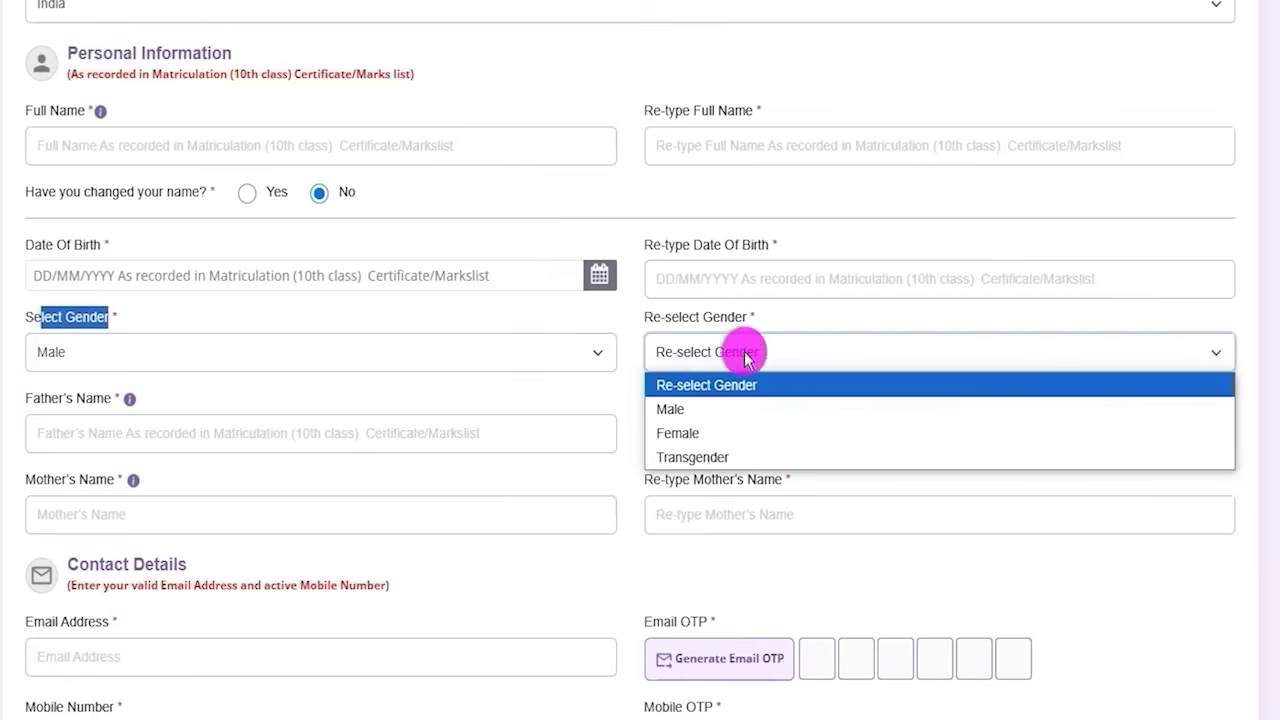
pyautogui.click(702, 410)
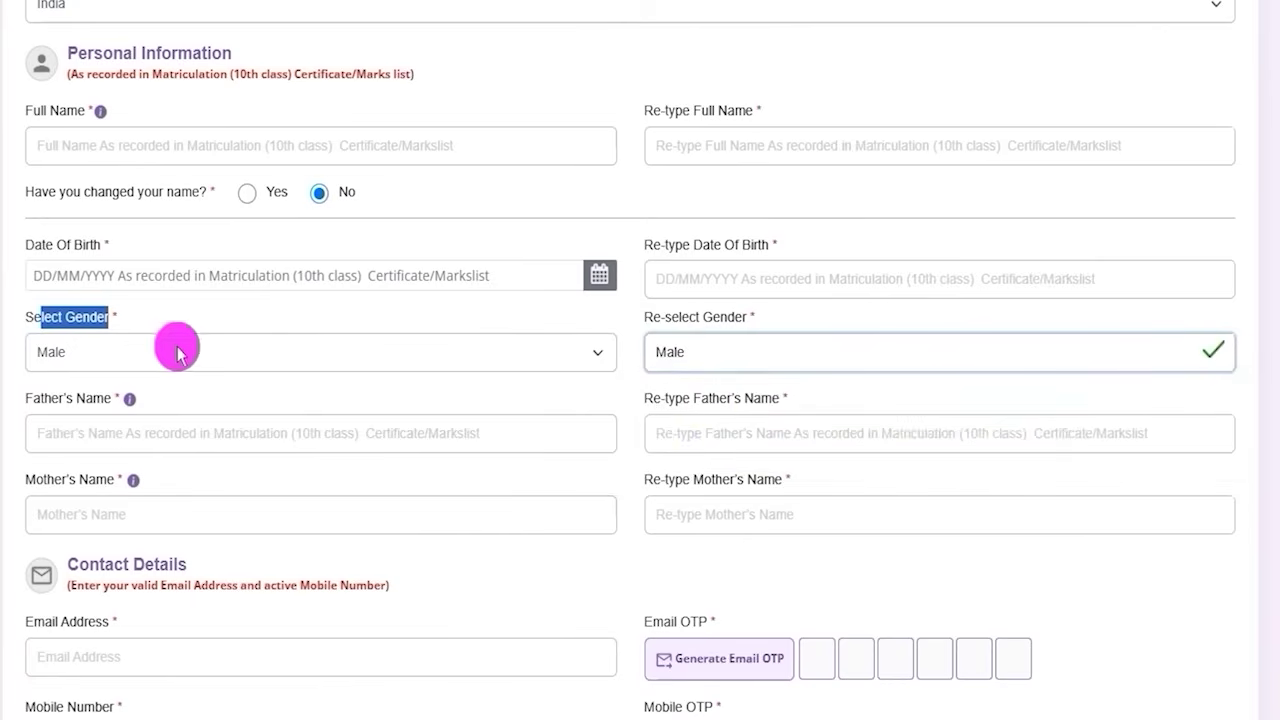
# Point out the Father's Name and Mother's Name fields together with their re-type fields, leaving them empty
pyautogui.moveTo(46, 403); pyautogui.dragTo(118, 402)
pyautogui.click(150, 432)
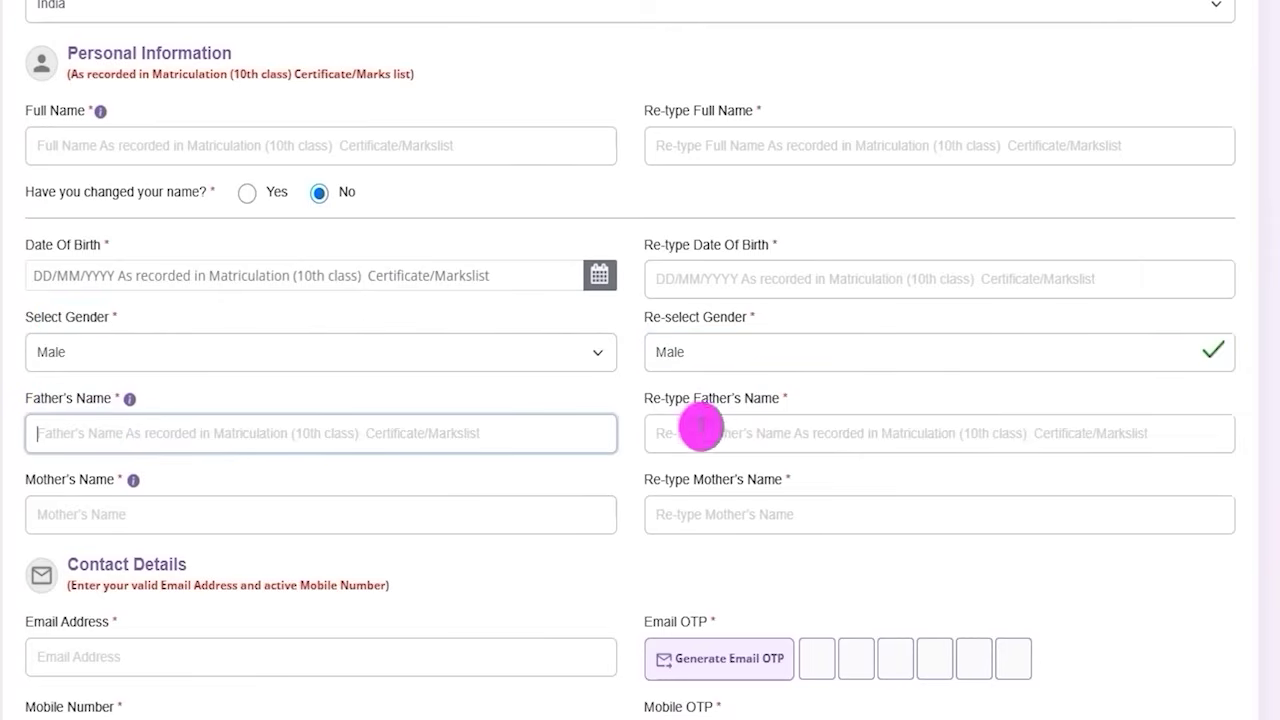
pyautogui.moveTo(666, 398); pyautogui.dragTo(729, 426)
pyautogui.click(729, 430)
pyautogui.moveTo(30, 481); pyautogui.dragTo(118, 483)
pyautogui.click(129, 514)
pyautogui.moveTo(650, 479); pyautogui.dragTo(734, 480)
pyautogui.click(737, 513)
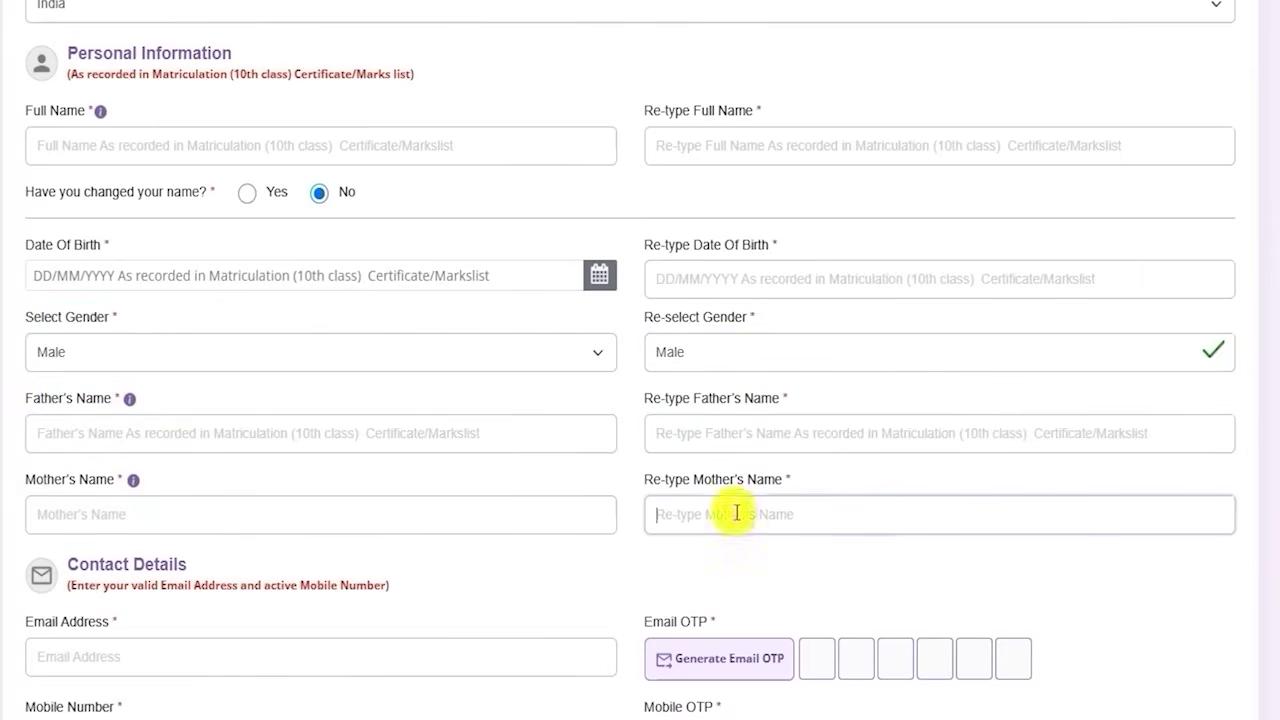
# Highlight the Contact Details heading and put red ticks on the Email Address and Mobile Number fields
pyautogui.scroll(-4, 560, 551)
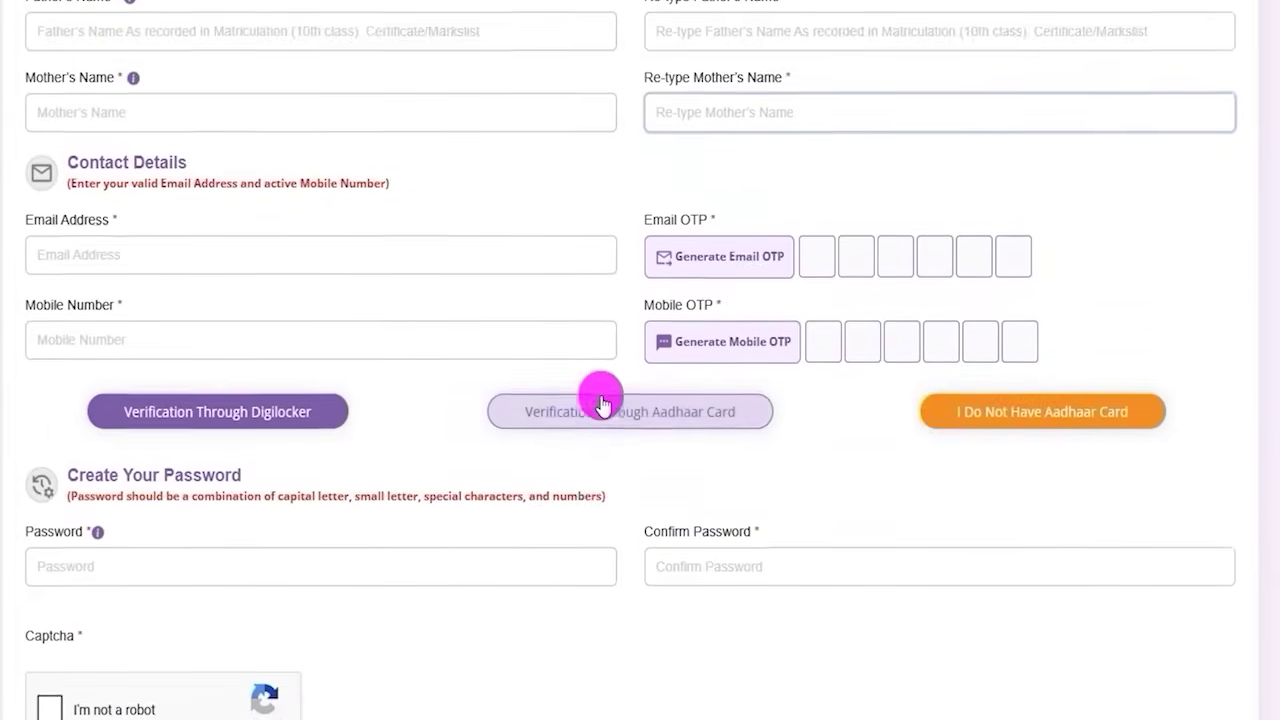
pyautogui.scroll(-2, 601, 403)
pyautogui.scroll(1, 600, 391)
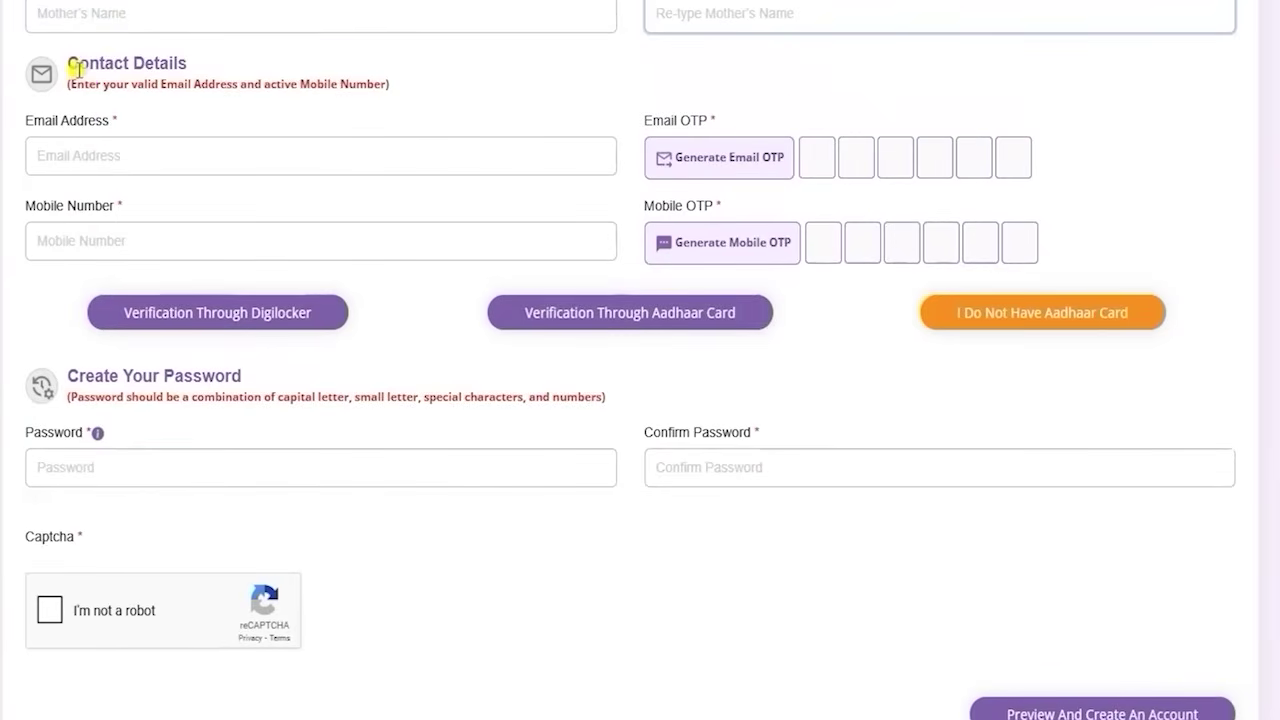
pyautogui.moveTo(77, 70); pyautogui.dragTo(169, 62)
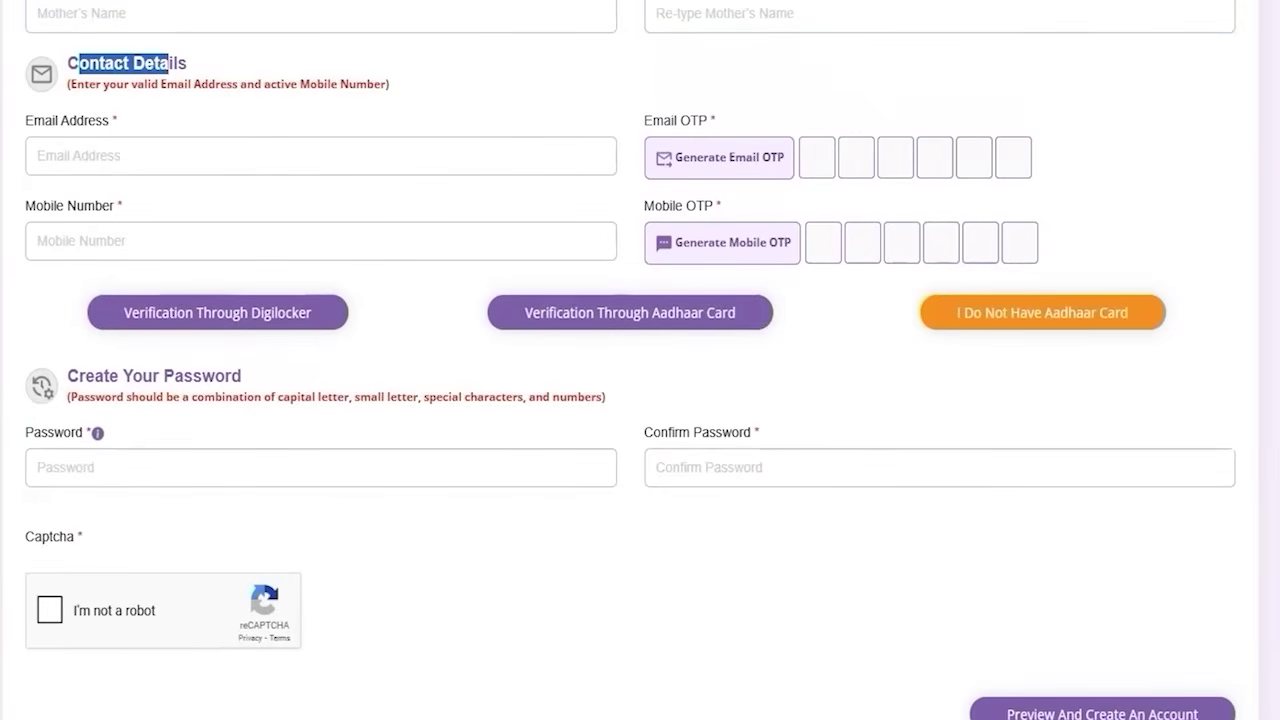
pyautogui.moveTo(276, 156); pyautogui.dragTo(334, 124)
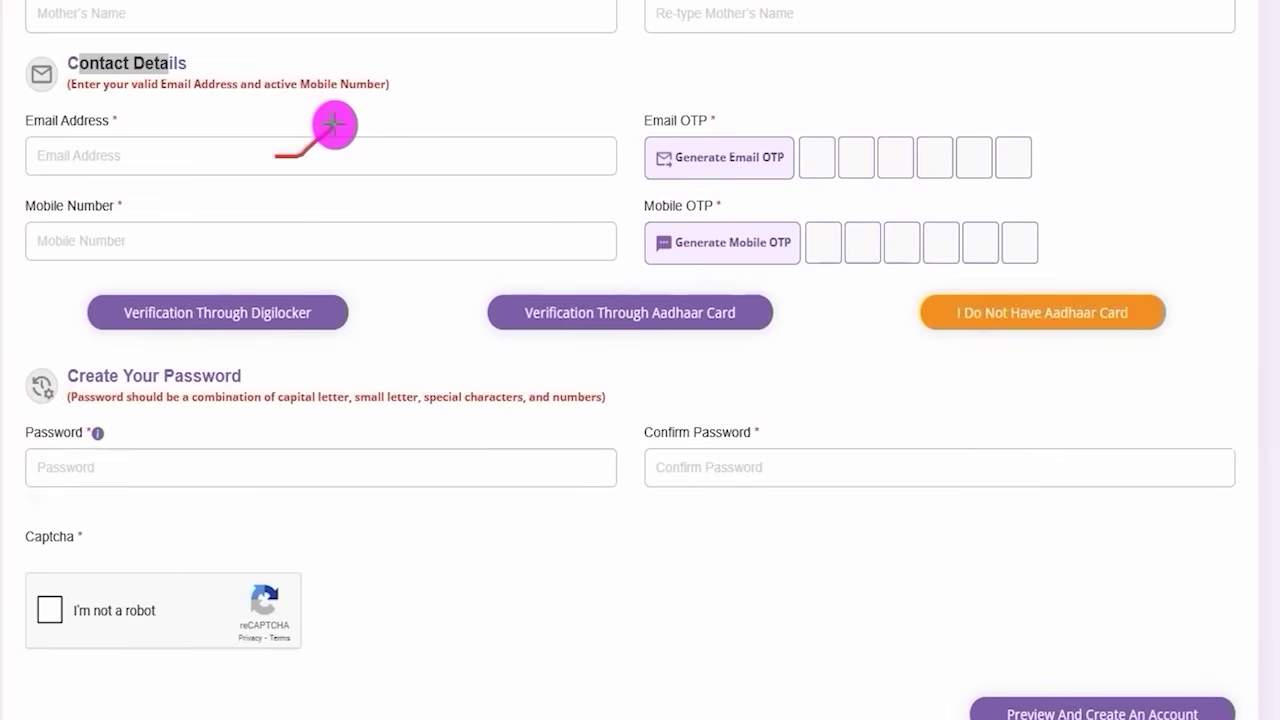
pyautogui.moveTo(272, 240); pyautogui.dragTo(346, 202)
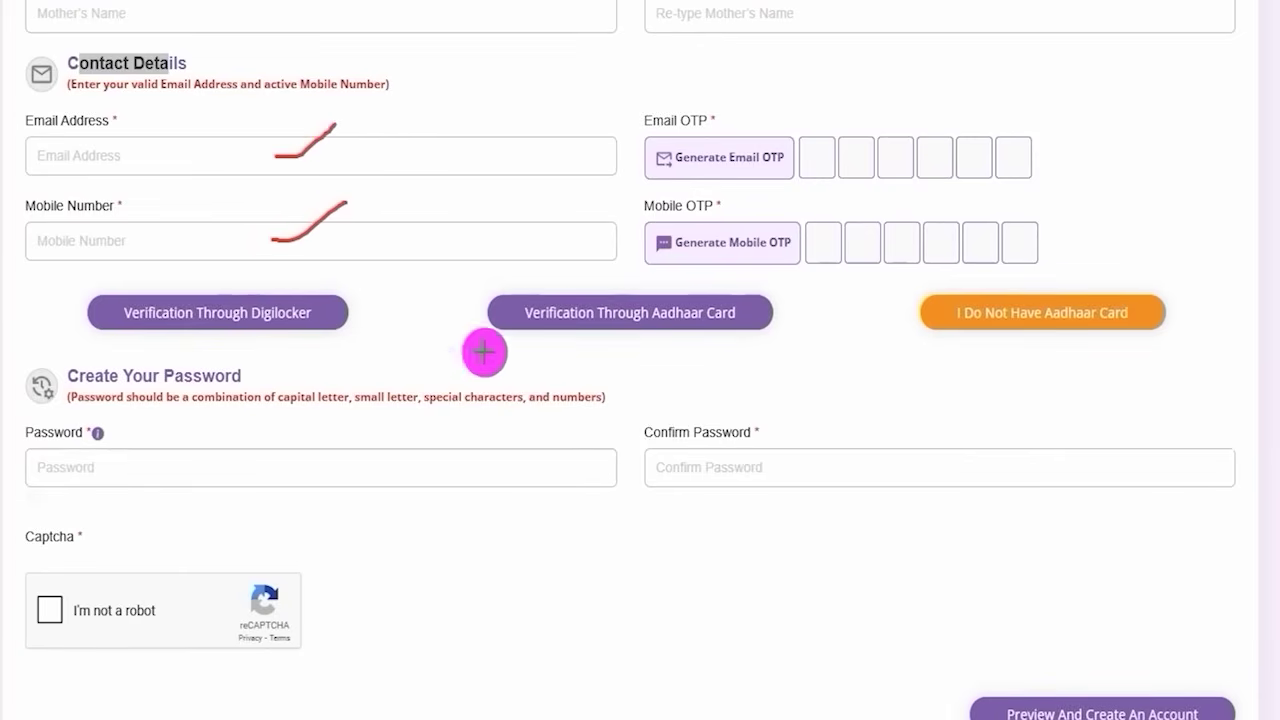
# Tick the Generate Email OTP and Generate Mobile OTP options in red and mark their code boxes
pyautogui.moveTo(752, 145); pyautogui.dragTo(800, 110)
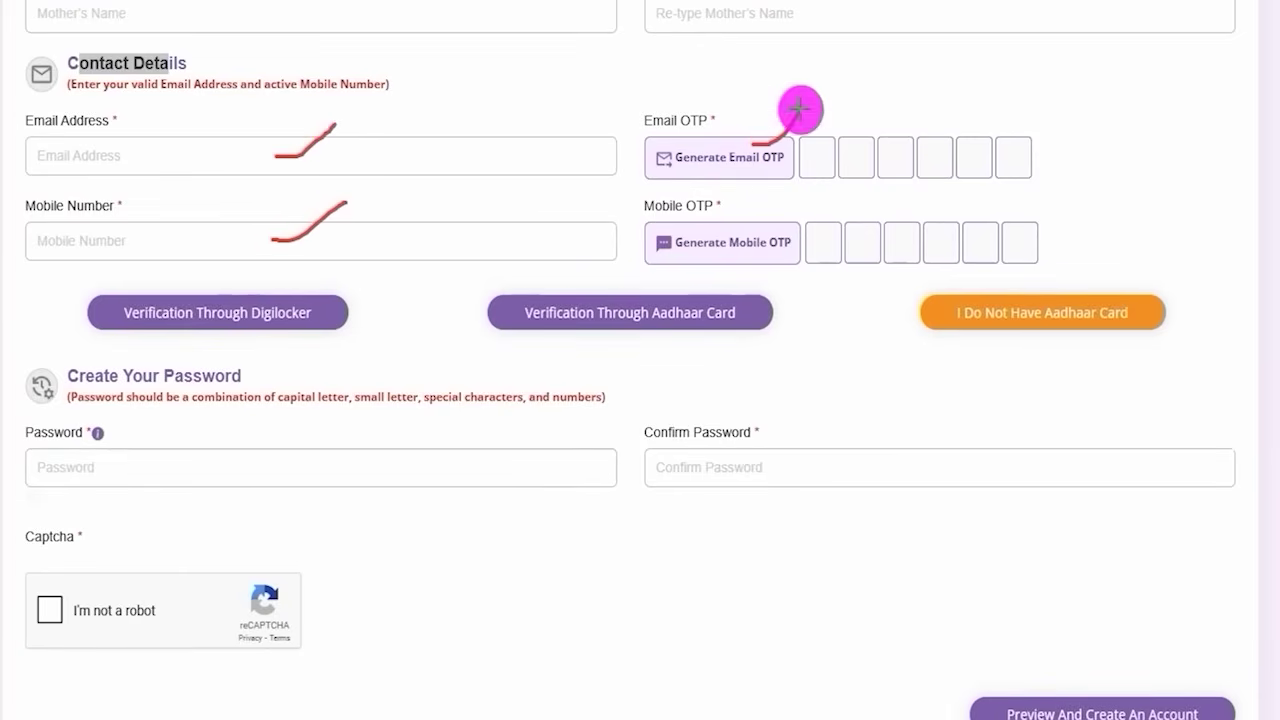
pyautogui.moveTo(770, 230); pyautogui.dragTo(805, 205)
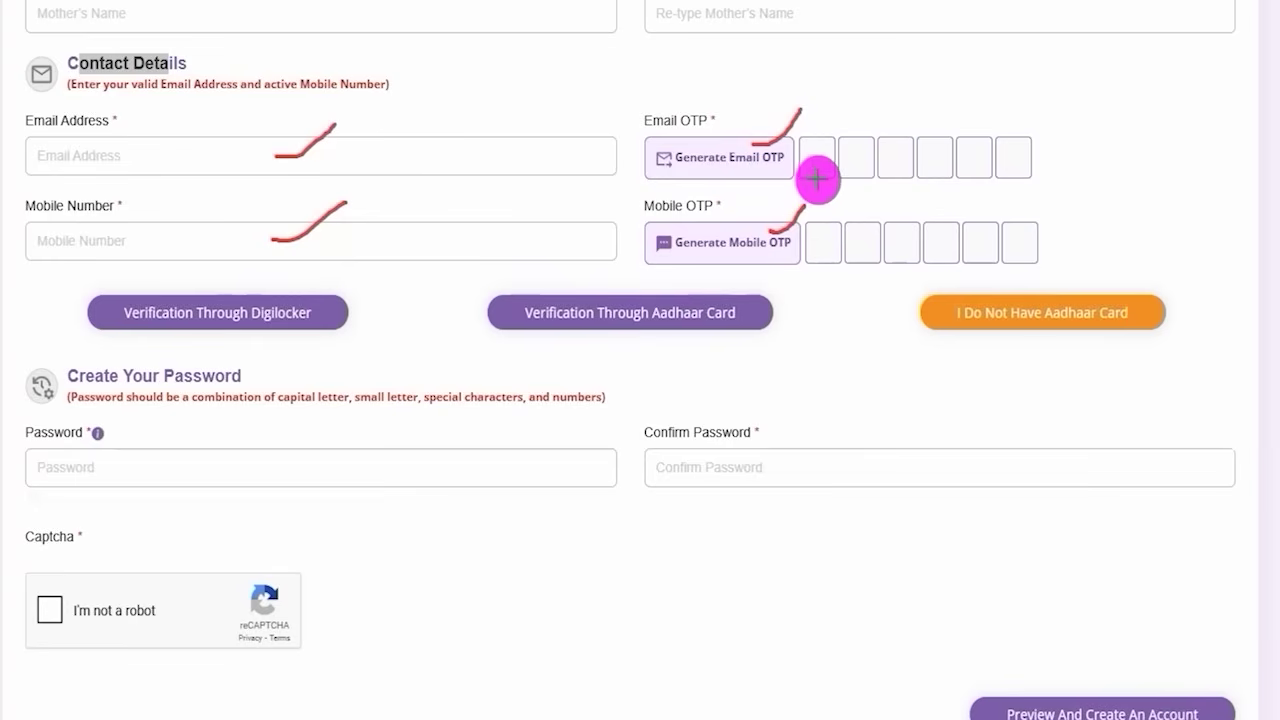
pyautogui.moveTo(817, 163); pyautogui.dragTo(1036, 160)
pyautogui.click(892, 158)
pyautogui.click(974, 157)
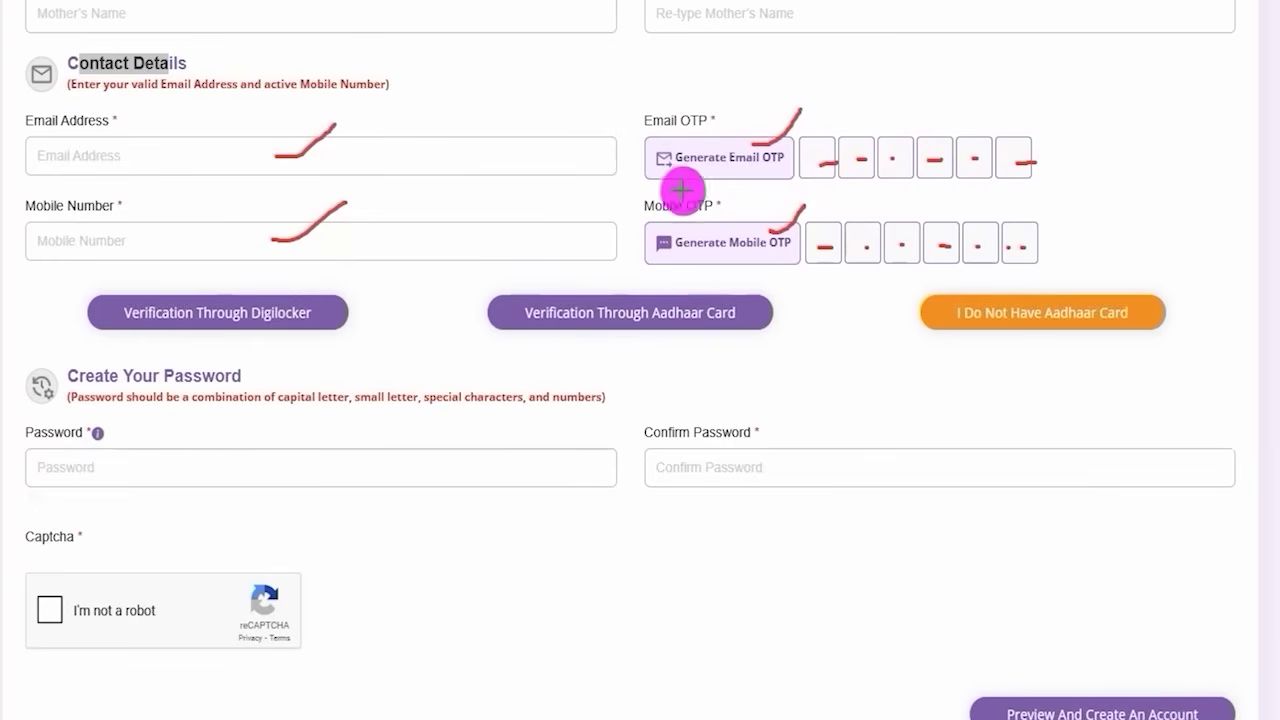
pyautogui.moveTo(855, 238); pyautogui.dragTo(1020, 238)
pyautogui.click(977, 235)
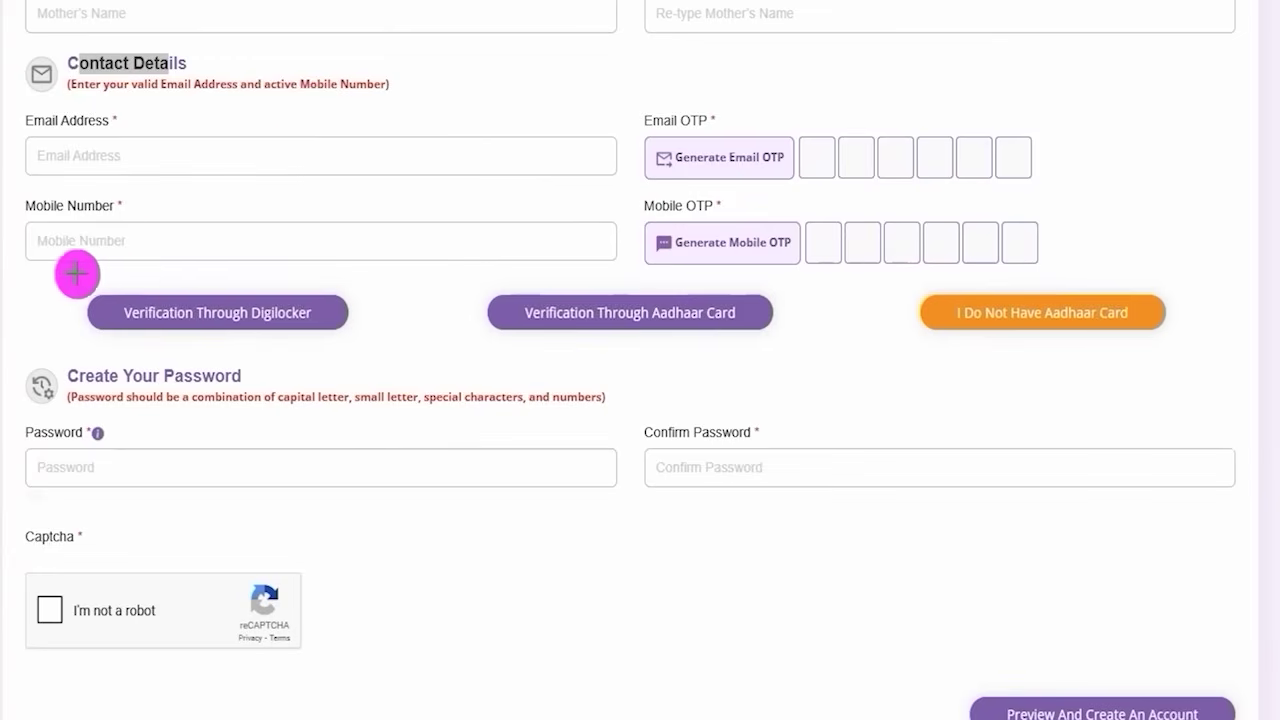
# Frame the Digilocker, Aadhaar Card and I Do Not Have Aadhaar Card options in red, blue and magenta, then clear the frames
pyautogui.moveTo(62, 271)
pyautogui.mouseDown()
pyautogui.moveTo(331, 323)
pyautogui.moveTo(380, 348)
pyautogui.mouseUp()
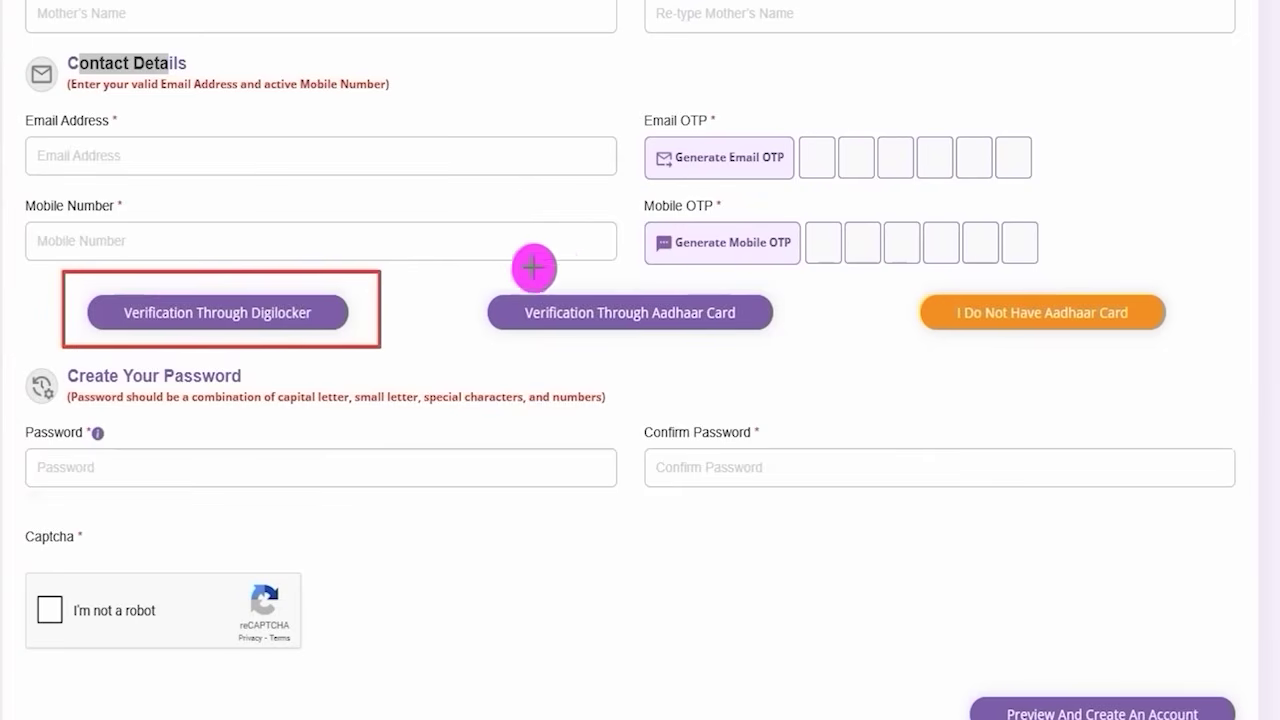
pyautogui.moveTo(452, 270); pyautogui.dragTo(795, 353)
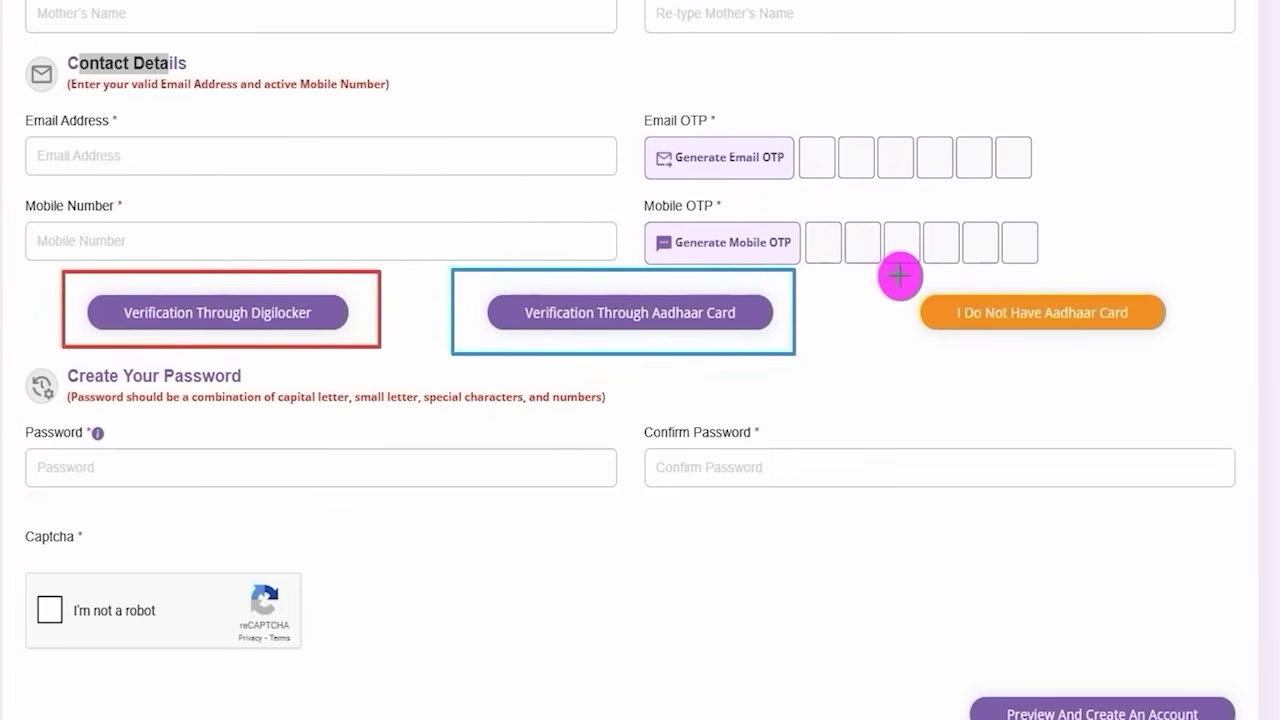
pyautogui.moveTo(900, 275)
pyautogui.mouseDown()
pyautogui.moveTo(1104, 347)
pyautogui.moveTo(1197, 352)
pyautogui.mouseUp()
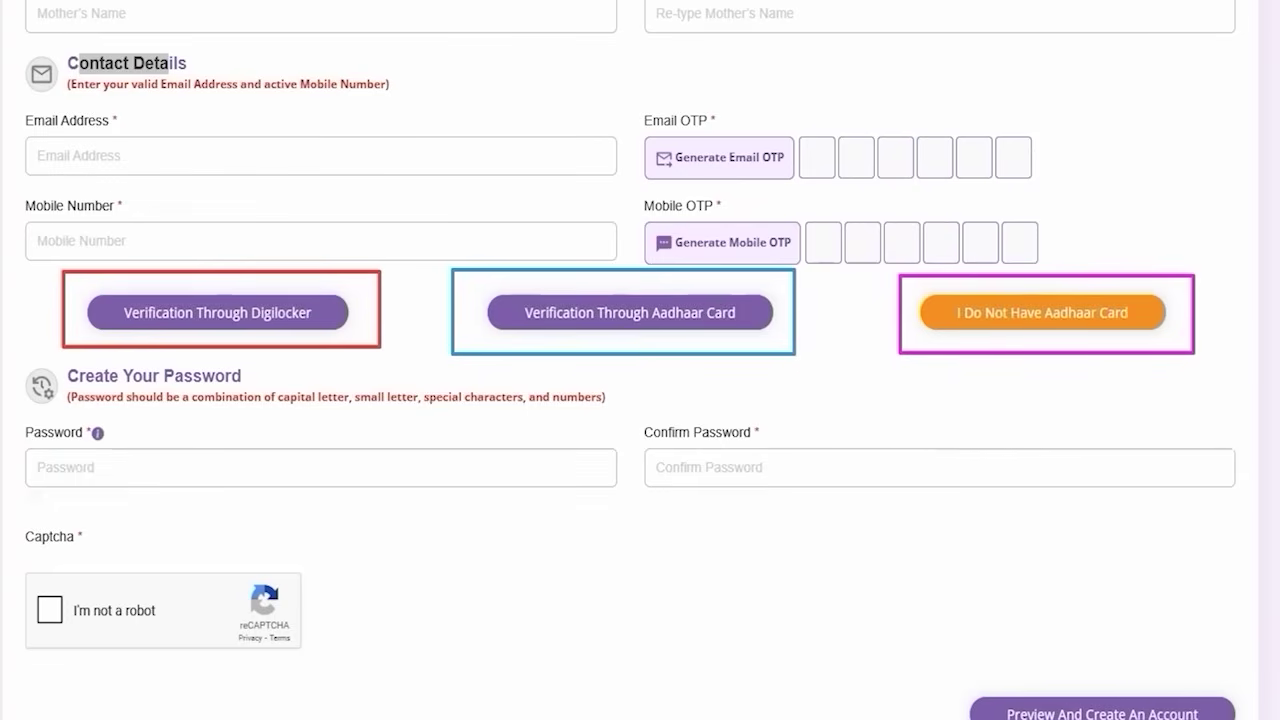
pyautogui.press('Escape')
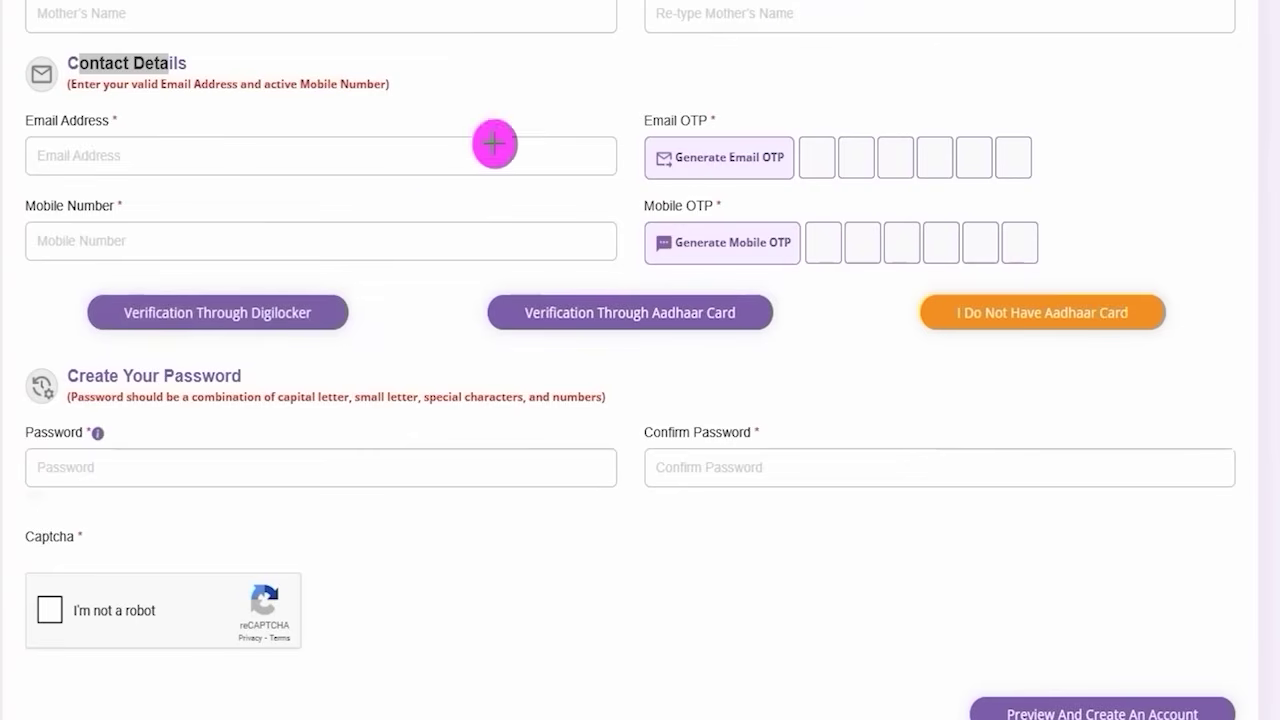
# Point out verification through Digilocker, confirm having completed 18 years of age and proceed with the verification
pyautogui.moveTo(460, 373); pyautogui.dragTo(345, 322)
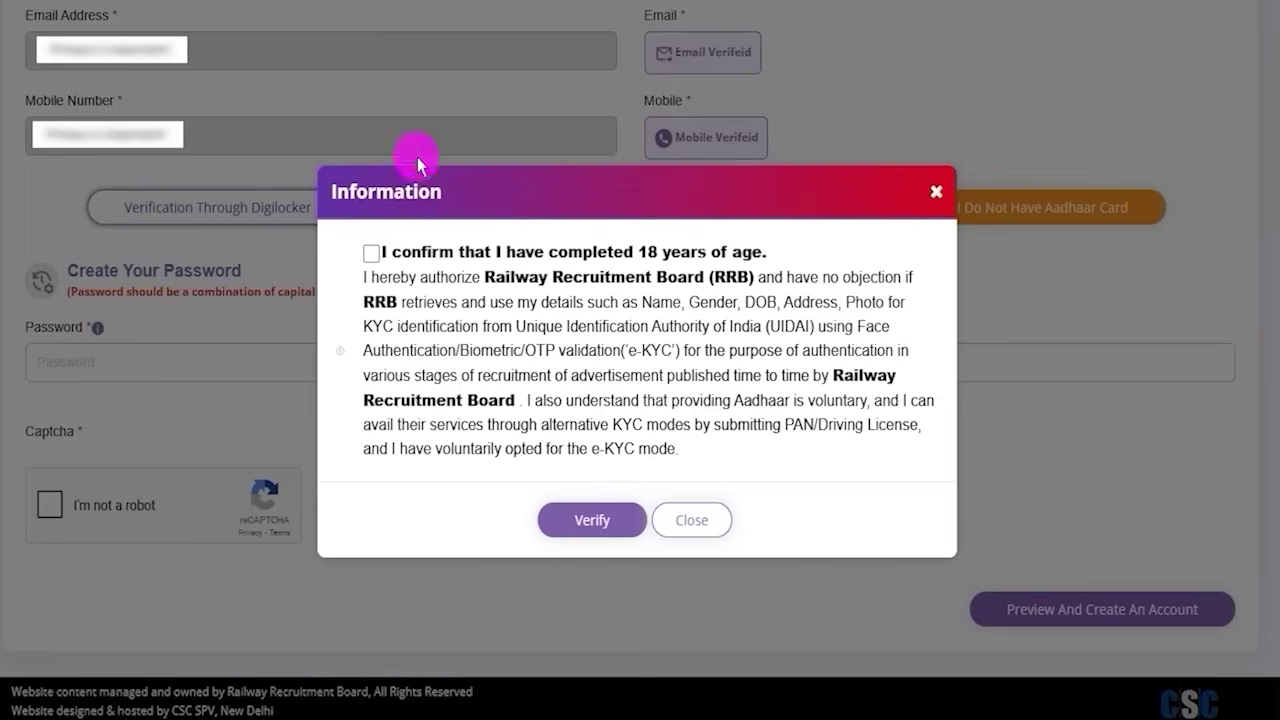
pyautogui.click(371, 254)
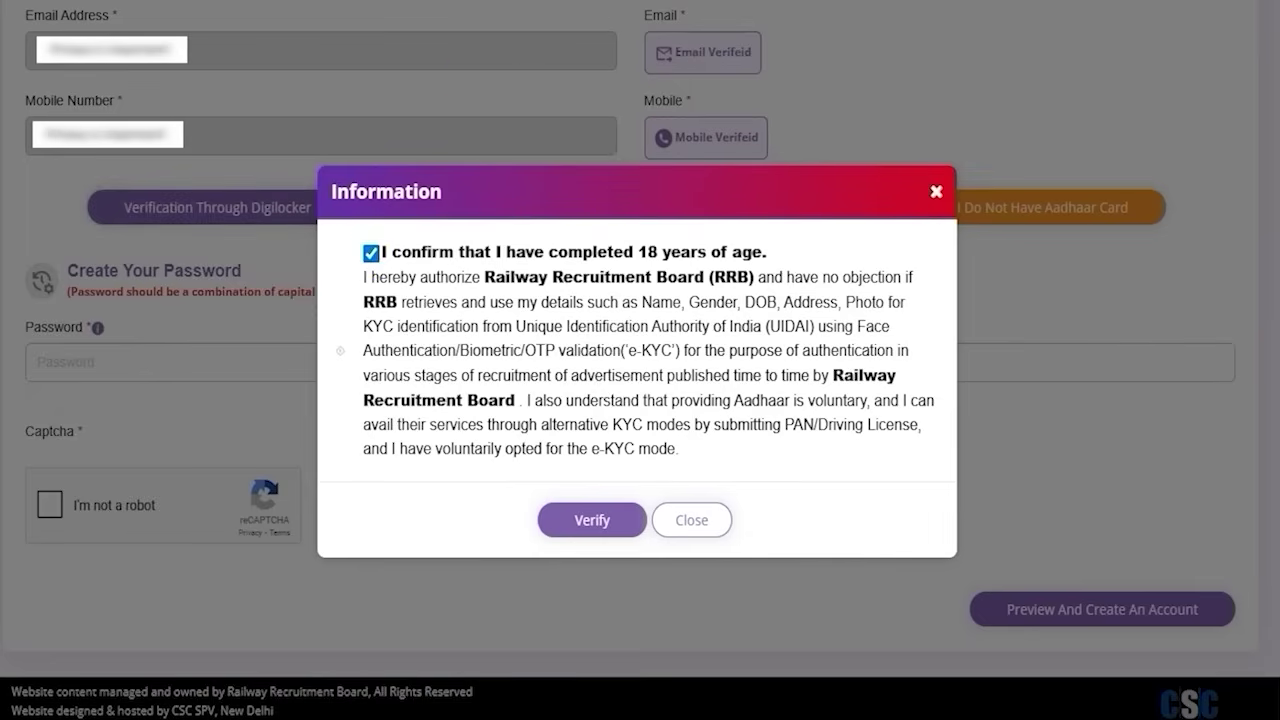
pyautogui.moveTo(366, 519); pyautogui.dragTo(517, 519)
pyautogui.click(592, 519)
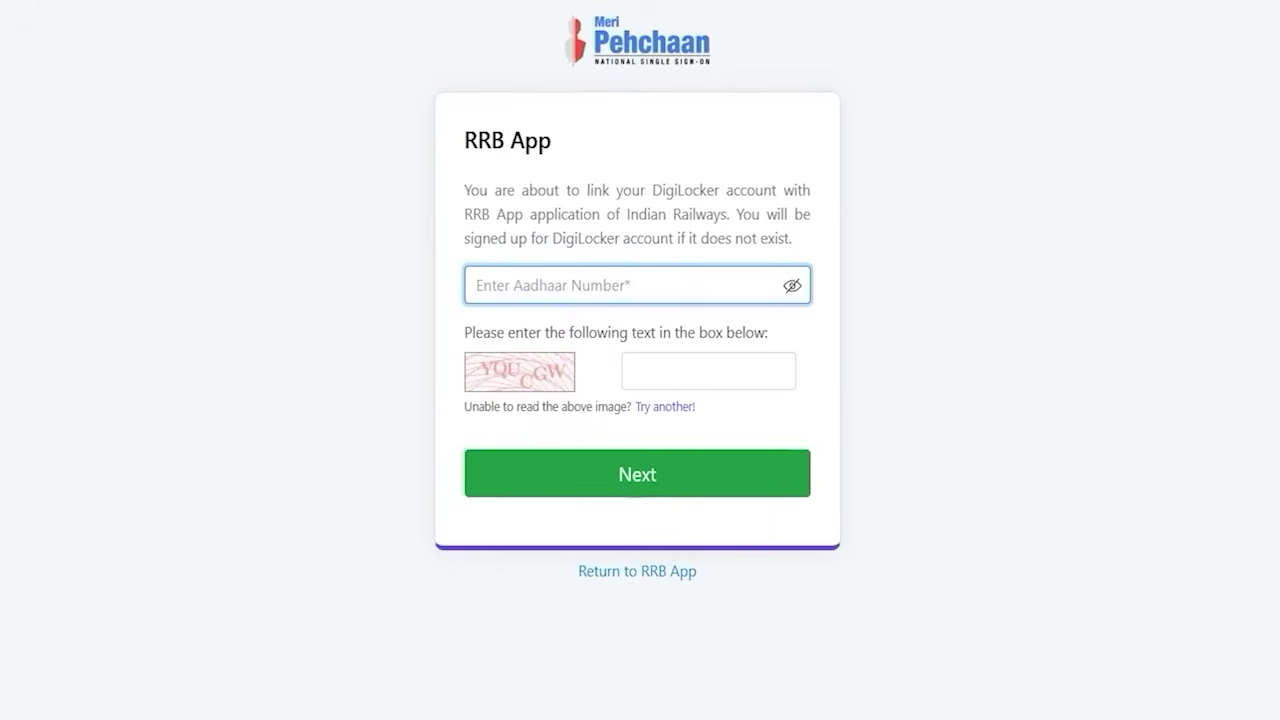
# Mark the Aadhaar number field, CAPTCHA image, CAPTCHA entry box and Next action on the DigiLocker linking form
pyautogui.moveTo(666, 286); pyautogui.dragTo(727, 233)
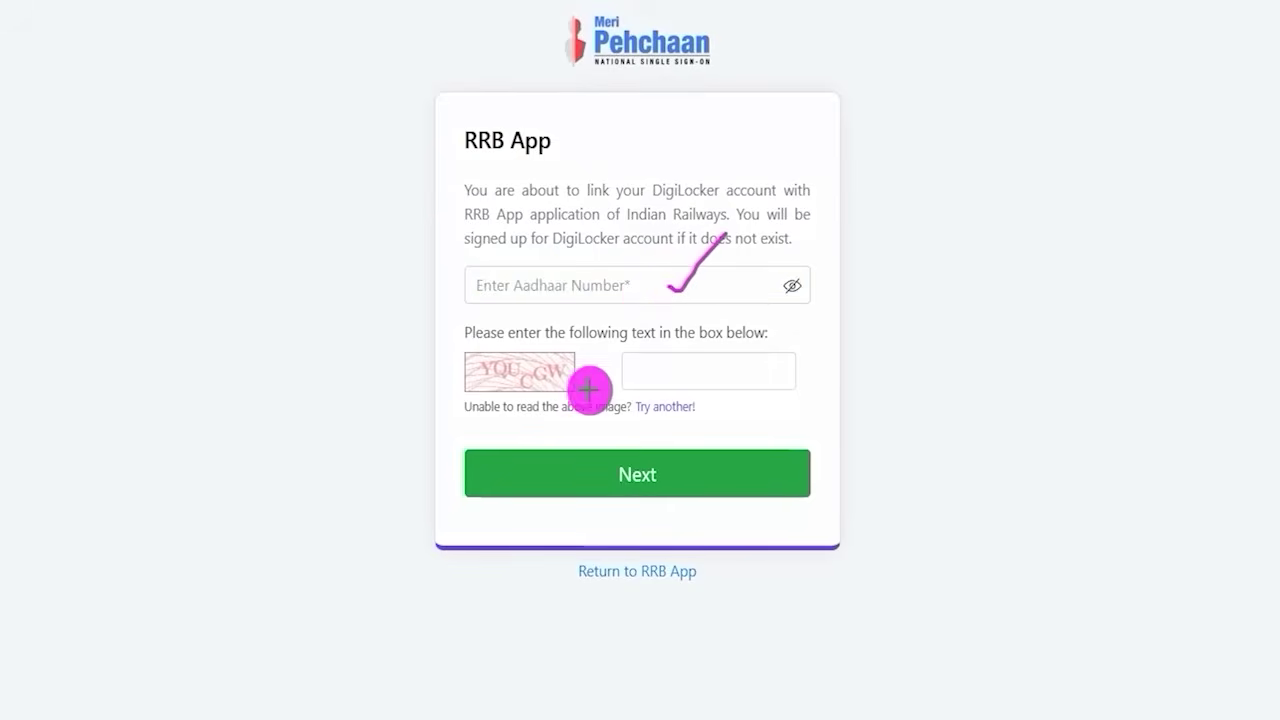
pyautogui.moveTo(566, 379); pyautogui.dragTo(612, 348)
pyautogui.moveTo(746, 372); pyautogui.dragTo(806, 335)
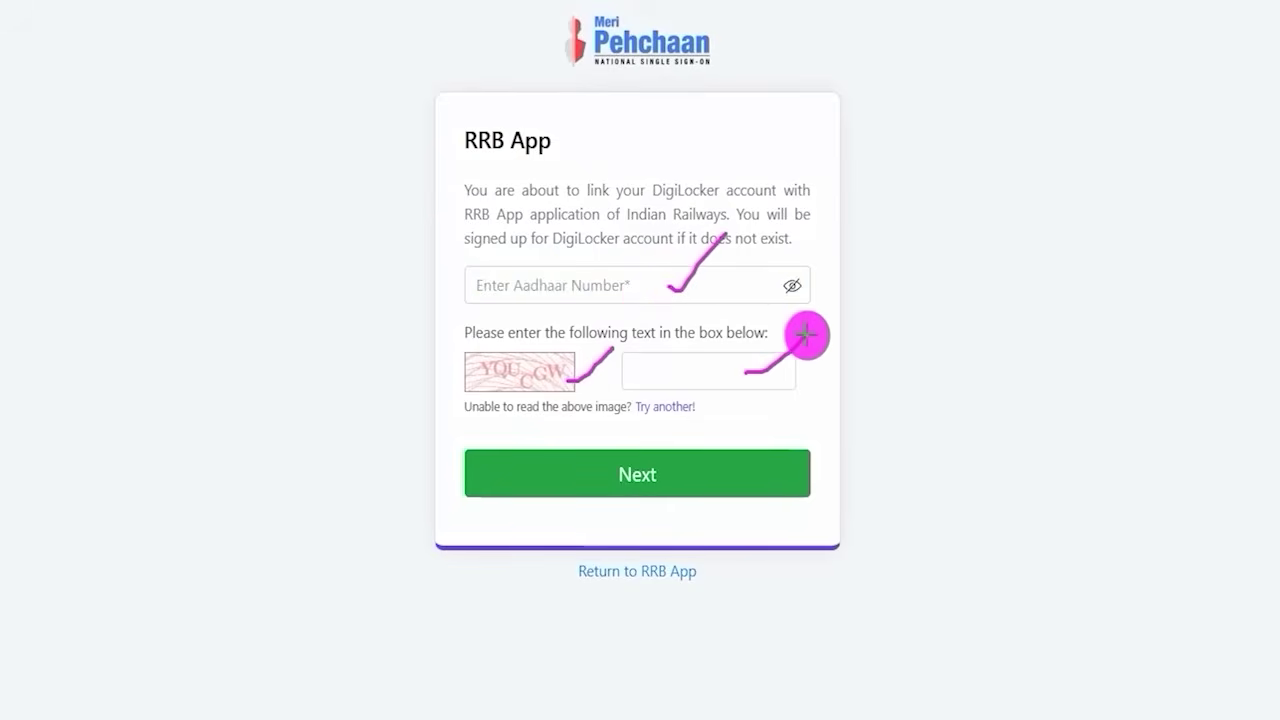
pyautogui.moveTo(1106, 453); pyautogui.dragTo(788, 477)
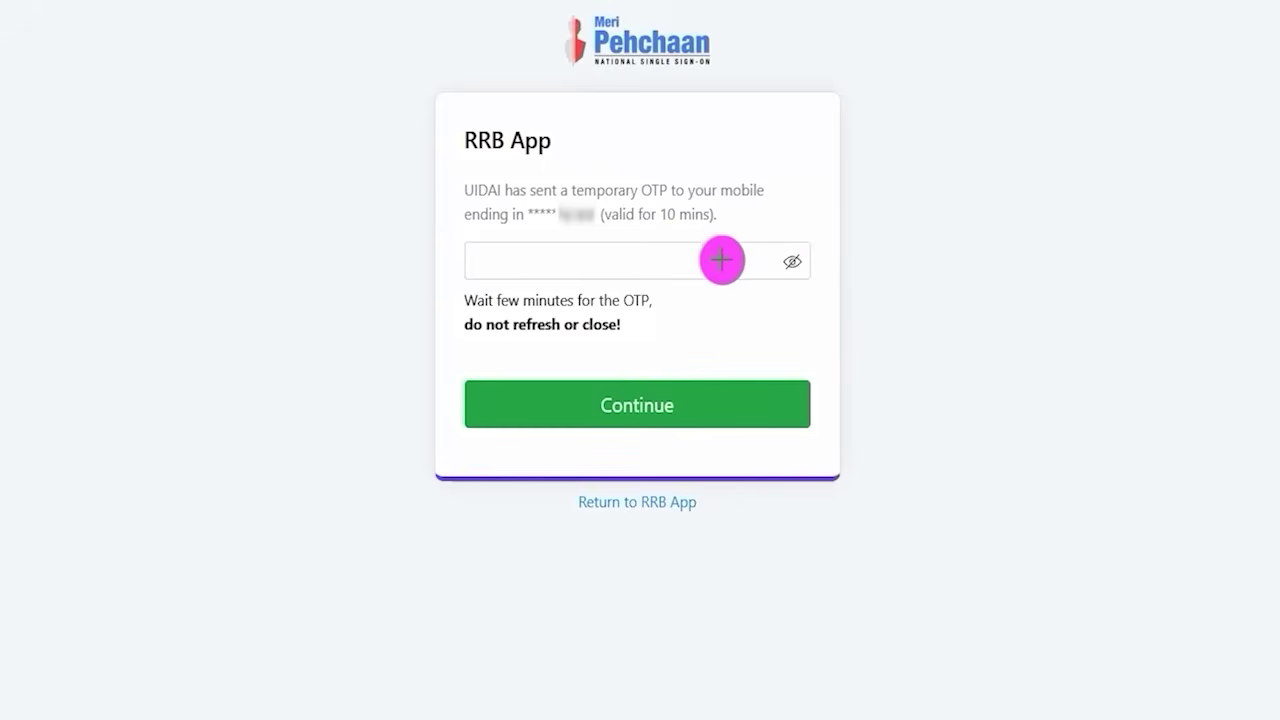
# Mark the OTP entry box with a tick, draw an arrow to Continue and proceed past OTP verification
pyautogui.moveTo(723, 259); pyautogui.dragTo(778, 206)
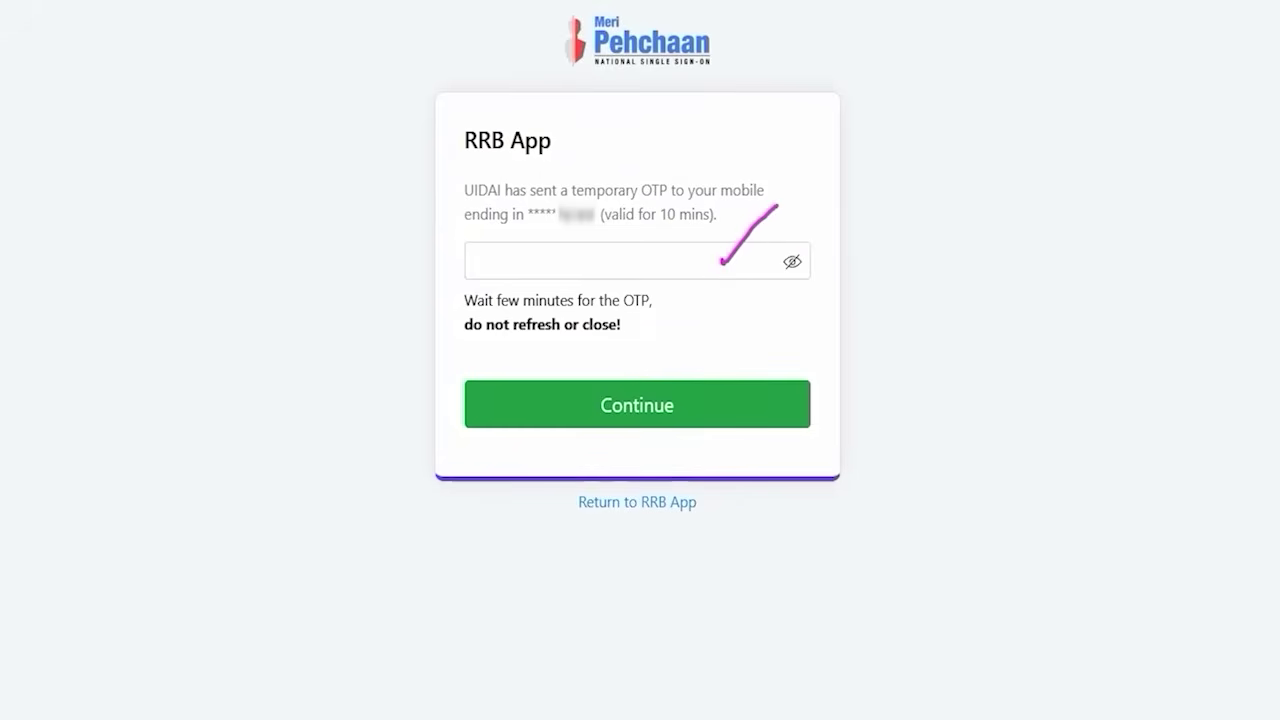
pyautogui.moveTo(1106, 371); pyautogui.dragTo(777, 407)
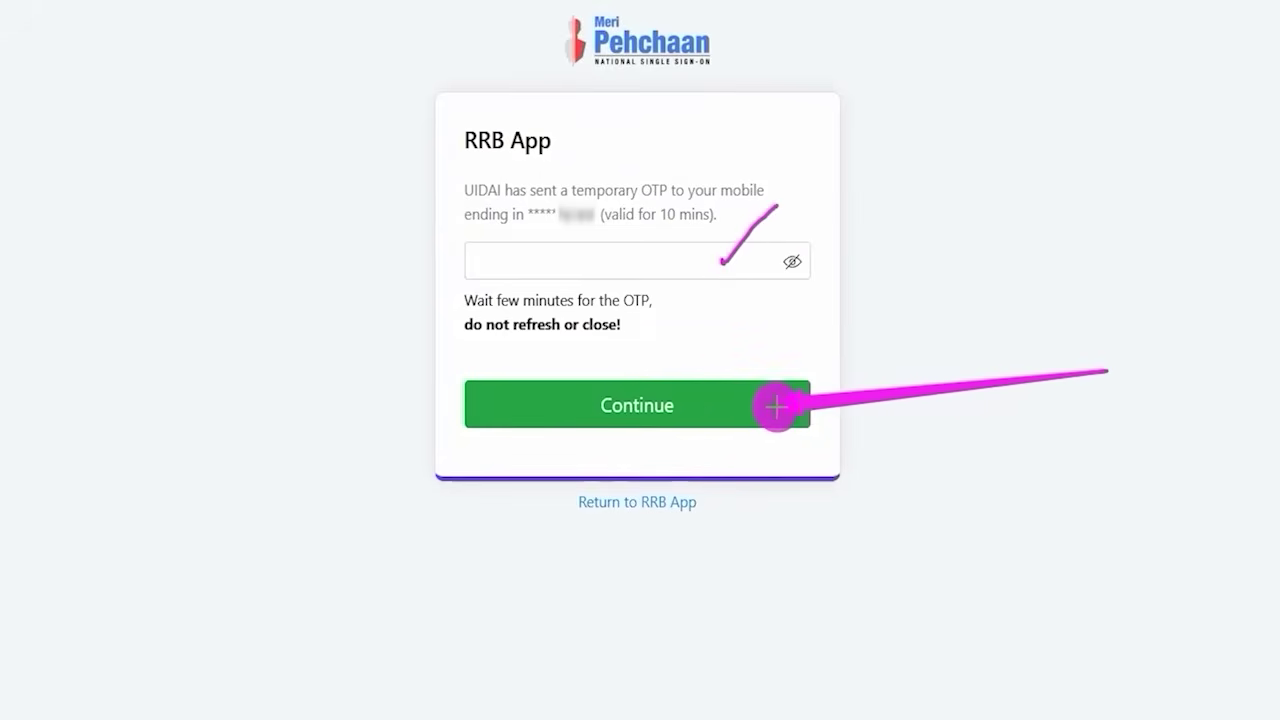
pyautogui.click(710, 404)
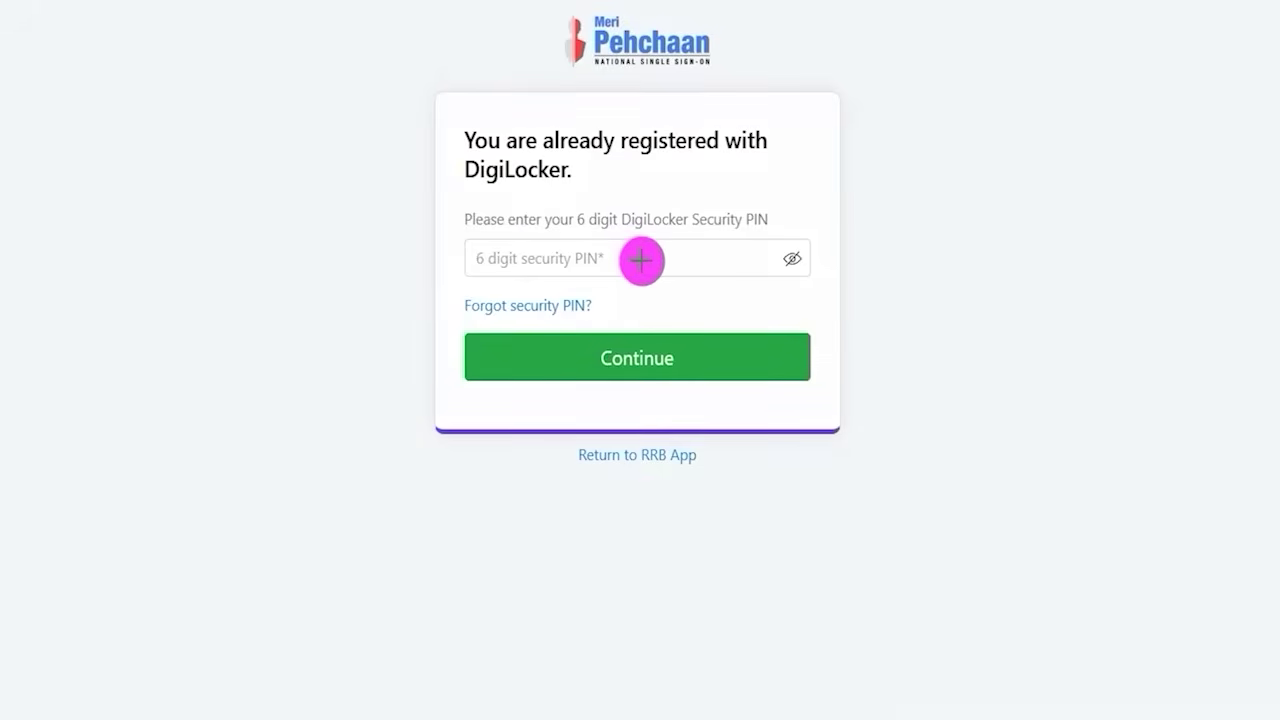
# Tick the DigiLocker security PIN field, circle Forgot security PIN and continue, then draw an arrow to Allow on the consent page
pyautogui.moveTo(651, 262); pyautogui.dragTo(707, 220)
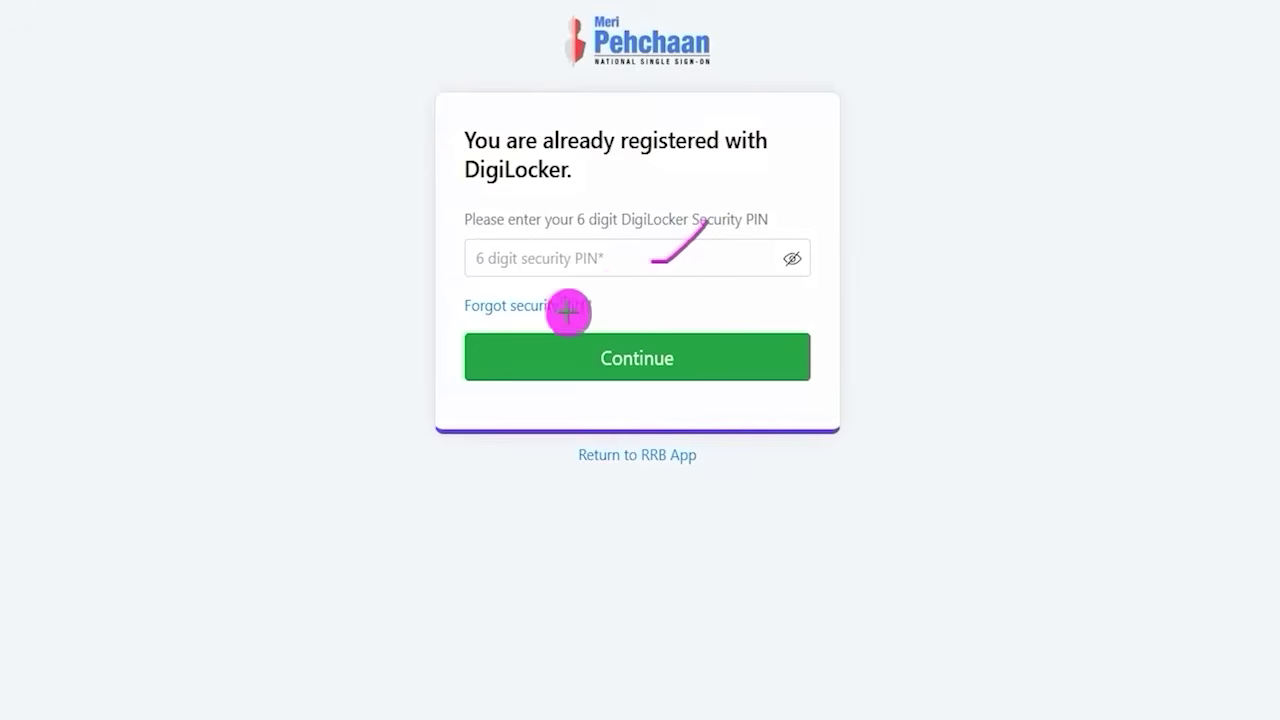
pyautogui.moveTo(608, 289)
pyautogui.mouseDown()
pyautogui.moveTo(478, 286)
pyautogui.moveTo(449, 306)
pyautogui.moveTo(490, 322)
pyautogui.moveTo(589, 323)
pyautogui.moveTo(612, 293)
pyautogui.mouseUp()
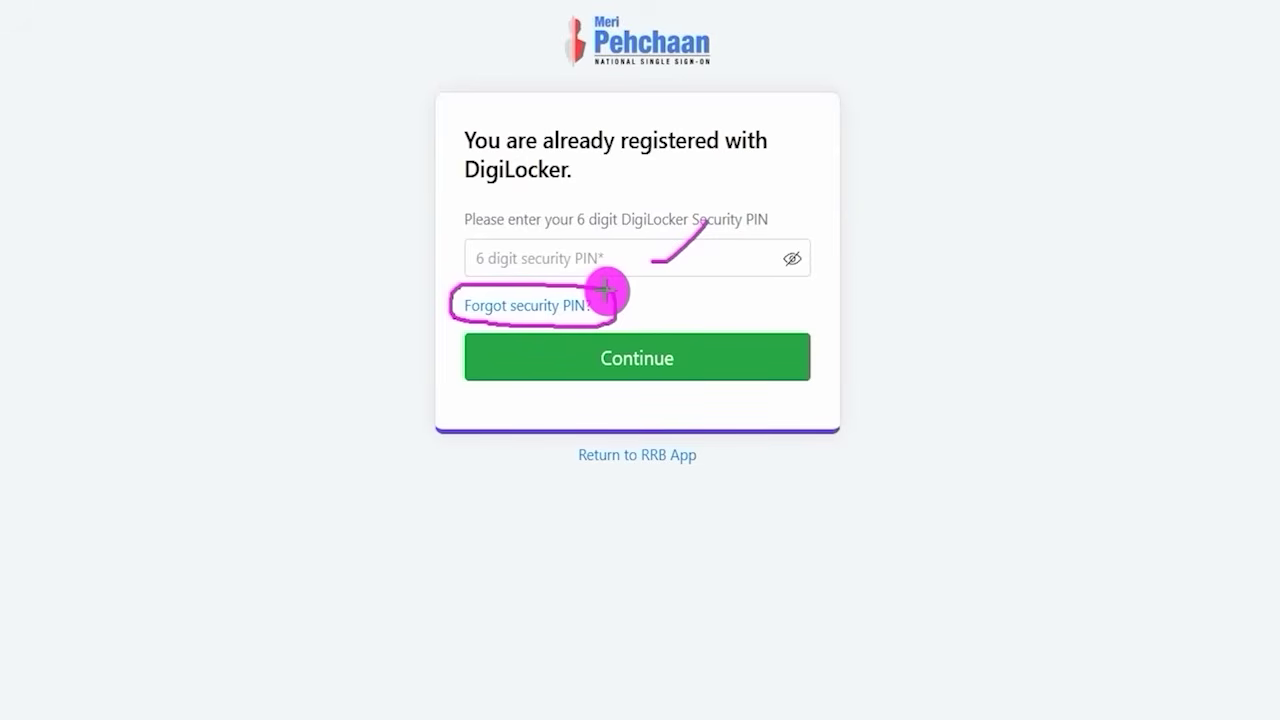
pyautogui.moveTo(725, 261); pyautogui.dragTo(758, 231)
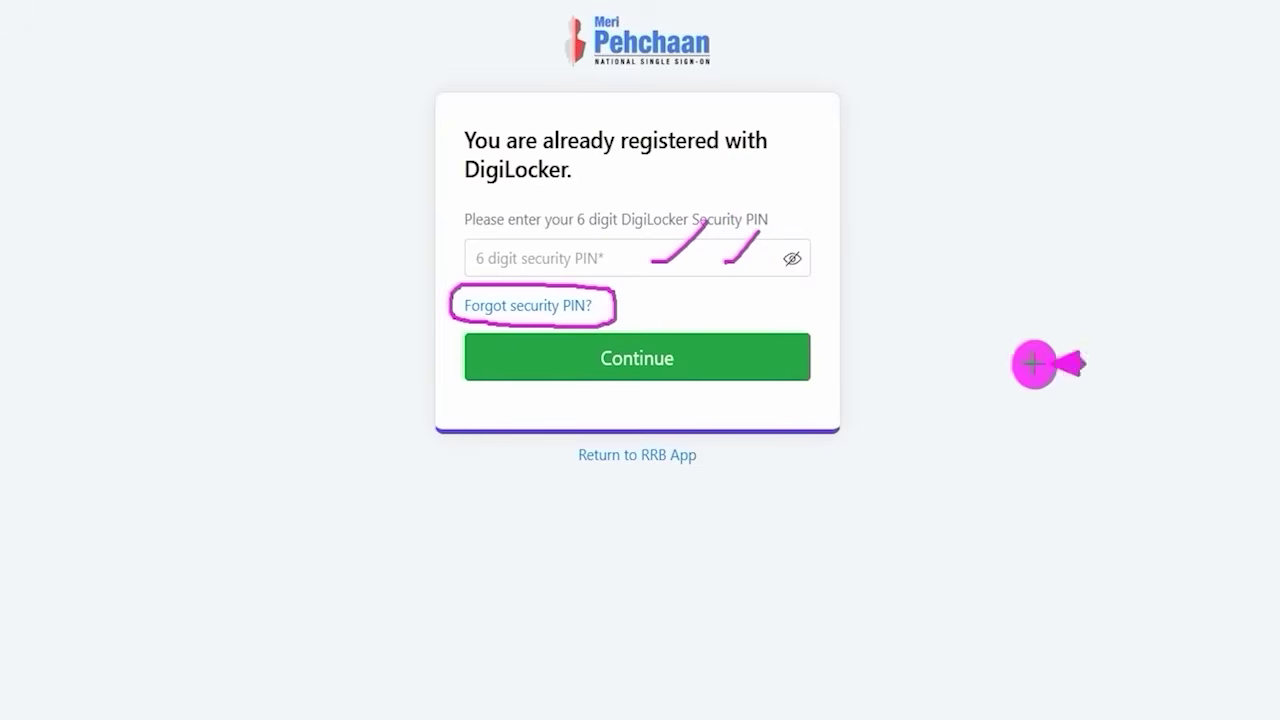
pyautogui.click(749, 356)
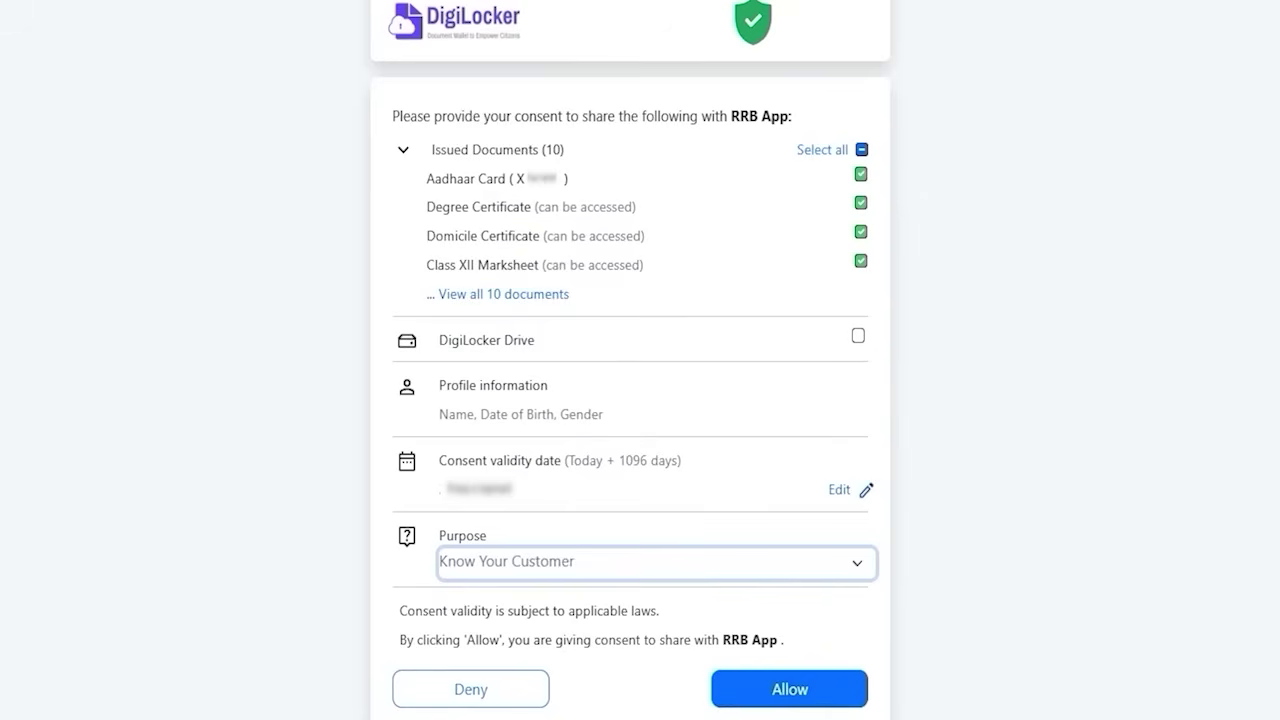
pyautogui.moveTo(1091, 480); pyautogui.dragTo(884, 656)
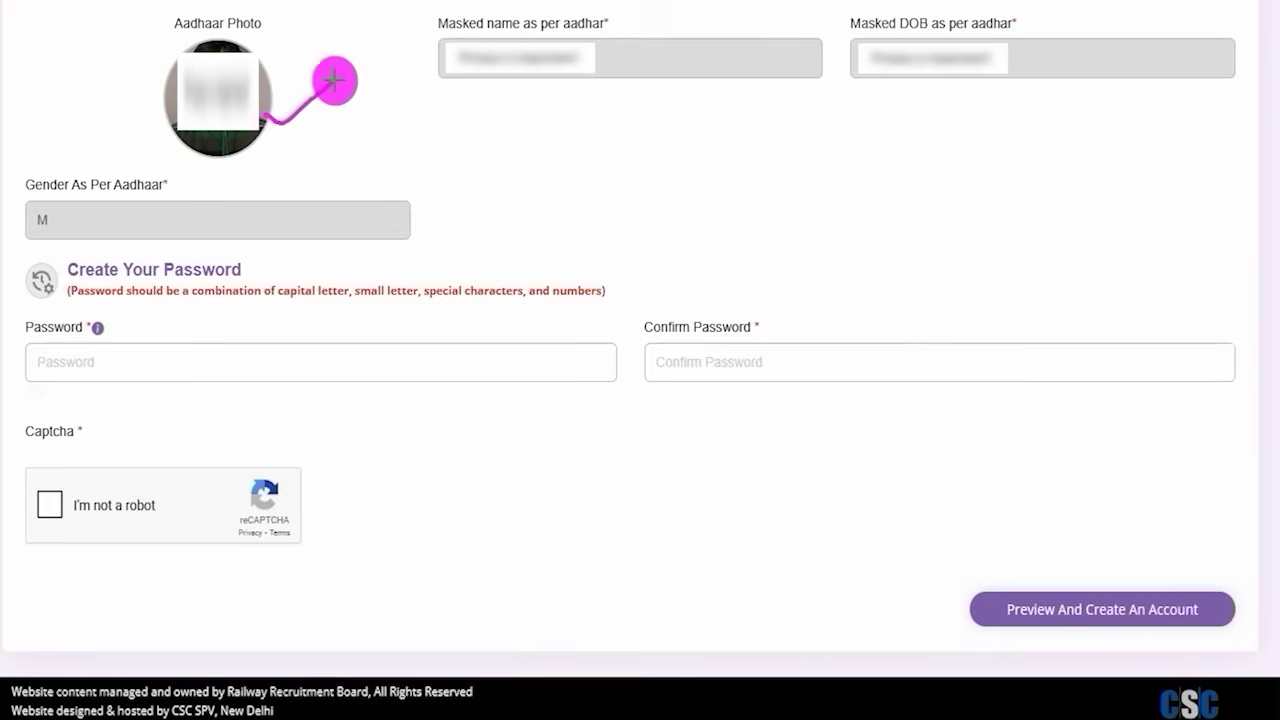
# Point out Verification Through Aadhaar Card with its Aadhaar number field, Generate Aadhaar OTP, code boxes and Verify, then clear the marks
pyautogui.scroll(3, 551, 110)
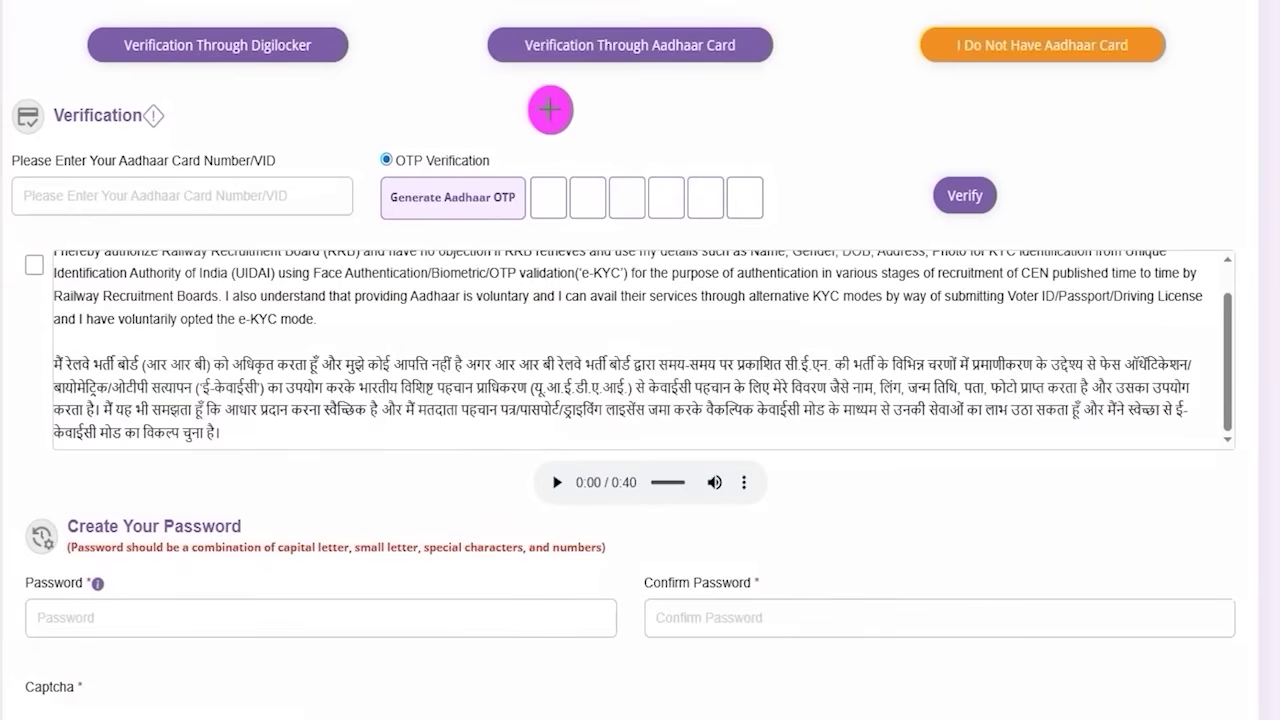
pyautogui.moveTo(466, 7)
pyautogui.mouseDown()
pyautogui.moveTo(668, 40)
pyautogui.moveTo(797, 88)
pyautogui.mouseUp()
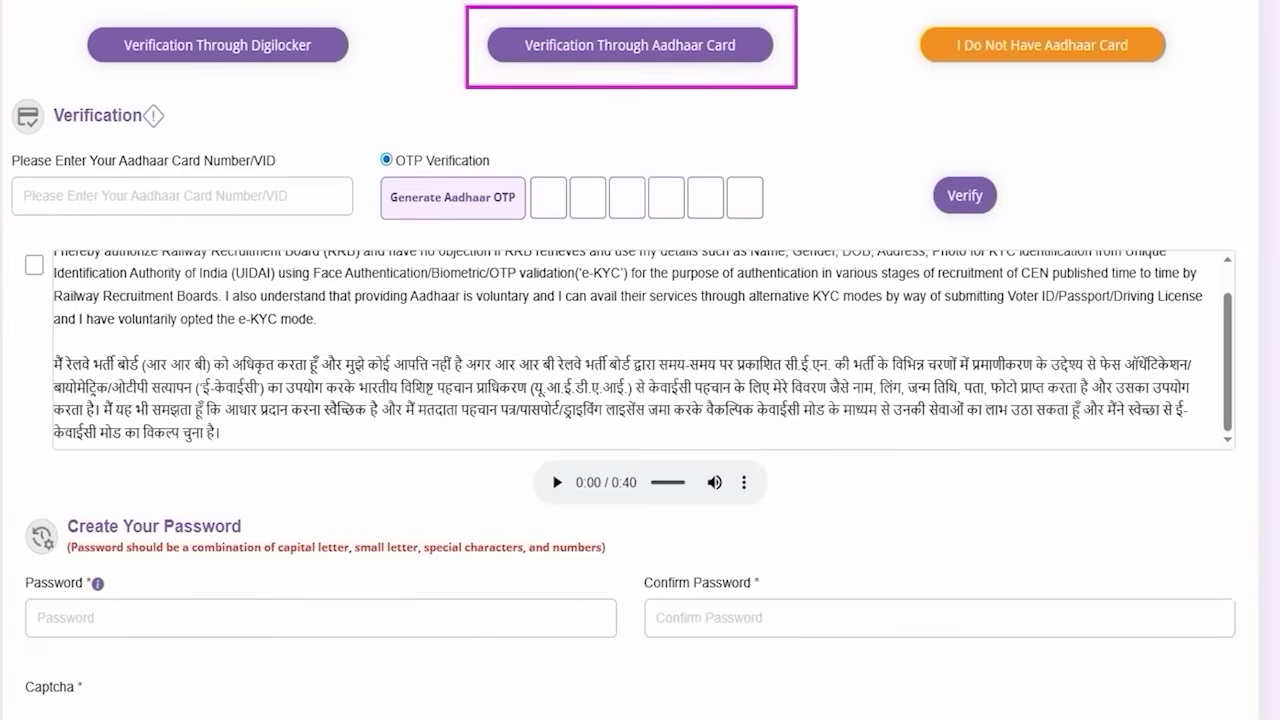
pyautogui.click(608, 51)
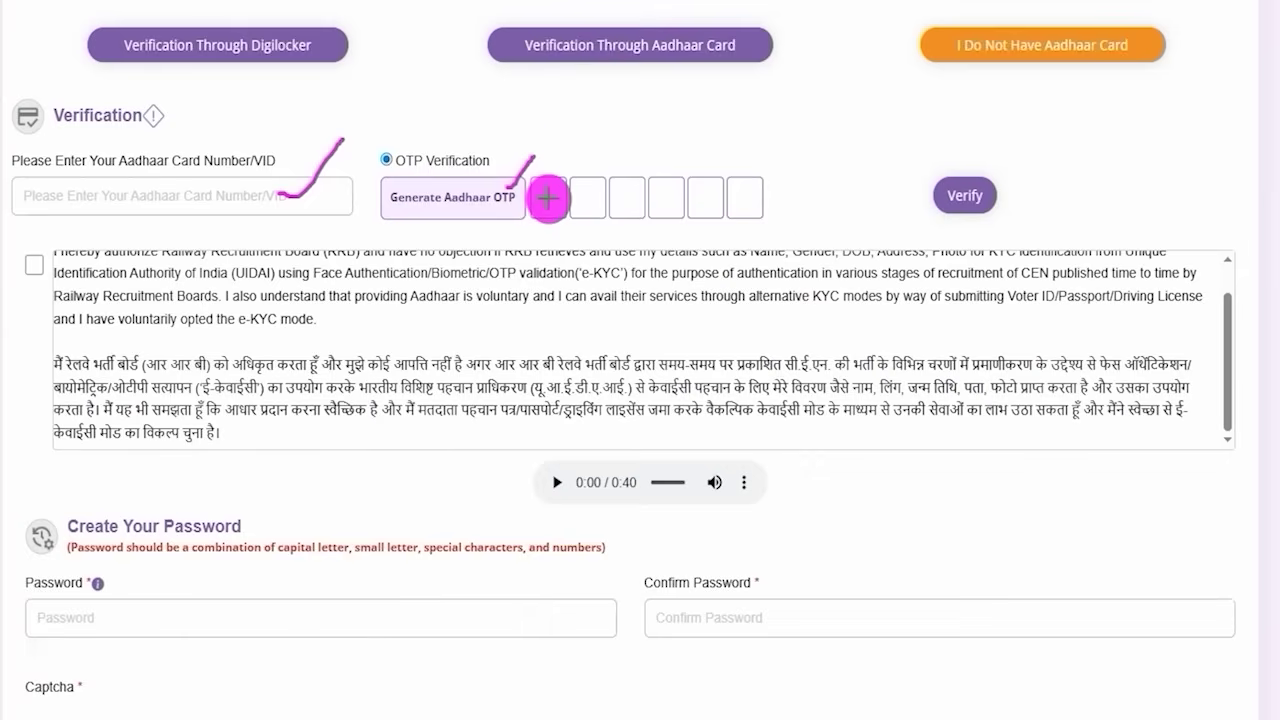
pyautogui.moveTo(541, 199); pyautogui.dragTo(757, 201)
pyautogui.moveTo(1190, 163); pyautogui.dragTo(1014, 194)
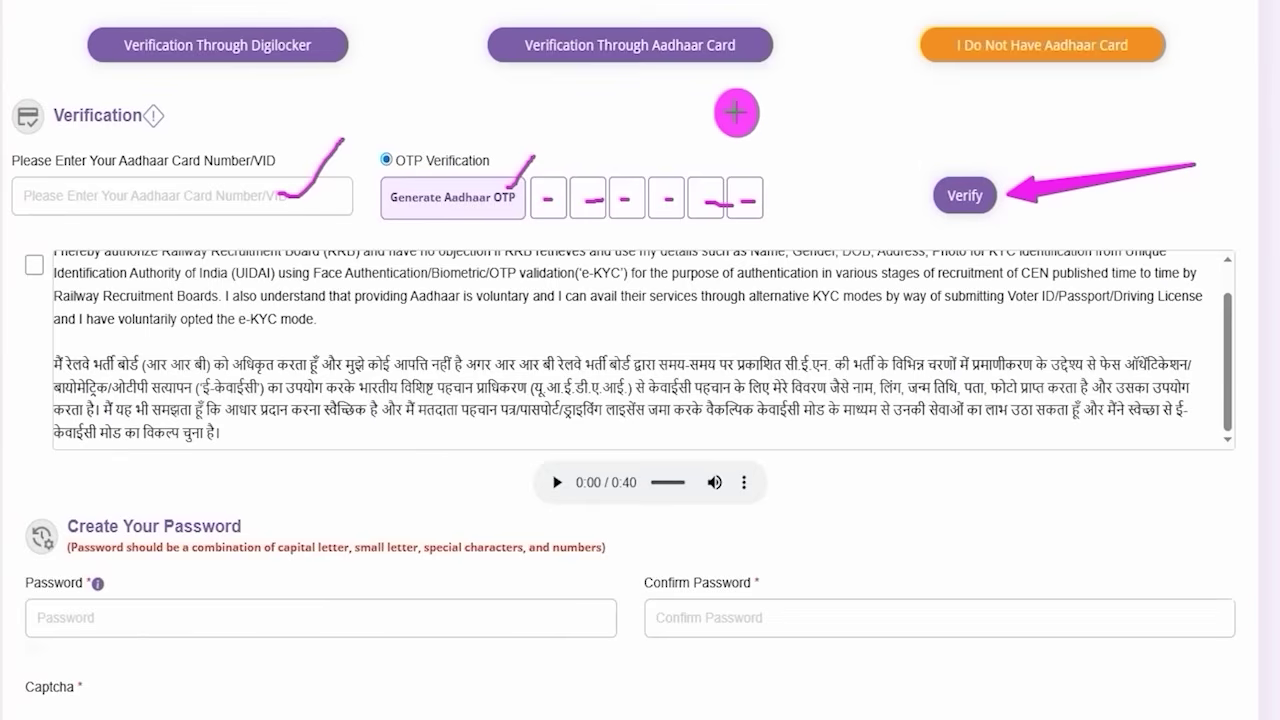
pyautogui.moveTo(831, 150); pyautogui.dragTo(725, 66)
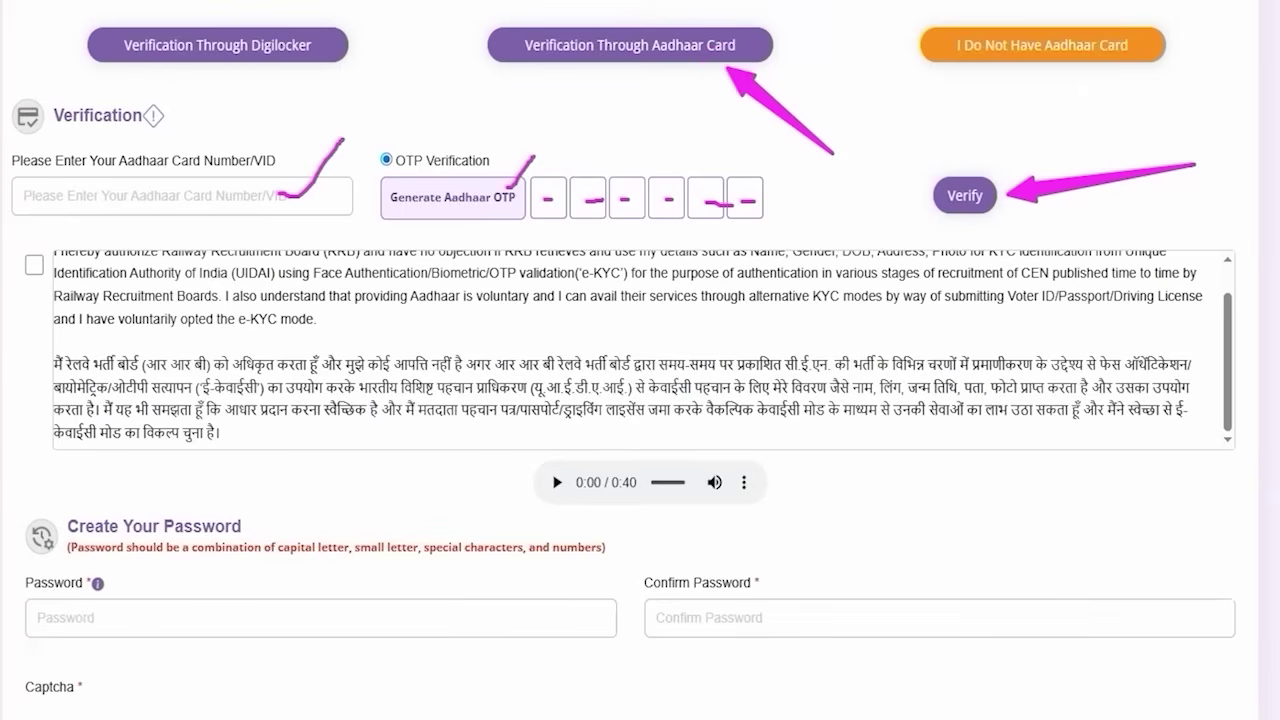
pyautogui.press('Escape')
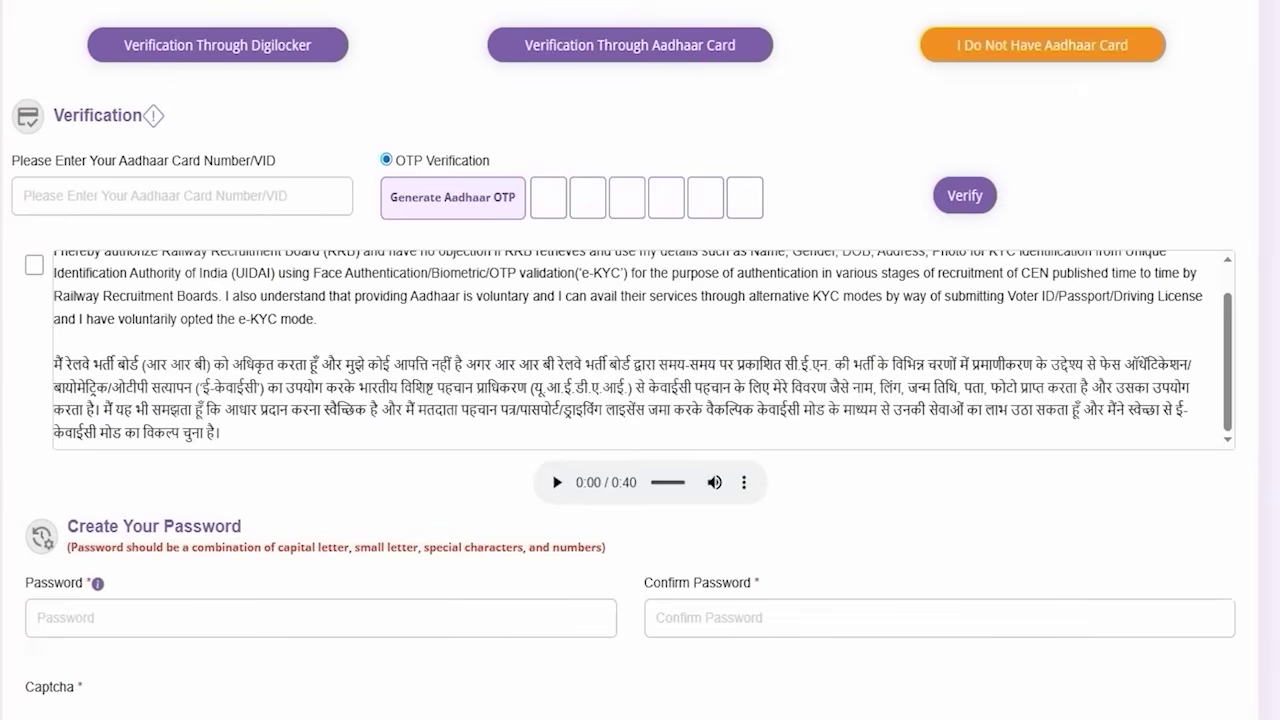
# Frame the I Do Not Have Aadhaar Card option, clear the frame, then choose that option and confirm it in the information dialog
pyautogui.moveTo(901, 5)
pyautogui.mouseDown()
pyautogui.moveTo(966, 43)
pyautogui.moveTo(1177, 85)
pyautogui.mouseUp()
pyautogui.press('Escape')
pyautogui.click(1030, 44)
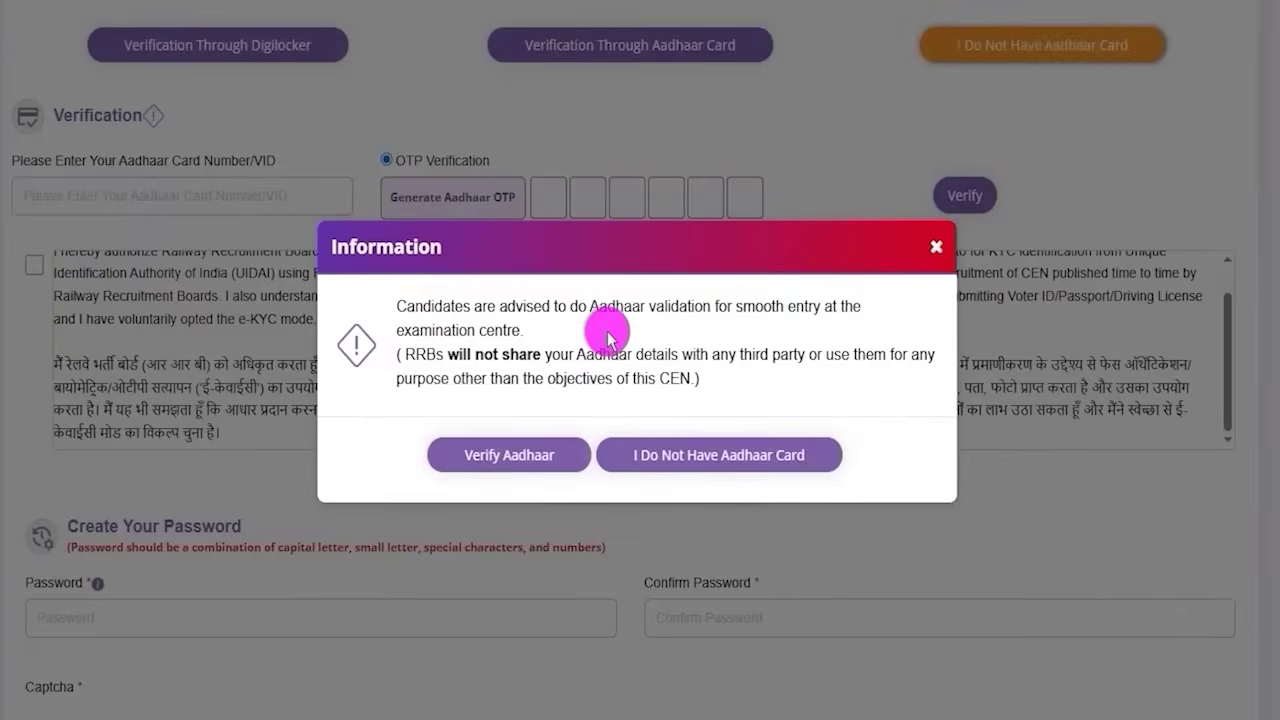
pyautogui.click(728, 464)
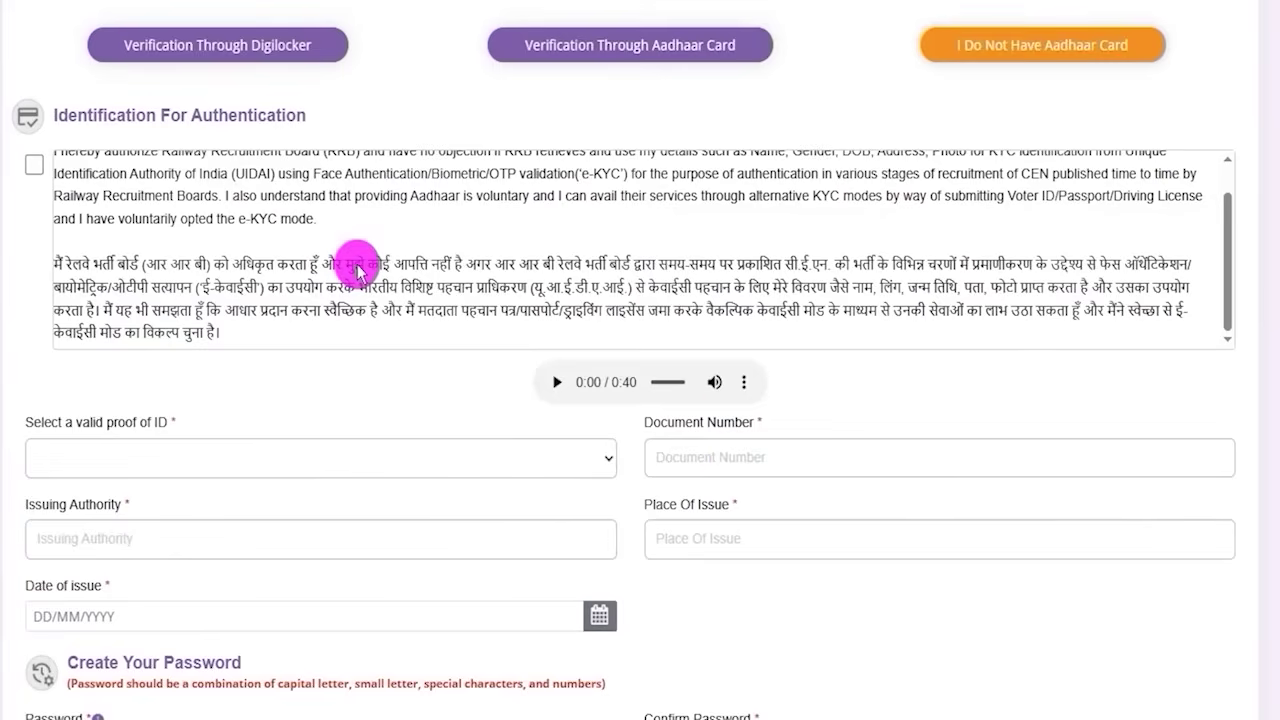
# Accept the authorization declaration under Identification For Authentication and select PAN as the valid proof of ID
pyautogui.click(34, 165)
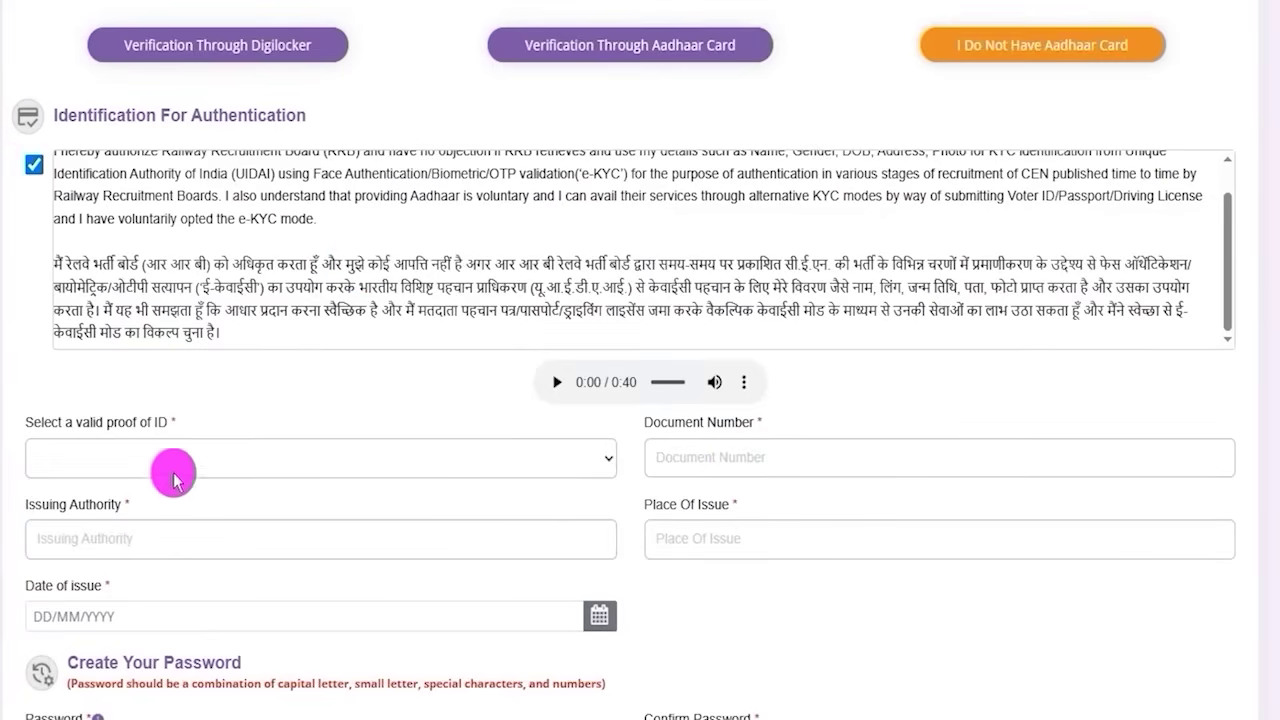
pyautogui.click(205, 462)
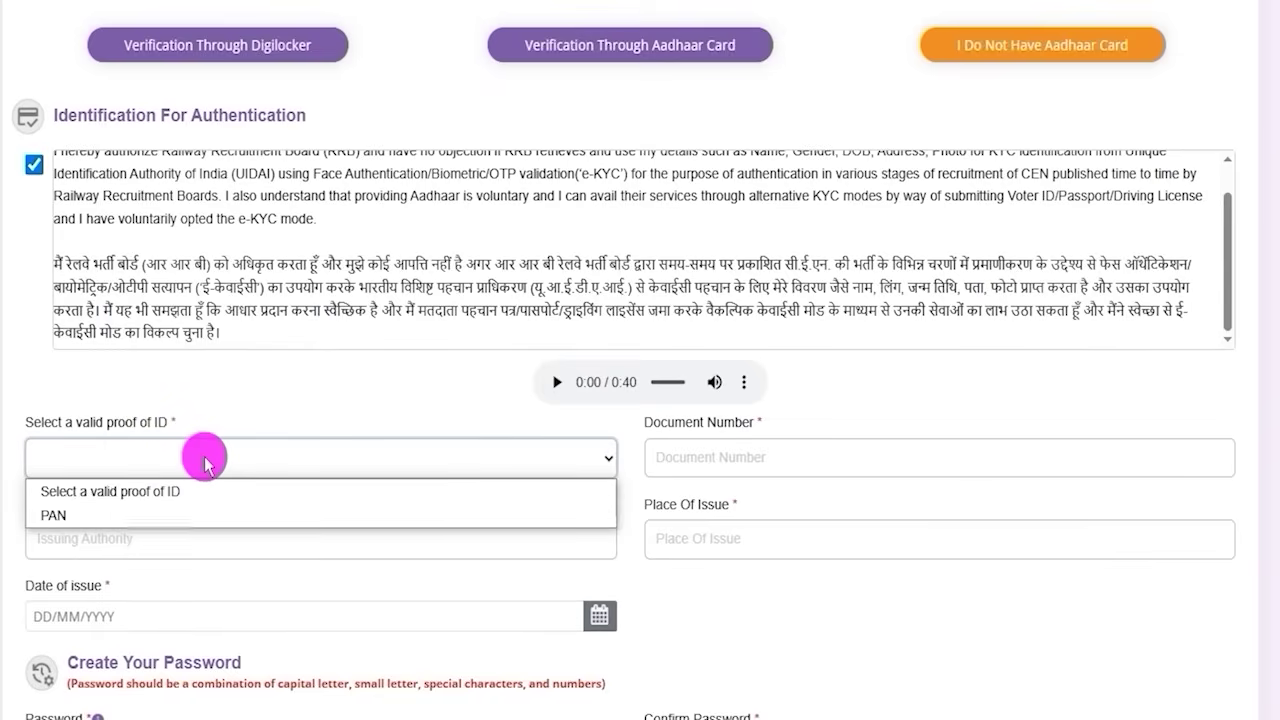
pyautogui.click(93, 516)
# Point out the PAN full name, date of birth, document number, issuing authority and place of issue fields, and mark Proceed with an arrow
pyautogui.moveTo(678, 428); pyautogui.dragTo(731, 446)
pyautogui.click(726, 457)
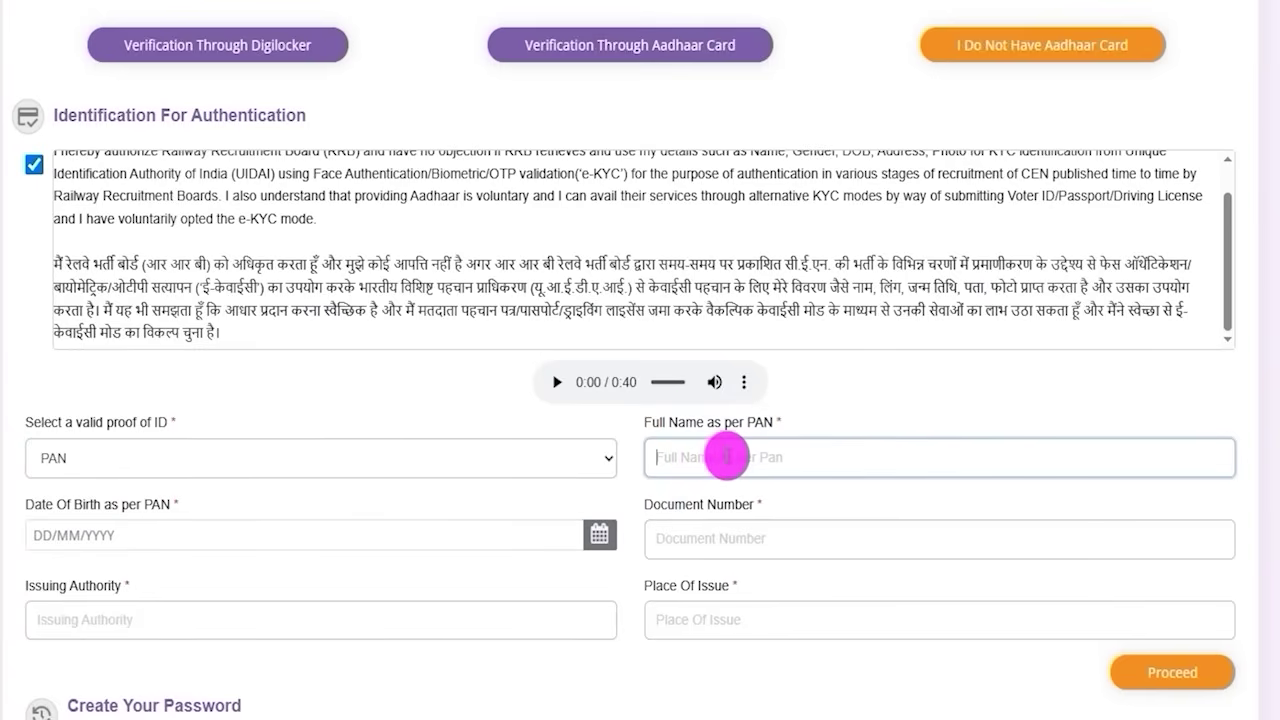
pyautogui.moveTo(45, 504); pyautogui.dragTo(143, 504)
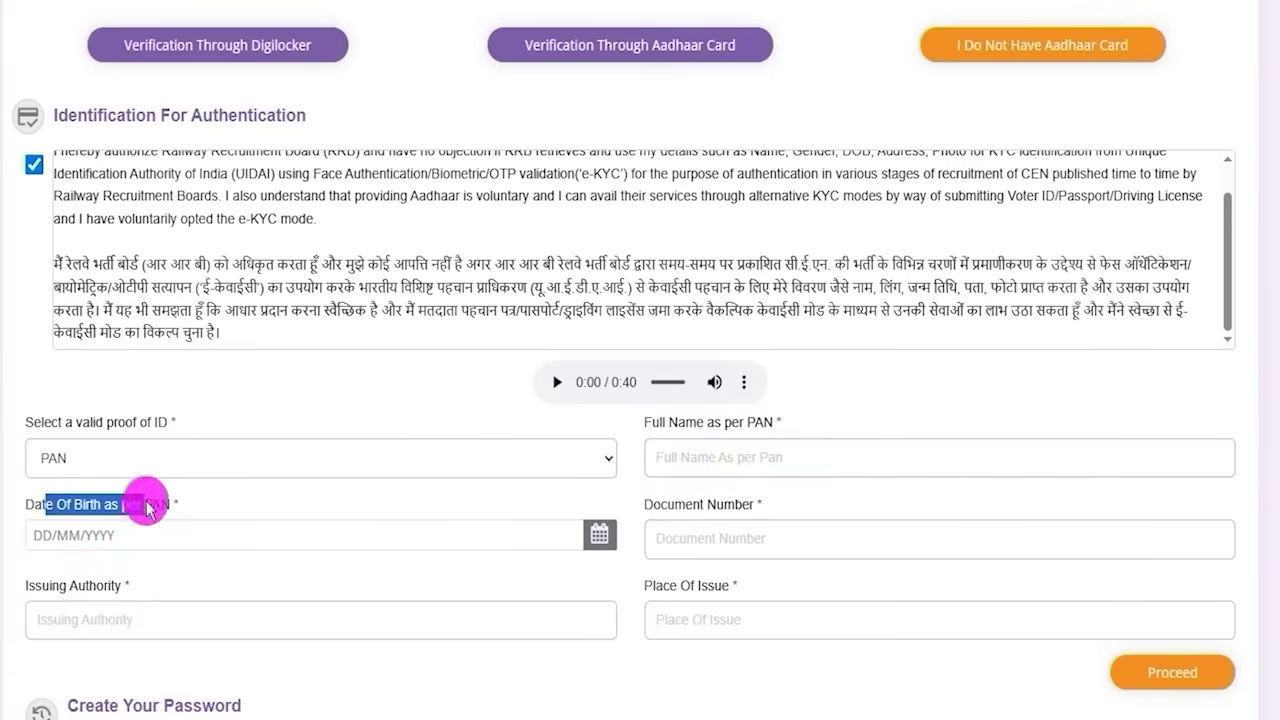
pyautogui.click(465, 534)
pyautogui.click(662, 535)
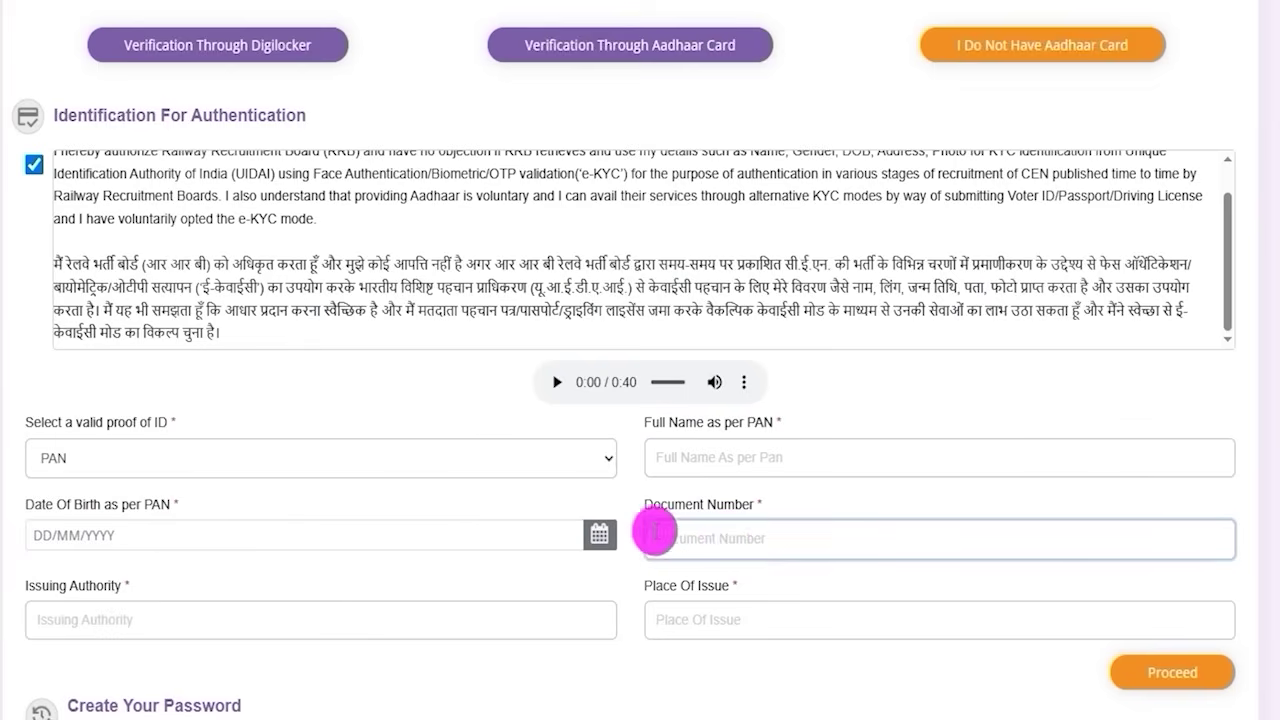
pyautogui.moveTo(686, 505); pyautogui.dragTo(742, 505)
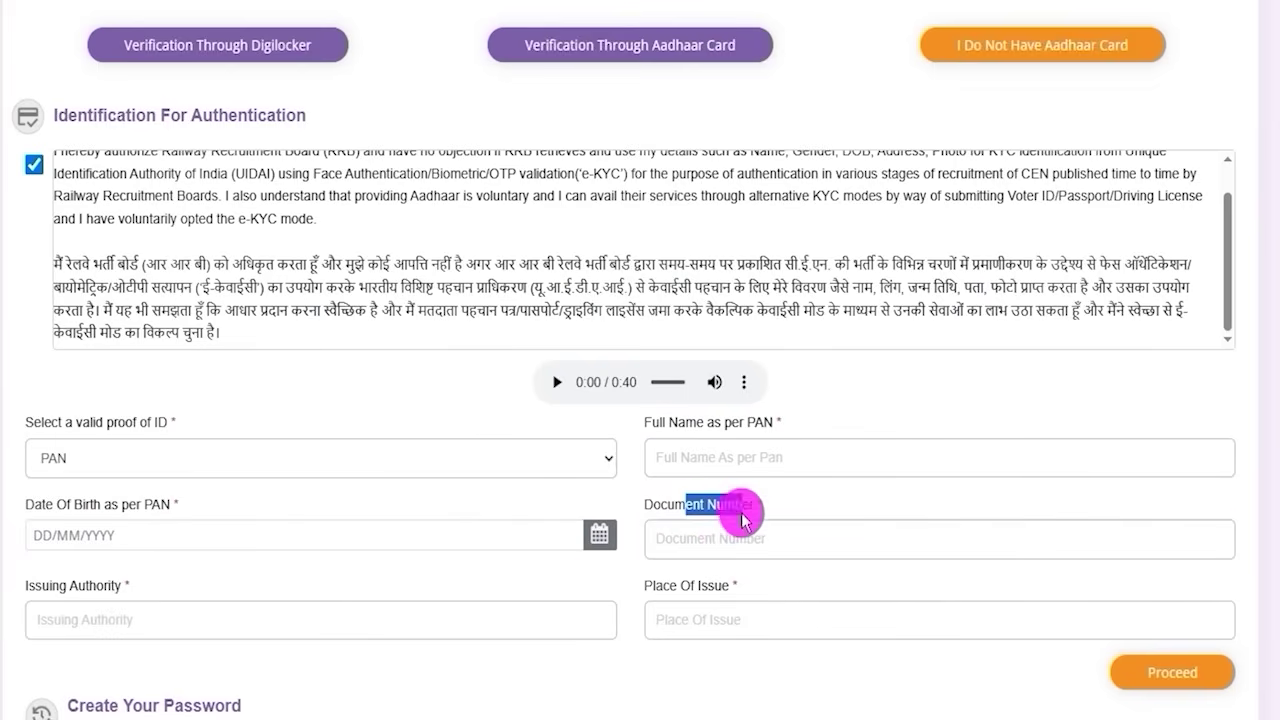
pyautogui.click(112, 619)
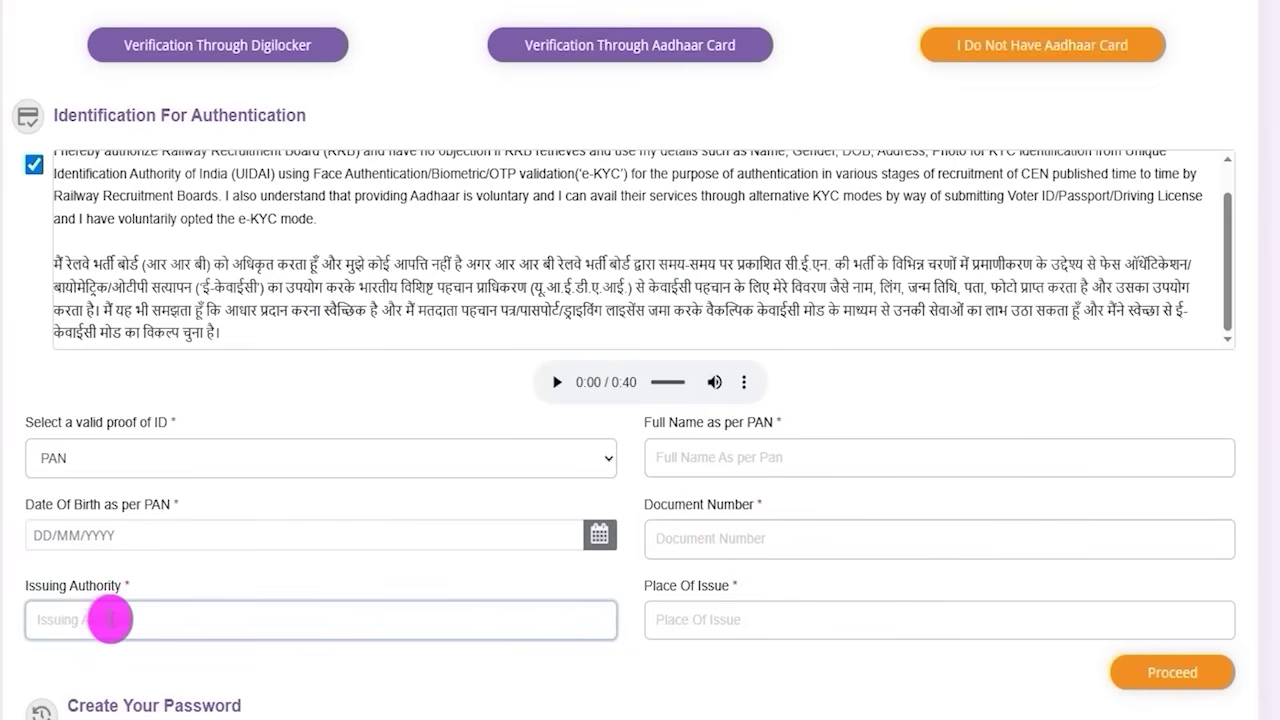
pyautogui.click(766, 612)
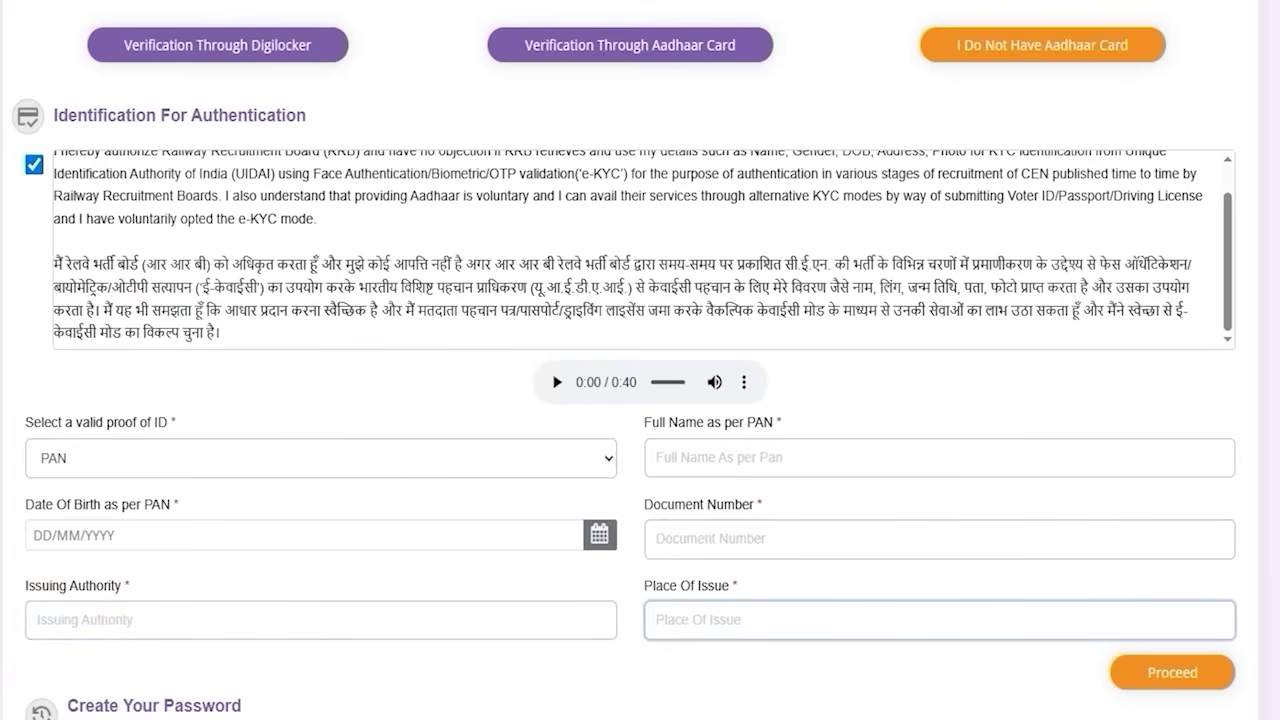
pyautogui.moveTo(829, 671); pyautogui.dragTo(1076, 672)
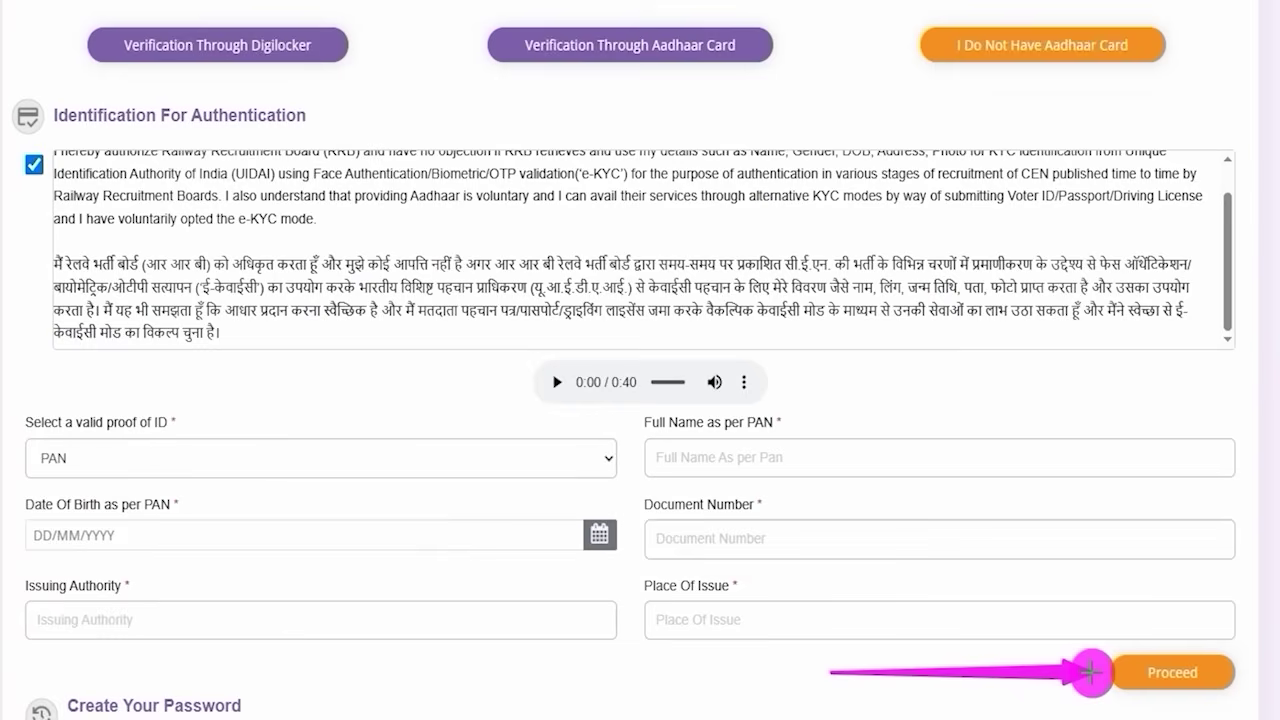
pyautogui.moveTo(1090, 672); pyautogui.dragTo(1092, 672)
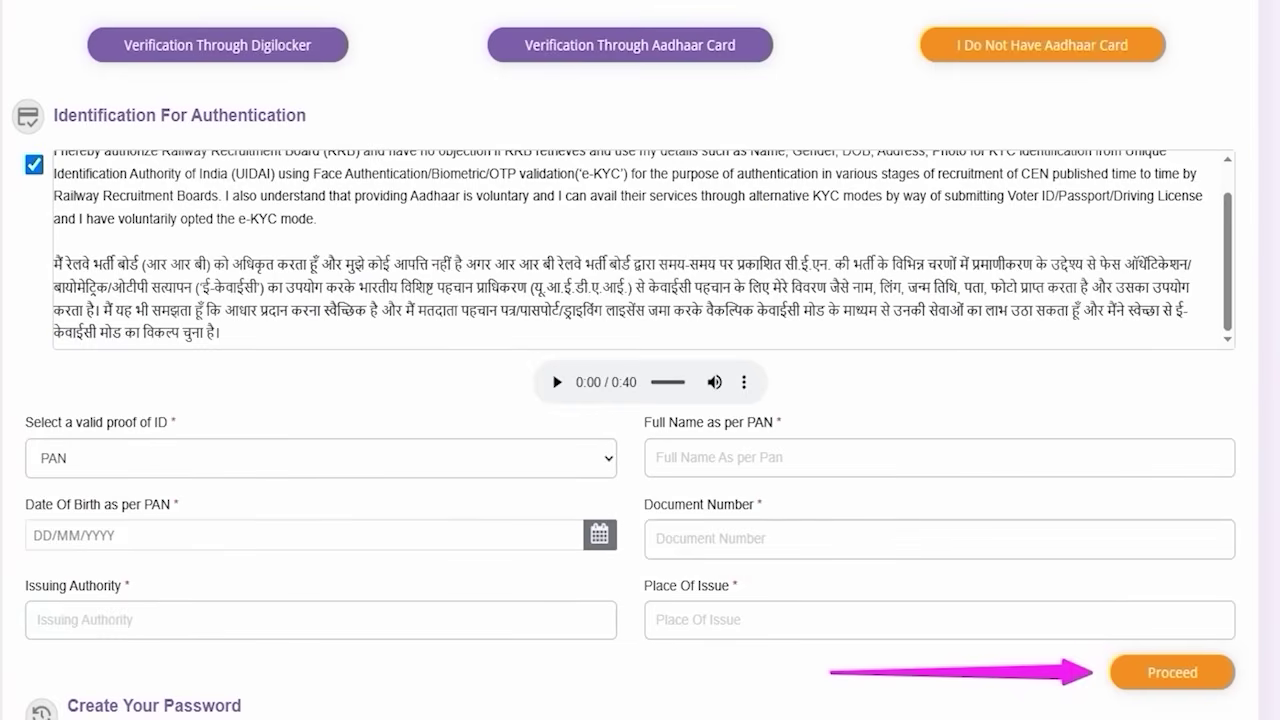
# Frame the I Do Not Have Aadhaar Card, Aadhaar Card and Digilocker verification options in magenta
pyautogui.moveTo(884, 2)
pyautogui.mouseDown()
pyautogui.moveTo(1096, 46)
pyautogui.moveTo(1178, 78)
pyautogui.mouseUp()
pyautogui.moveTo(440, 5); pyautogui.dragTo(810, 80)
pyautogui.moveTo(58, 12)
pyautogui.mouseDown()
pyautogui.moveTo(360, 62)
pyautogui.moveTo(370, 76)
pyautogui.mouseUp()
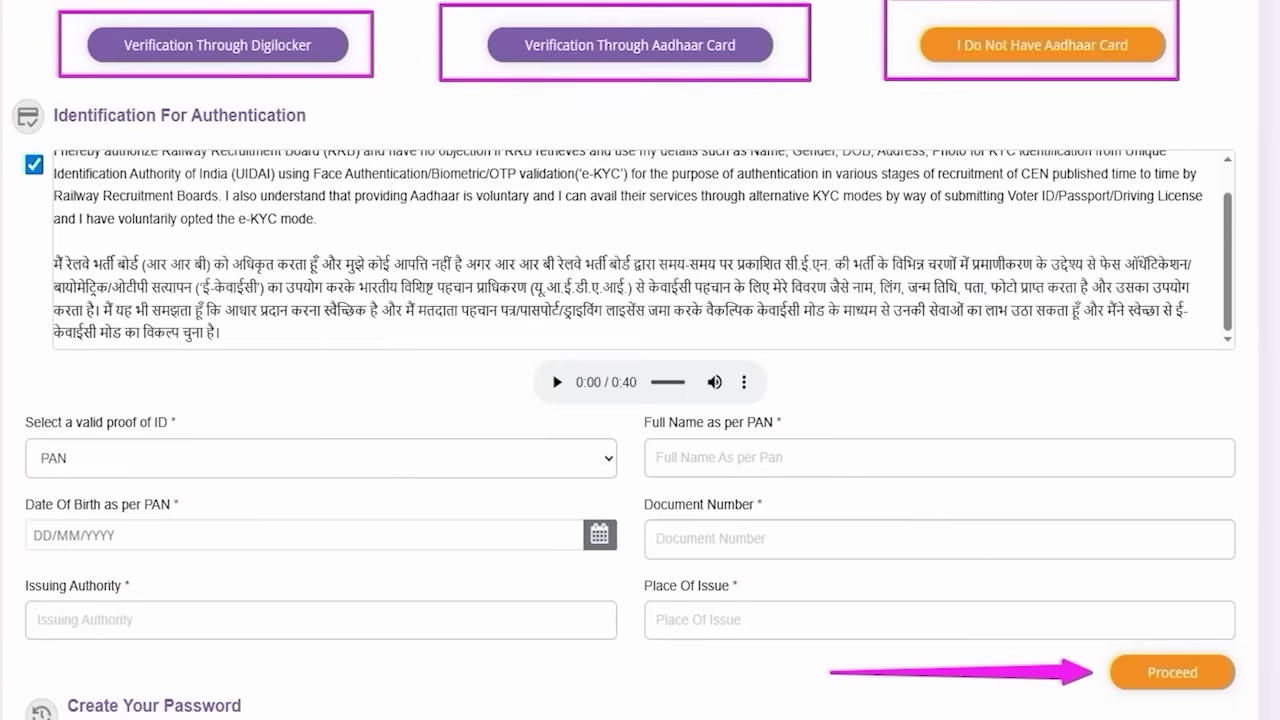
# Point an arrow at Verification Through Aadhaar Card and accept its declaration of being 18 years old or older
pyautogui.moveTo(820, 226); pyautogui.dragTo(720, 84)
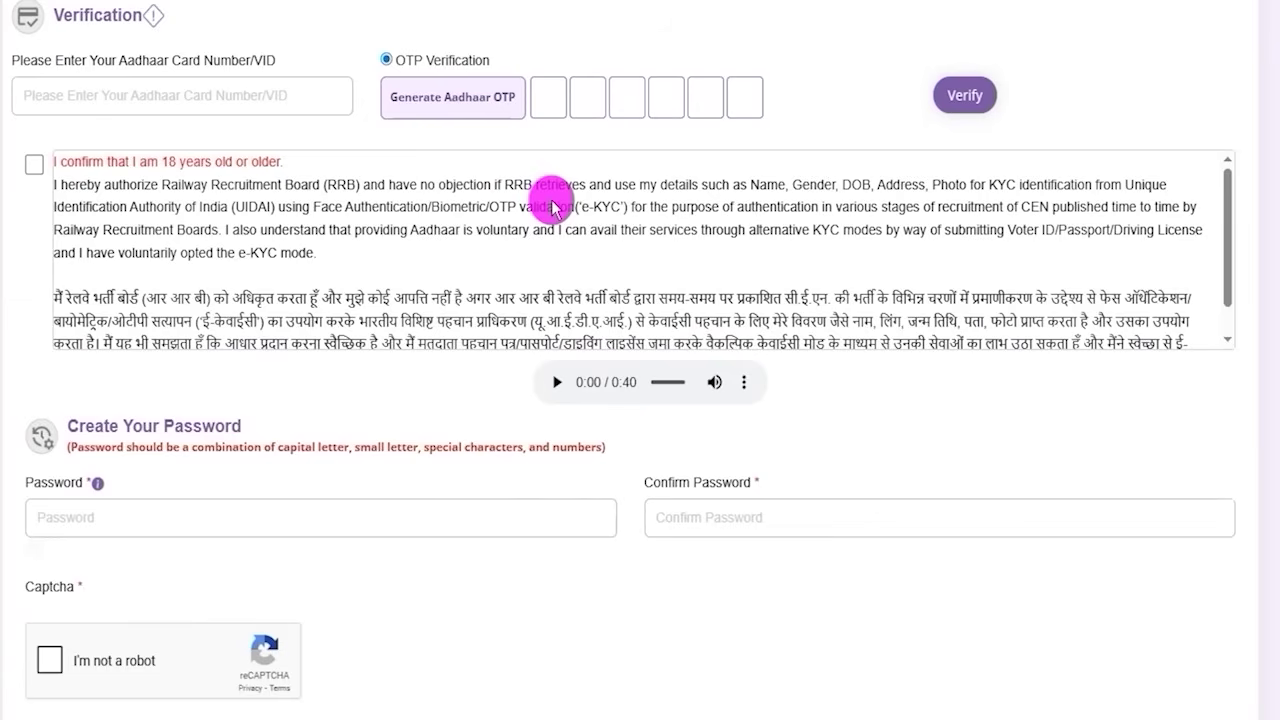
pyautogui.click(33, 165)
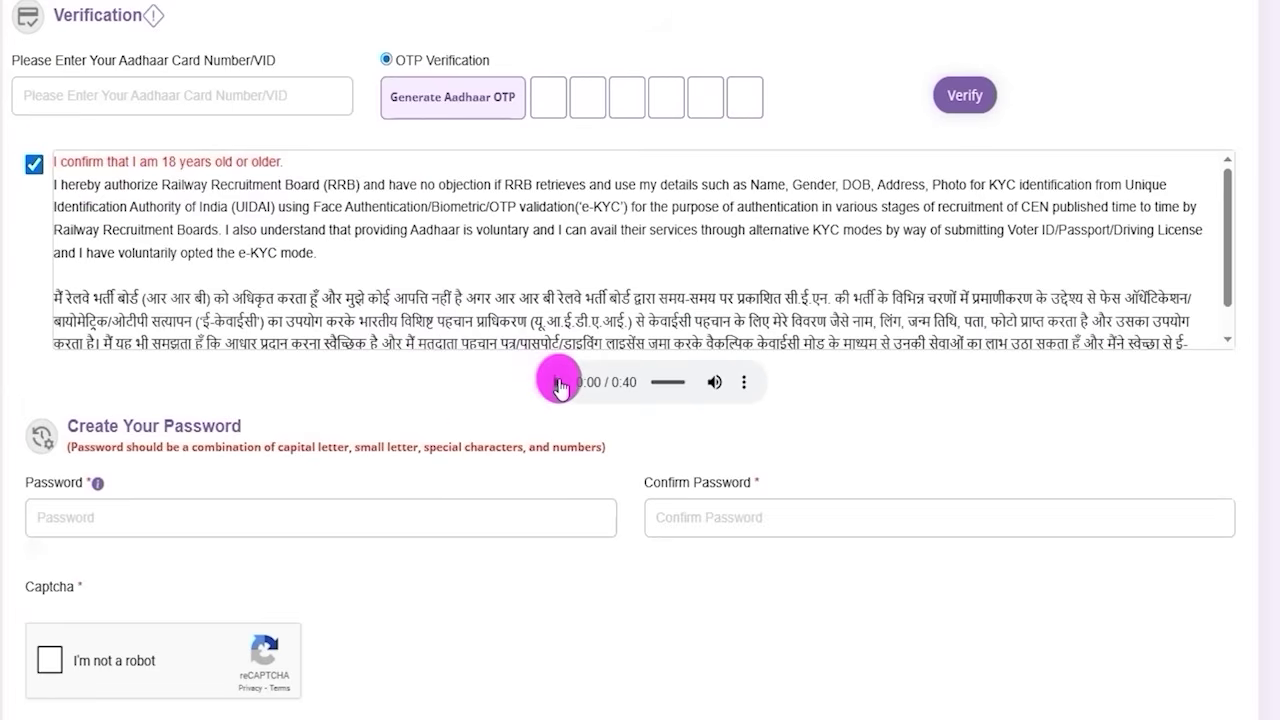
# Point out the Create Your Password section, highlight the sample password in Notepad and indicate the Confirm Password field
pyautogui.scroll(-3, 380, 398)
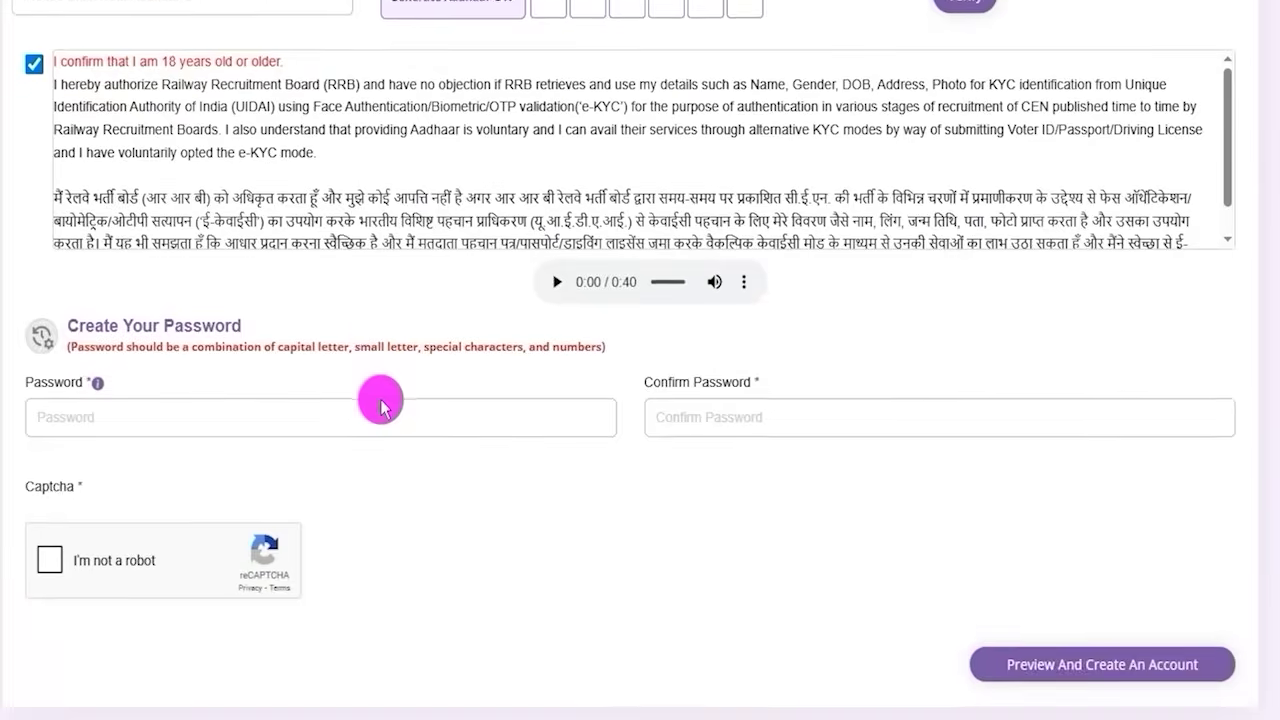
pyautogui.moveTo(65, 270); pyautogui.dragTo(225, 270)
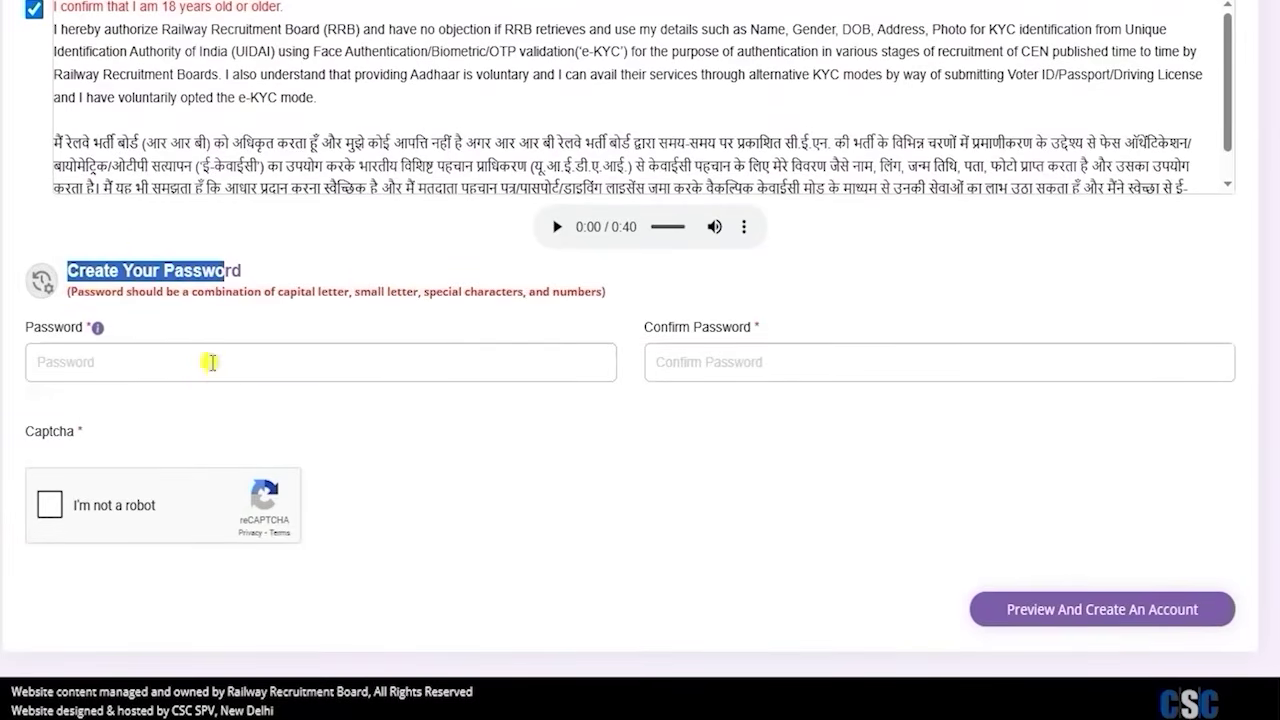
pyautogui.click(210, 362)
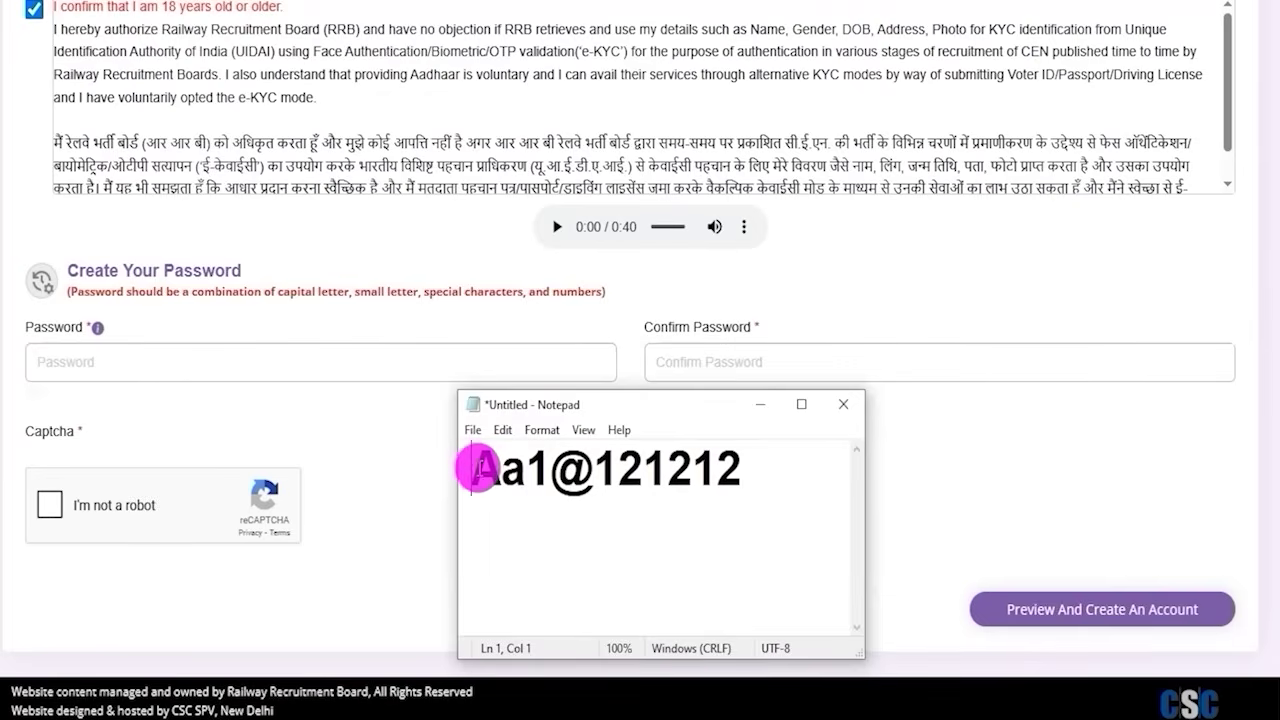
pyautogui.moveTo(476, 467); pyautogui.dragTo(734, 472)
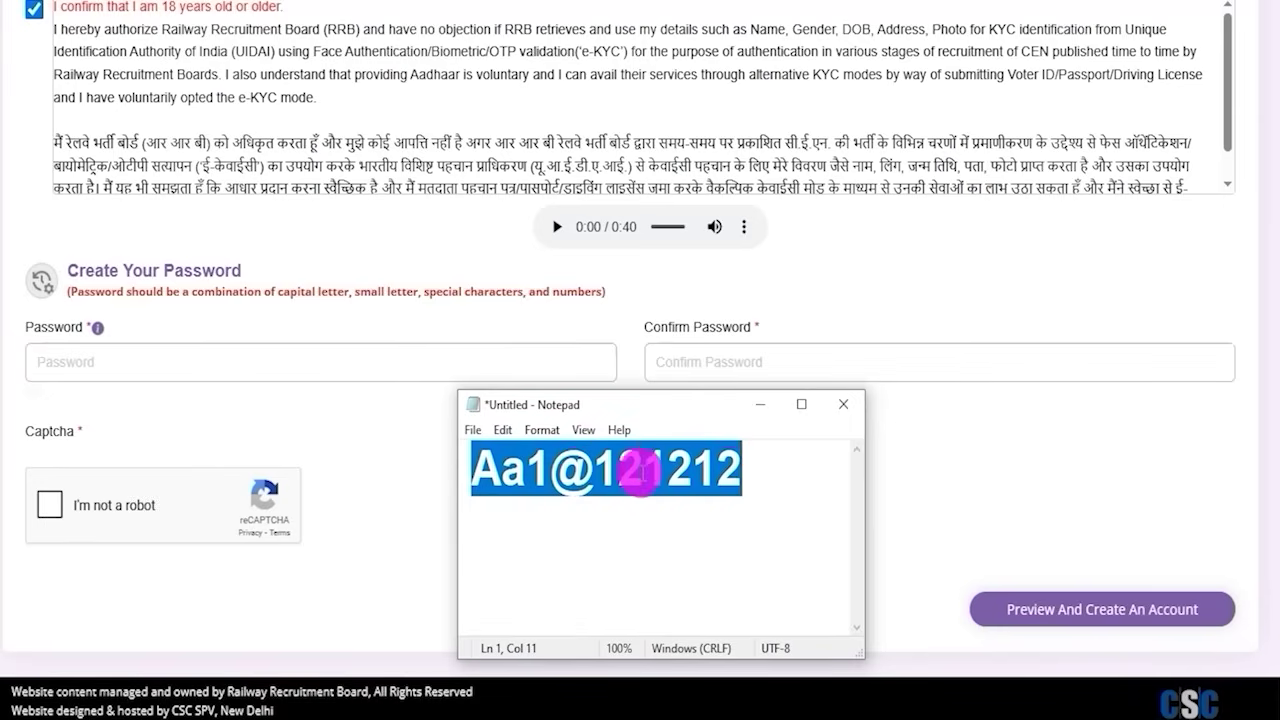
pyautogui.click(714, 360)
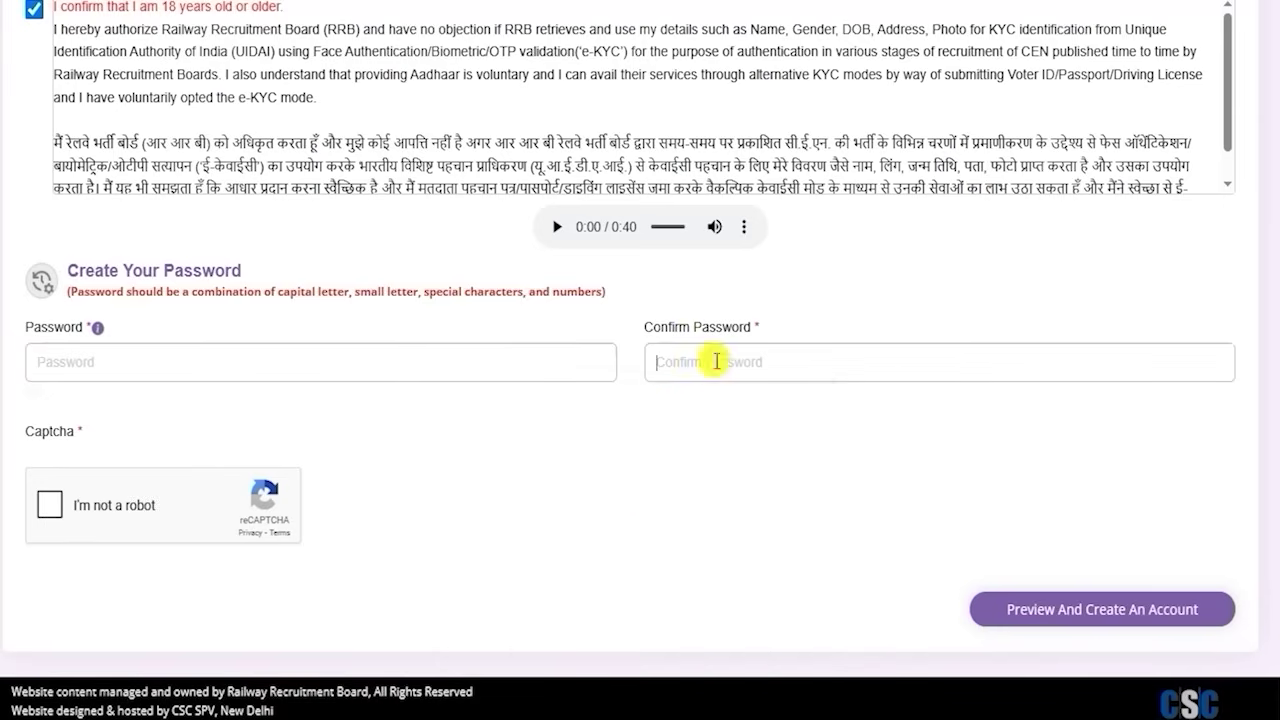
pyautogui.moveTo(654, 326); pyautogui.dragTo(744, 327)
pyautogui.click(702, 362)
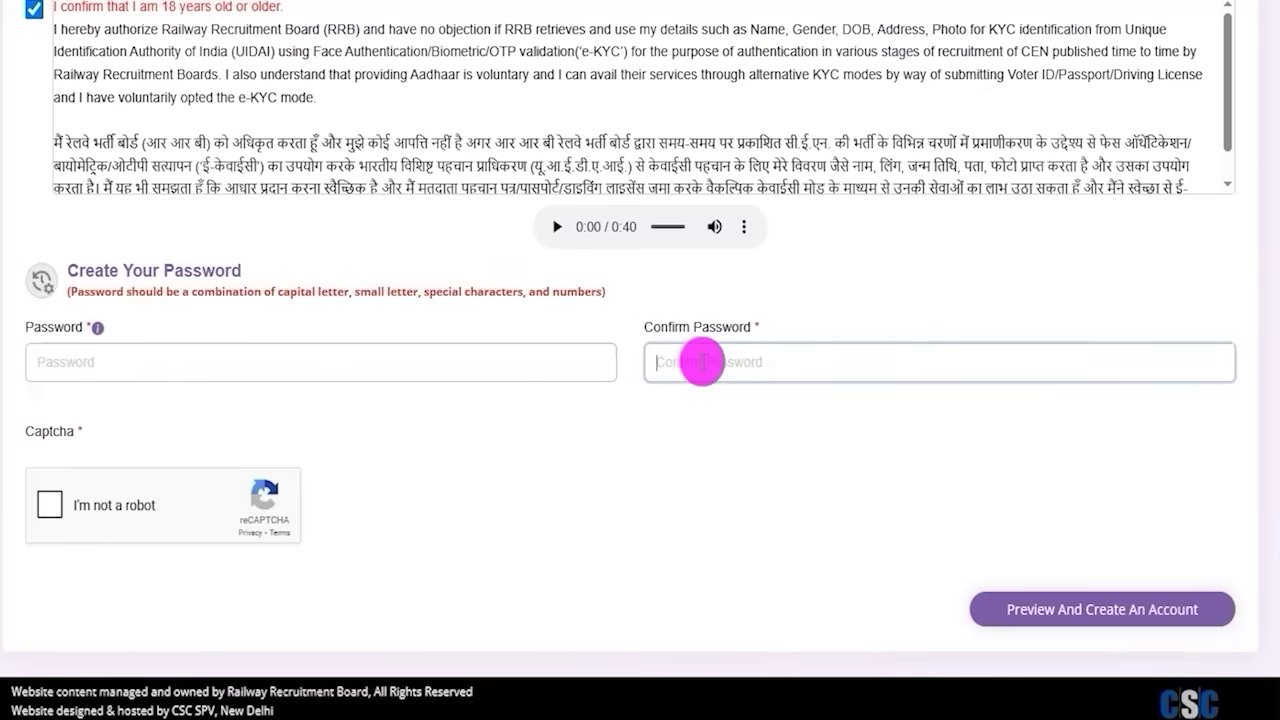
# Complete the I'm not a robot check and point an arrow at Preview And Create An Account
pyautogui.click(50, 507)
pyautogui.click(51, 509)
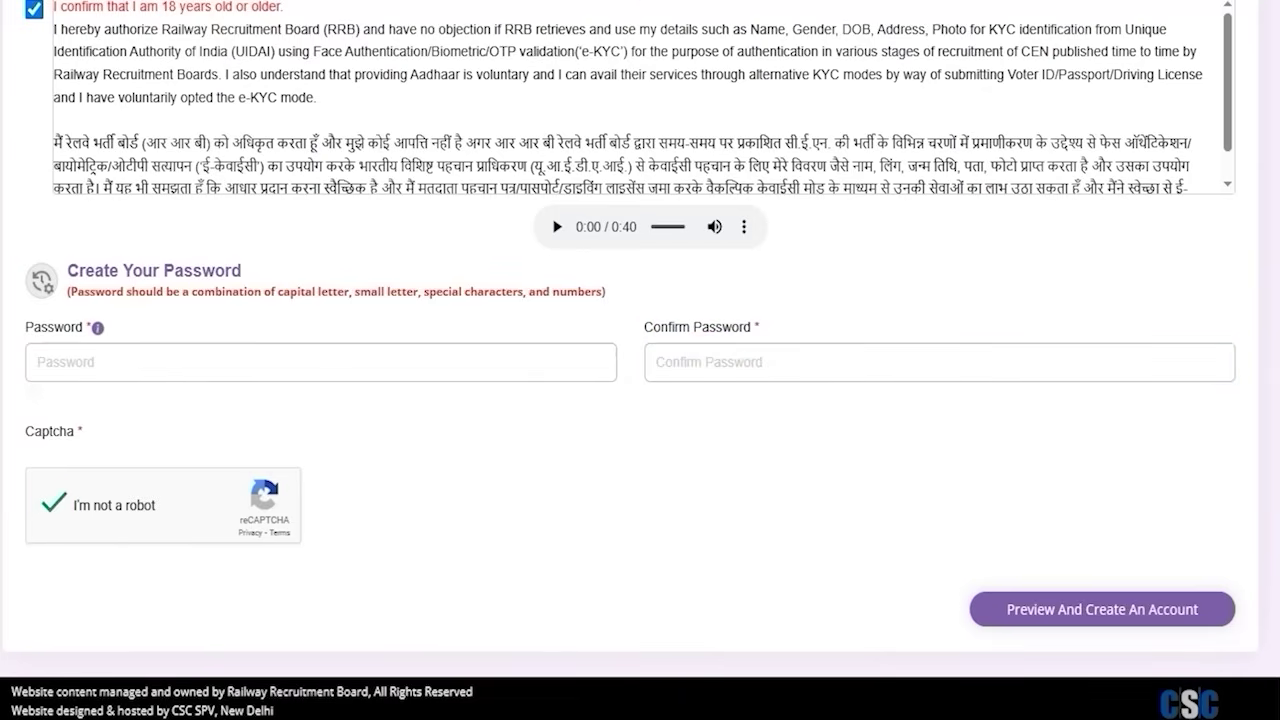
pyautogui.moveTo(562, 513); pyautogui.dragTo(966, 604)
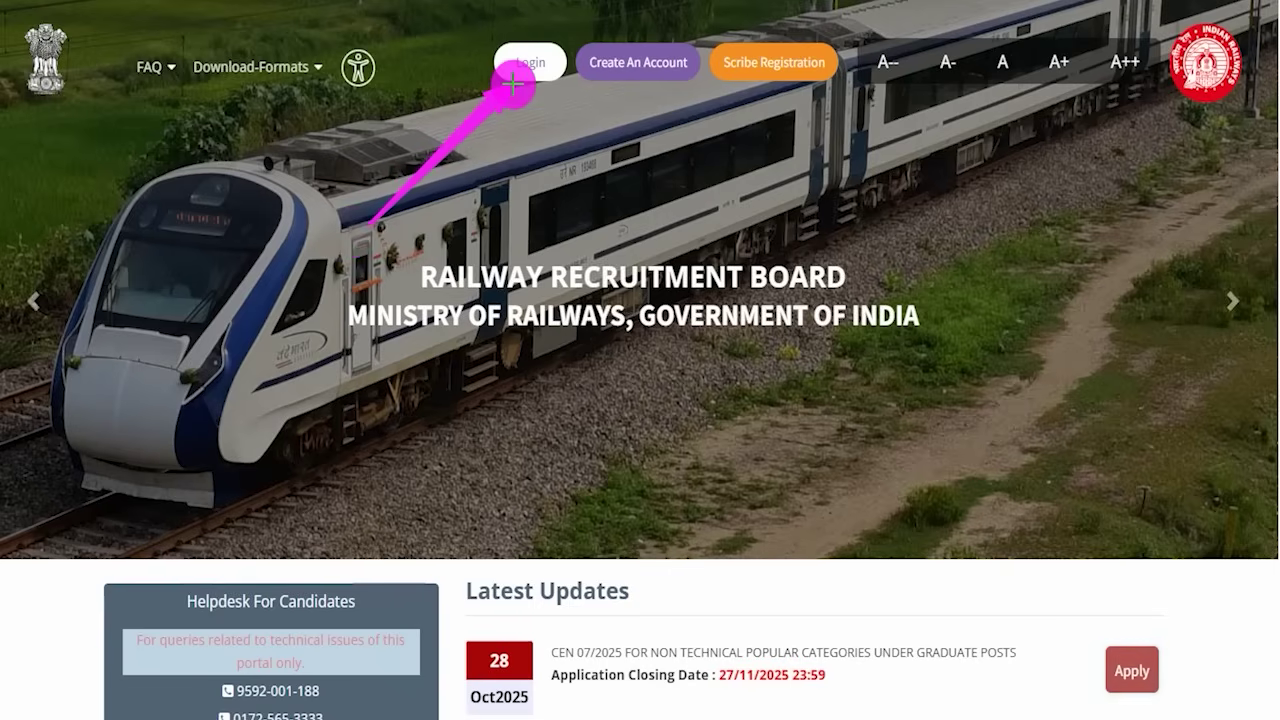
# Open the RRB login page, mark both sign-in options and choose Login with RRB Account Credential
pyautogui.click(530, 62)
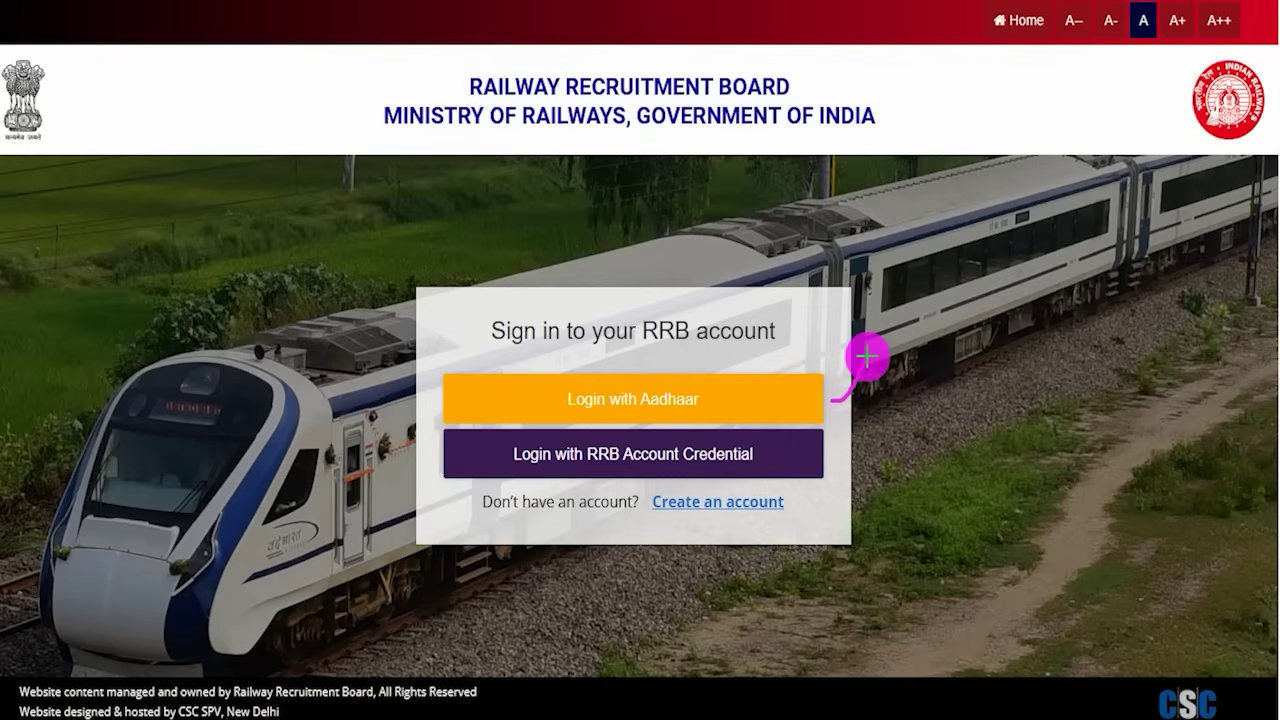
pyautogui.moveTo(829, 460); pyautogui.dragTo(862, 422)
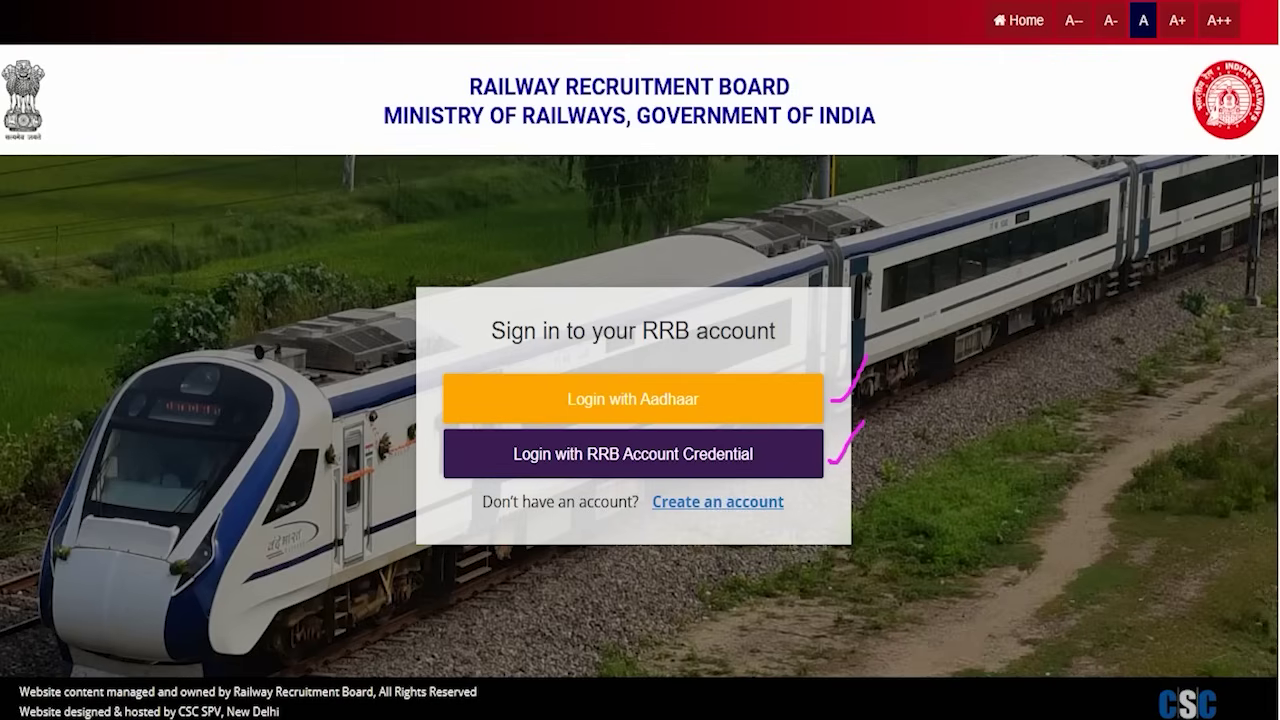
pyautogui.click(671, 455)
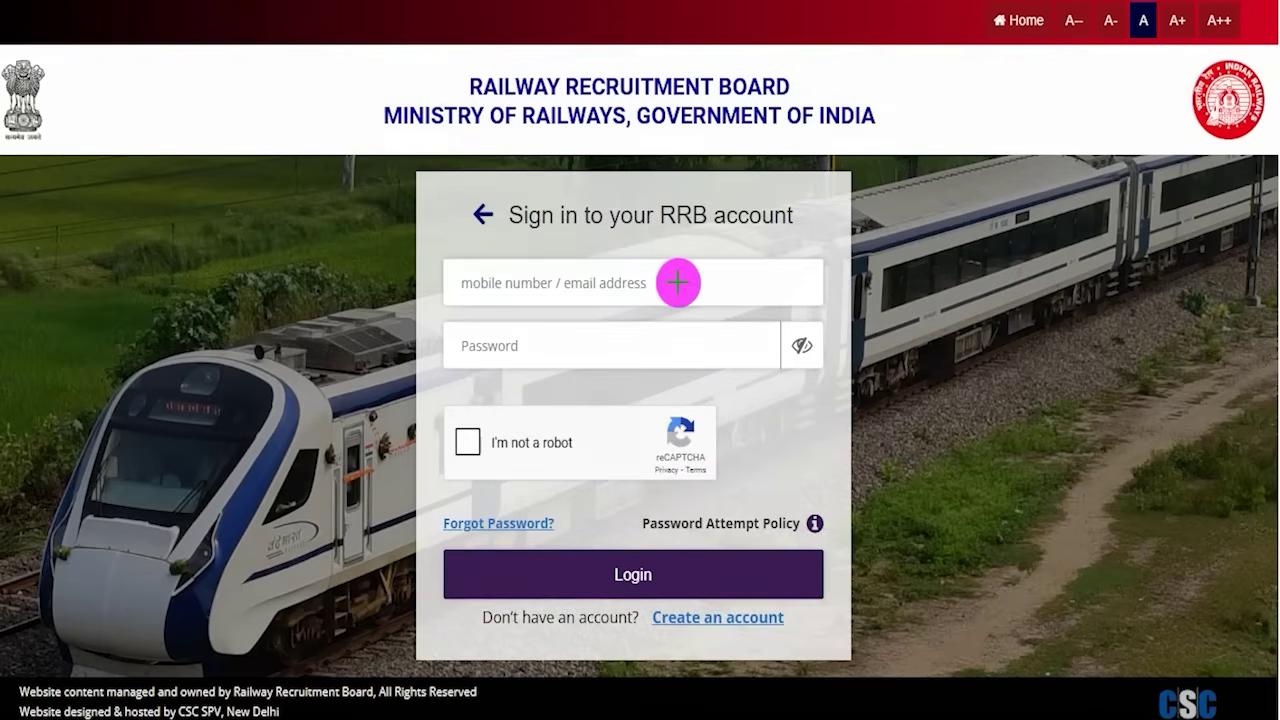
# Mark the mobile number / email, password and I'm not a robot fields, and point an arrow at Login
pyautogui.moveTo(648, 282); pyautogui.dragTo(693, 228)
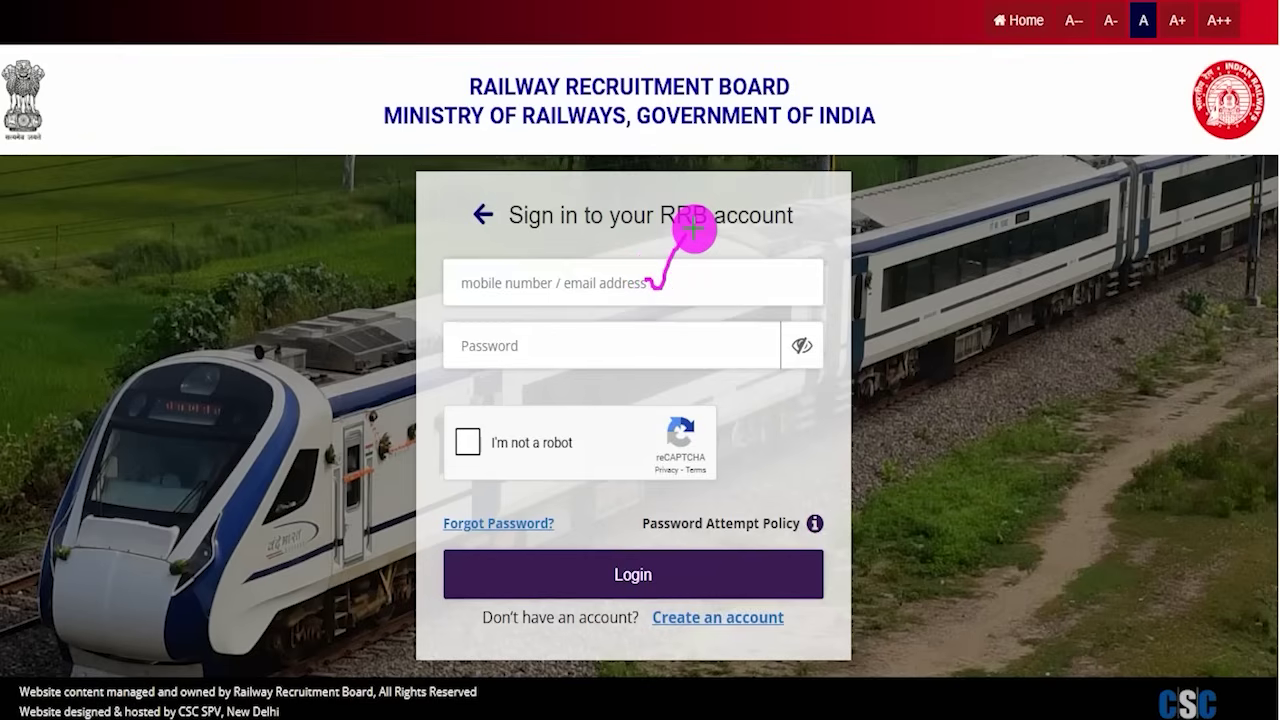
pyautogui.moveTo(651, 352); pyautogui.dragTo(688, 318)
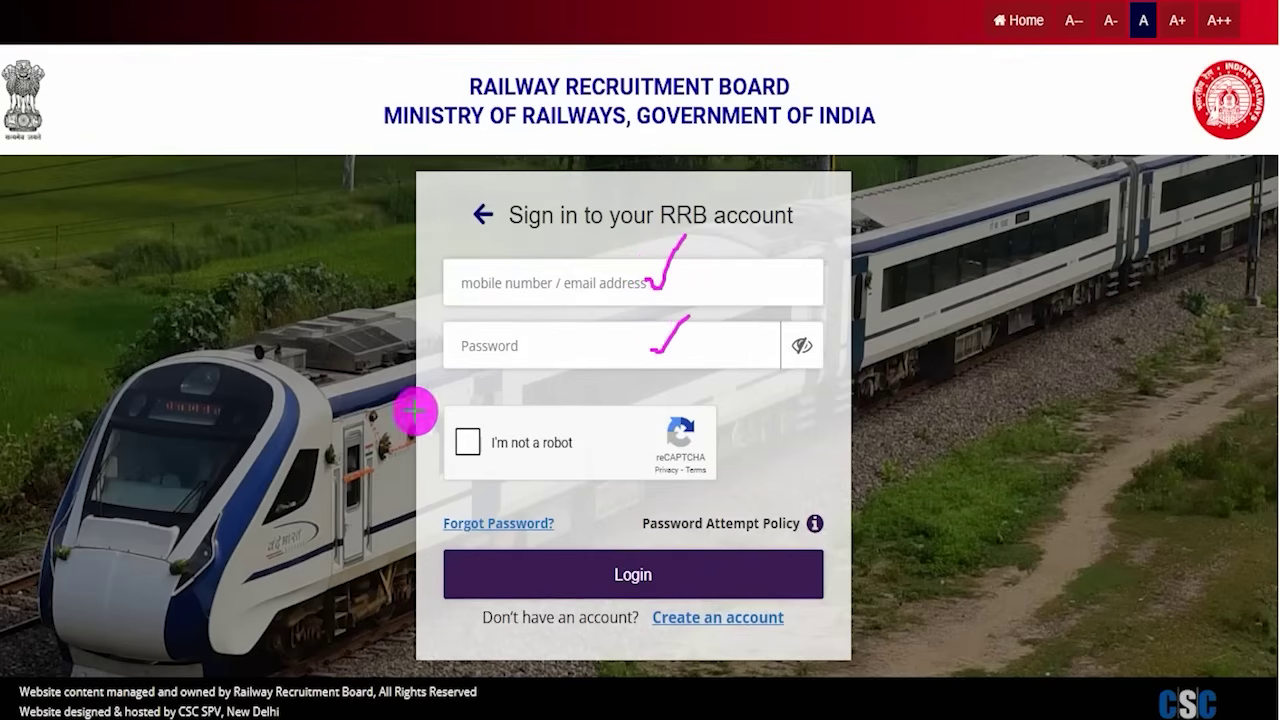
pyautogui.moveTo(469, 446); pyautogui.dragTo(525, 382)
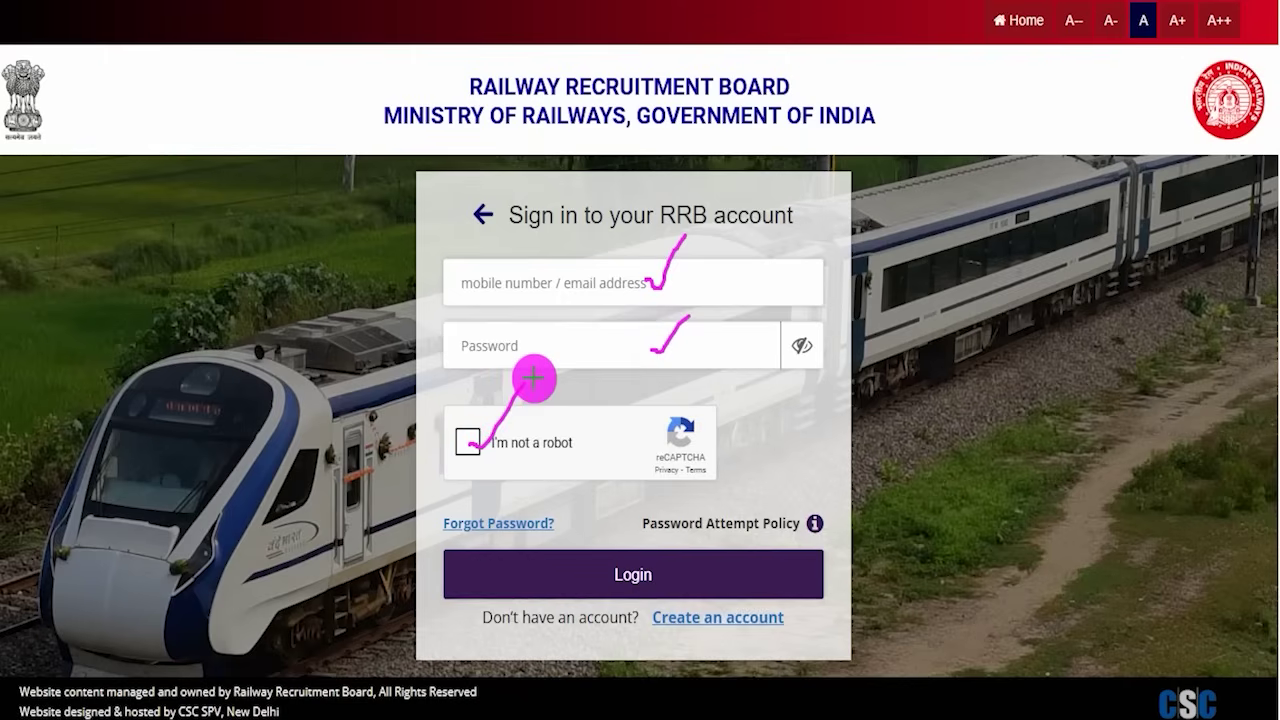
pyautogui.moveTo(1006, 289)
pyautogui.mouseDown()
pyautogui.moveTo(823, 420)
pyautogui.moveTo(704, 586)
pyautogui.mouseUp()
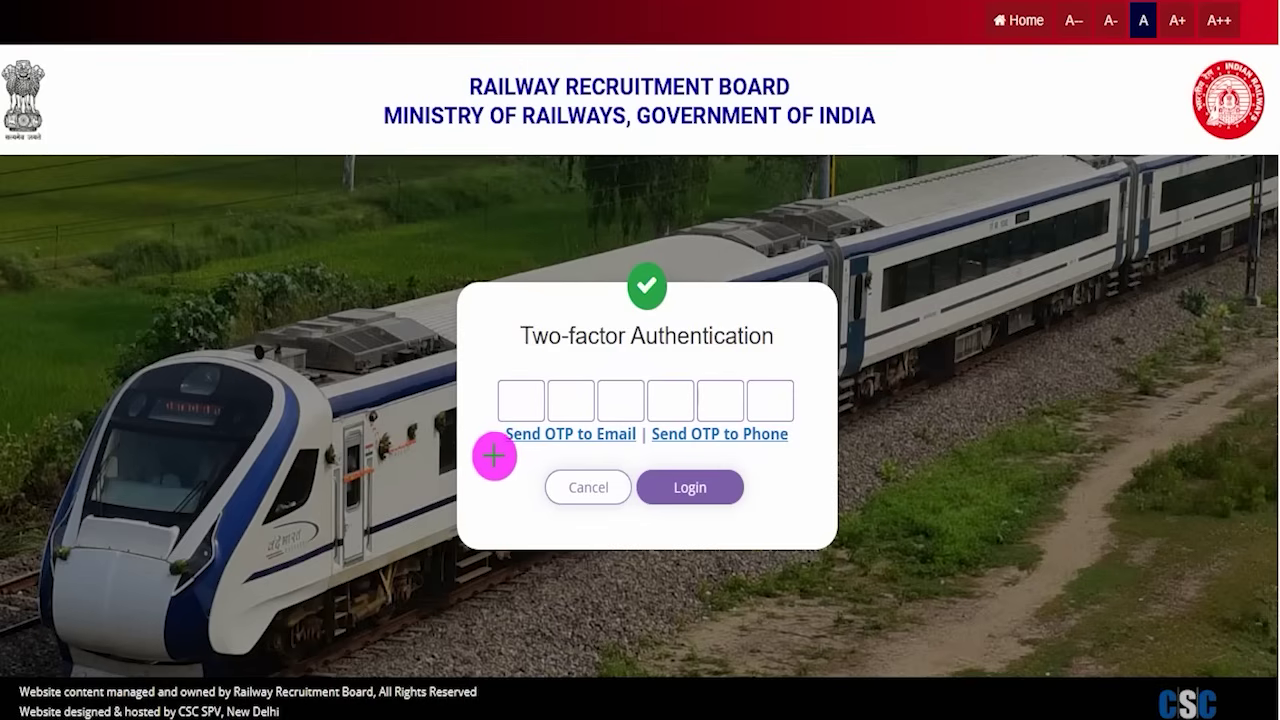
# Mark the email and phone OTP options, the six code boxes and the Login button under Two-factor Authentication
pyautogui.moveTo(484, 450); pyautogui.dragTo(508, 429)
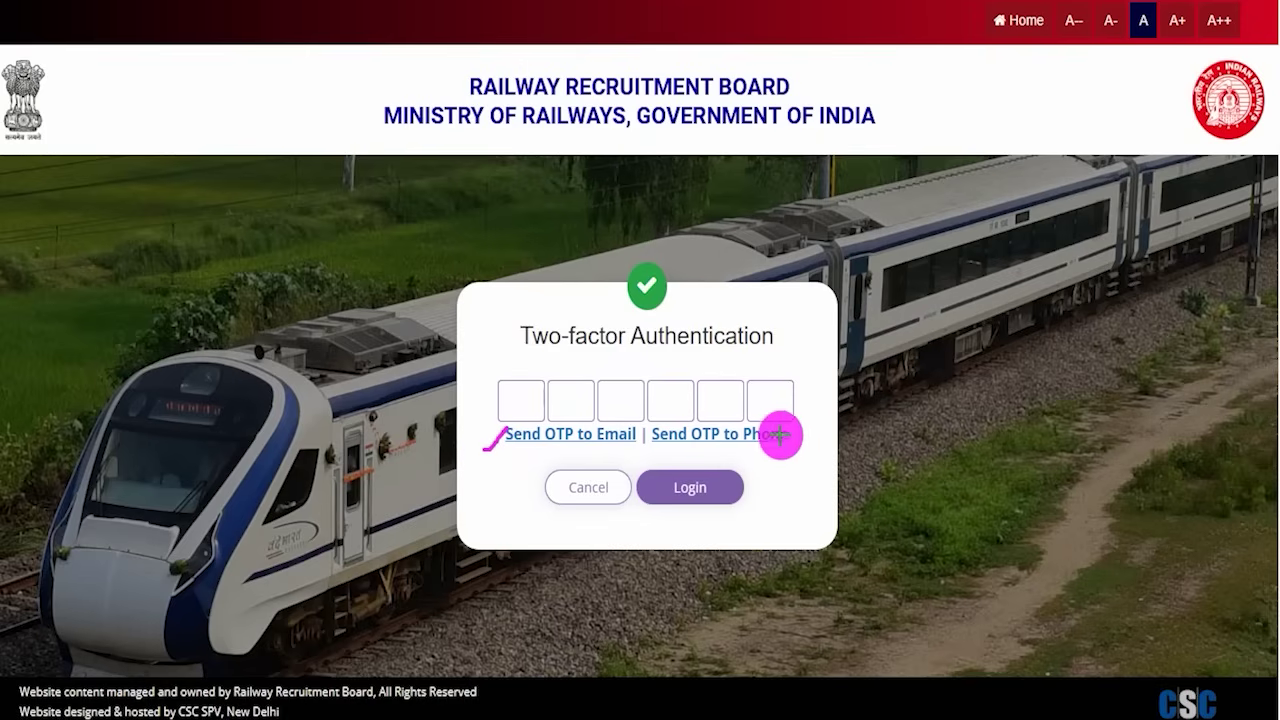
pyautogui.moveTo(795, 439); pyautogui.dragTo(812, 421)
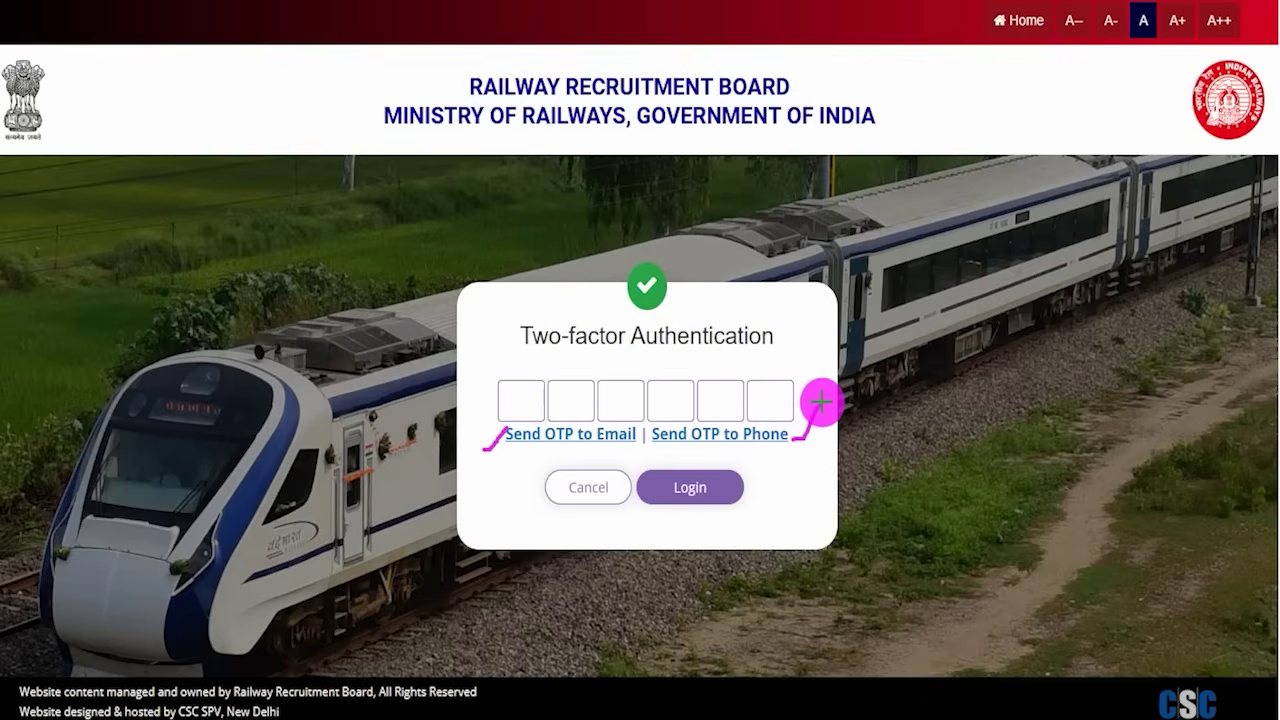
pyautogui.moveTo(520, 401); pyautogui.dragTo(591, 401)
pyautogui.moveTo(636, 399); pyautogui.dragTo(721, 405)
pyautogui.moveTo(762, 403); pyautogui.dragTo(776, 402)
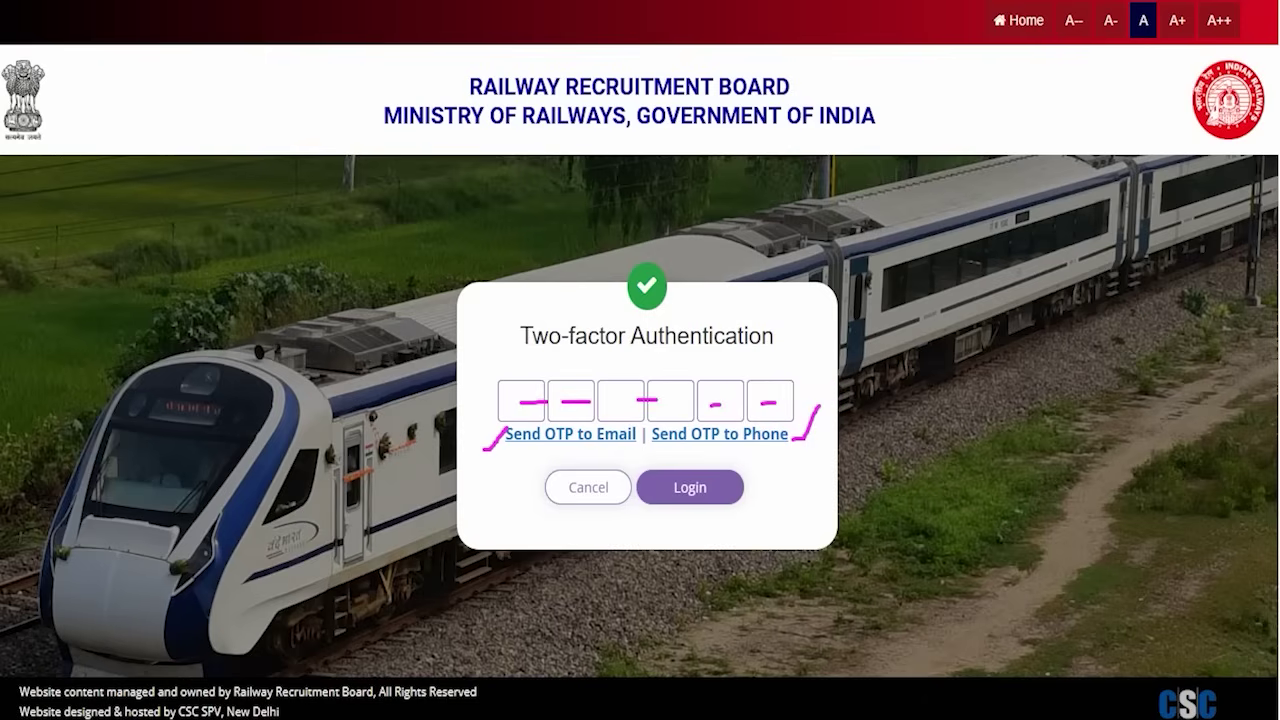
pyautogui.moveTo(1143, 460); pyautogui.dragTo(773, 487)
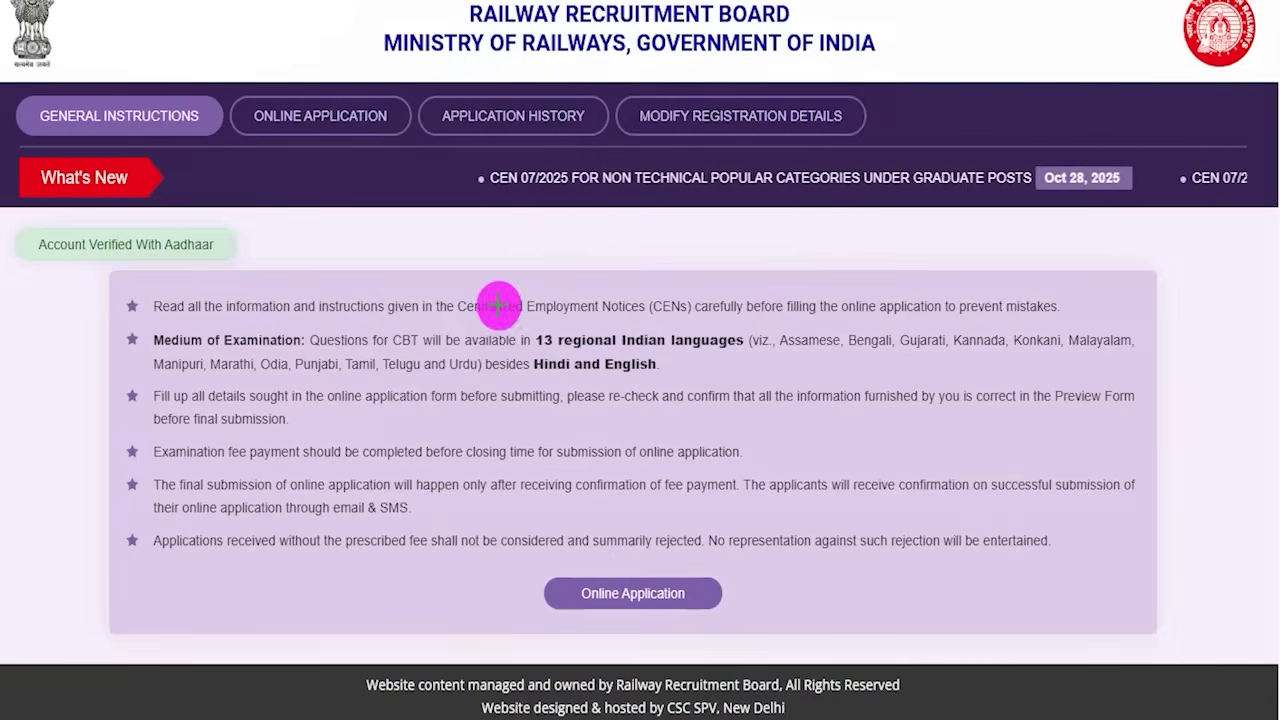
# Mark the general instructions and the Online Application entry points in magenta, and open the online application page
pyautogui.moveTo(498, 305); pyautogui.dragTo(535, 270)
pyautogui.moveTo(548, 320)
pyautogui.mouseDown()
pyautogui.moveTo(502, 408)
pyautogui.moveTo(528, 400)
pyautogui.mouseUp()
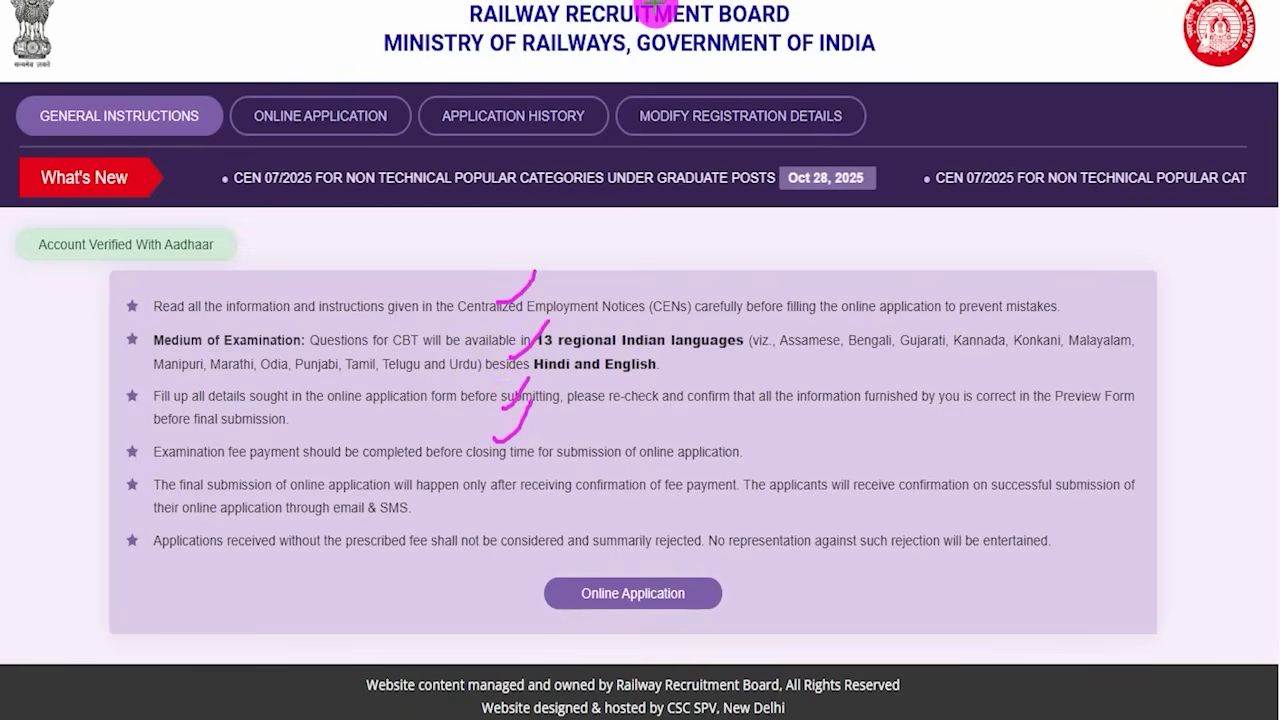
pyautogui.moveTo(260, 273); pyautogui.dragTo(310, 137)
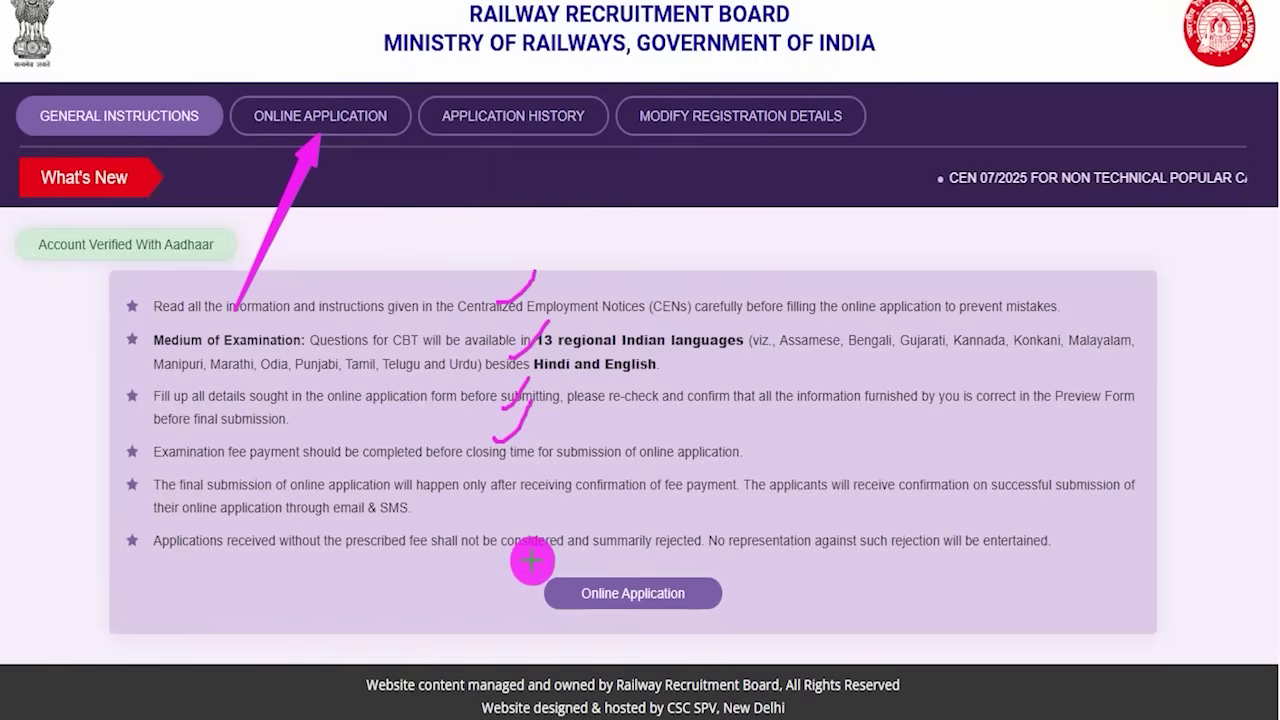
pyautogui.moveTo(522, 560)
pyautogui.mouseDown()
pyautogui.moveTo(720, 603)
pyautogui.moveTo(752, 630)
pyautogui.mouseUp()
pyautogui.click(712, 596)
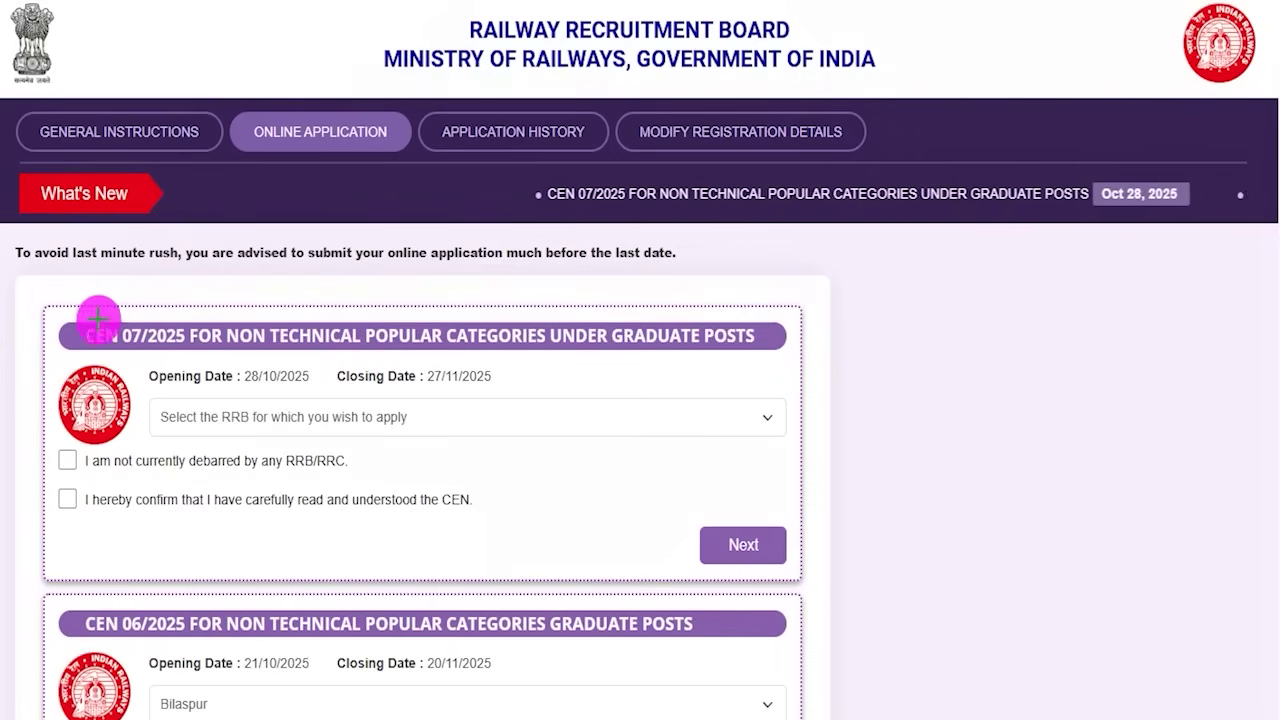
# For CEN 07/2025 Under Graduate Posts, select Bilaspur as the RRB, accept both declarations and proceed to the form
pyautogui.moveTo(35, 304)
pyautogui.mouseDown()
pyautogui.moveTo(206, 323)
pyautogui.moveTo(545, 392)
pyautogui.moveTo(797, 420)
pyautogui.moveTo(817, 588)
pyautogui.mouseUp()
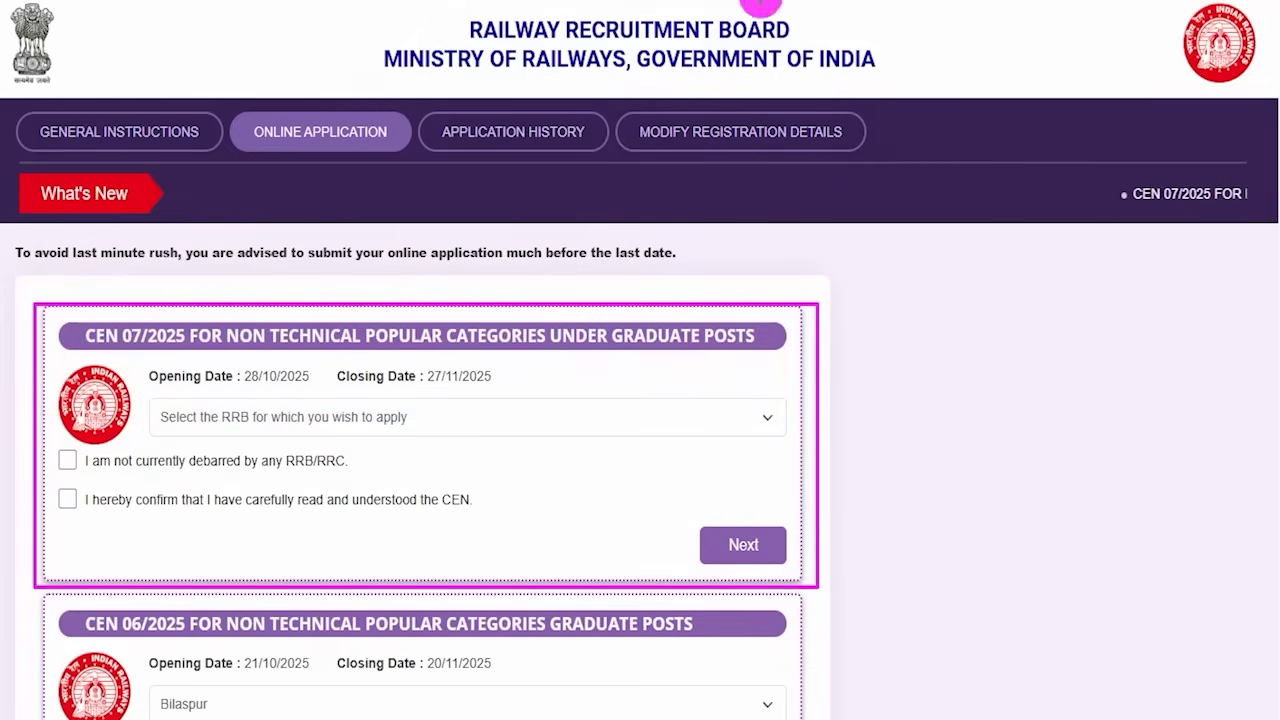
pyautogui.click(306, 420)
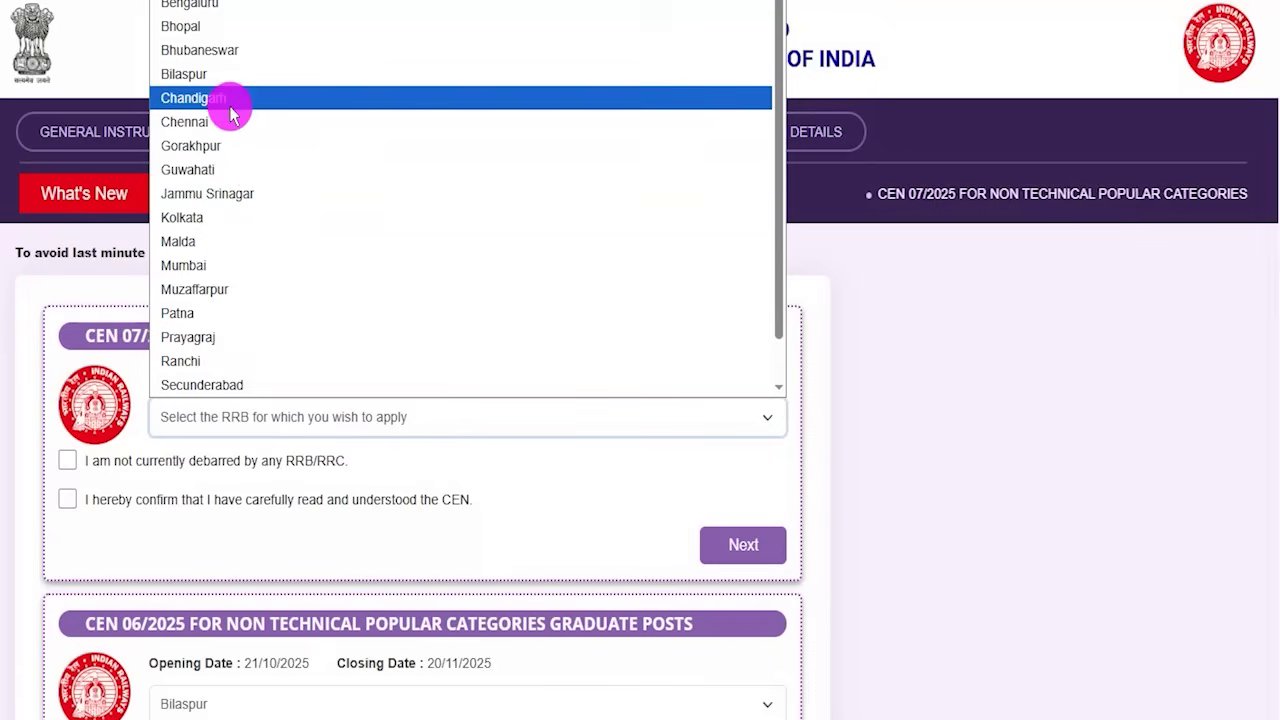
pyautogui.press('Escape')
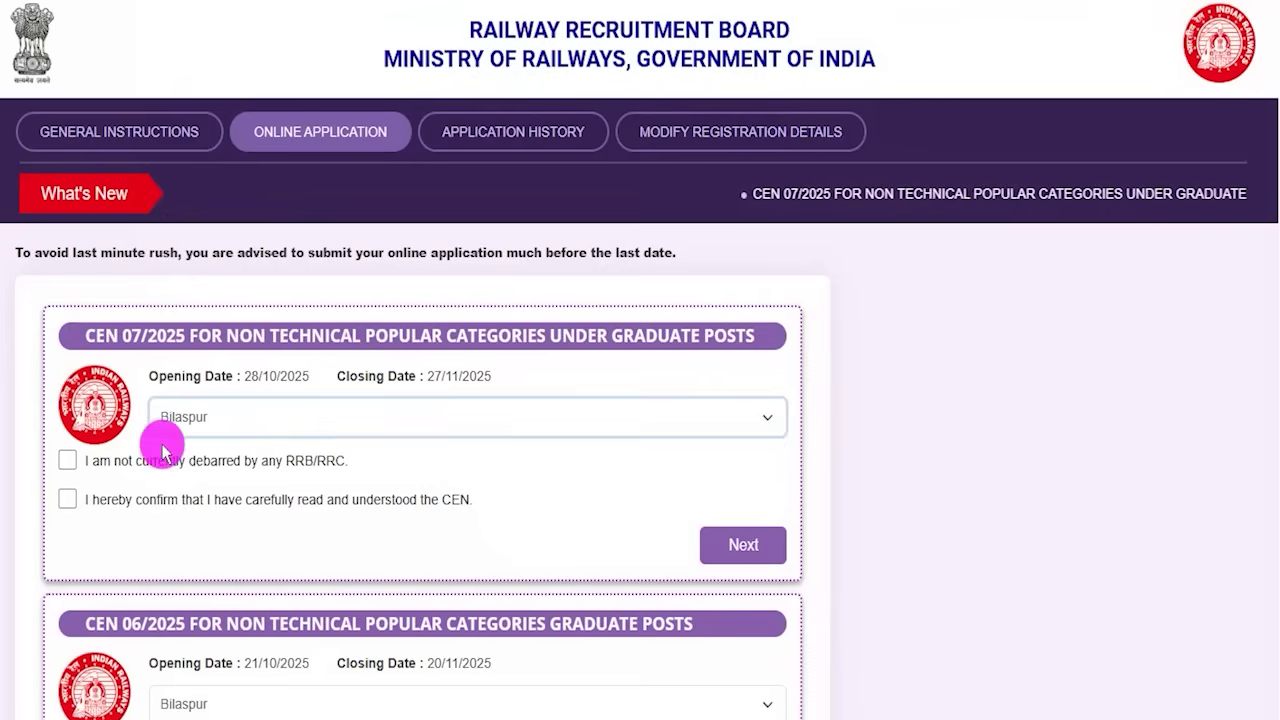
pyautogui.click(67, 460)
pyautogui.click(66, 497)
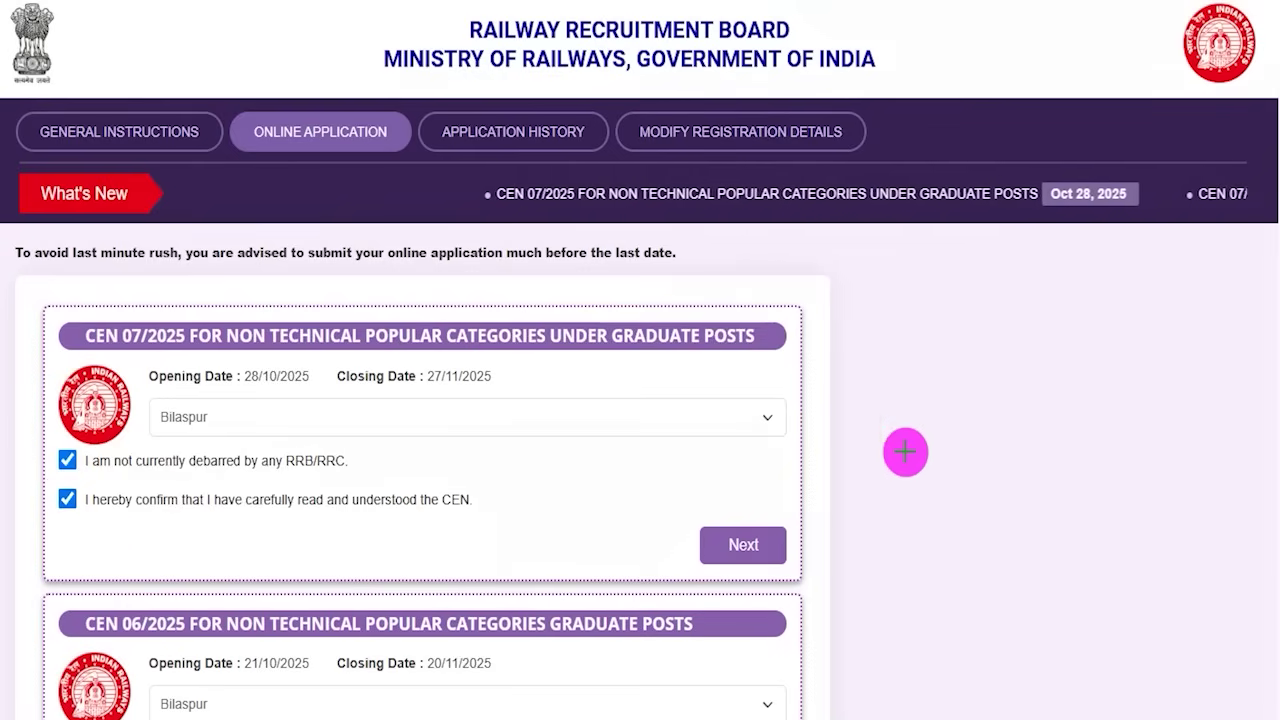
pyautogui.click(750, 545)
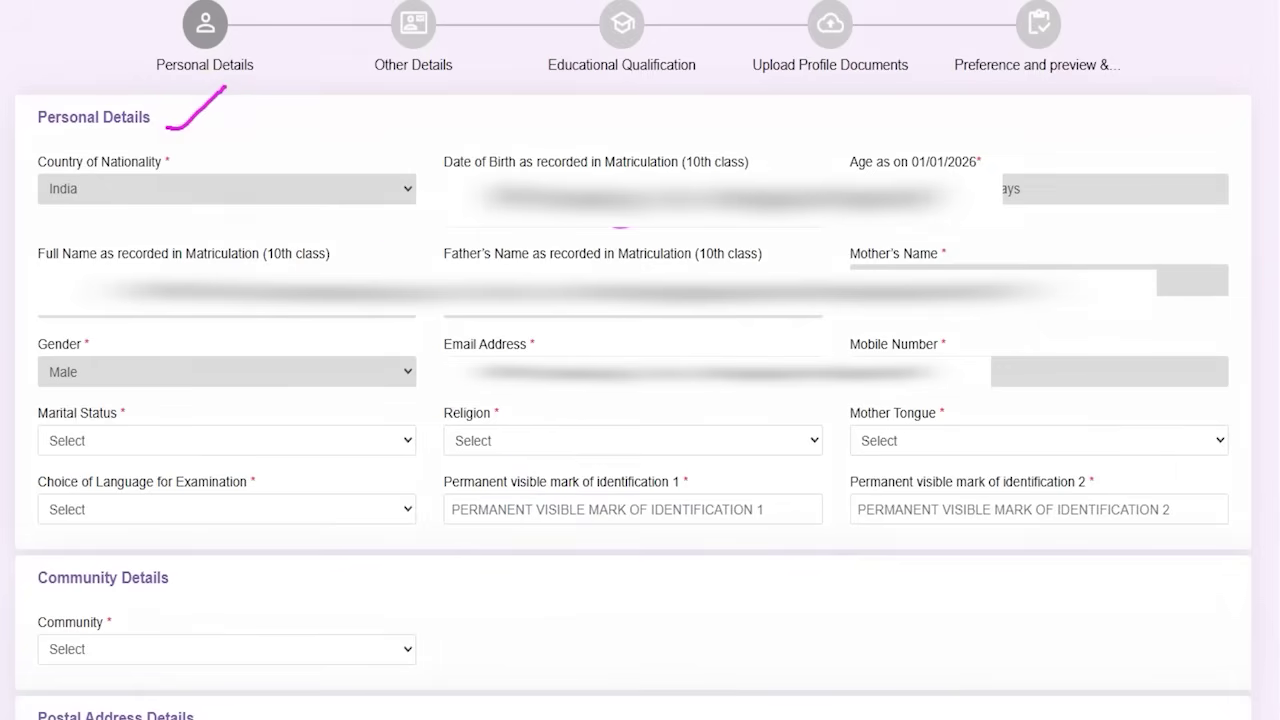
# Tick off the prefilled date of birth, age, full name, father's name and mother's name fields in magenta
pyautogui.moveTo(679, 169); pyautogui.dragTo(698, 152)
pyautogui.moveTo(1006, 158); pyautogui.dragTo(1035, 144)
pyautogui.moveTo(278, 268); pyautogui.dragTo(338, 216)
pyautogui.moveTo(578, 262); pyautogui.dragTo(666, 233)
pyautogui.moveTo(943, 252); pyautogui.dragTo(972, 229)
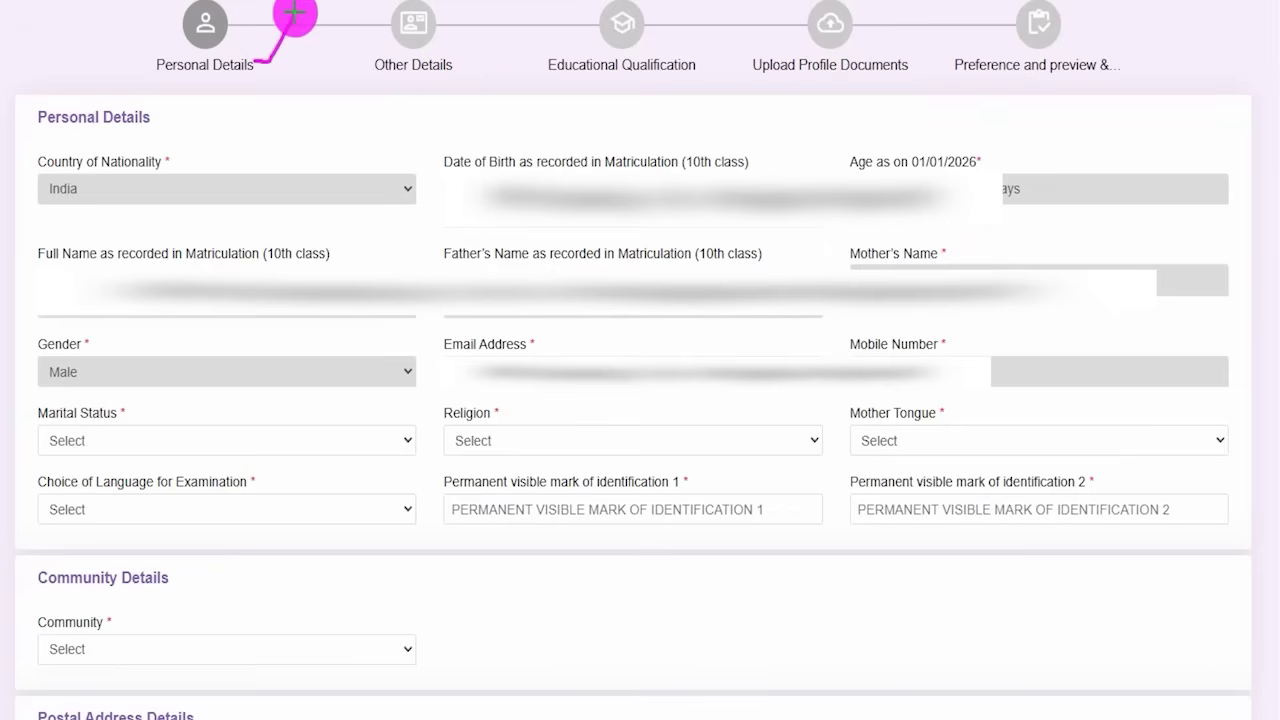
# Tick and underline the five application stages from Personal Details to Preference and preview, and clear the annotations
pyautogui.moveTo(450, 54); pyautogui.dragTo(498, 18)
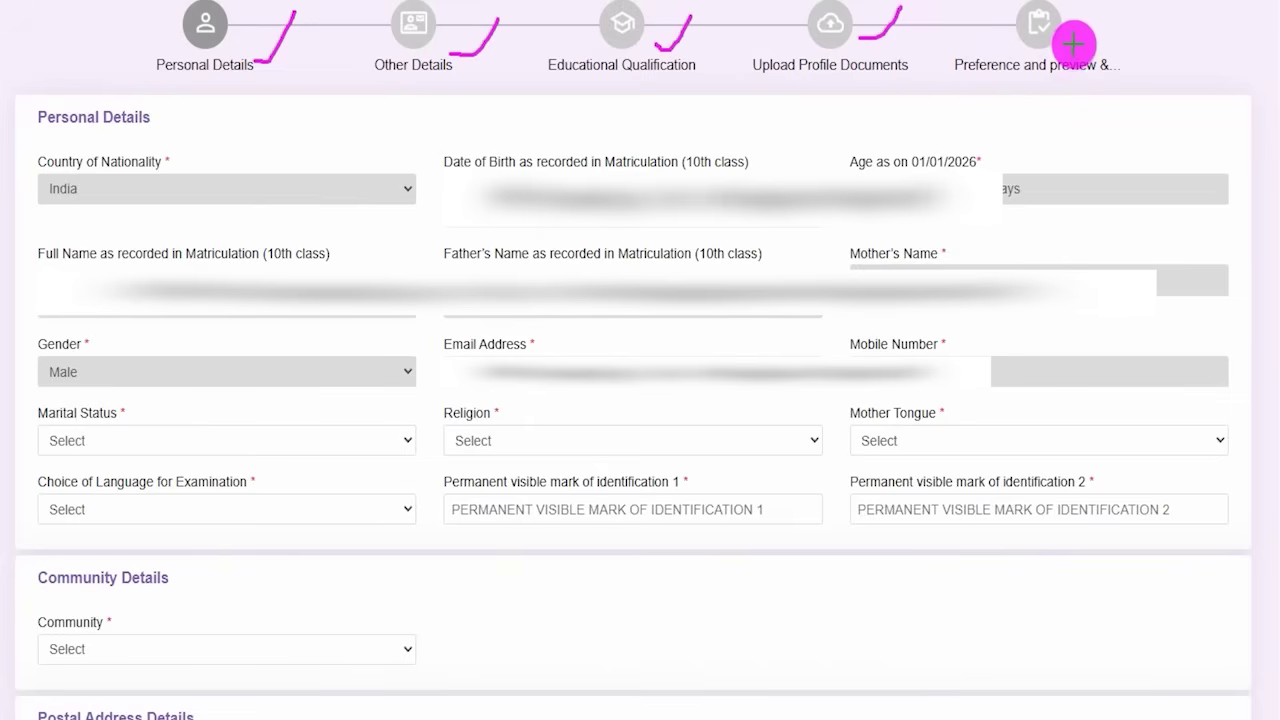
pyautogui.moveTo(1073, 44); pyautogui.dragTo(1110, 12)
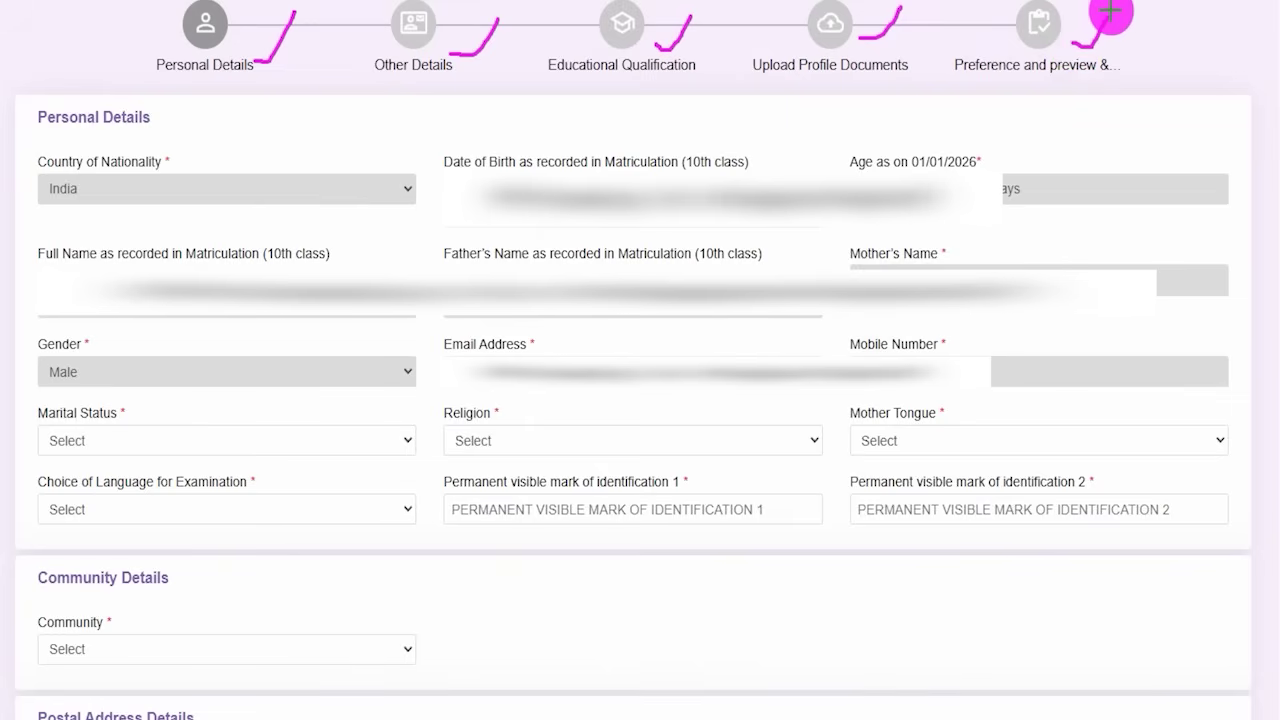
pyautogui.moveTo(226, 82); pyautogui.dragTo(203, 82)
pyautogui.moveTo(396, 83); pyautogui.dragTo(438, 81)
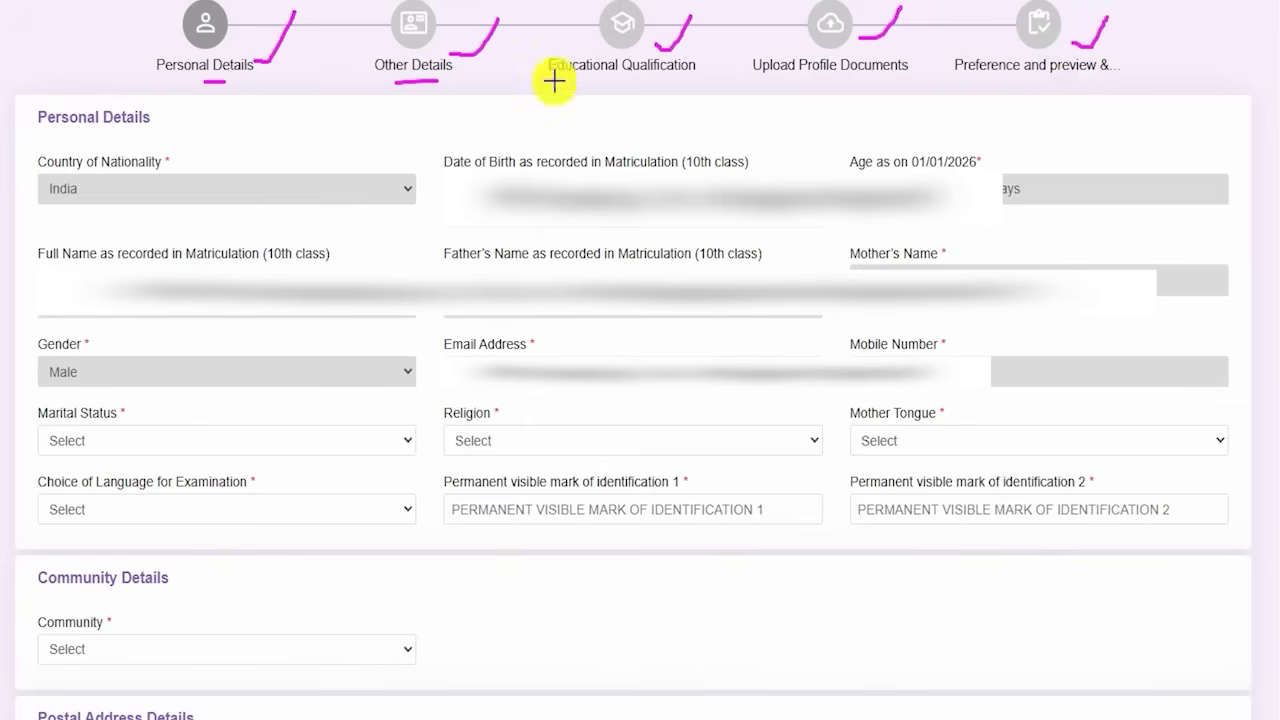
pyautogui.moveTo(801, 76); pyautogui.dragTo(836, 77)
pyautogui.moveTo(1004, 83); pyautogui.dragTo(1136, 86)
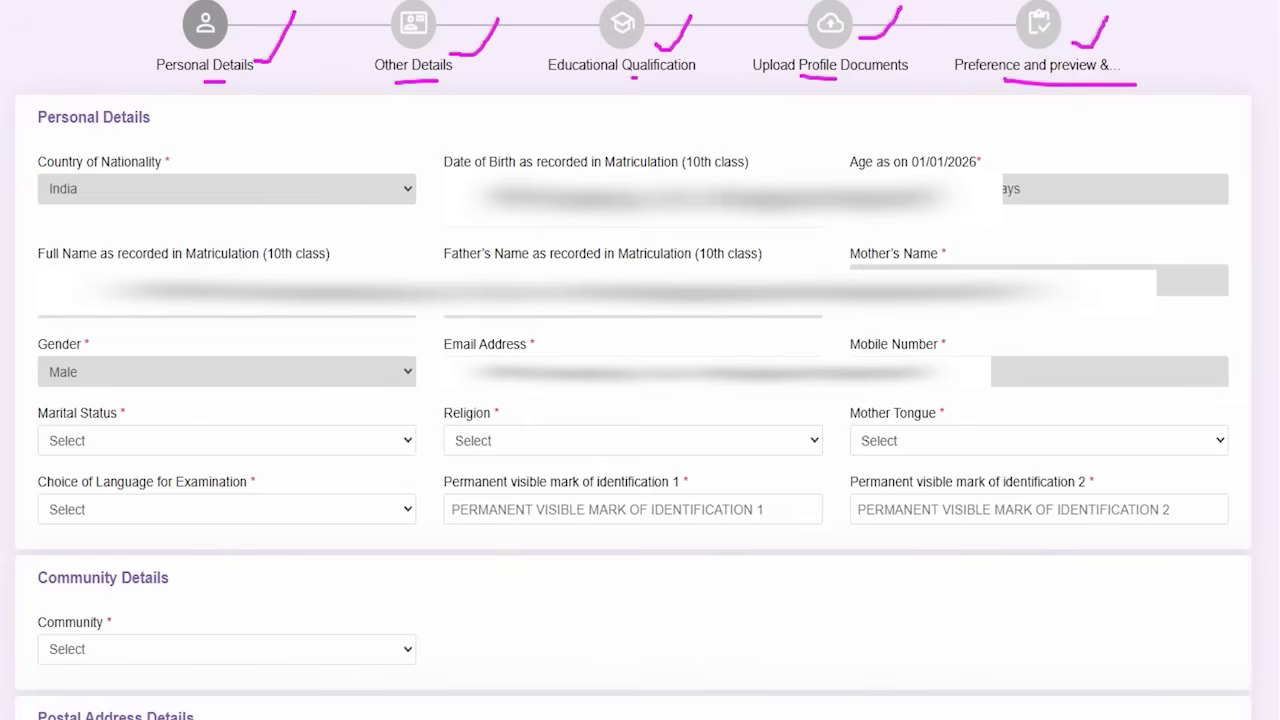
pyautogui.press('Escape')
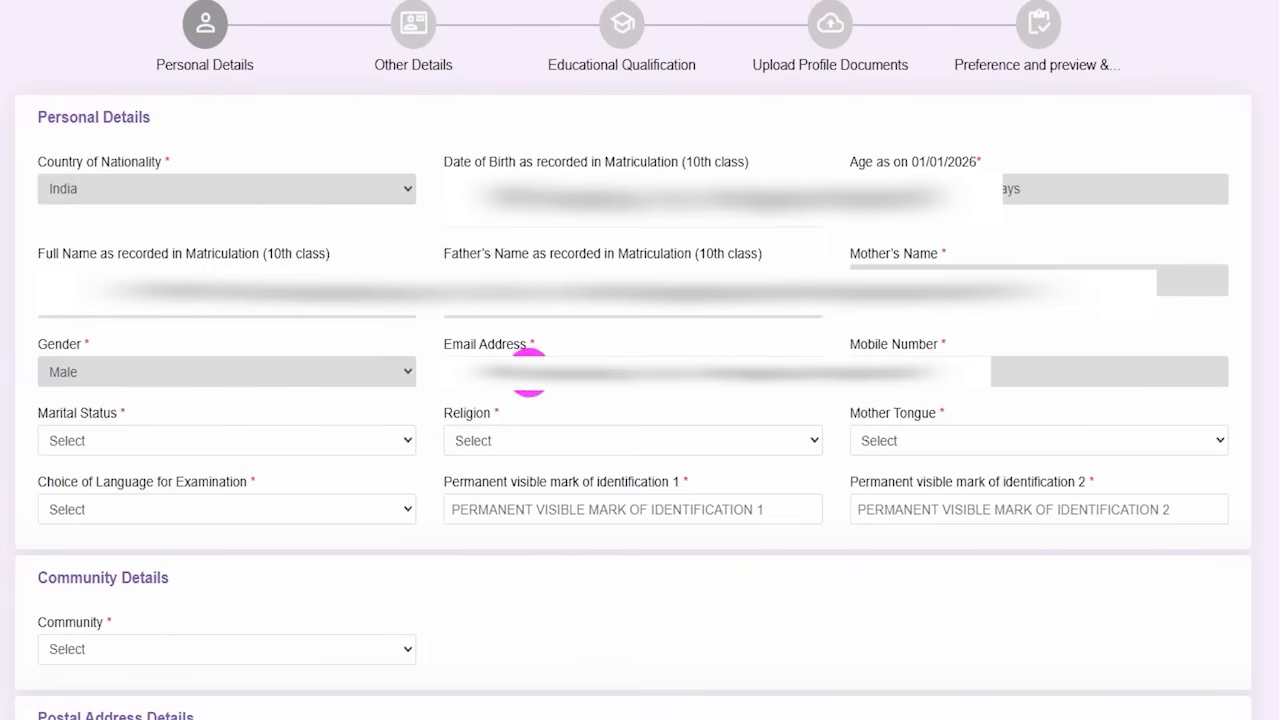
# Set the marital status to Unmarried and the religion to Hindu
pyautogui.click(167, 441)
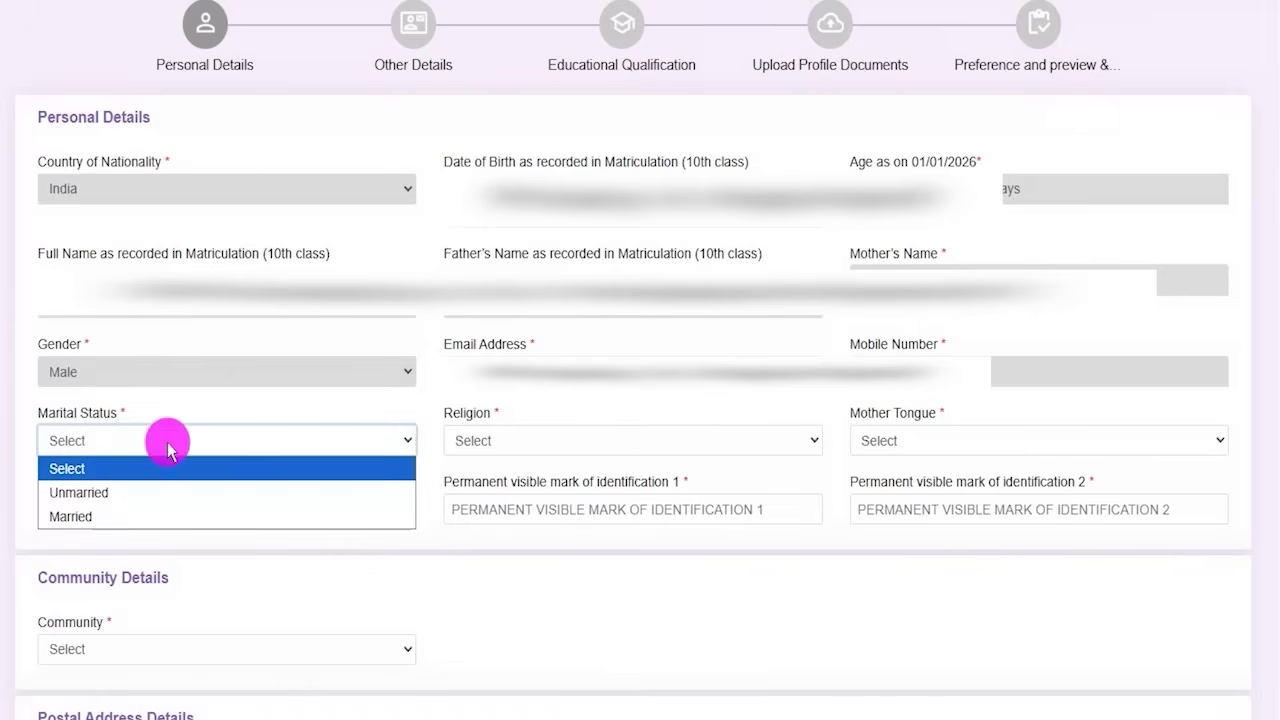
pyautogui.click(110, 492)
pyautogui.click(488, 450)
pyautogui.click(486, 491)
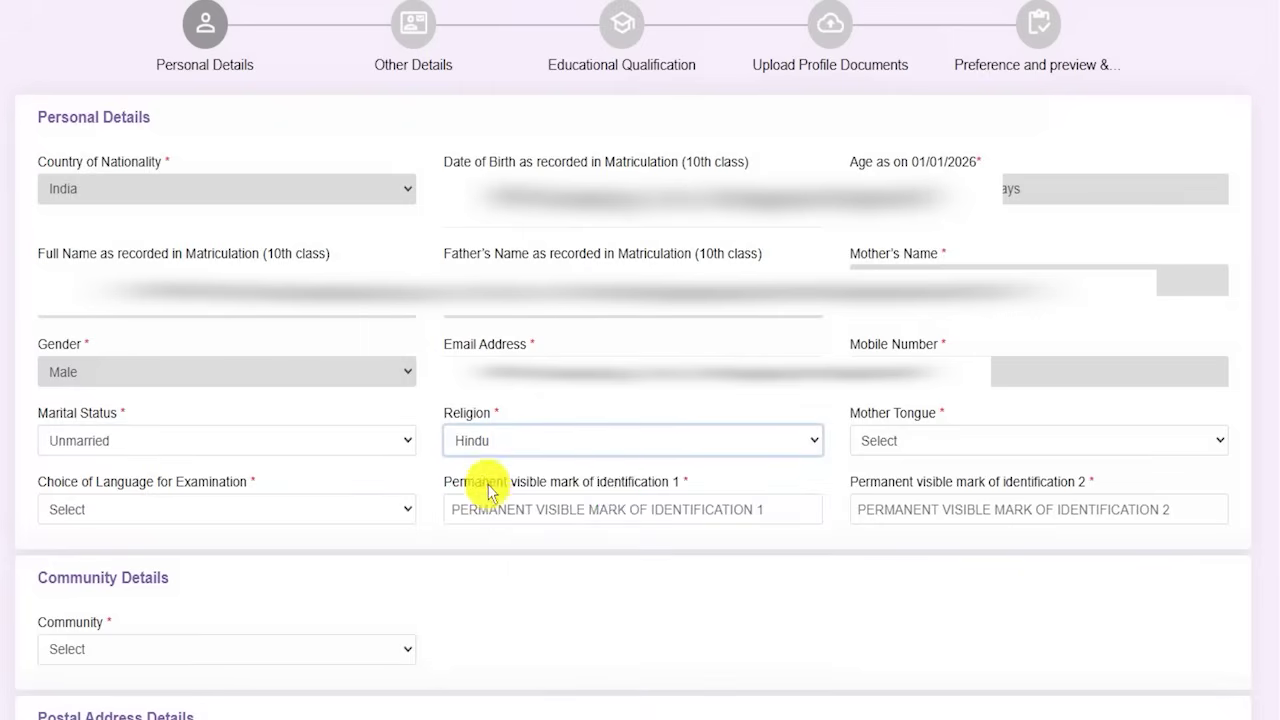
# Set both the mother tongue and the choice of language for examination to Hindi
pyautogui.click(940, 438)
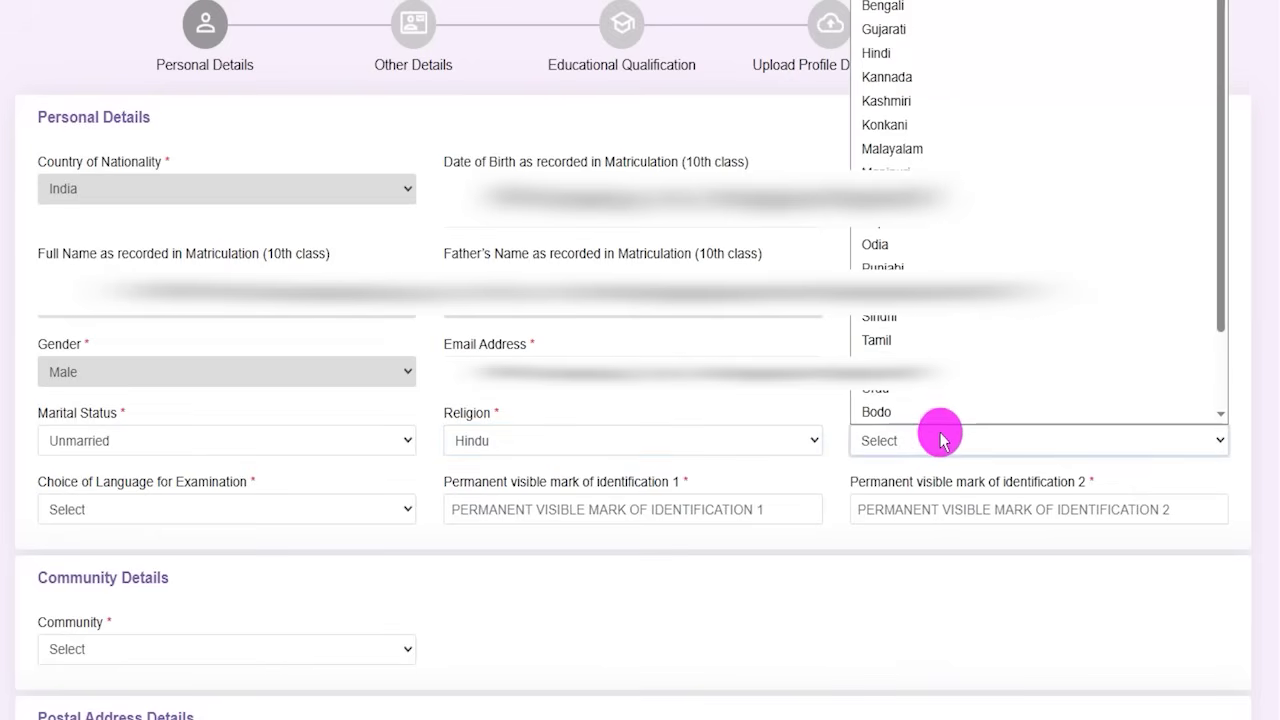
pyautogui.click(890, 53)
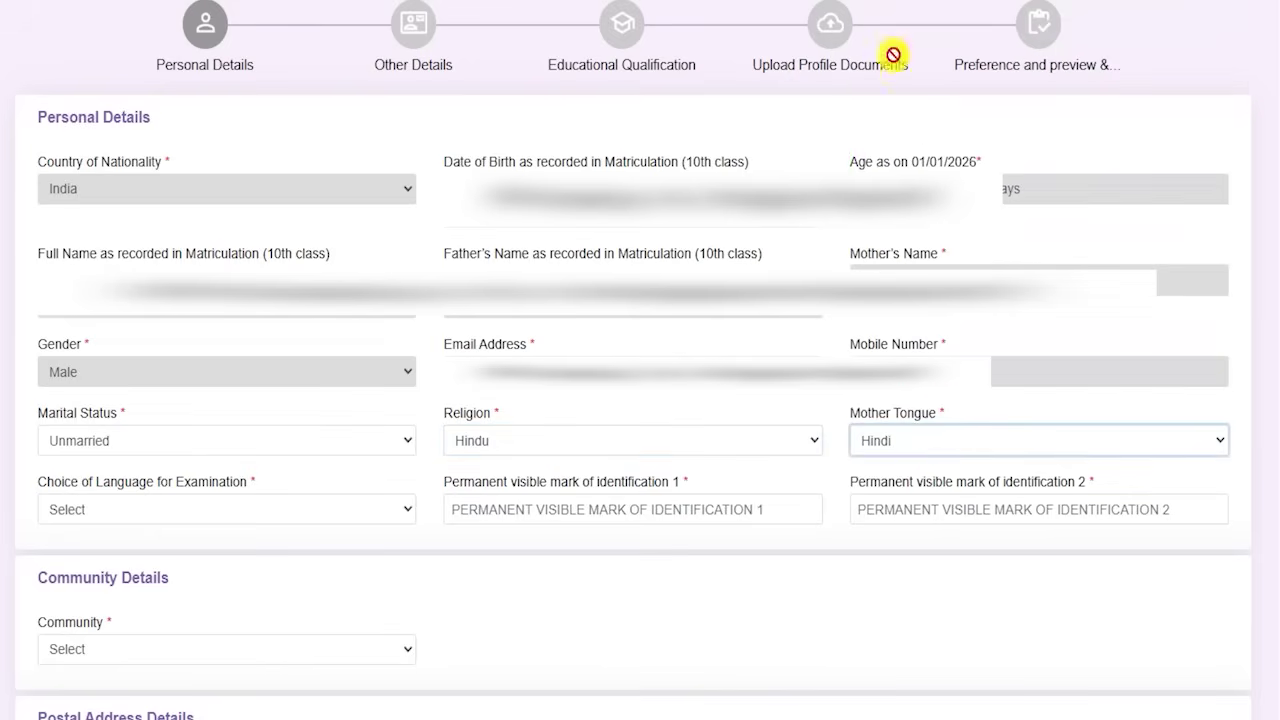
pyautogui.click(160, 512)
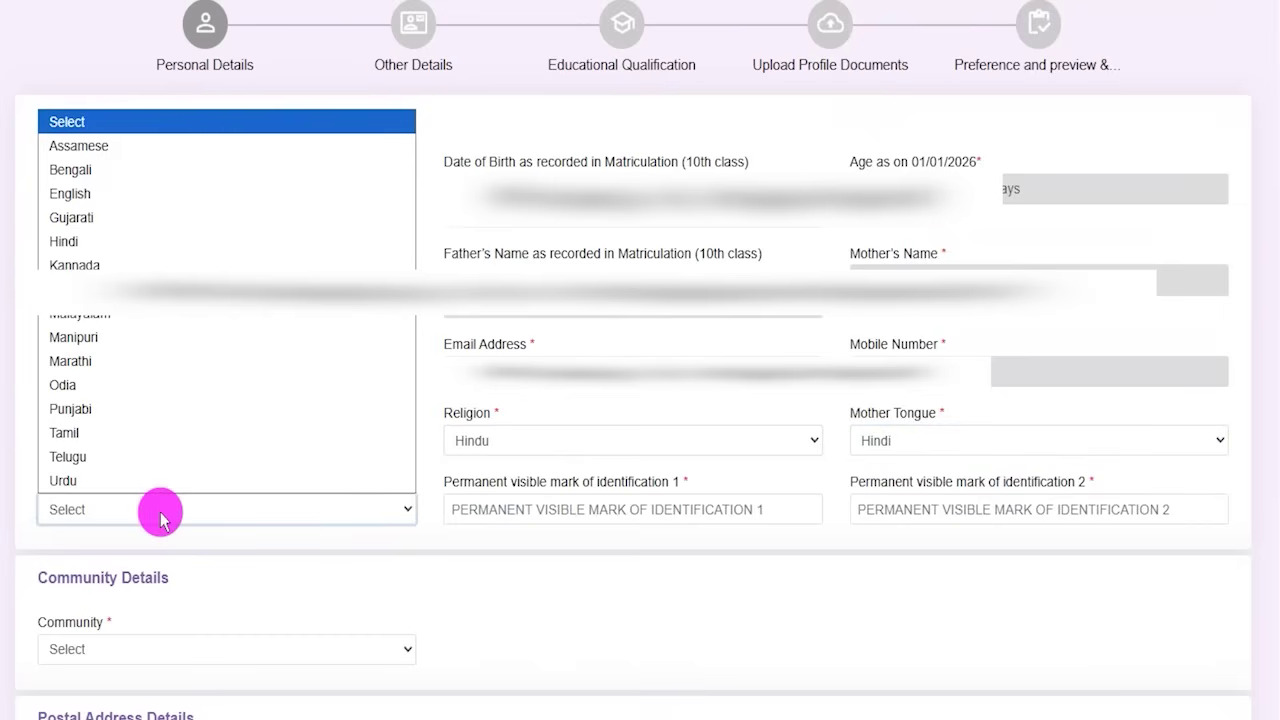
pyautogui.click(70, 243)
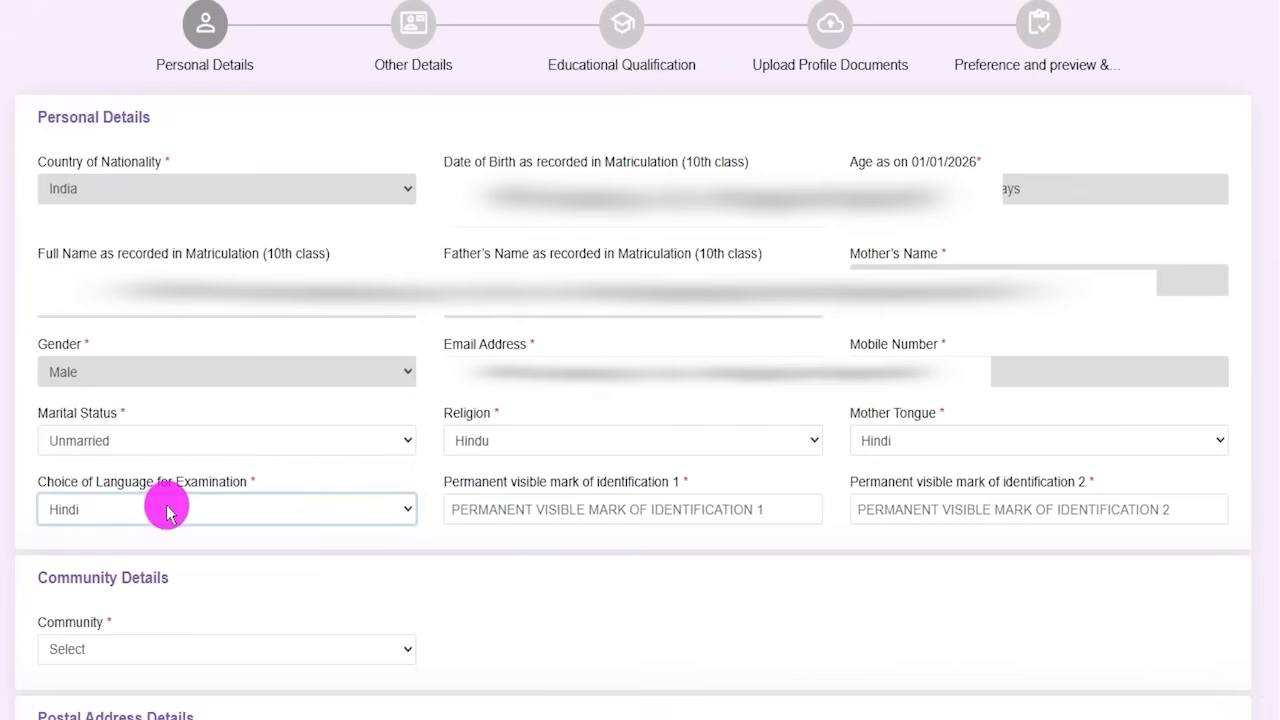
# Enter LEG as permanent visible mark of identification 1 and NECK as mark 2
pyautogui.moveTo(474, 482); pyautogui.dragTo(585, 488)
pyautogui.click(589, 511)
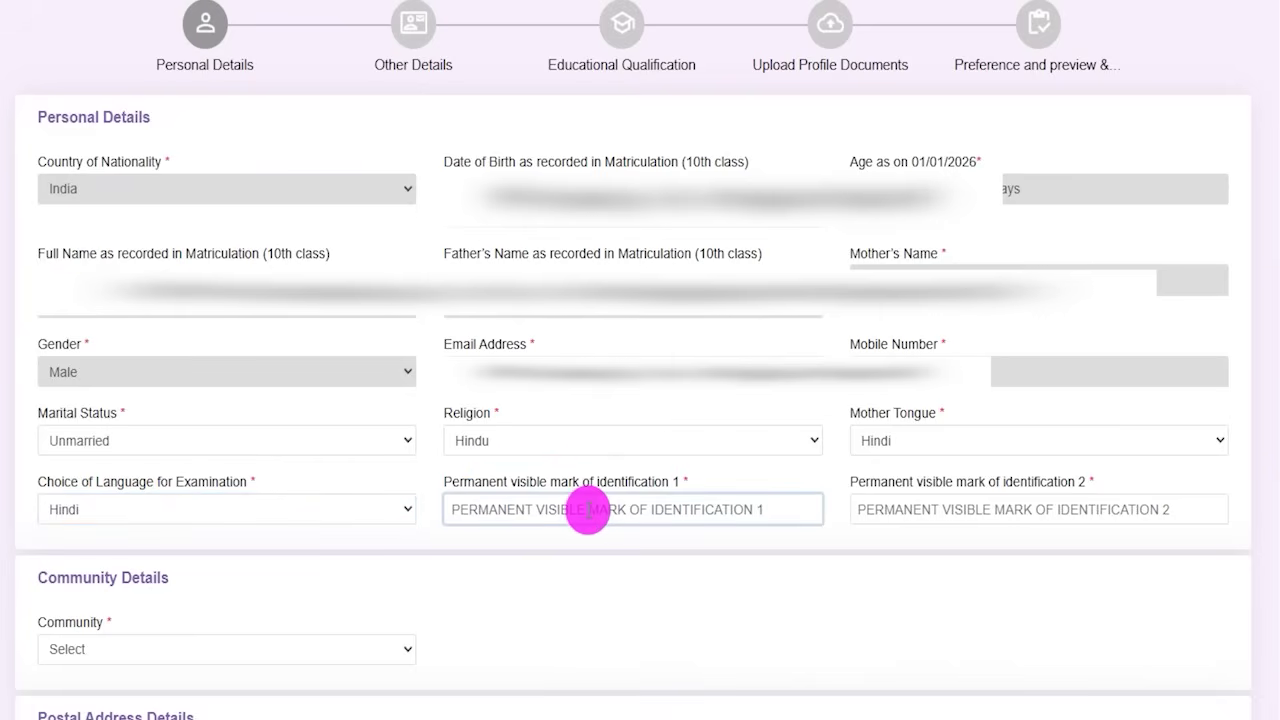
pyautogui.write('LEG')
pyautogui.moveTo(852, 482); pyautogui.dragTo(943, 509)
pyautogui.click(945, 510)
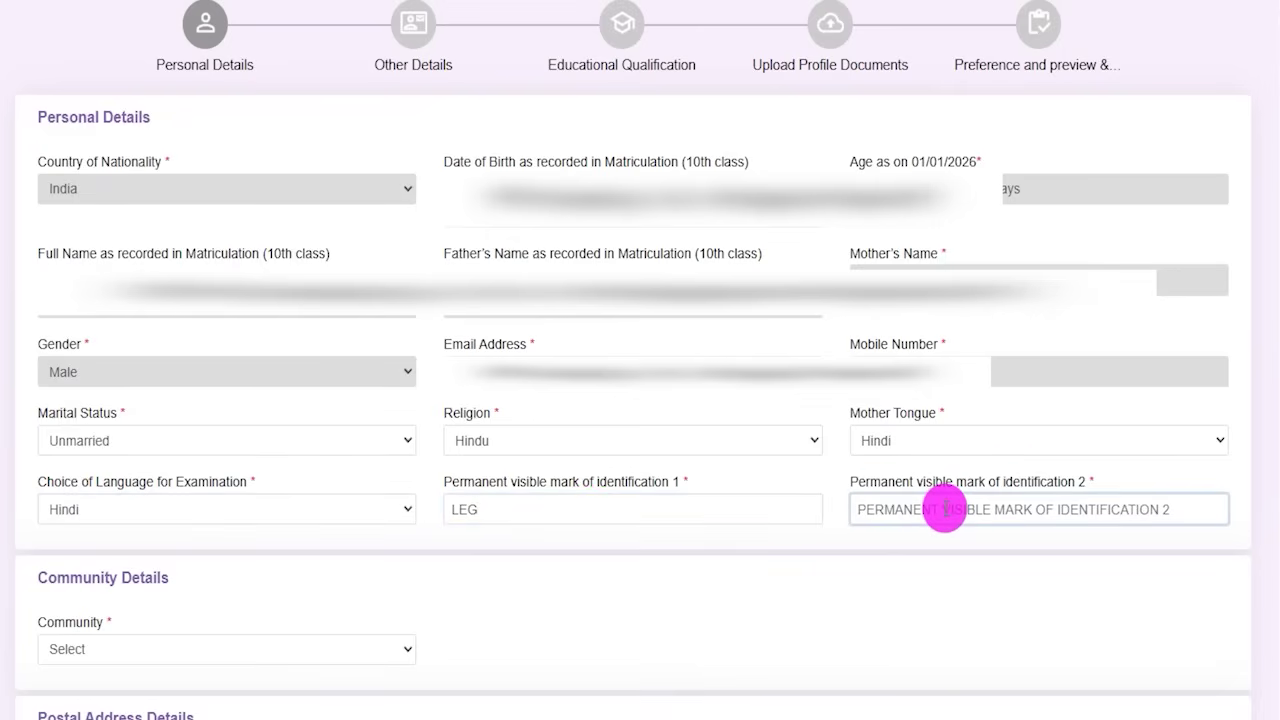
pyautogui.write('NECK')
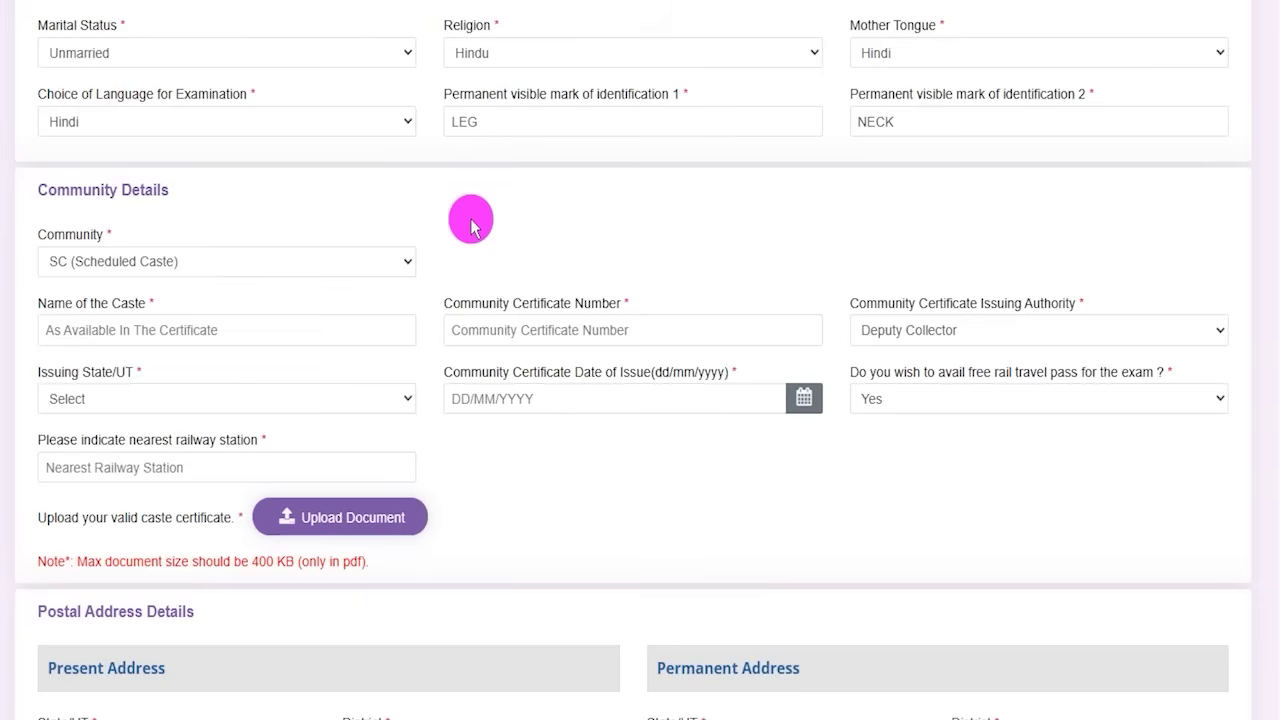
# Set the community to SC (Scheduled Caste) in the Community Details section
pyautogui.moveTo(71, 191); pyautogui.dragTo(151, 192)
pyautogui.click(130, 263)
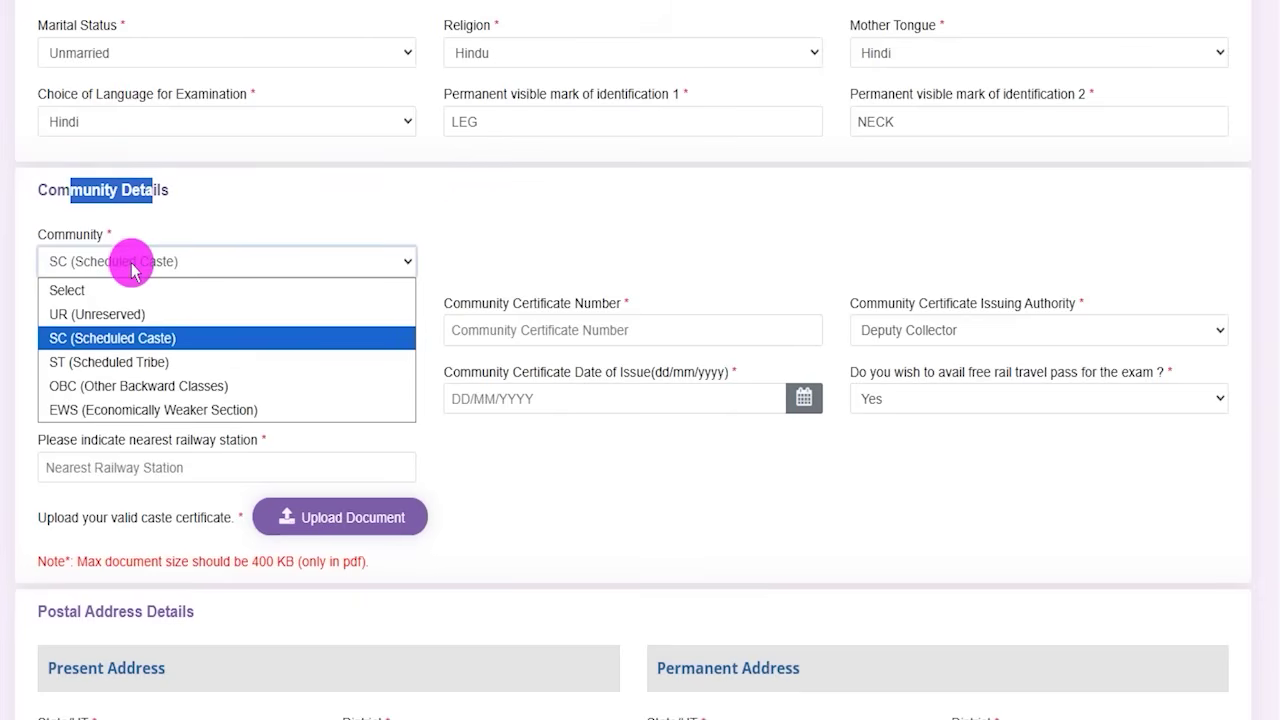
pyautogui.click(130, 340)
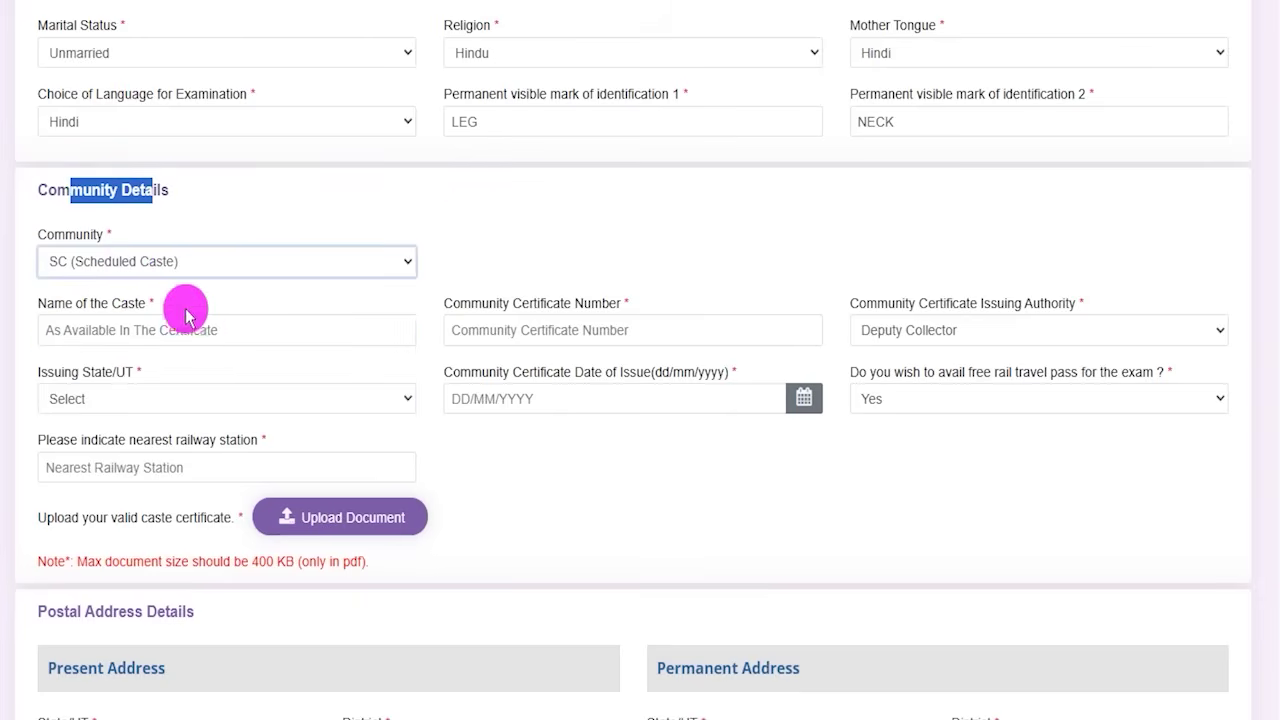
# Examine the caste name, community certificate number, issuing authority and issuing State/UT fields without filling them in
pyautogui.moveTo(100, 315); pyautogui.dragTo(128, 294)
pyautogui.click(143, 331)
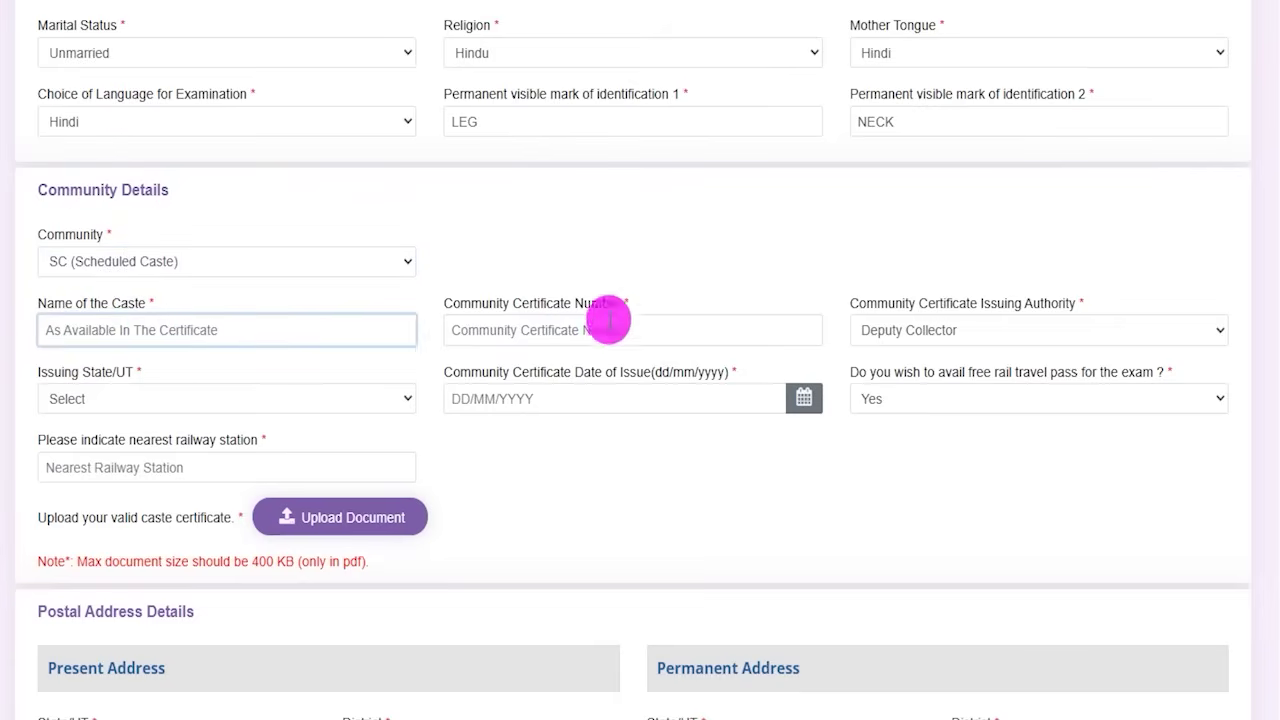
pyautogui.moveTo(481, 304); pyautogui.dragTo(621, 316)
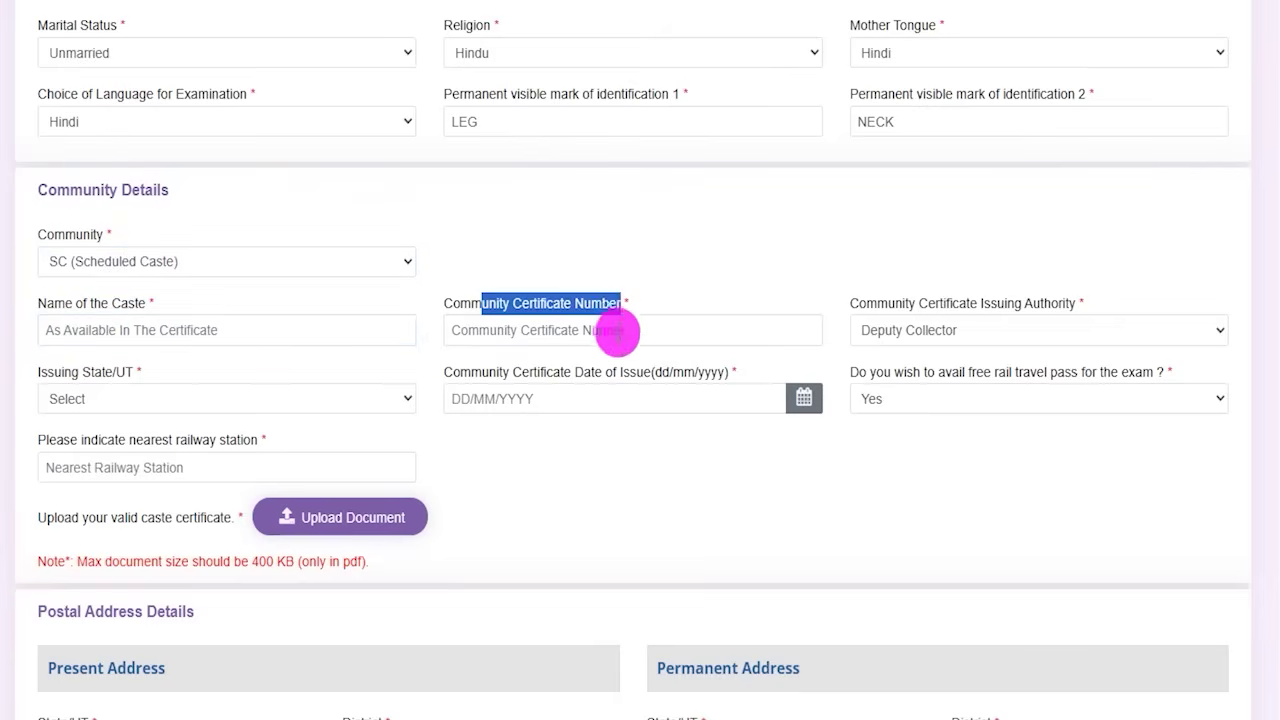
pyautogui.click(610, 329)
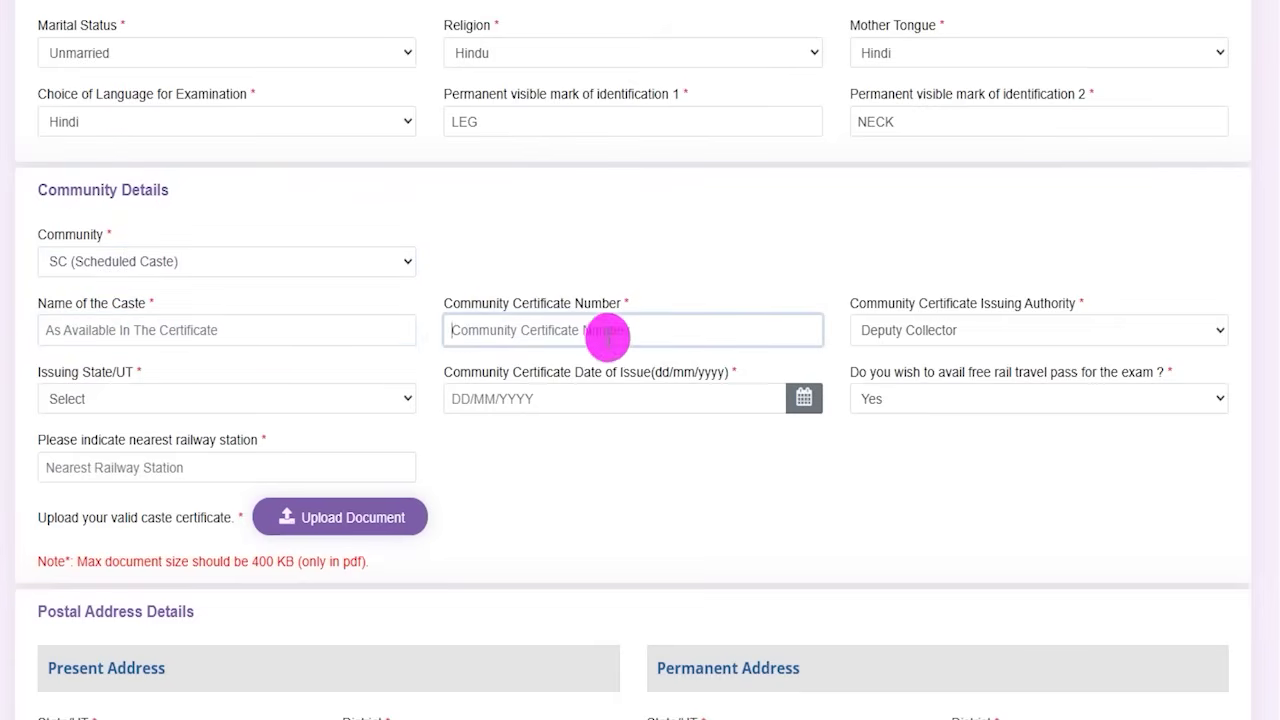
pyautogui.click(1037, 338)
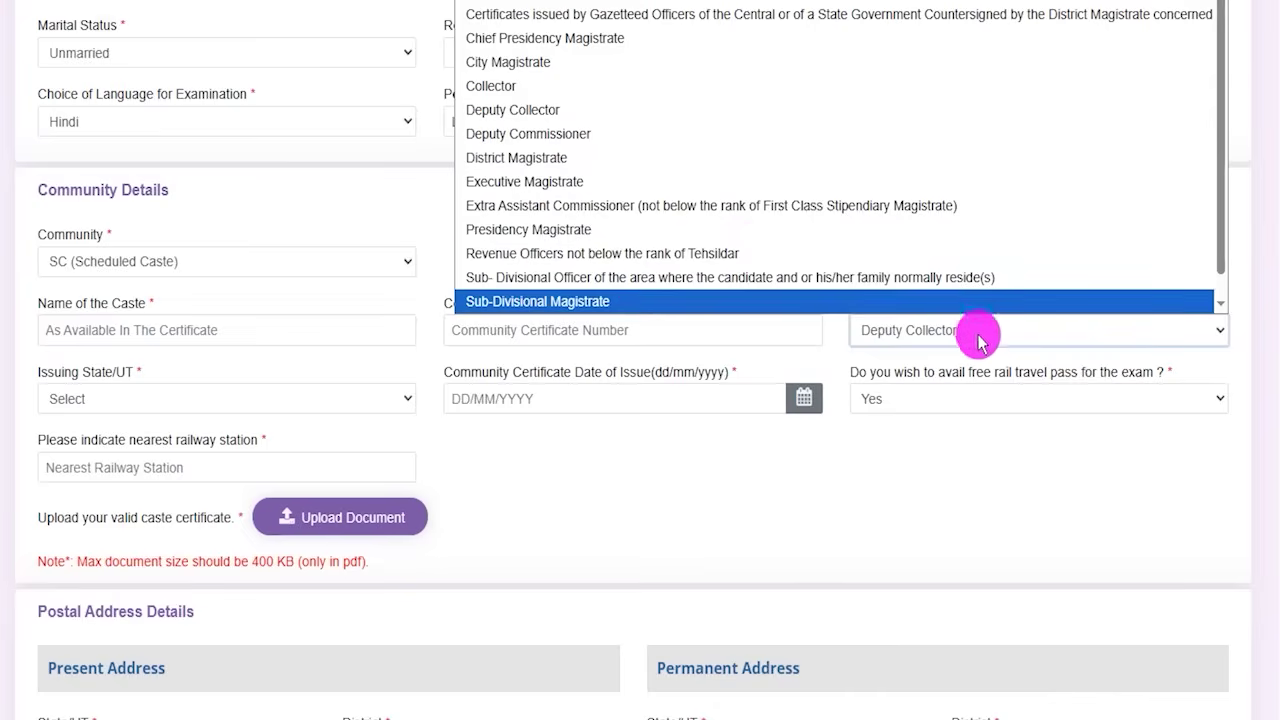
pyautogui.click(1048, 476)
pyautogui.click(90, 404)
pyautogui.click(110, 403)
pyautogui.click(110, 403)
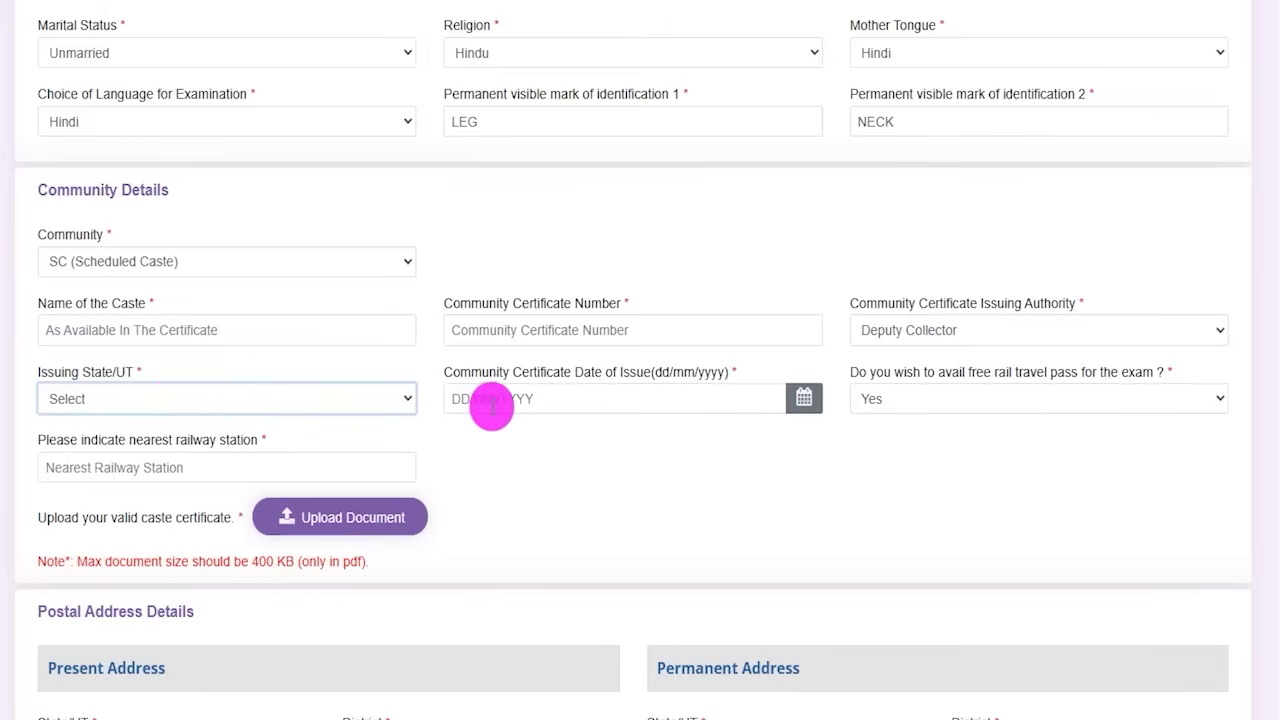
# Examine the certificate issue date calendar, the free rail travel pass choices and the nearest railway station field
pyautogui.click(804, 402)
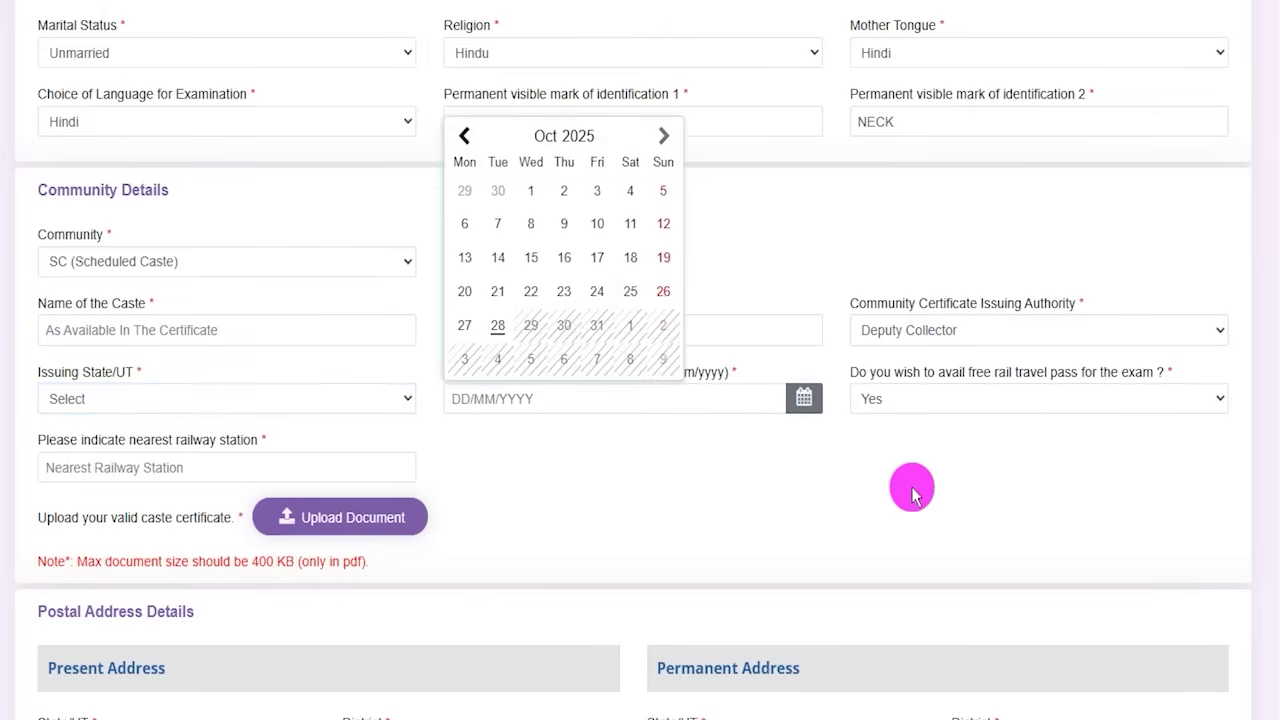
pyautogui.click(880, 486)
pyautogui.click(936, 402)
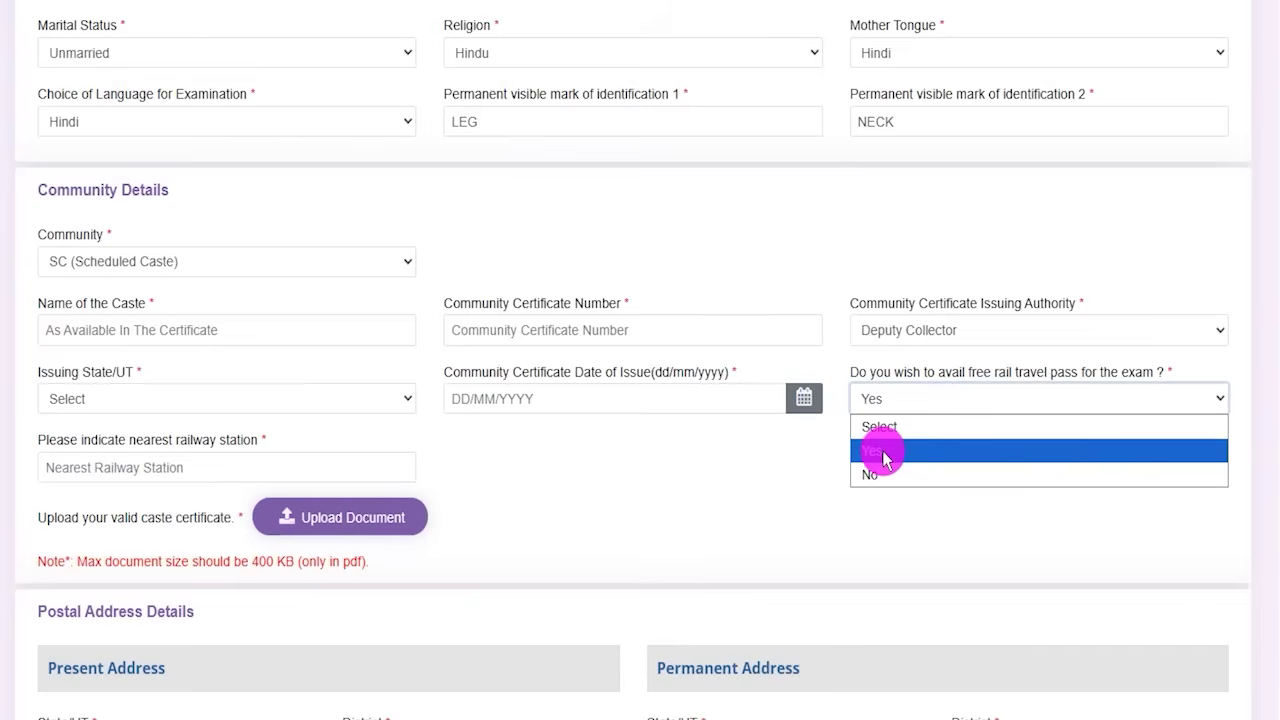
pyautogui.click(705, 468)
pyautogui.moveTo(50, 442); pyautogui.dragTo(189, 449)
pyautogui.click(163, 466)
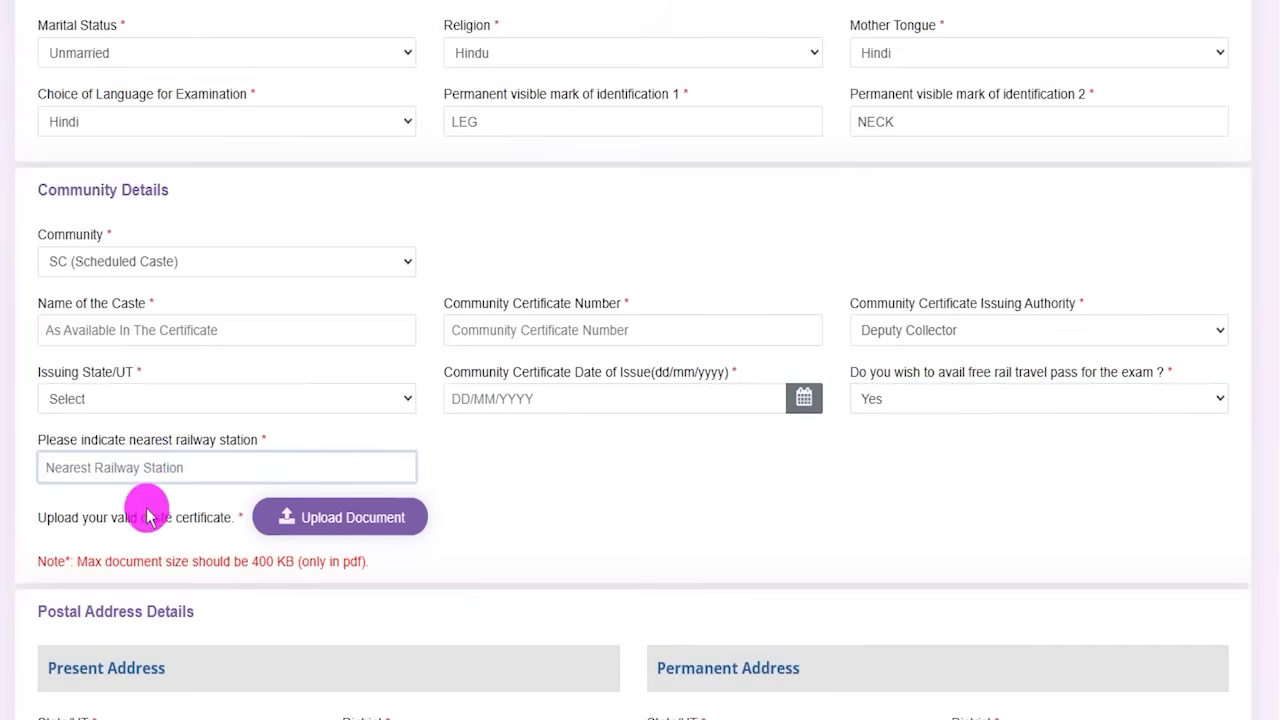
# Highlight the caste certificate upload label and its 400 KB PDF note, and mark Upload Document with a magenta tick
pyautogui.moveTo(55, 518); pyautogui.dragTo(162, 522)
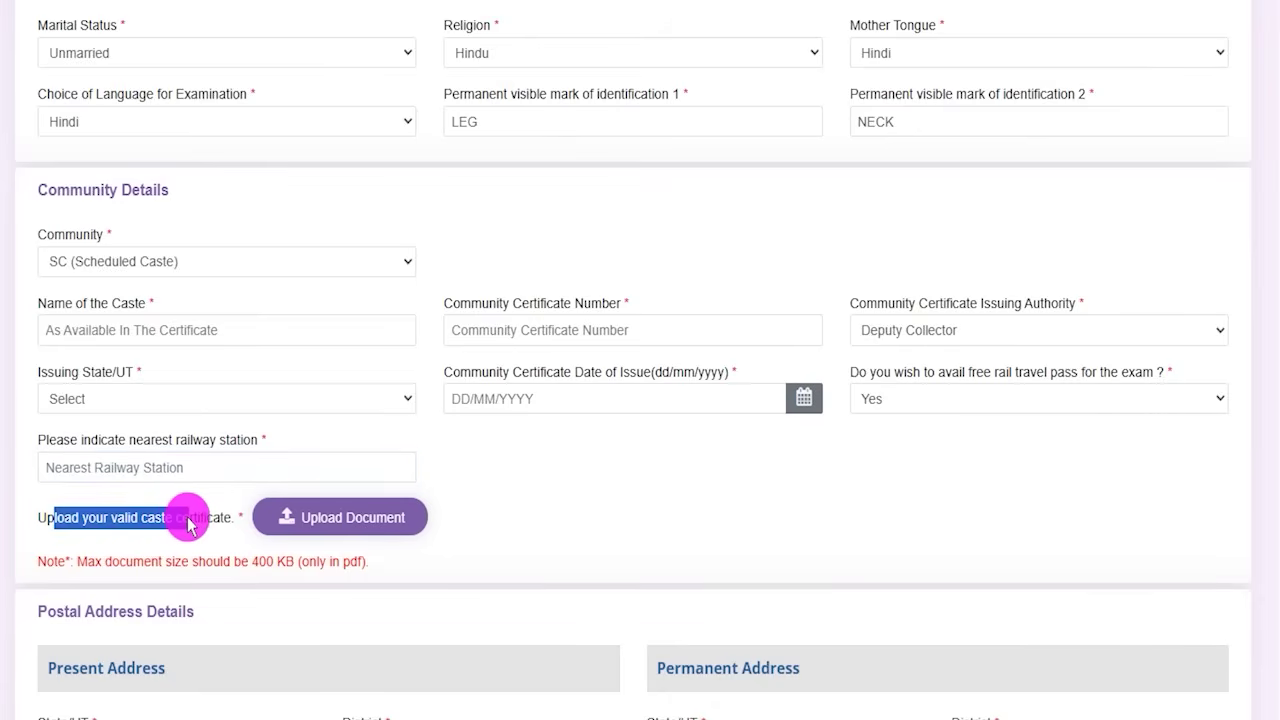
pyautogui.moveTo(252, 562); pyautogui.dragTo(360, 564)
pyautogui.click(500, 508)
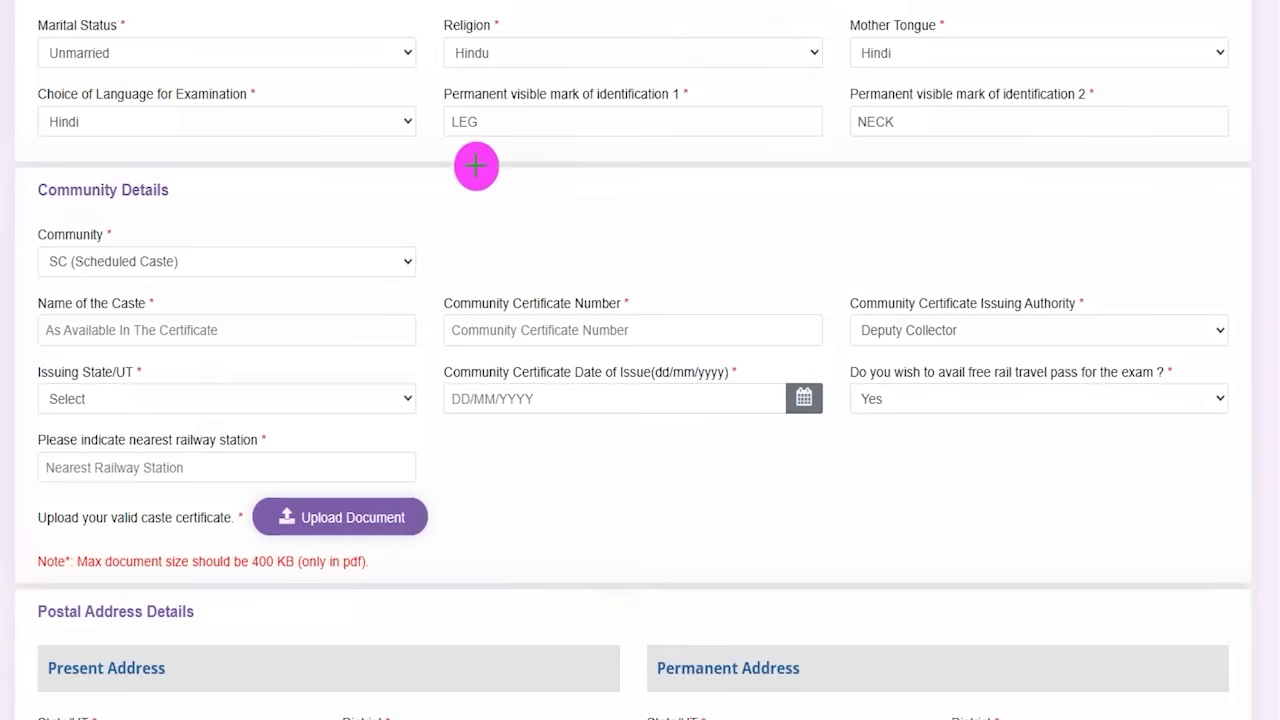
pyautogui.moveTo(432, 517); pyautogui.dragTo(483, 451)
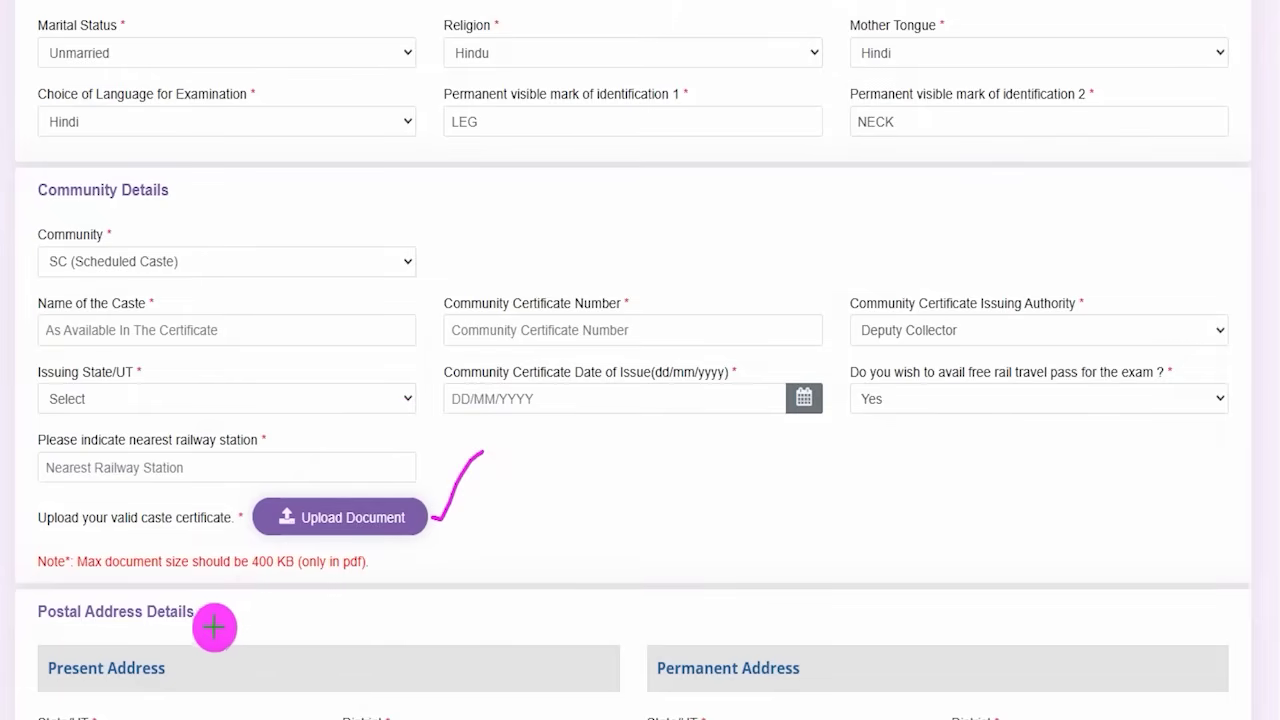
# Underline the State/UT, district, address, nearest city and pincode fields of the present address in magenta
pyautogui.scroll(-4, 284, 588)
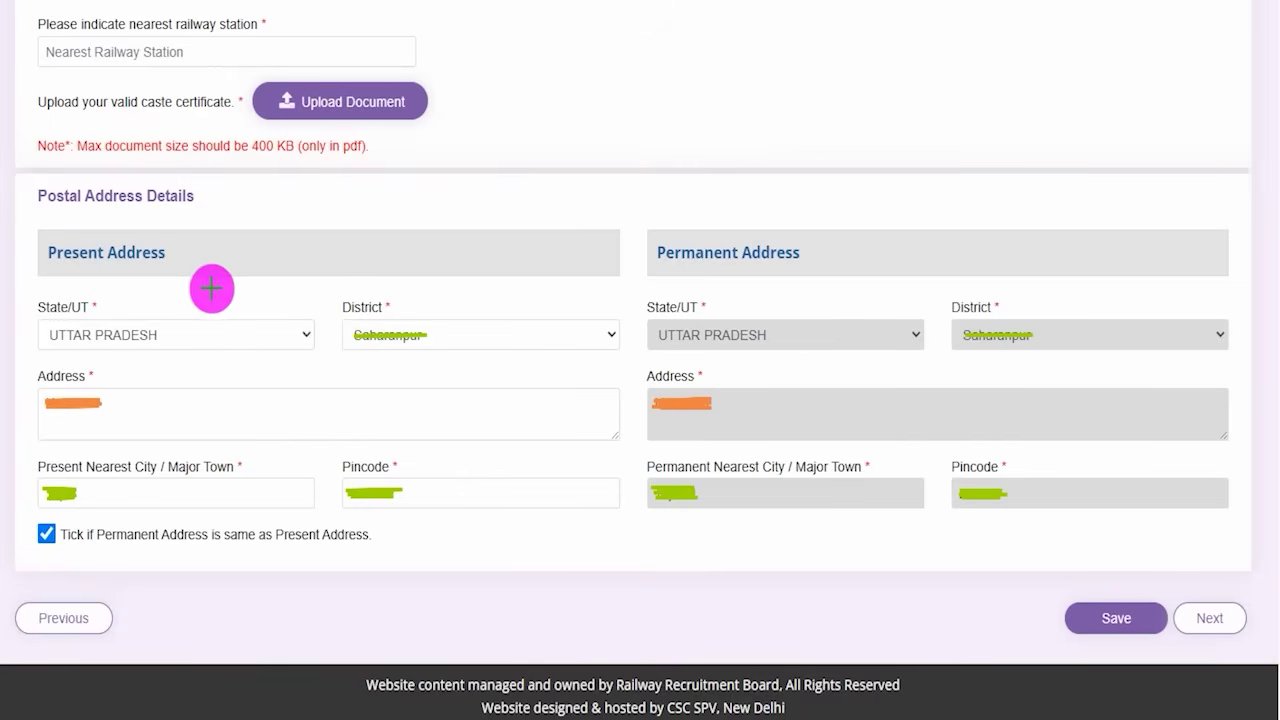
pyautogui.moveTo(129, 341); pyautogui.dragTo(186, 341)
pyautogui.moveTo(420, 346); pyautogui.dragTo(457, 345)
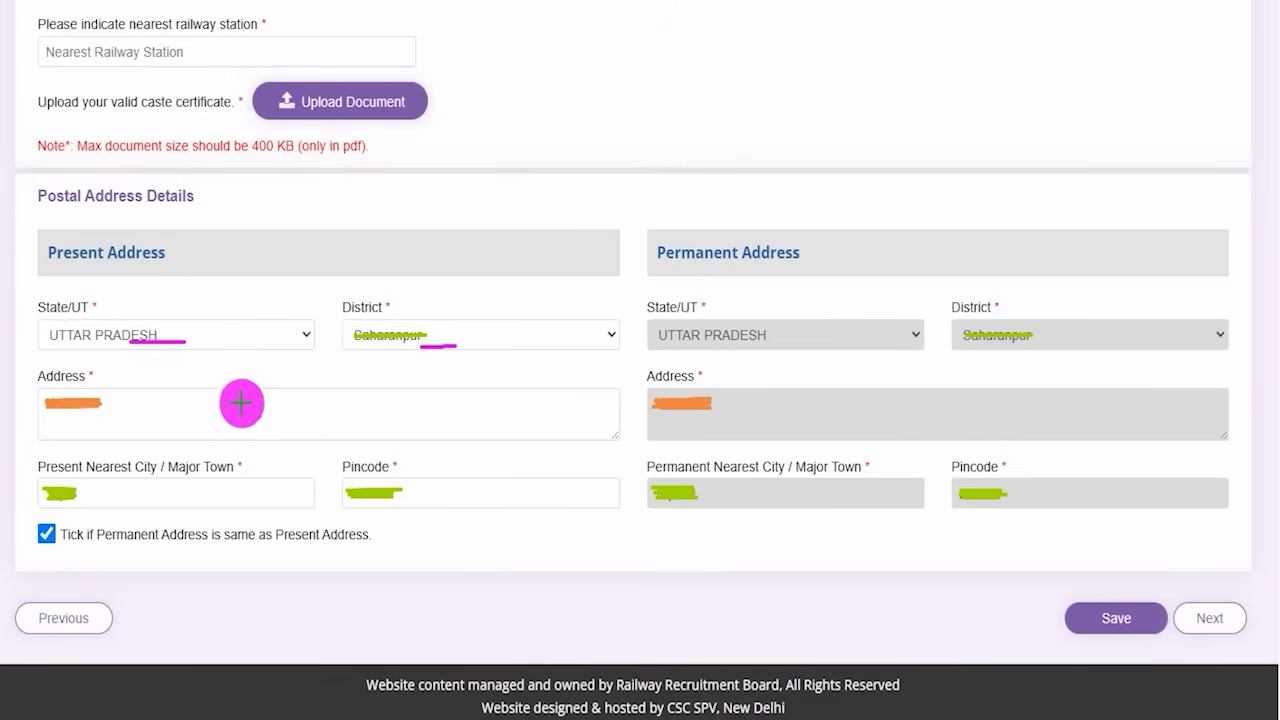
pyautogui.moveTo(130, 432); pyautogui.dragTo(162, 432)
pyautogui.moveTo(141, 489); pyautogui.dragTo(171, 489)
pyautogui.moveTo(397, 493); pyautogui.dragTo(450, 493)
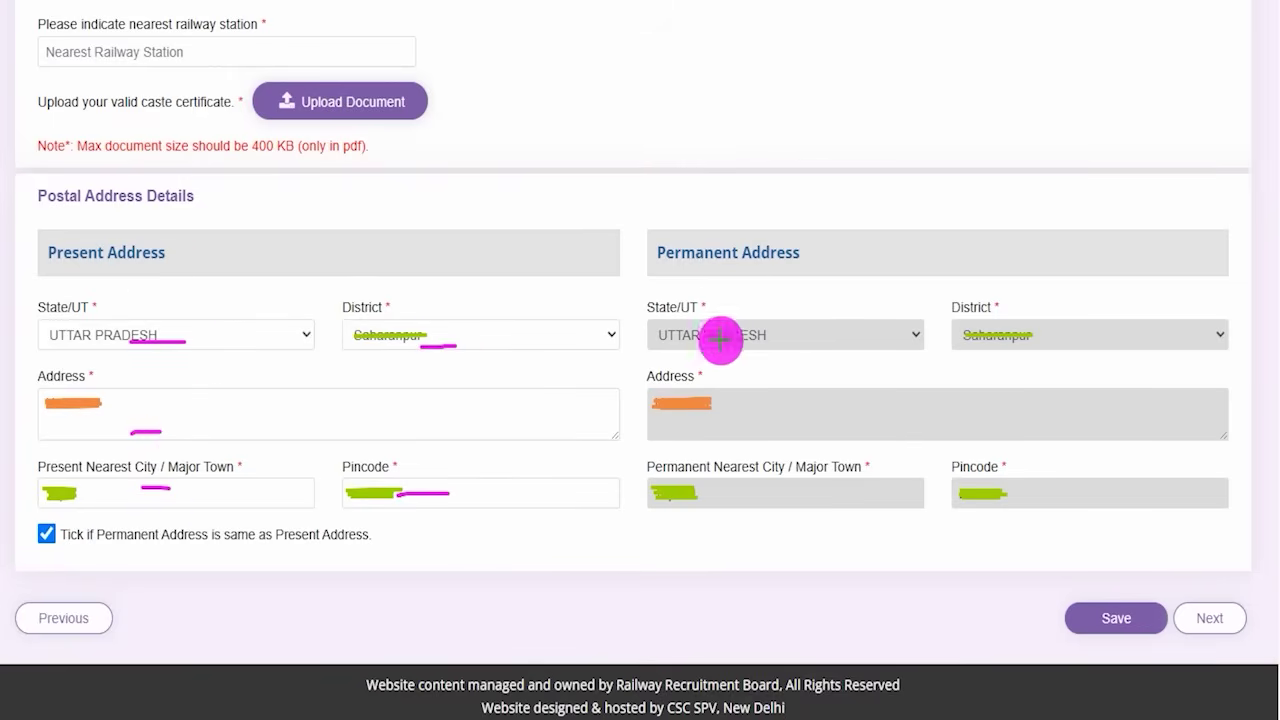
# Tick the Permanent Address heading and underline its state, district, address, nearest city and pincode fields in magenta
pyautogui.moveTo(843, 220); pyautogui.dragTo(856, 203)
pyautogui.moveTo(752, 334); pyautogui.dragTo(800, 333)
pyautogui.moveTo(1100, 334); pyautogui.dragTo(1110, 333)
pyautogui.moveTo(754, 418); pyautogui.dragTo(800, 418)
pyautogui.moveTo(746, 491); pyautogui.dragTo(836, 508)
pyautogui.moveTo(1098, 498); pyautogui.dragTo(1122, 498)
# Add magenta ticks at the Present Address and Permanent Address headings and at the same-address checkbox
pyautogui.moveTo(879, 258); pyautogui.dragTo(934, 205)
pyautogui.moveTo(186, 252); pyautogui.dragTo(244, 192)
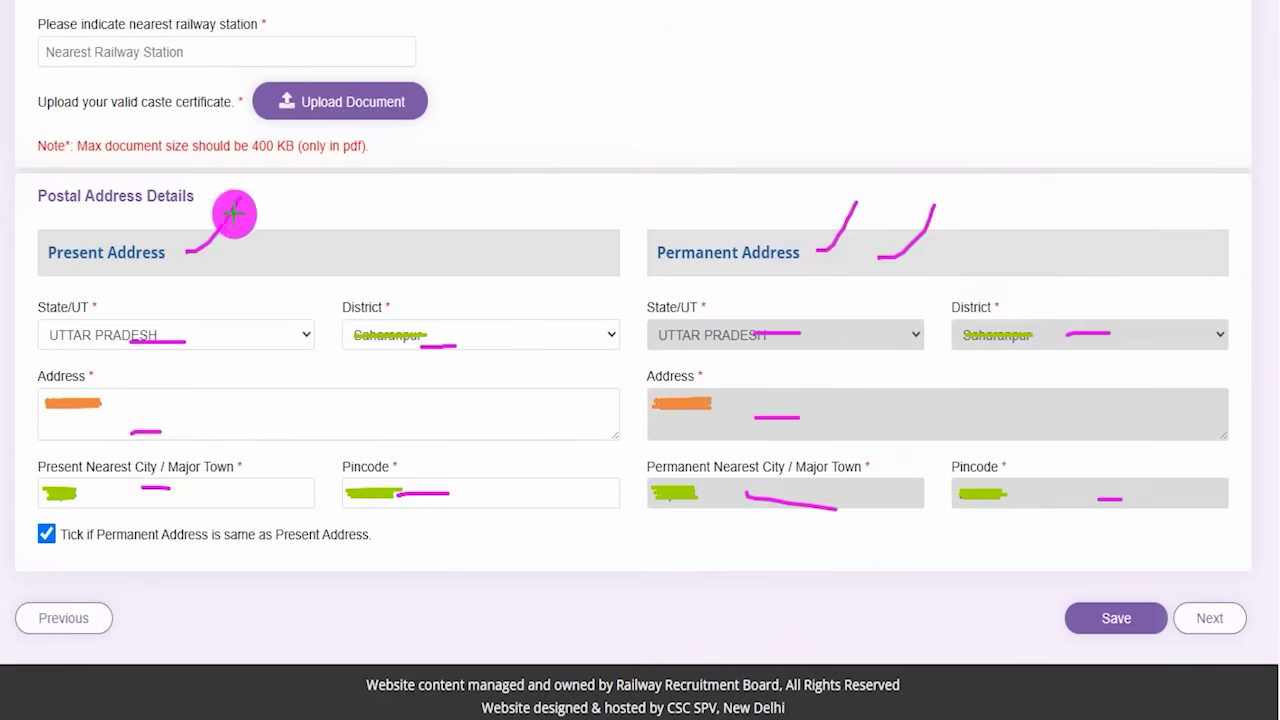
pyautogui.moveTo(50, 555); pyautogui.dragTo(95, 505)
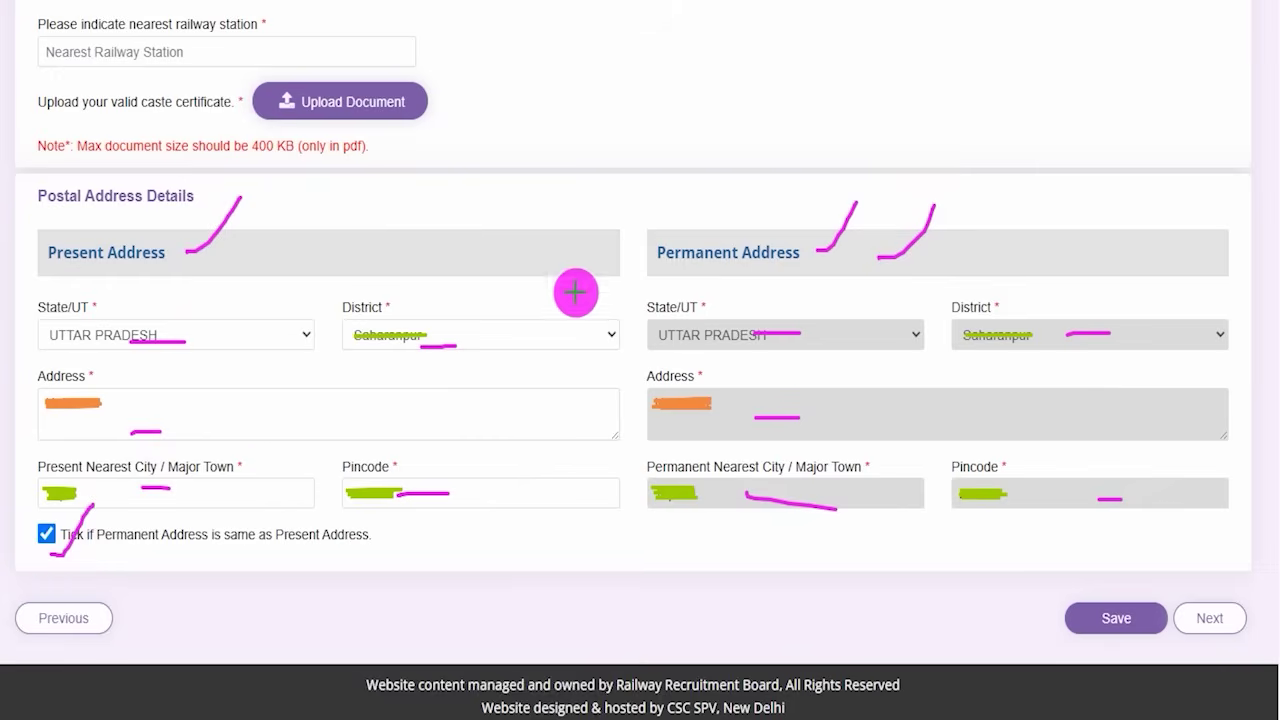
pyautogui.moveTo(635, 267); pyautogui.dragTo(697, 162)
pyautogui.moveTo(106, 263); pyautogui.dragTo(184, 175)
# Underline the permanent address box further and draw magenta arrows pointing to Save and Next
pyautogui.moveTo(848, 401); pyautogui.dragTo(1036, 425)
pyautogui.moveTo(1089, 415); pyautogui.dragTo(1143, 415)
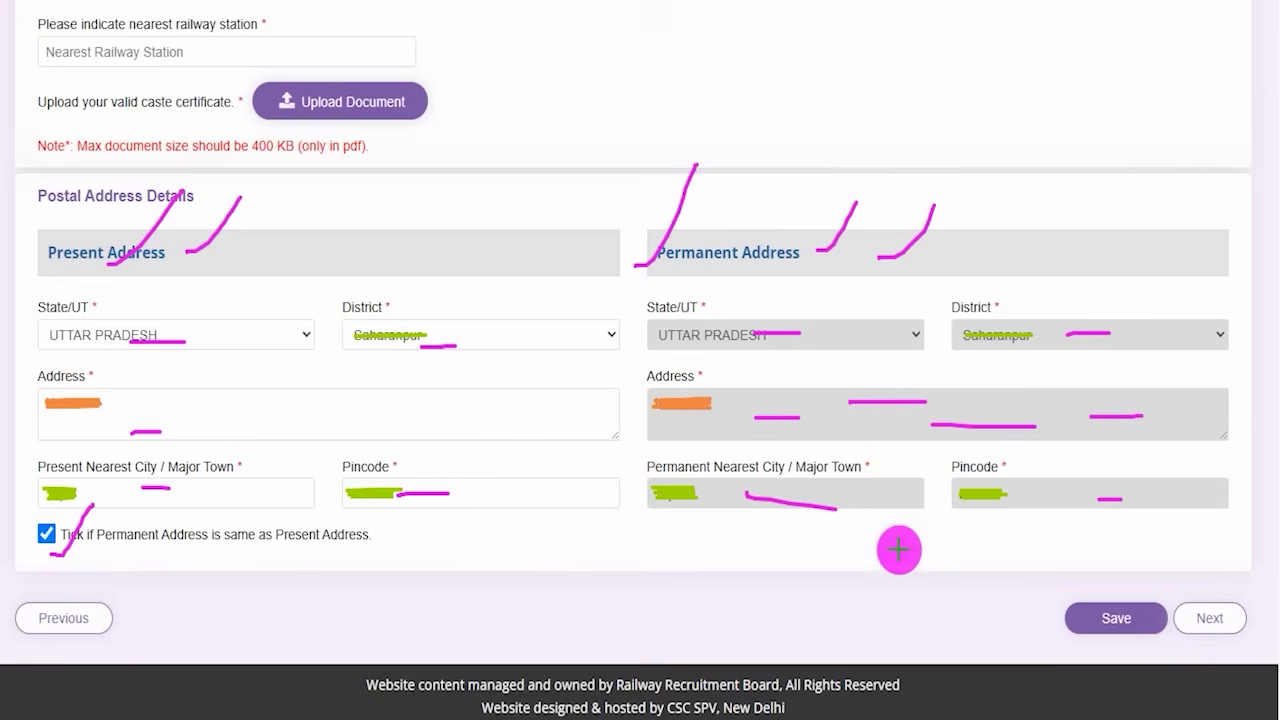
pyautogui.moveTo(672, 612); pyautogui.dragTo(1047, 620)
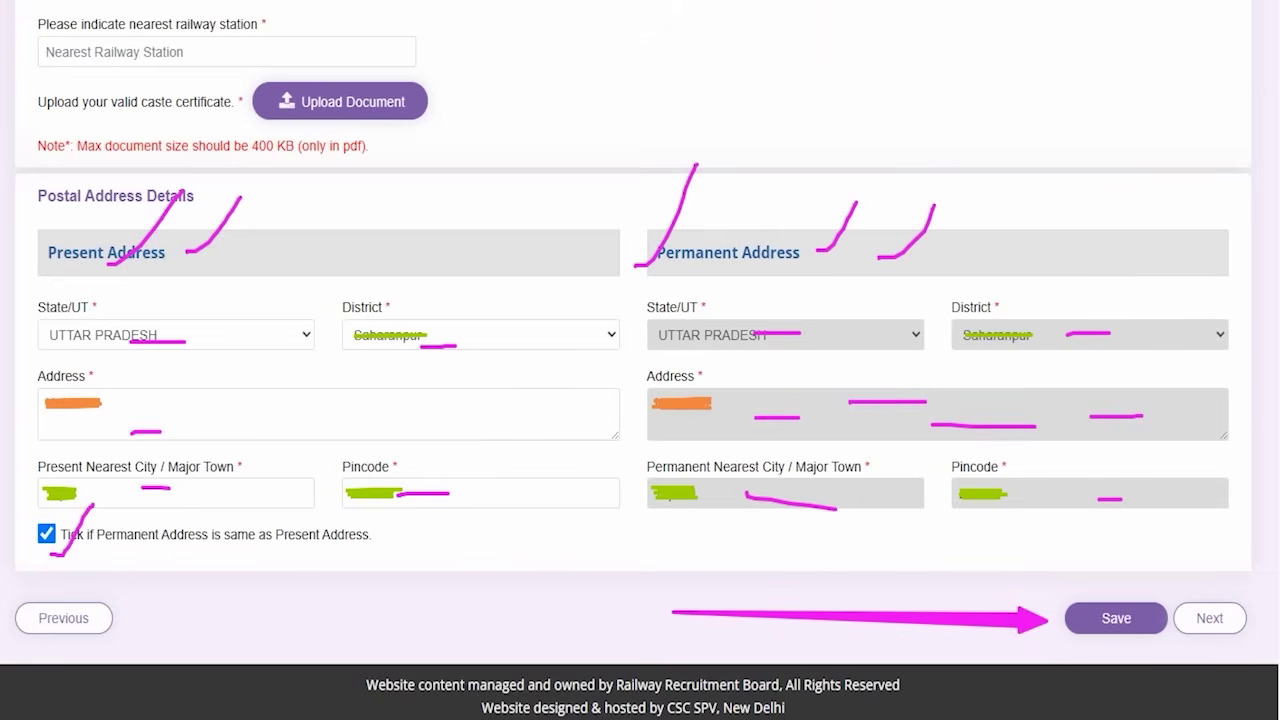
pyautogui.moveTo(1240, 380); pyautogui.dragTo(1230, 580)
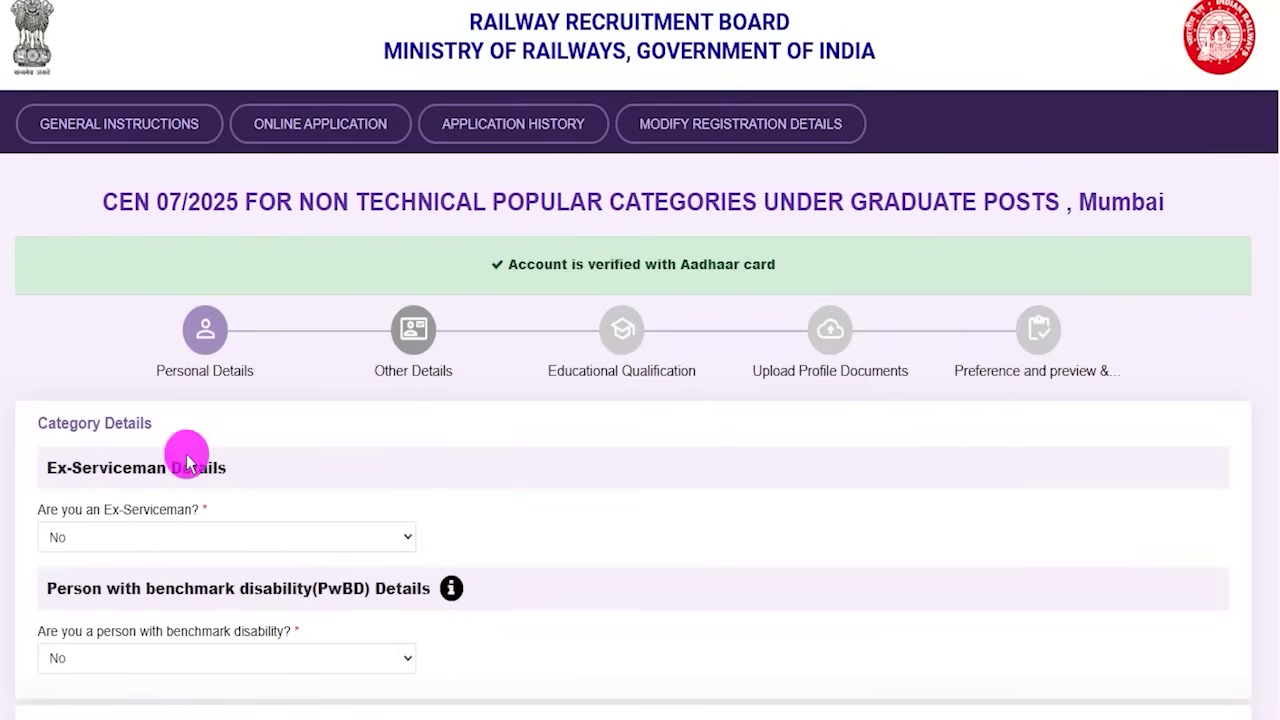
# Highlight the Ex-Serviceman Details heading and set the ex-serviceman answer to Yes
pyautogui.moveTo(72, 468); pyautogui.dragTo(192, 468)
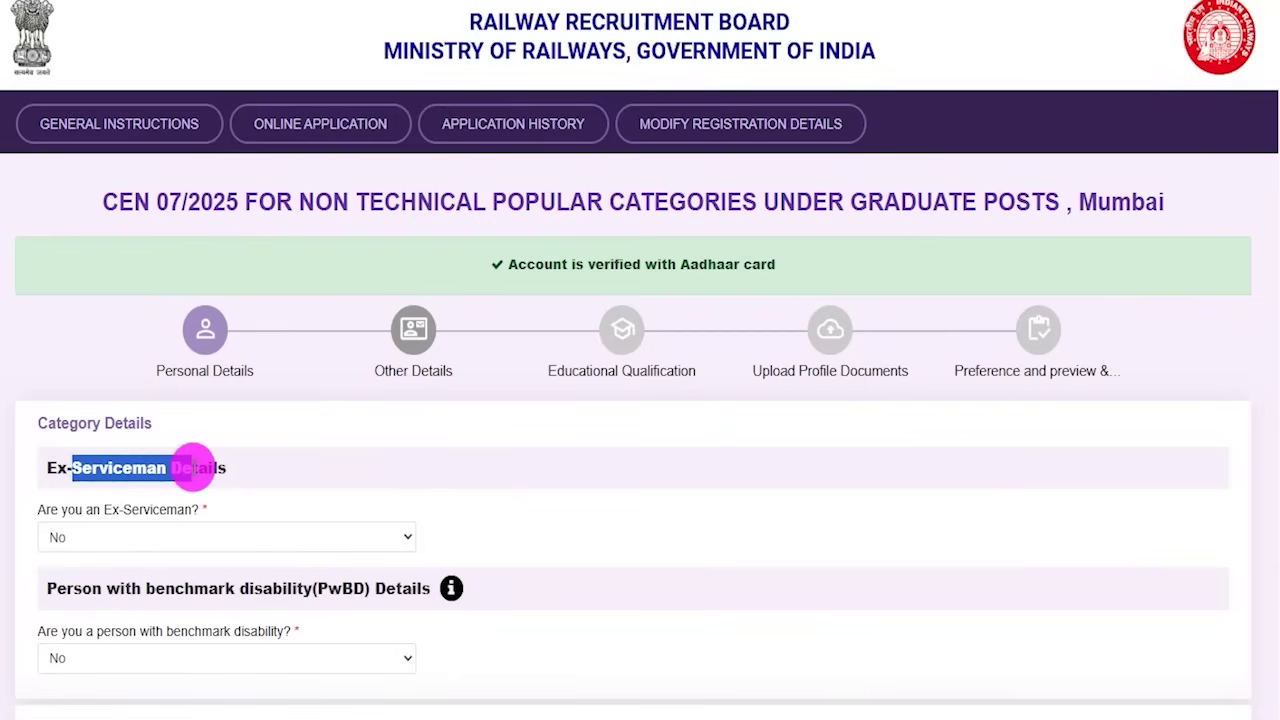
pyautogui.click(173, 537)
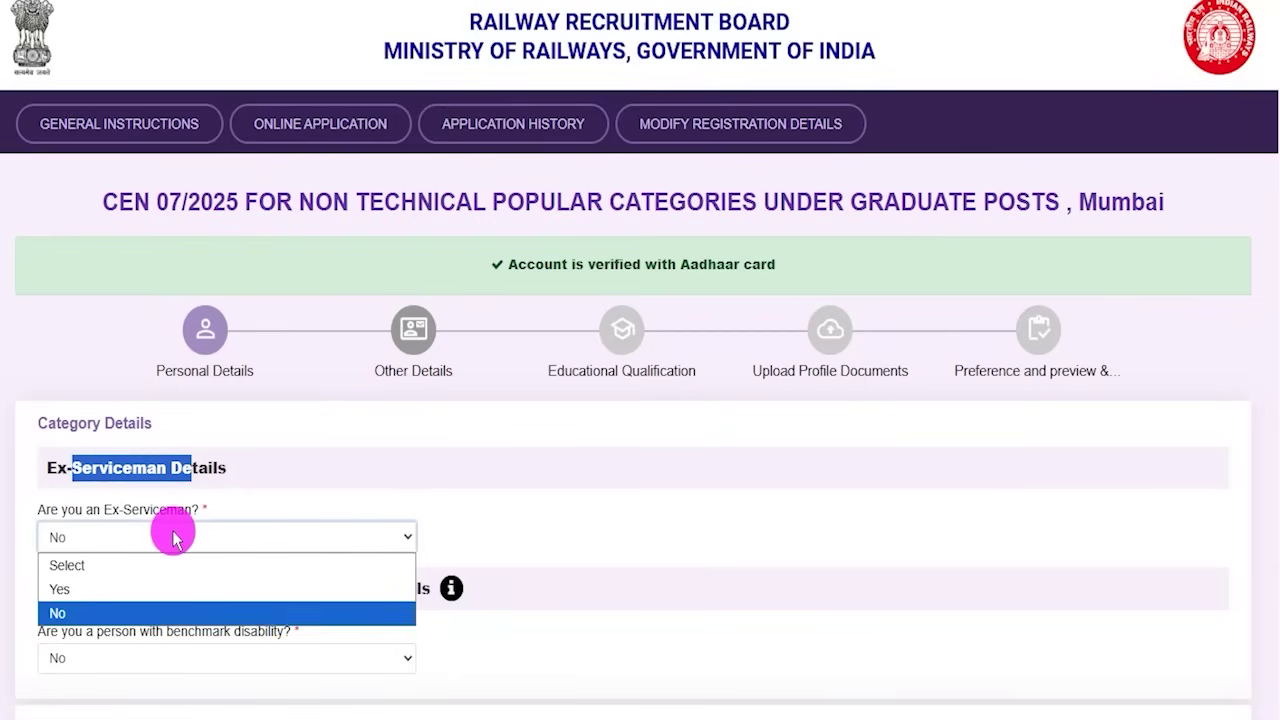
pyautogui.click(94, 589)
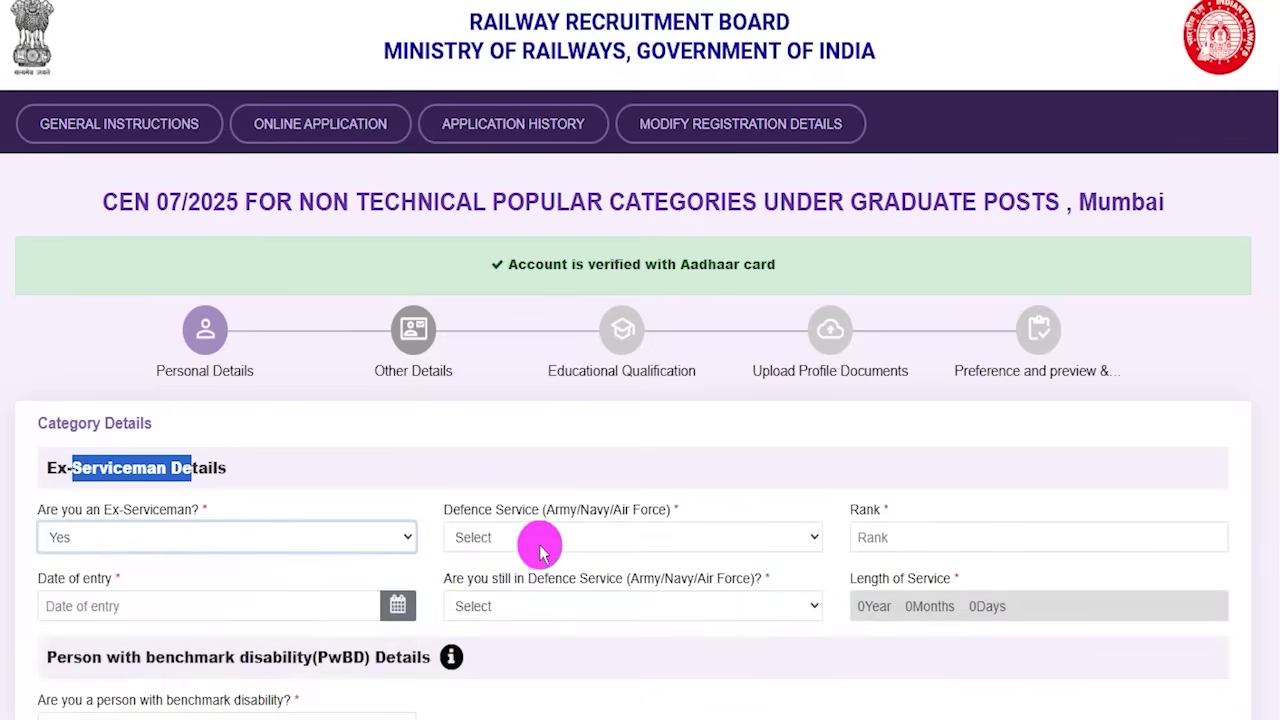
# Examine the defence service choices, rank, date of entry, still-in-service and length of service fields
pyautogui.click(642, 540)
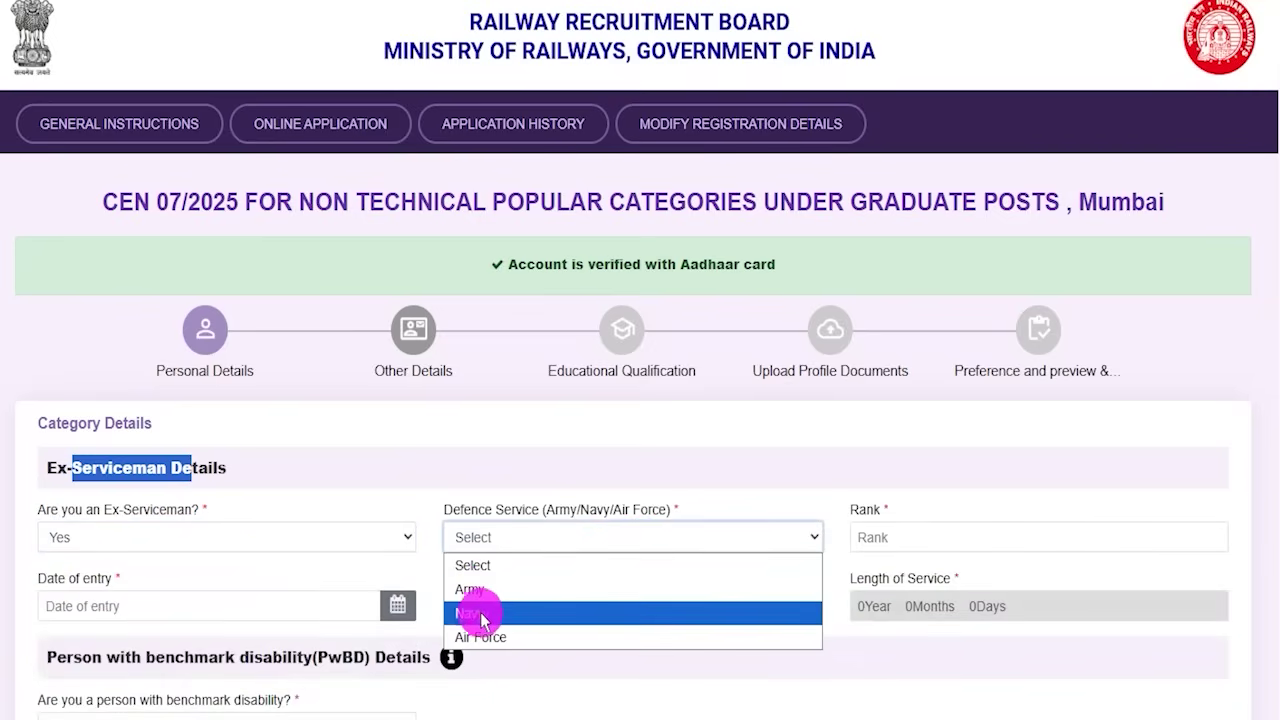
pyautogui.click(878, 535)
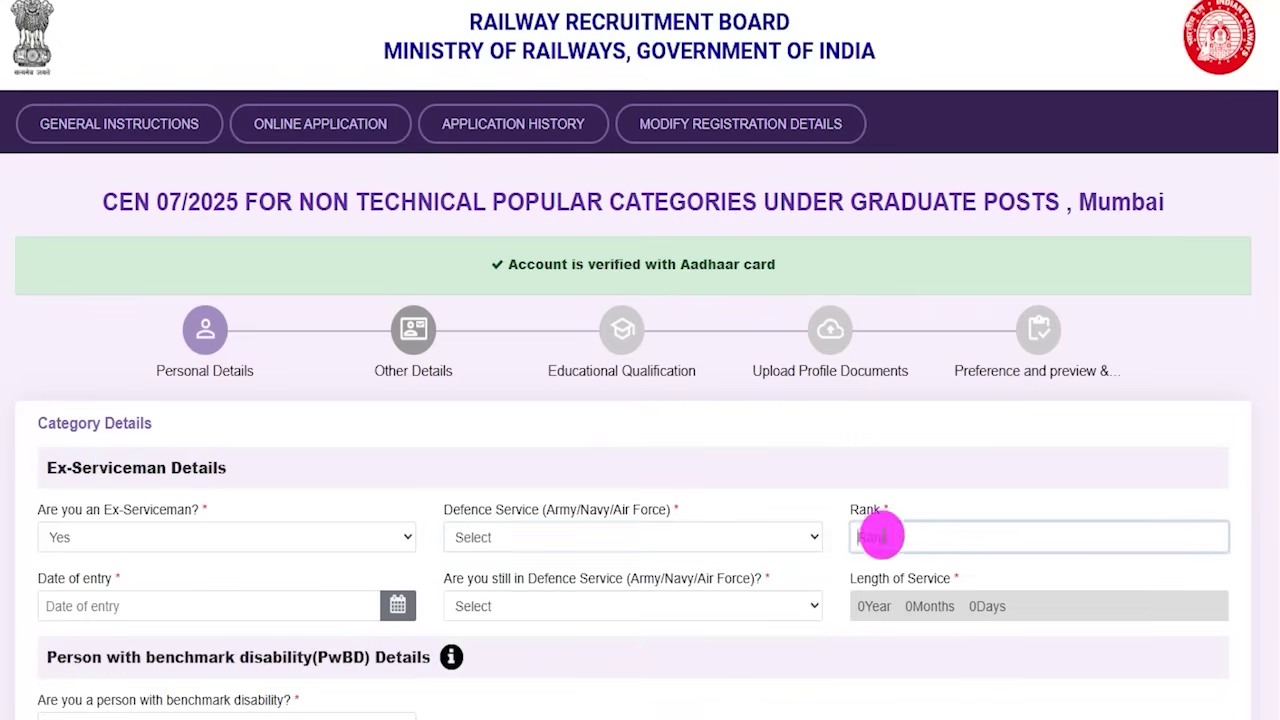
pyautogui.click(397, 605)
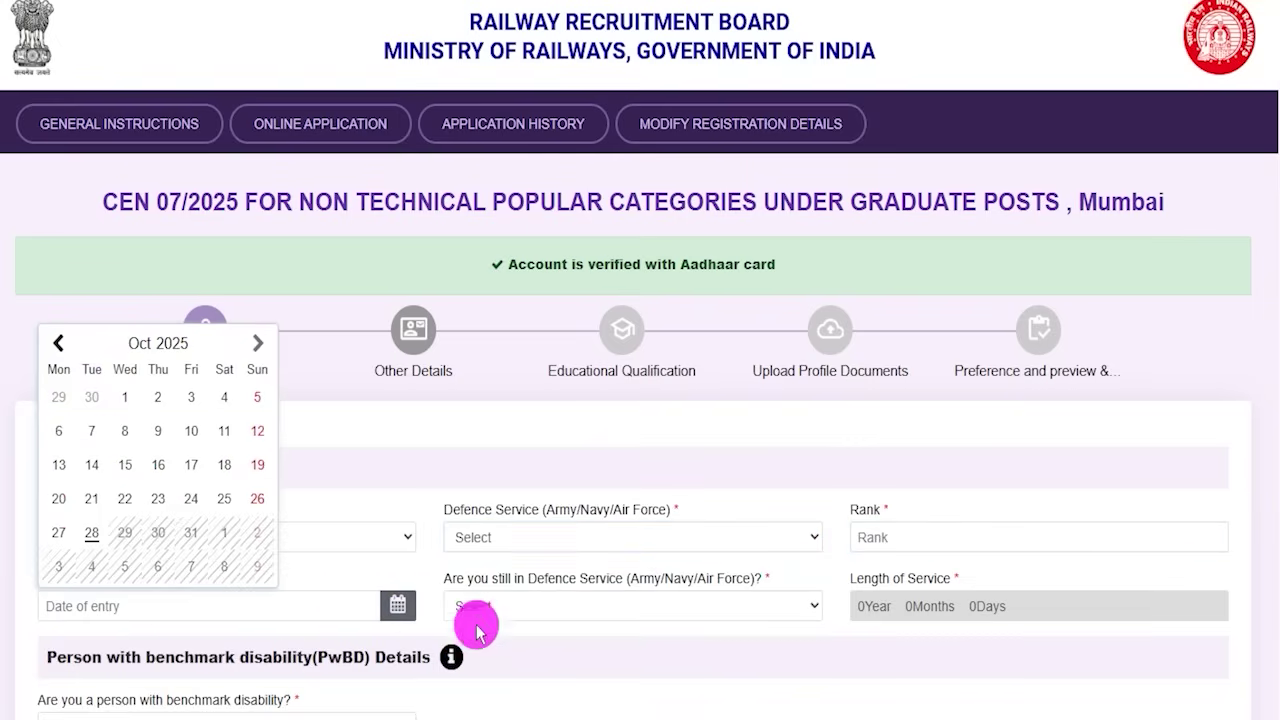
pyautogui.click(618, 643)
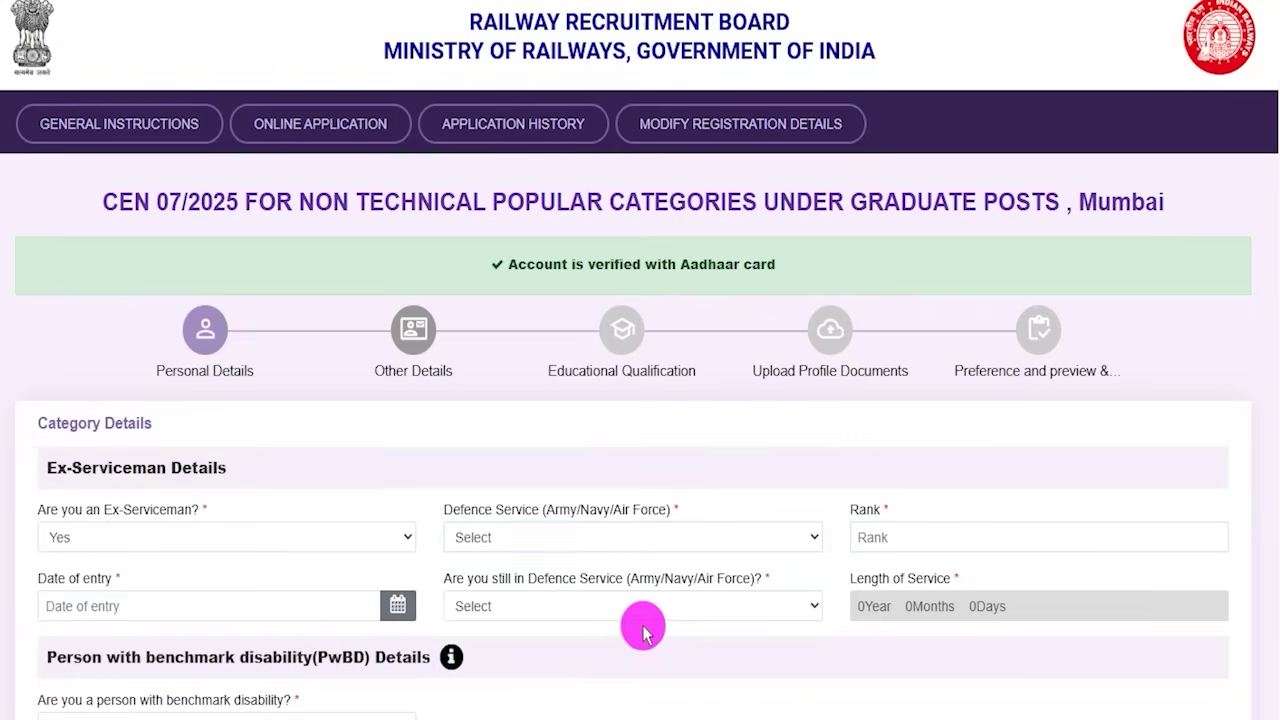
pyautogui.click(757, 606)
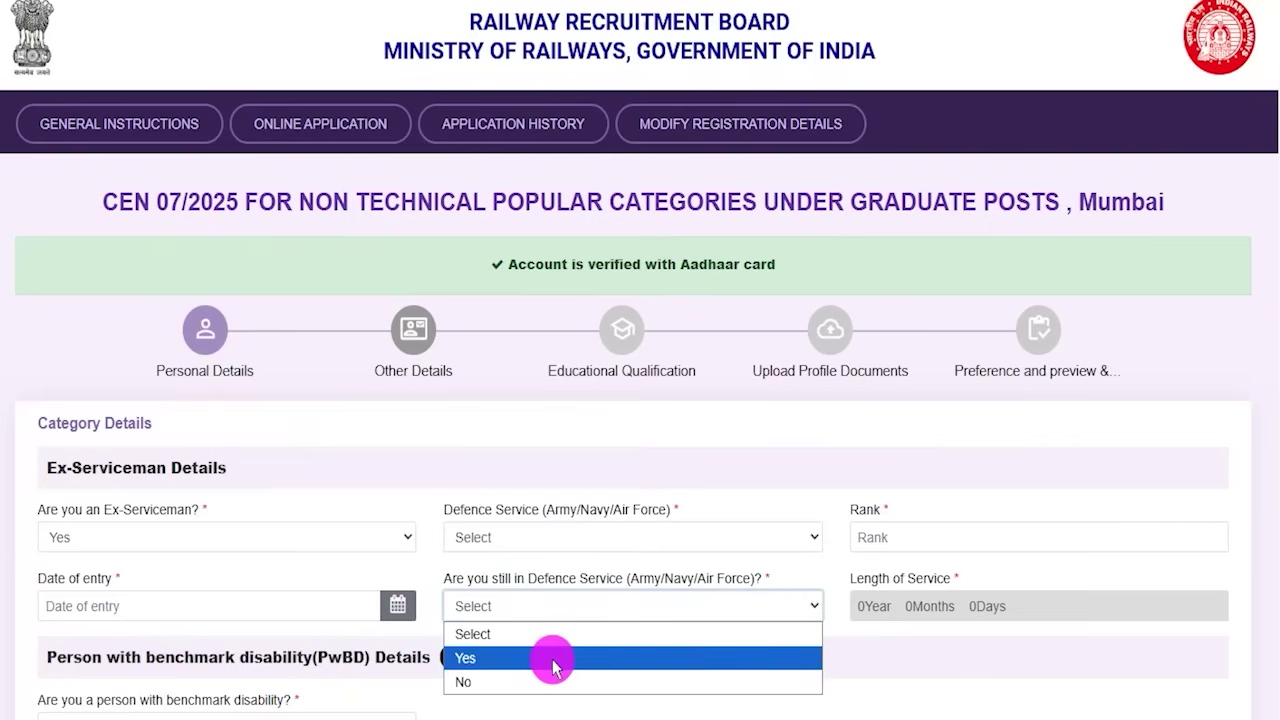
pyautogui.click(908, 637)
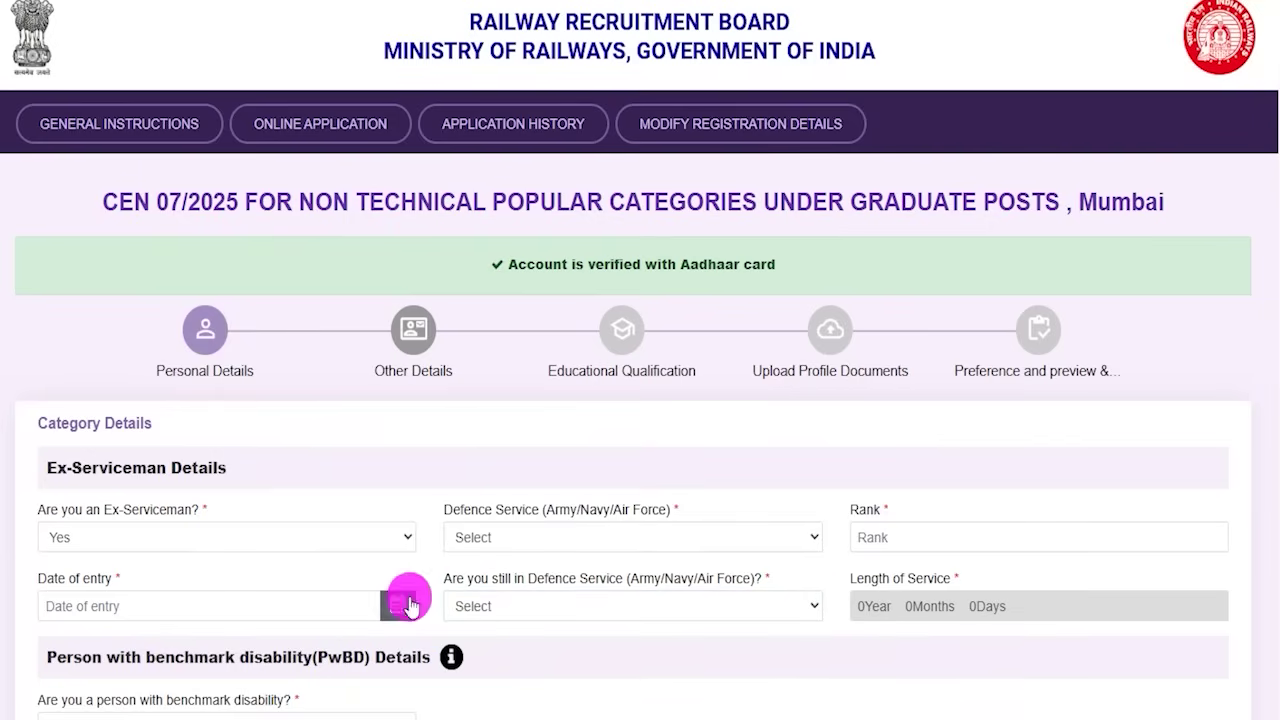
pyautogui.moveTo(872, 590); pyautogui.dragTo(947, 606)
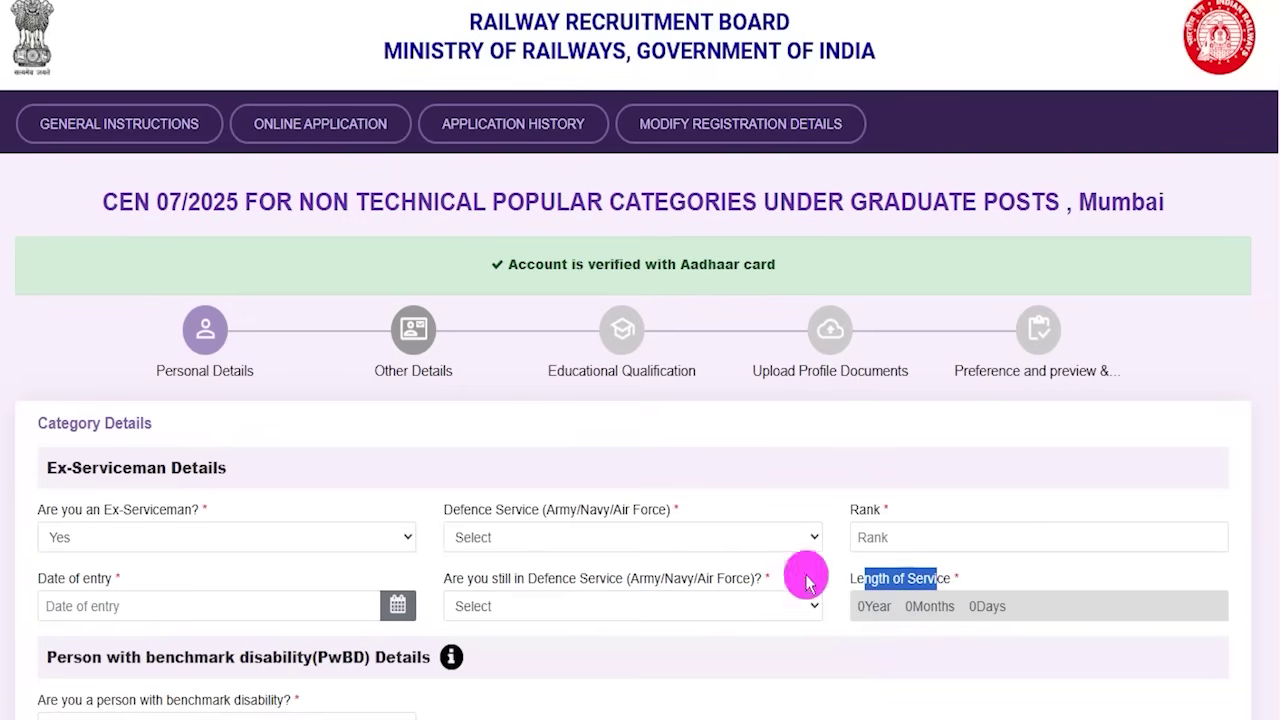
# Set the ex-serviceman answer to No in the Ex-Serviceman Details section
pyautogui.click(165, 541)
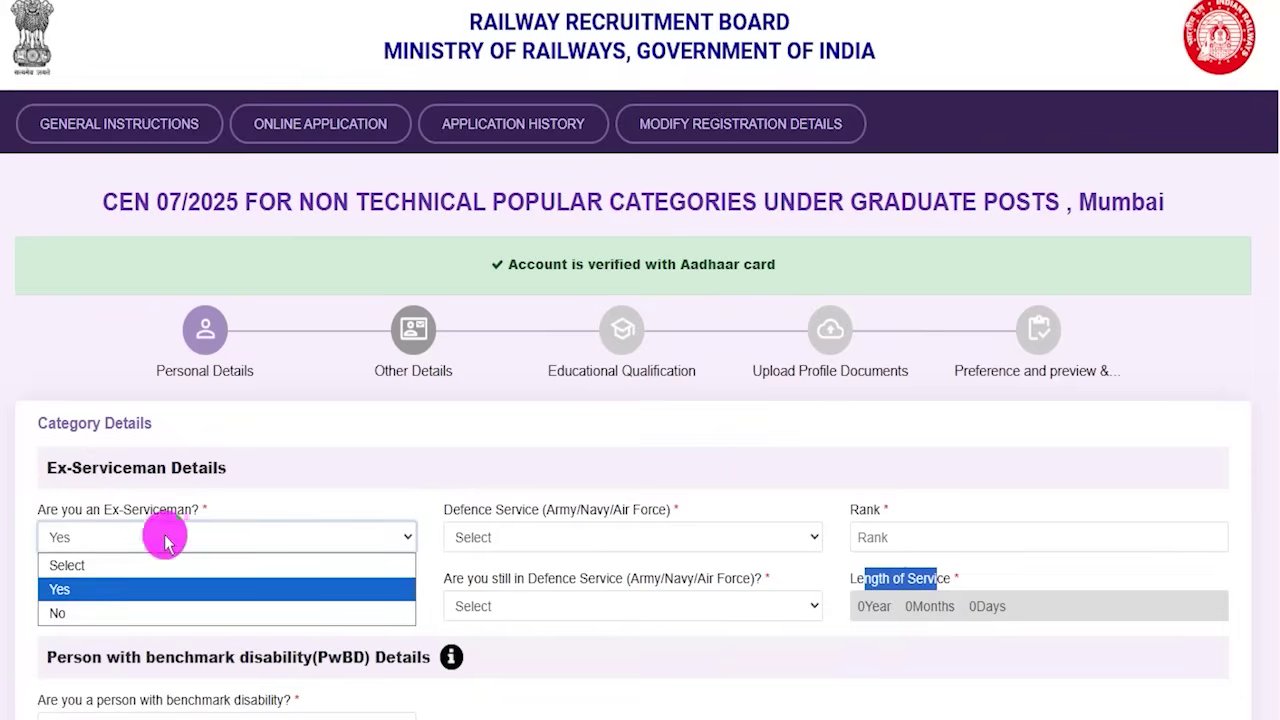
pyautogui.click(95, 609)
pyautogui.click(594, 553)
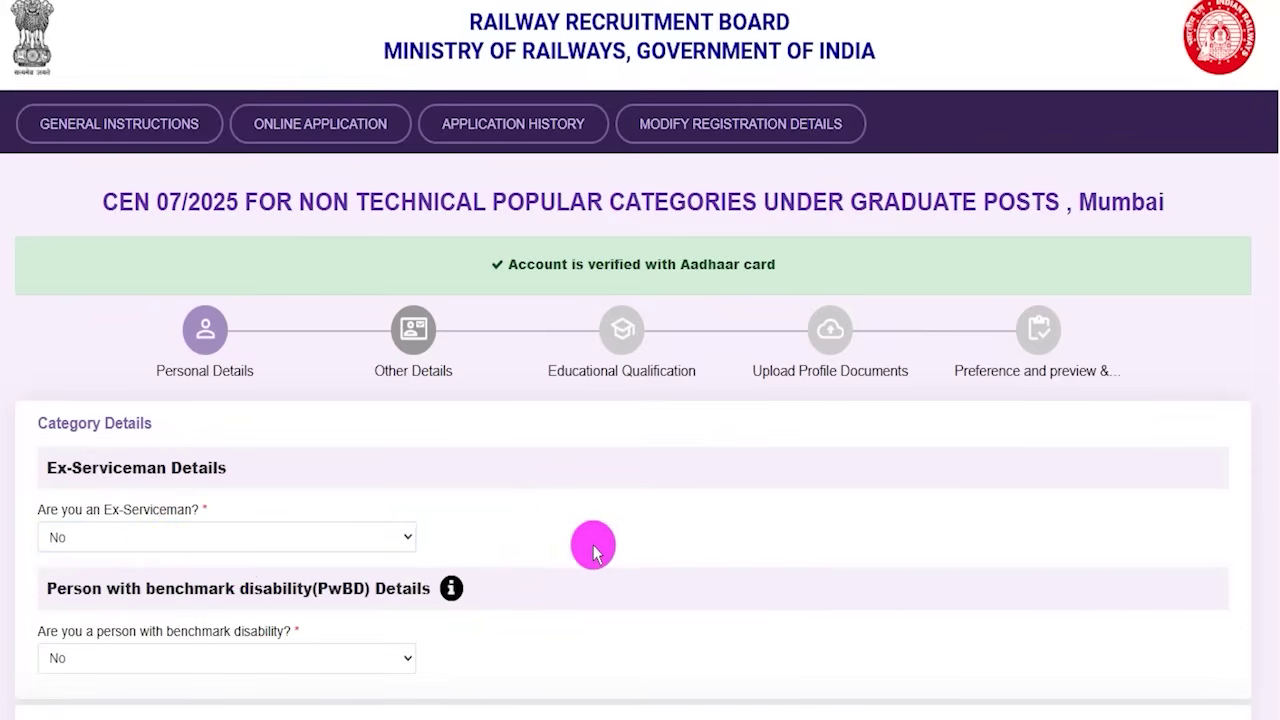
# Highlight PwBD in the benchmark disability heading and set the benchmark disability answer to Yes
pyautogui.scroll(-2, 530, 597)
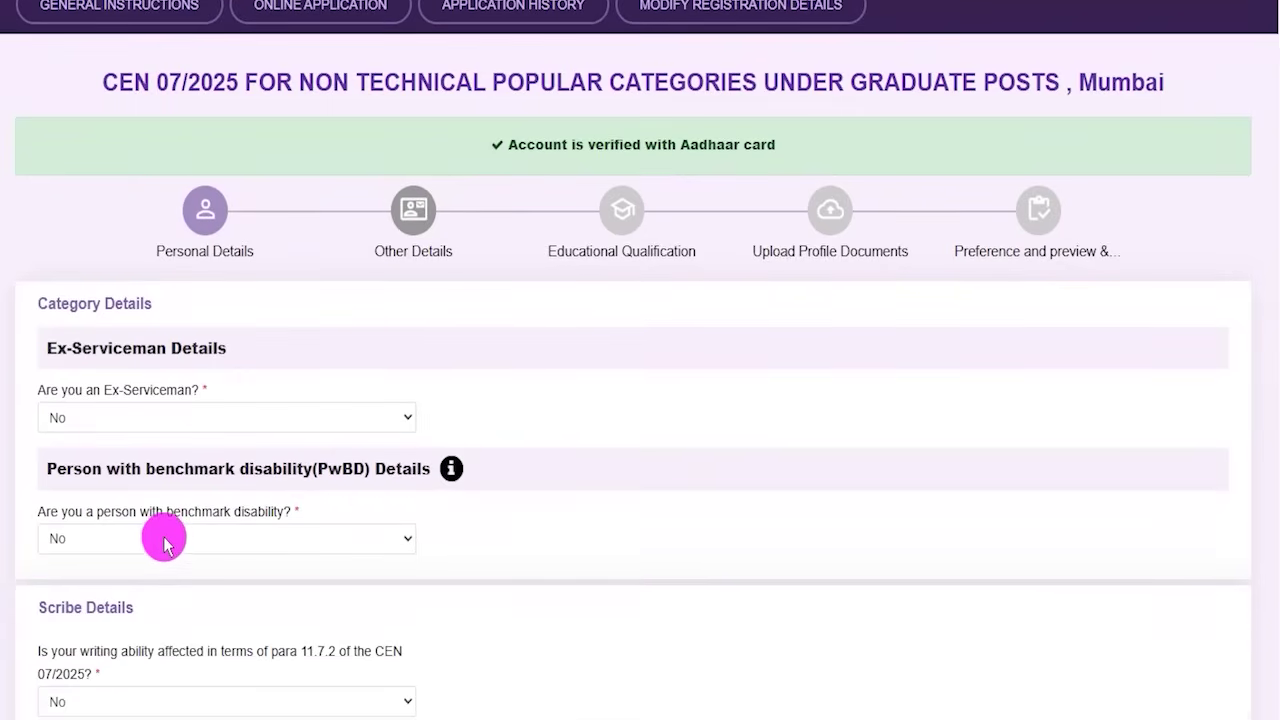
pyautogui.scroll(-1, 165, 541)
pyautogui.moveTo(317, 389); pyautogui.dragTo(373, 389)
pyautogui.click(103, 459)
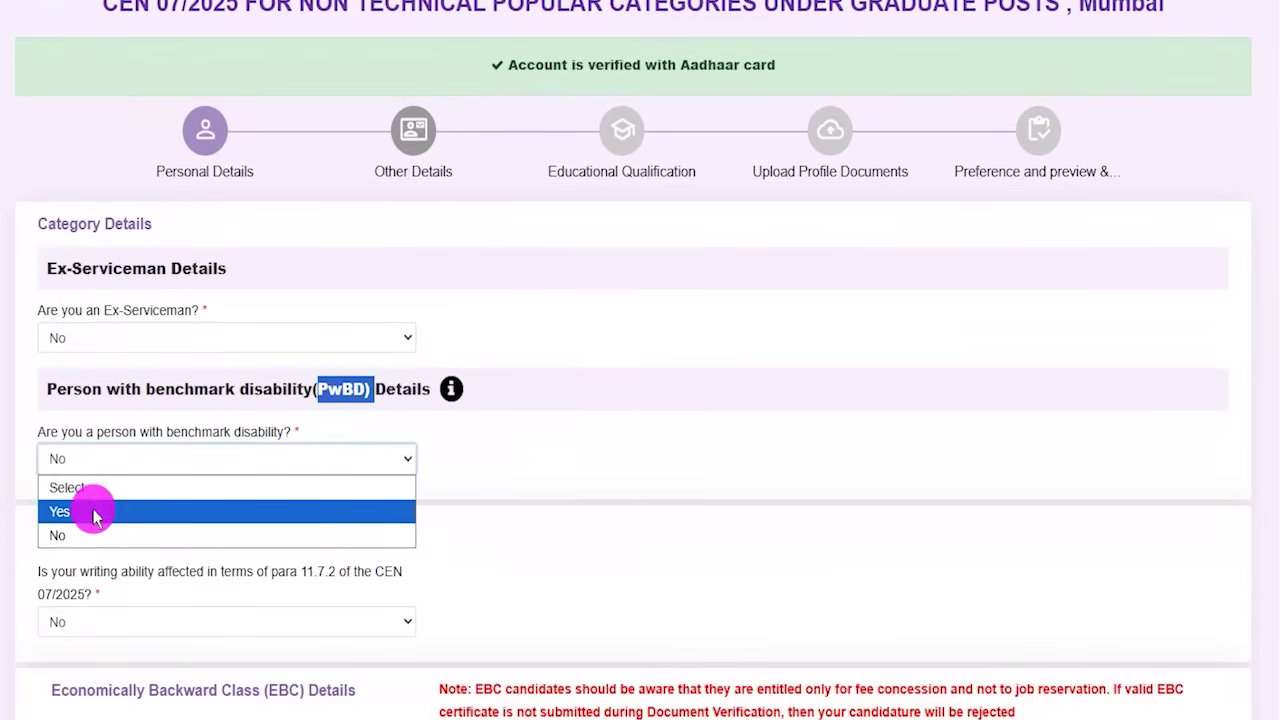
pyautogui.click(91, 508)
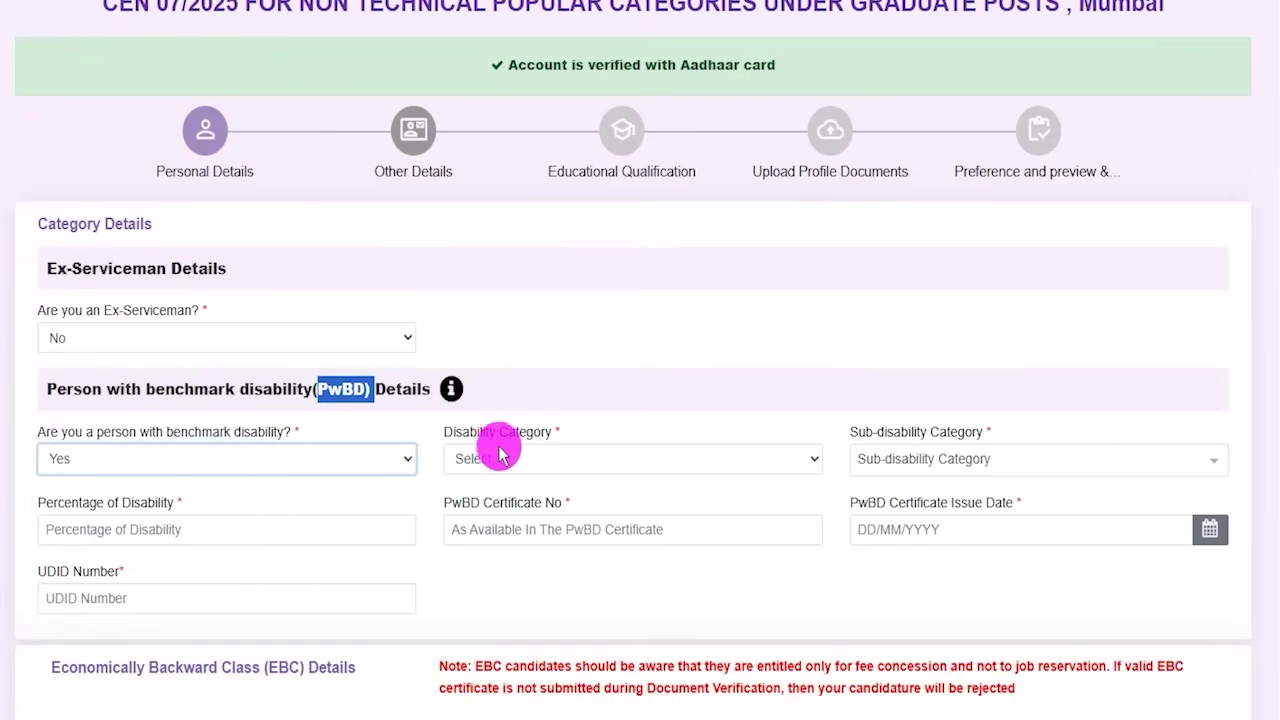
# Examine the disability category and sub-category choices and the percentage, PwBD certificate number, issue date and UDID number fields
pyautogui.click(530, 462)
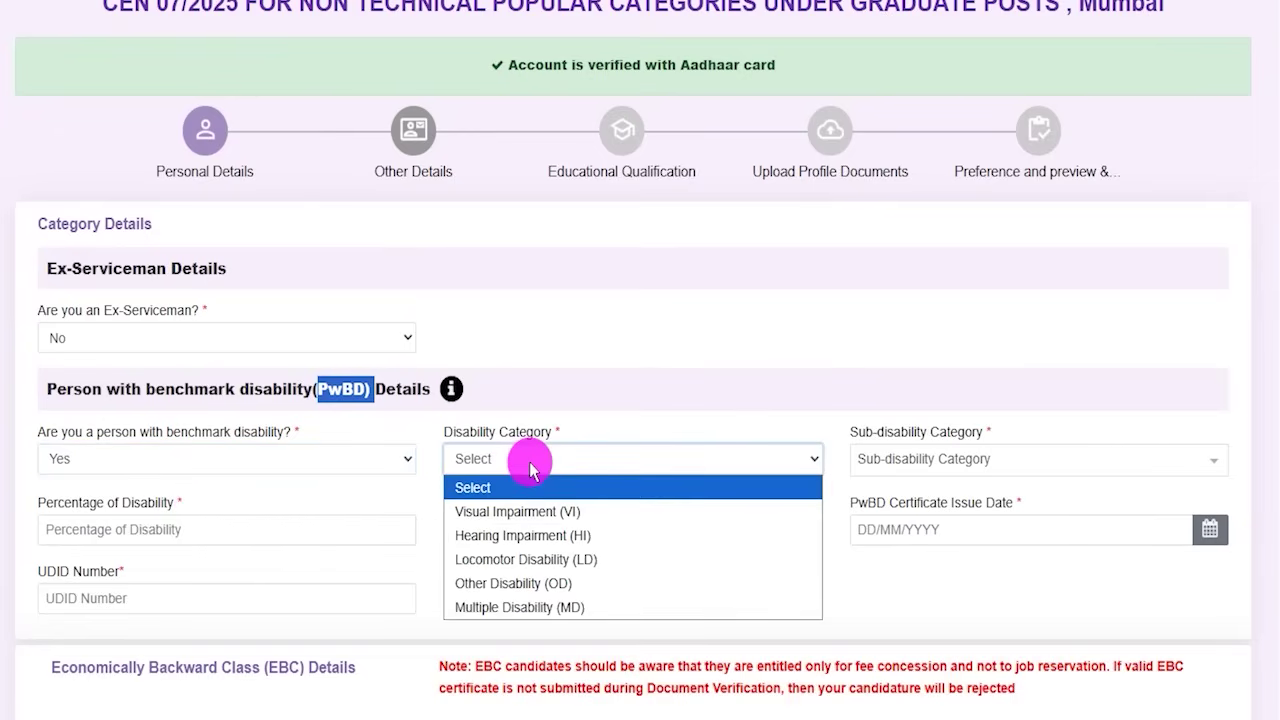
pyautogui.click(940, 462)
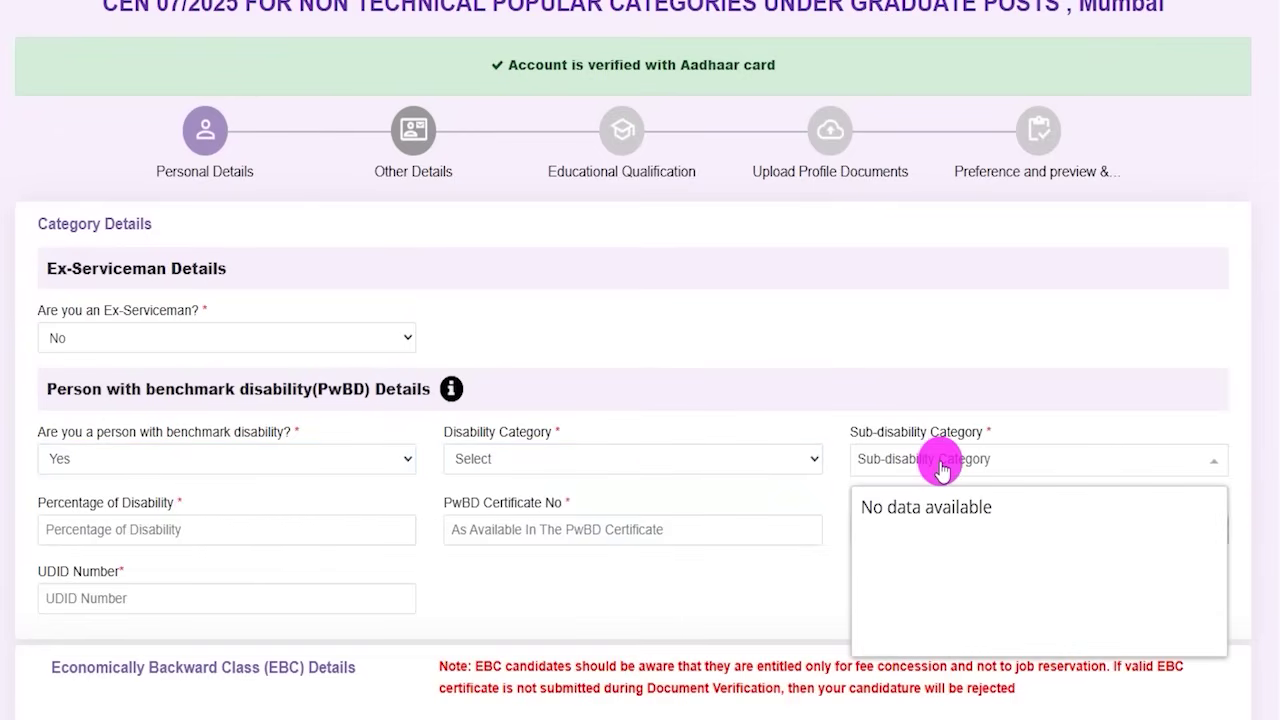
pyautogui.click(185, 526)
pyautogui.moveTo(480, 502); pyautogui.dragTo(540, 517)
pyautogui.click(605, 533)
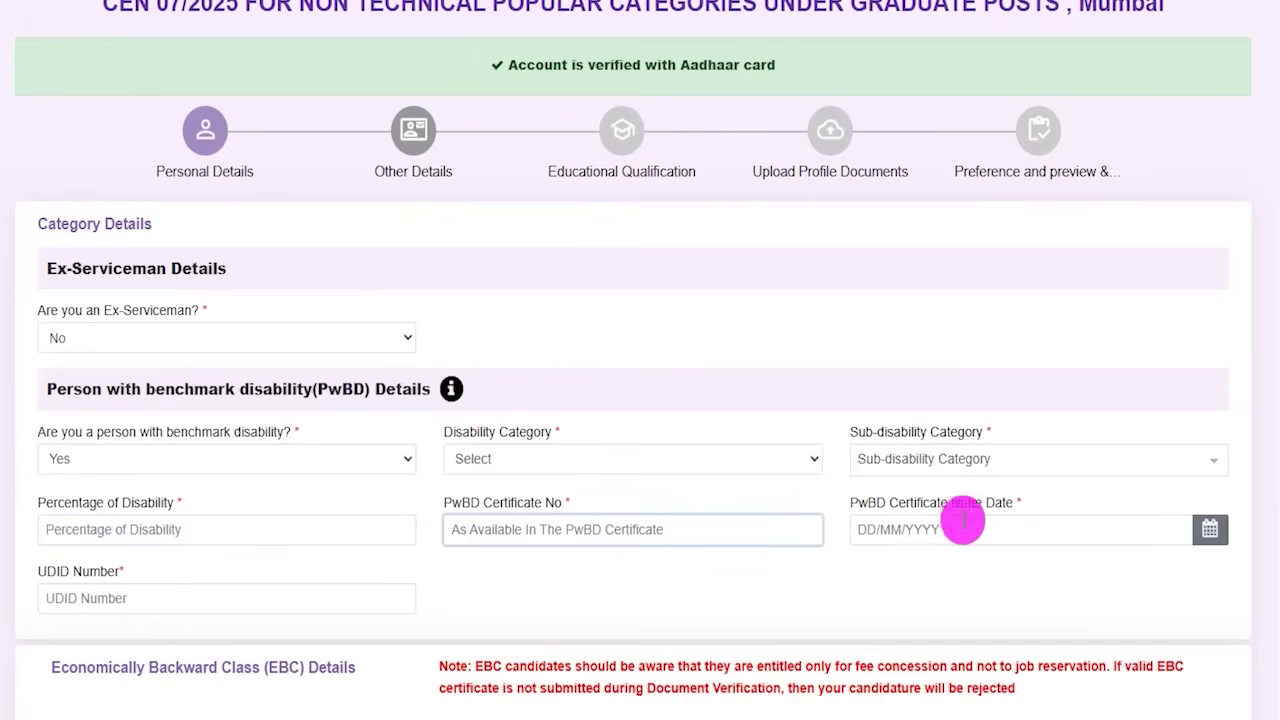
pyautogui.click(1208, 529)
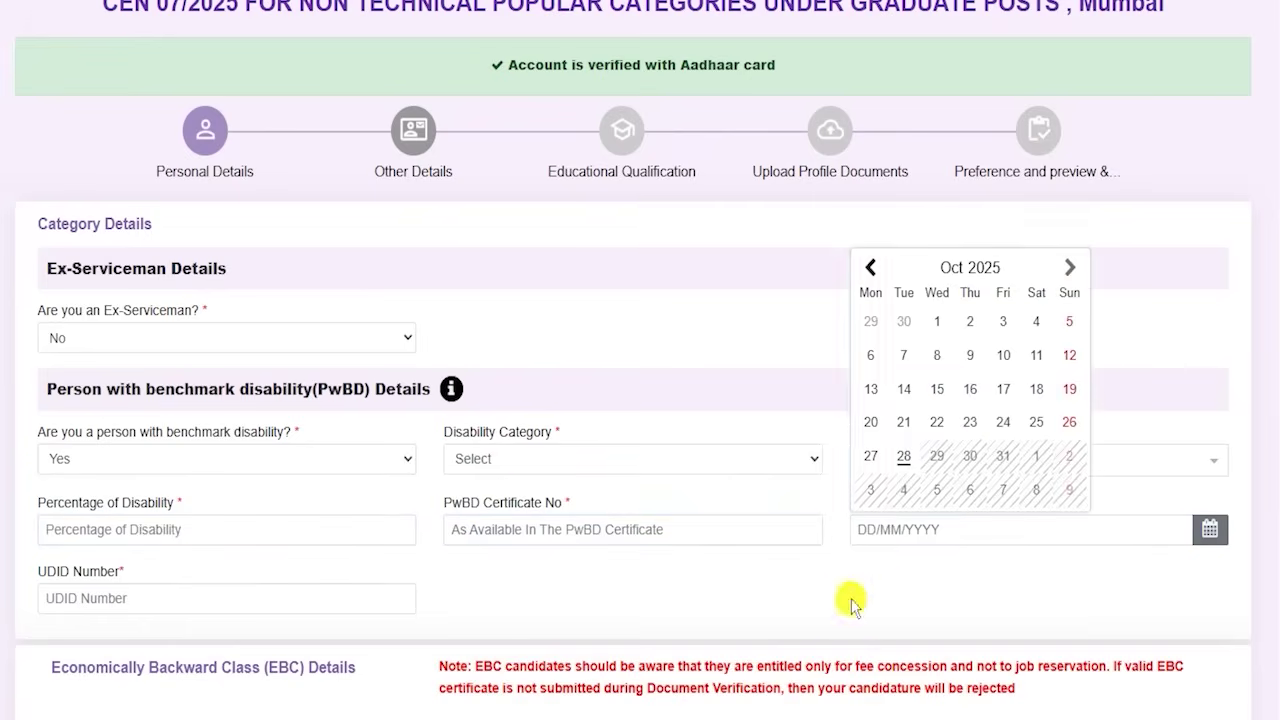
pyautogui.click(594, 569)
pyautogui.click(101, 597)
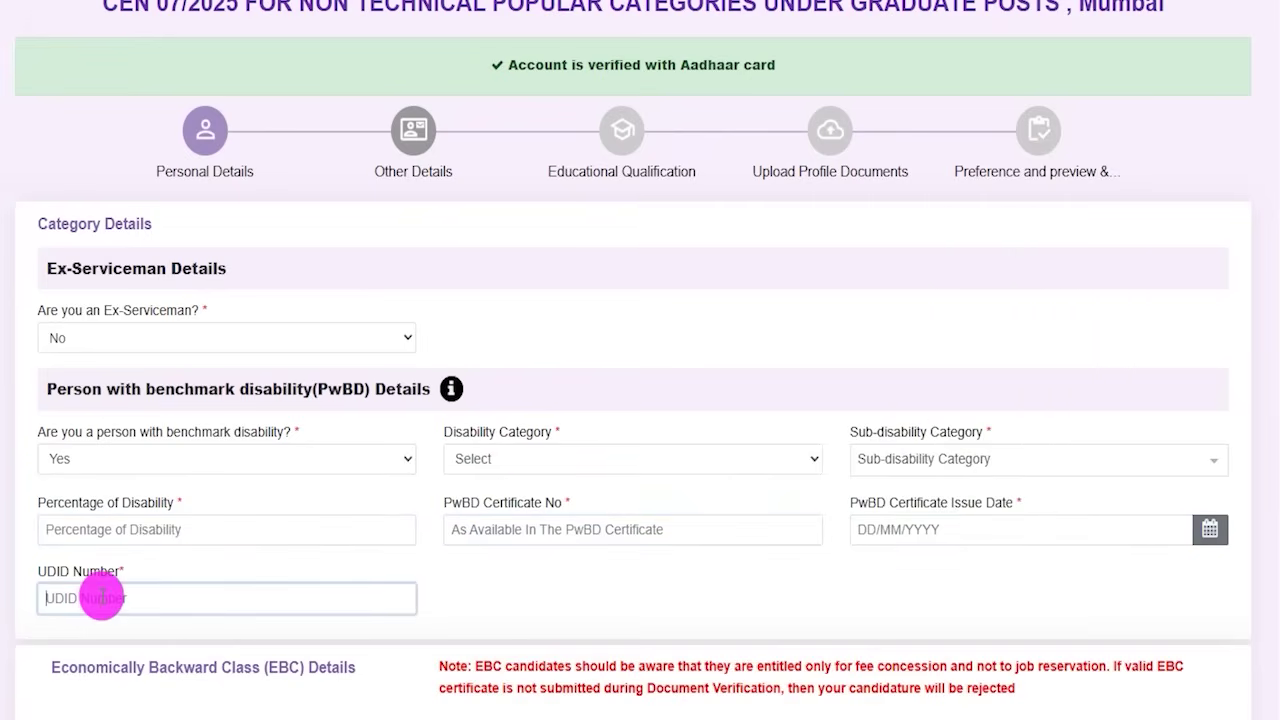
# Set the benchmark disability answer to No and highlight PwBD in the section heading
pyautogui.doubleClick(345, 389)
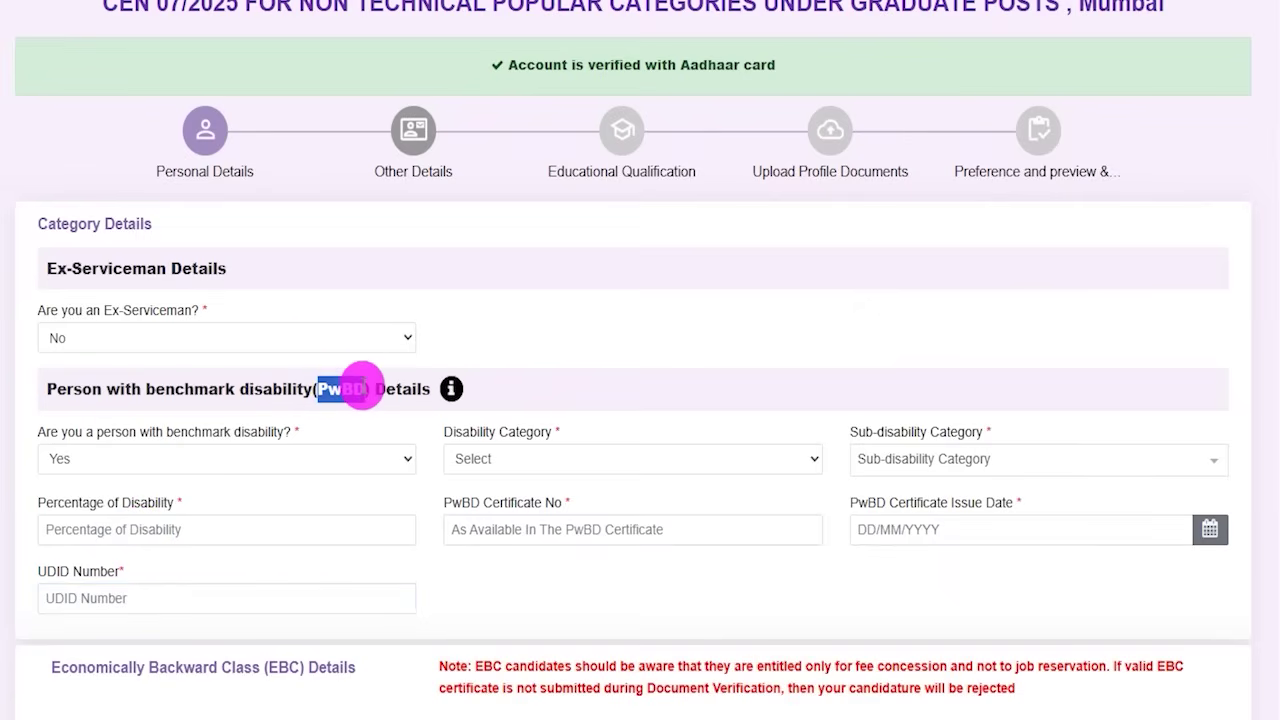
pyautogui.click(180, 459)
pyautogui.click(58, 537)
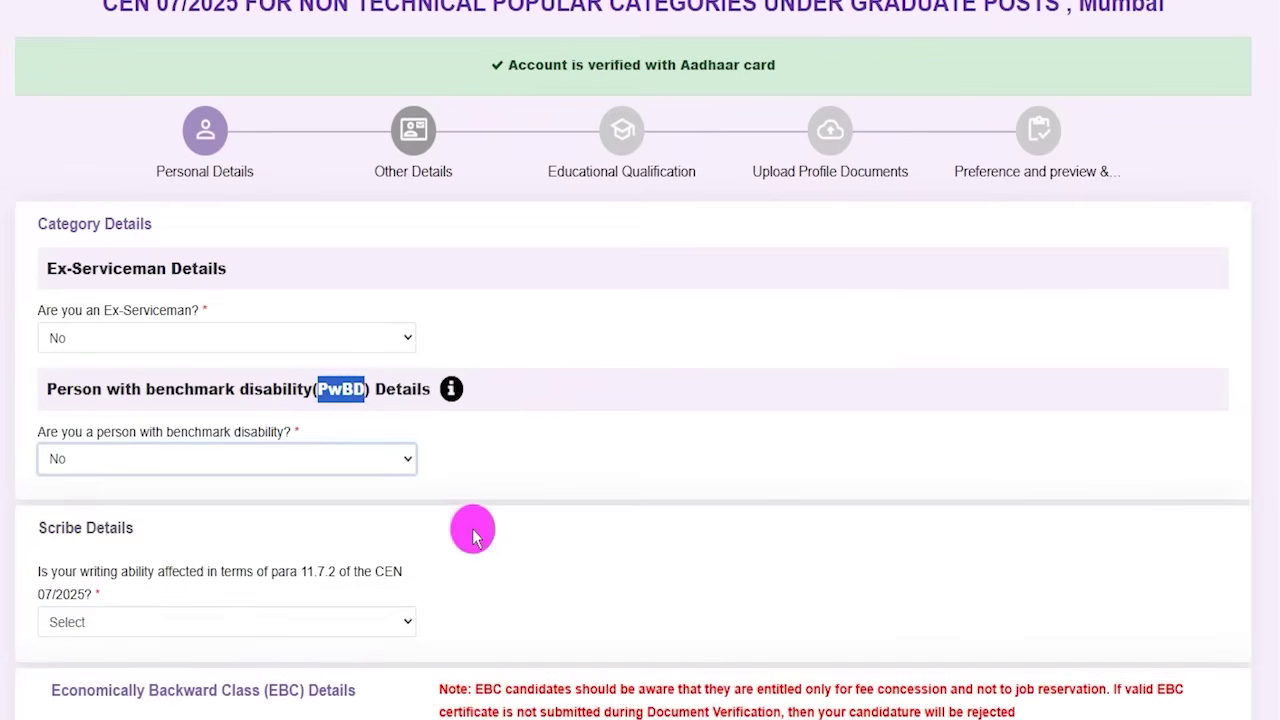
pyautogui.click(495, 455)
pyautogui.scroll(-1, 307, 347)
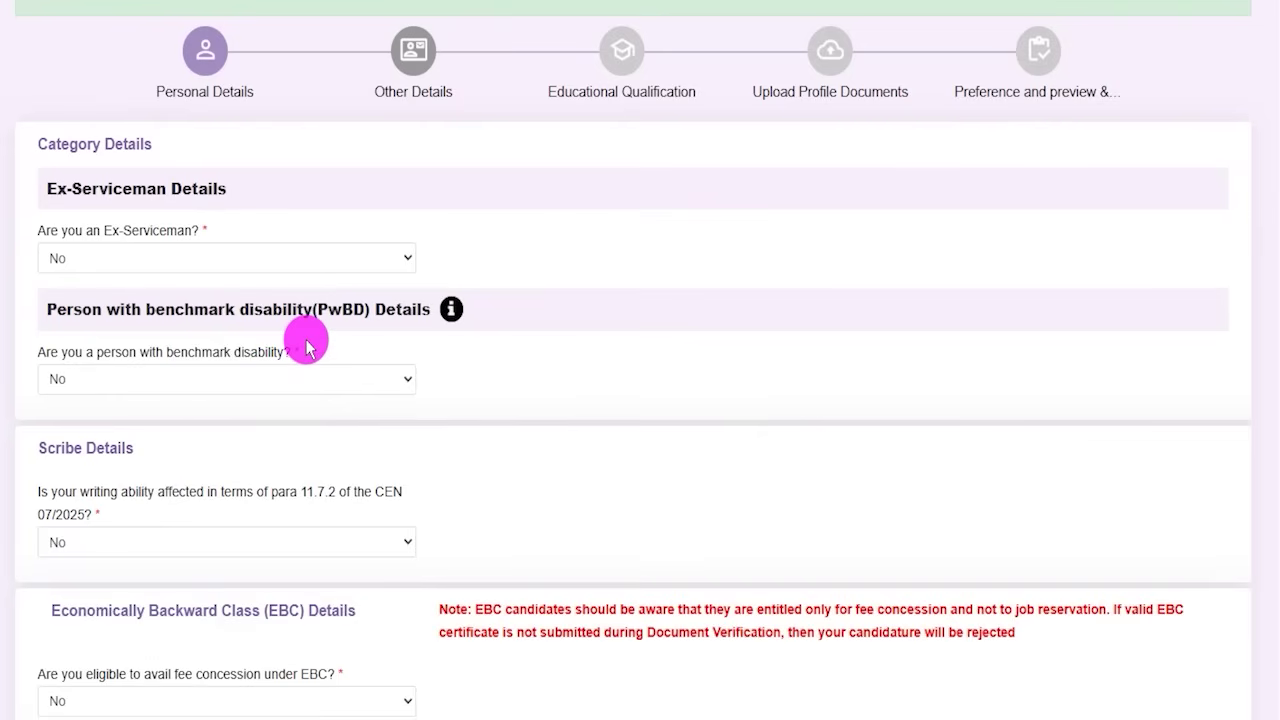
pyautogui.moveTo(318, 309); pyautogui.dragTo(354, 309)
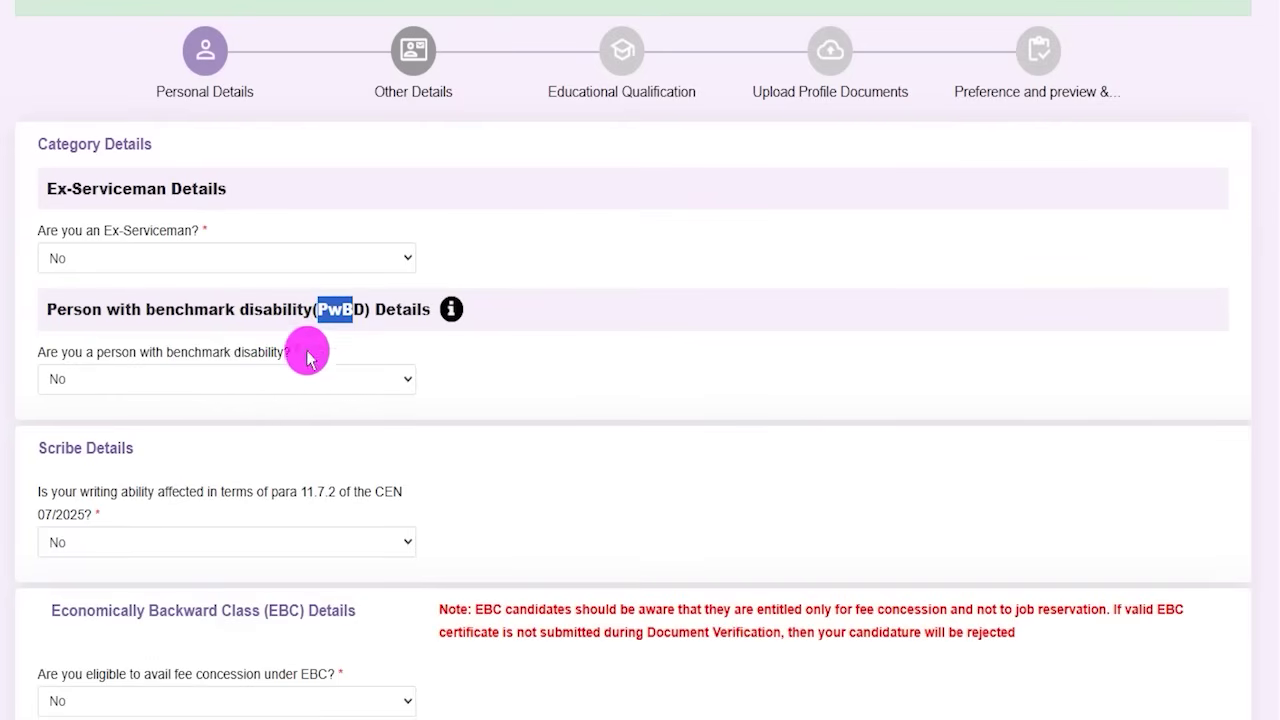
# Highlight the Scribe Details heading, set the writing ability affected answer to Yes and accept the scribe information notice
pyautogui.moveTo(47, 455); pyautogui.dragTo(104, 448)
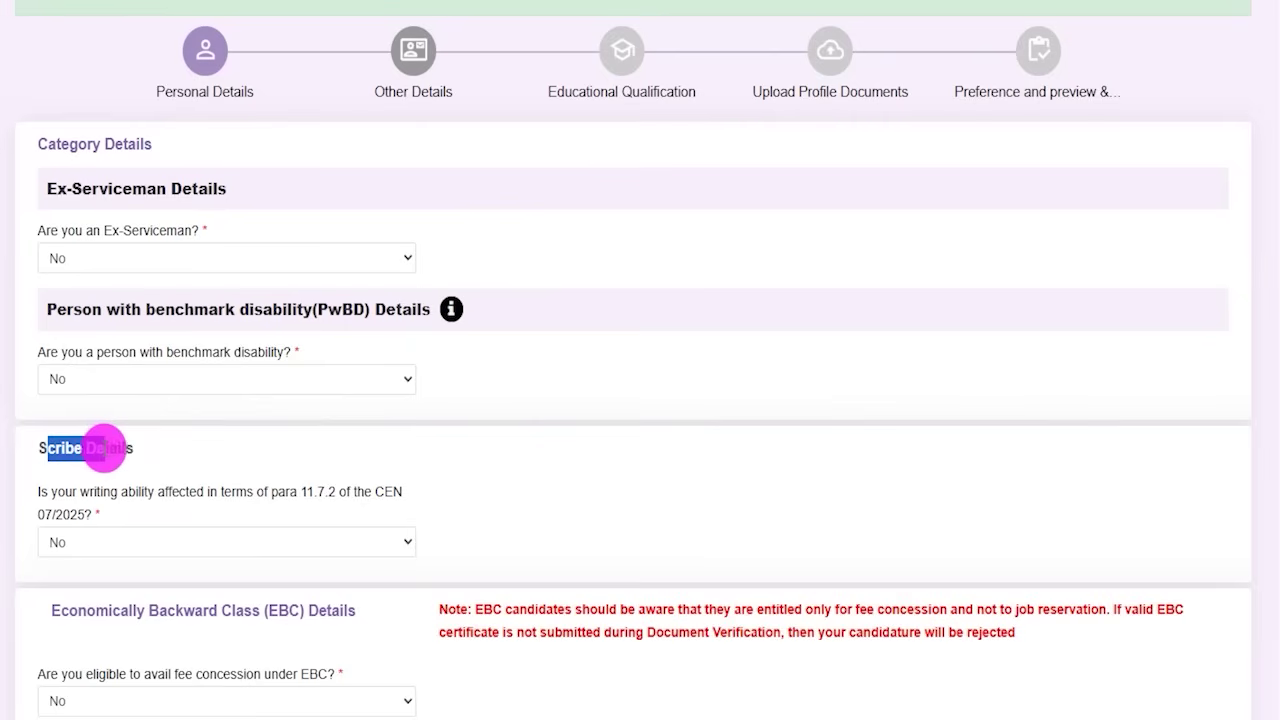
pyautogui.click(197, 544)
pyautogui.click(112, 594)
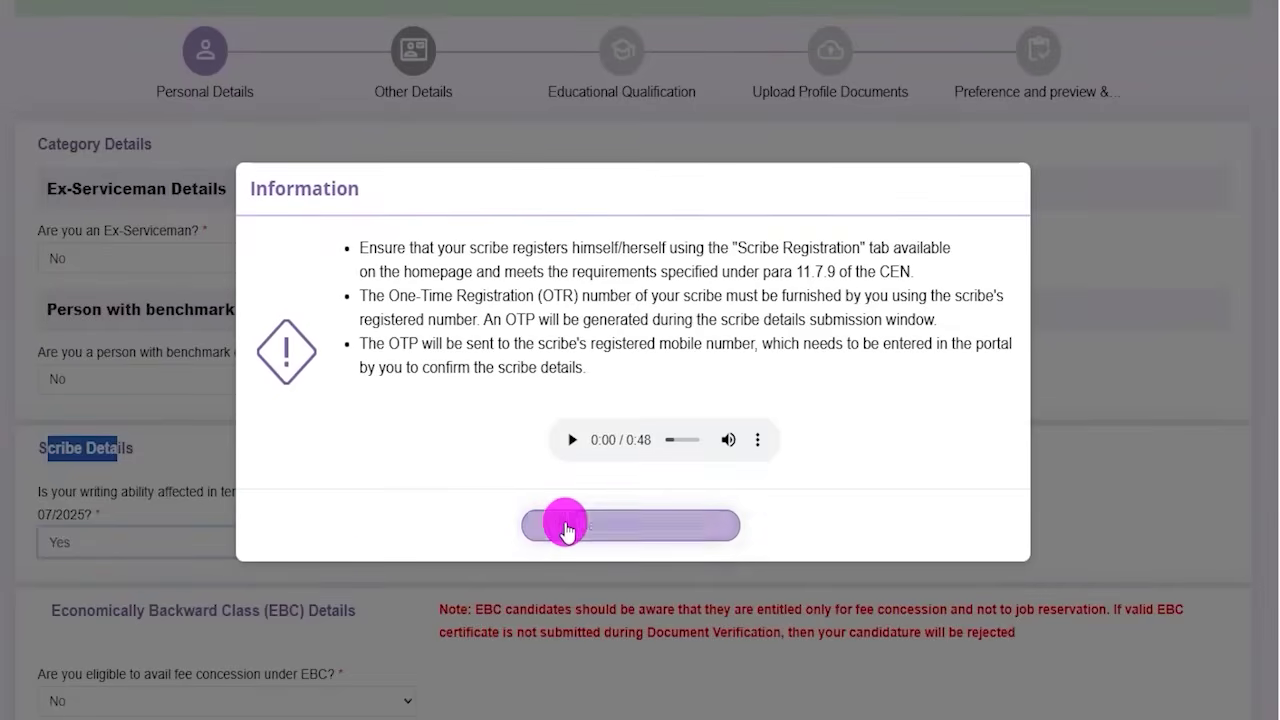
pyautogui.click(591, 527)
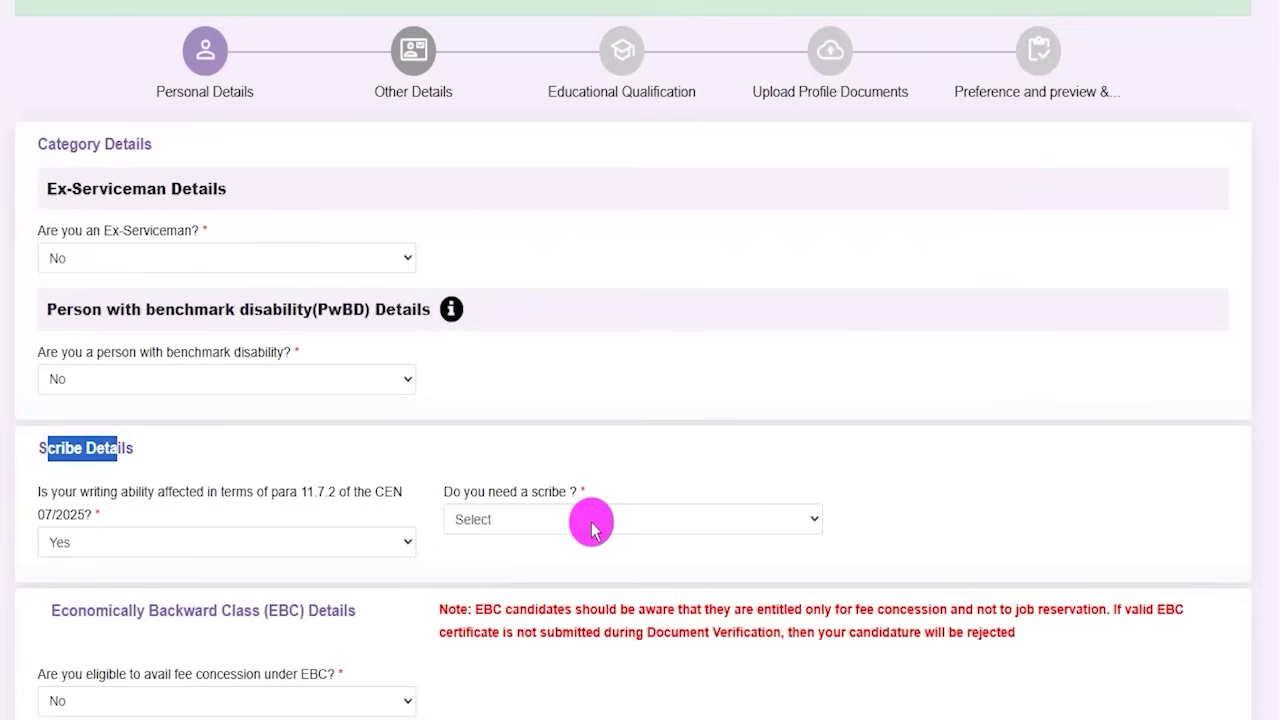
# Set the answer on needing a scribe to Yes
pyautogui.click(528, 527)
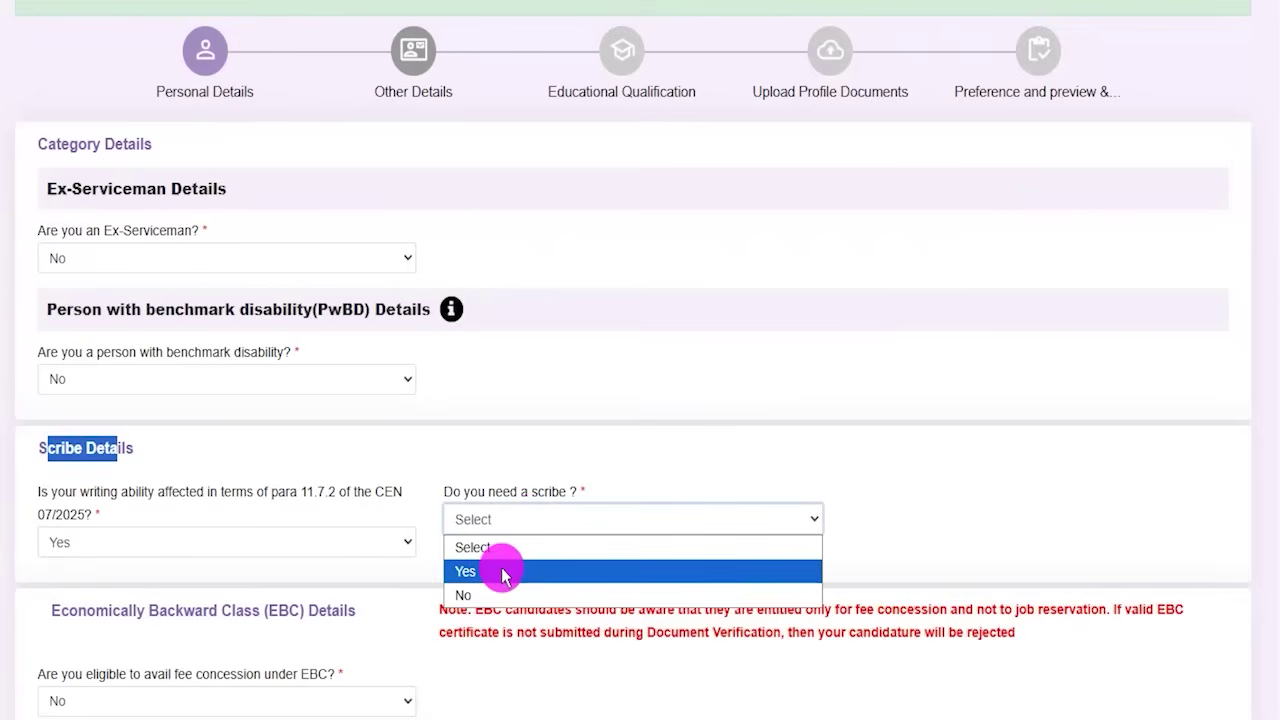
pyautogui.click(502, 571)
pyautogui.click(529, 524)
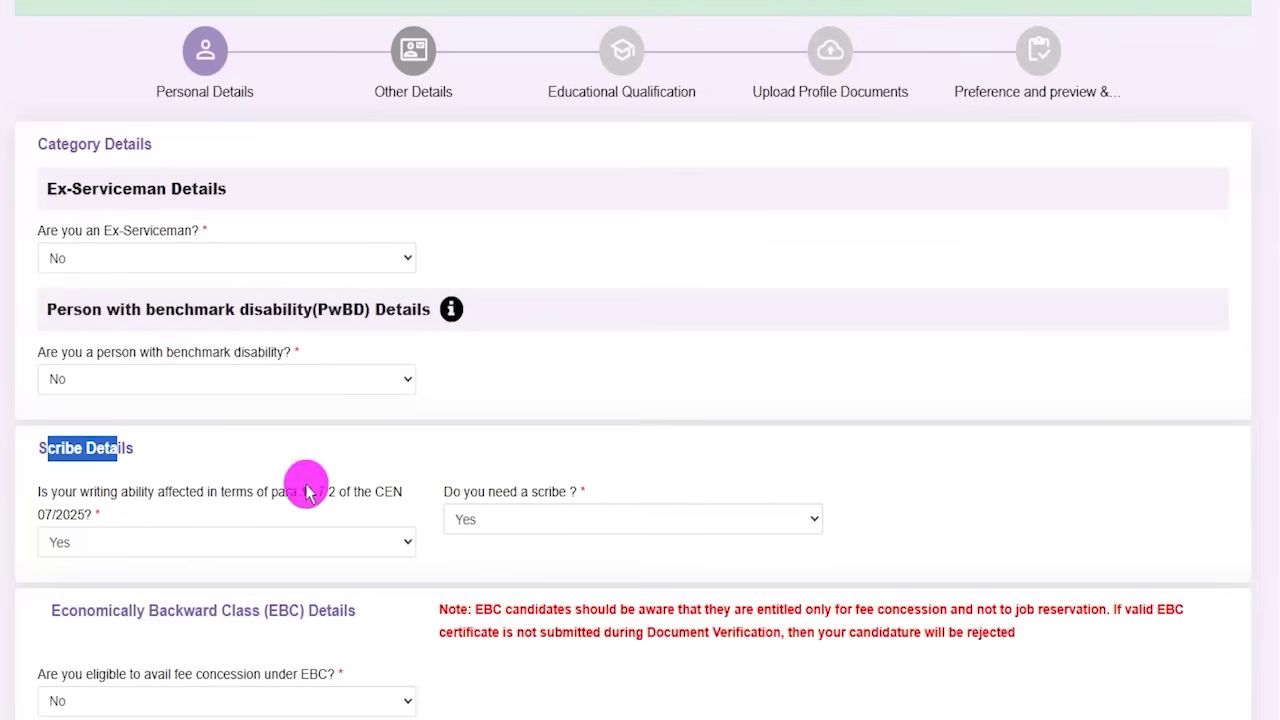
# Set the writing ability affected answer to No in Scribe Details
pyautogui.click(88, 541)
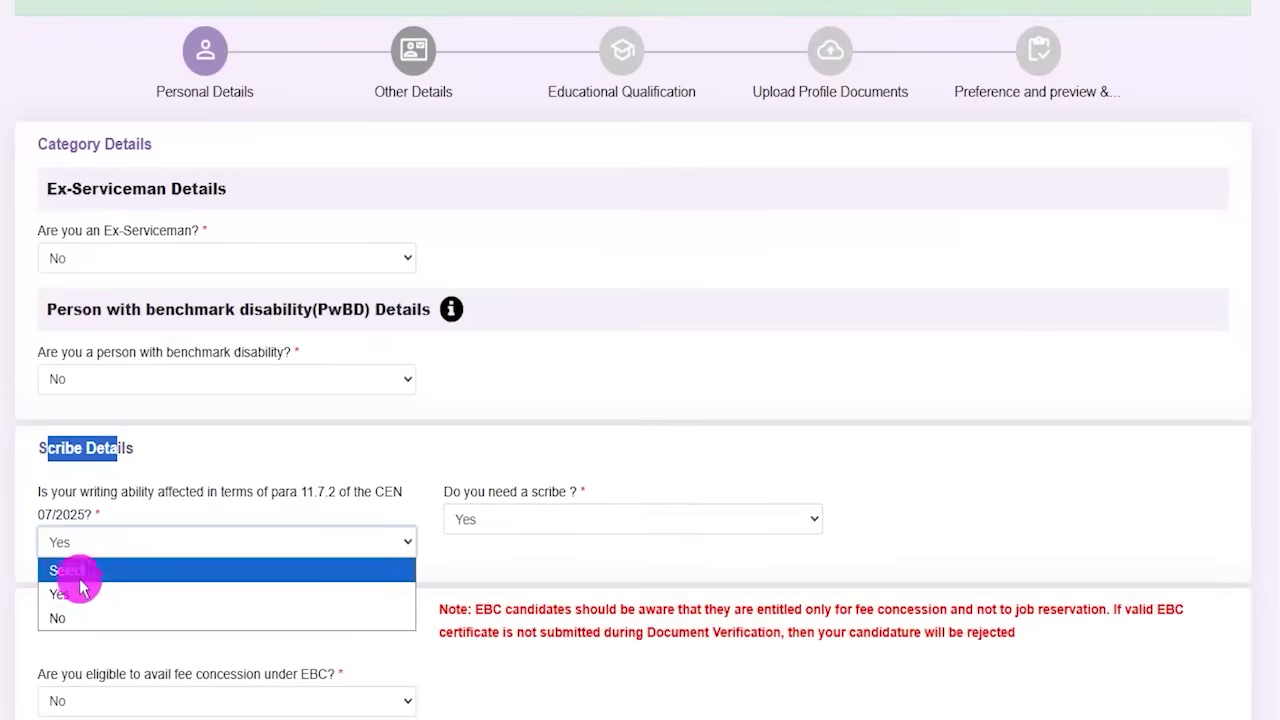
pyautogui.click(86, 614)
pyautogui.click(494, 508)
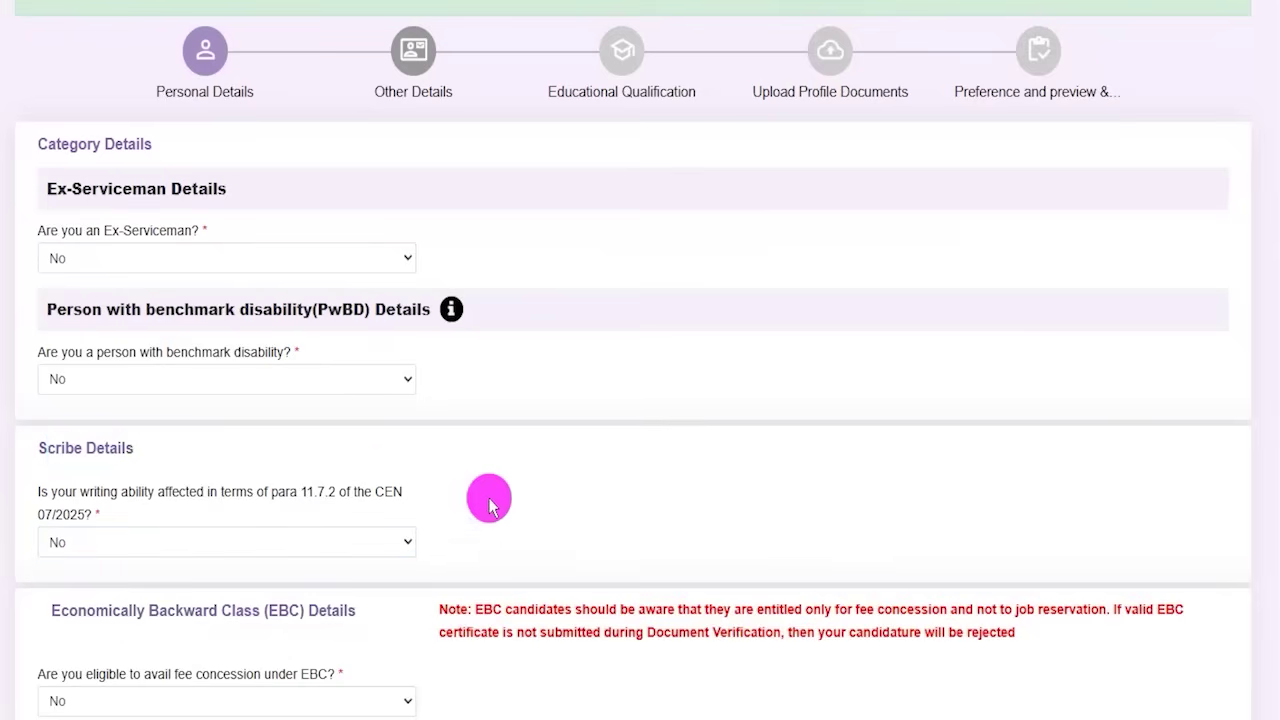
# Highlight the Economically Backward Class heading, set the EBC fee concession answer to Yes and agree to the EBC information notice
pyautogui.scroll(-1, 489, 505)
pyautogui.moveTo(79, 491); pyautogui.dragTo(331, 491)
pyautogui.scroll(-1, 206, 583)
pyautogui.click(136, 502)
pyautogui.click(91, 553)
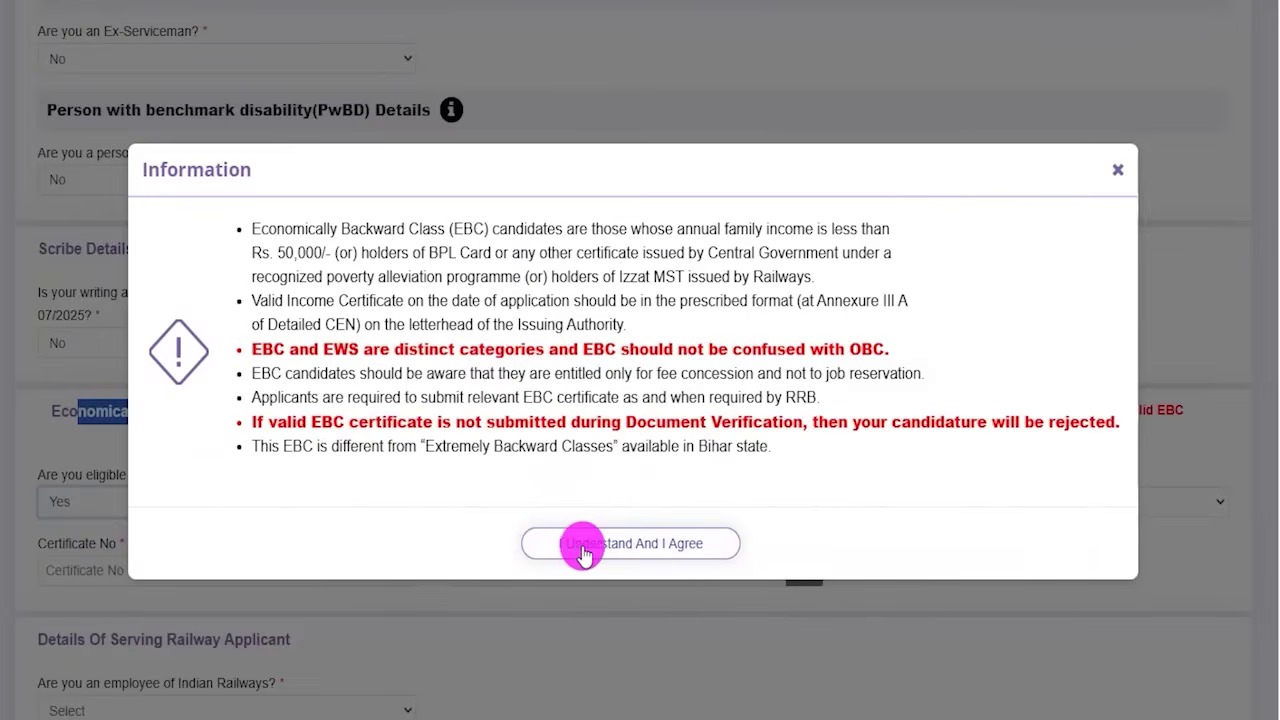
pyautogui.click(628, 548)
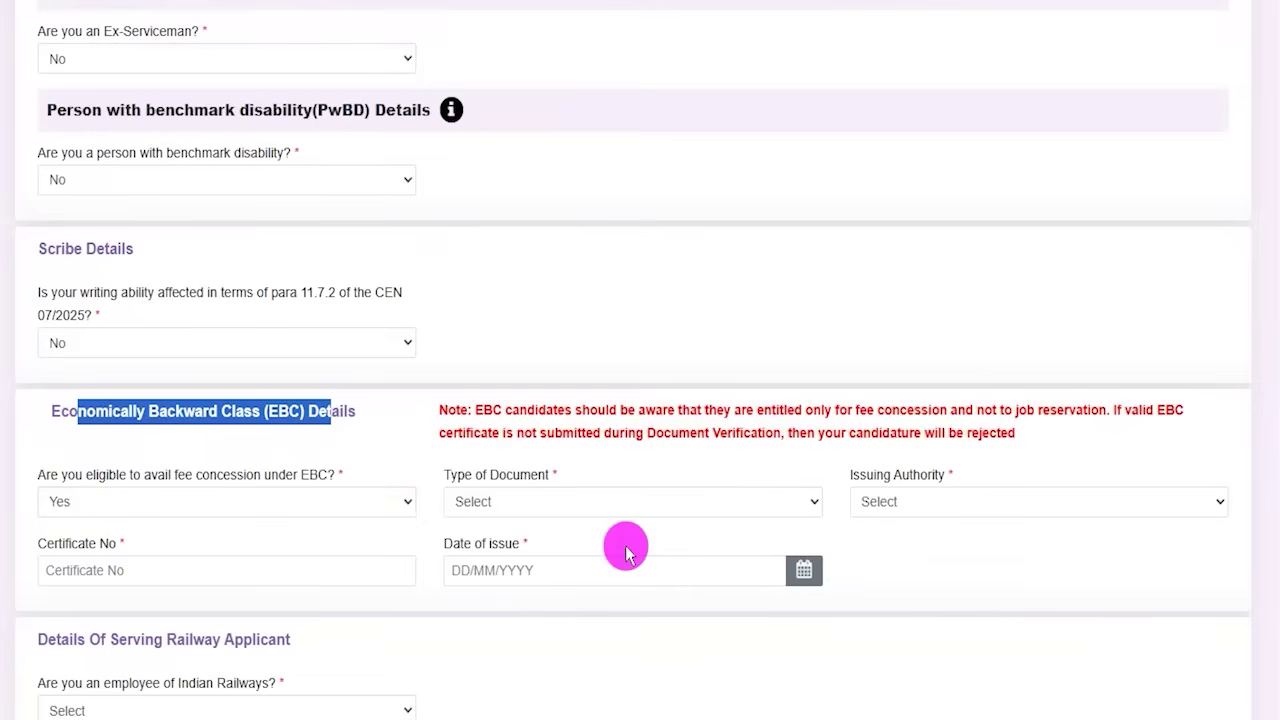
# Choose EBC Certificate as the document type and examine the issuing authority choices, certificate number and date of issue fields
pyautogui.click(589, 509)
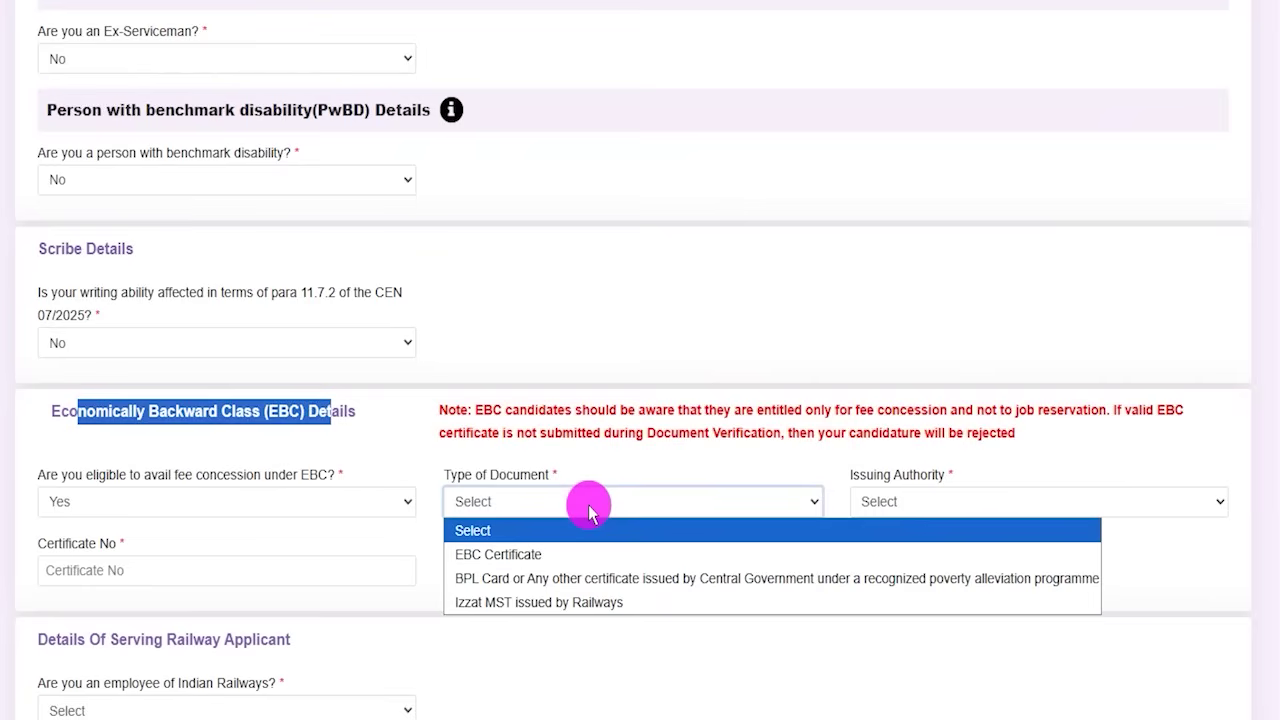
pyautogui.click(516, 556)
pyautogui.click(924, 501)
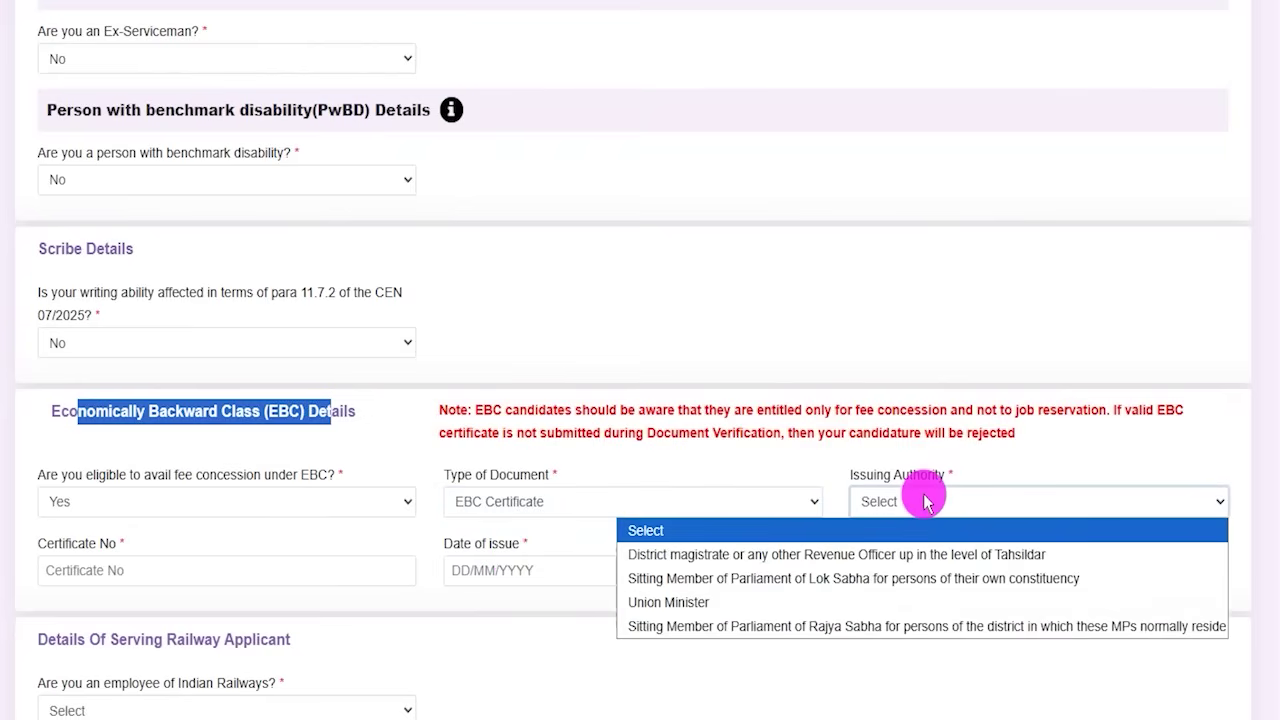
pyautogui.click(924, 501)
pyautogui.click(272, 572)
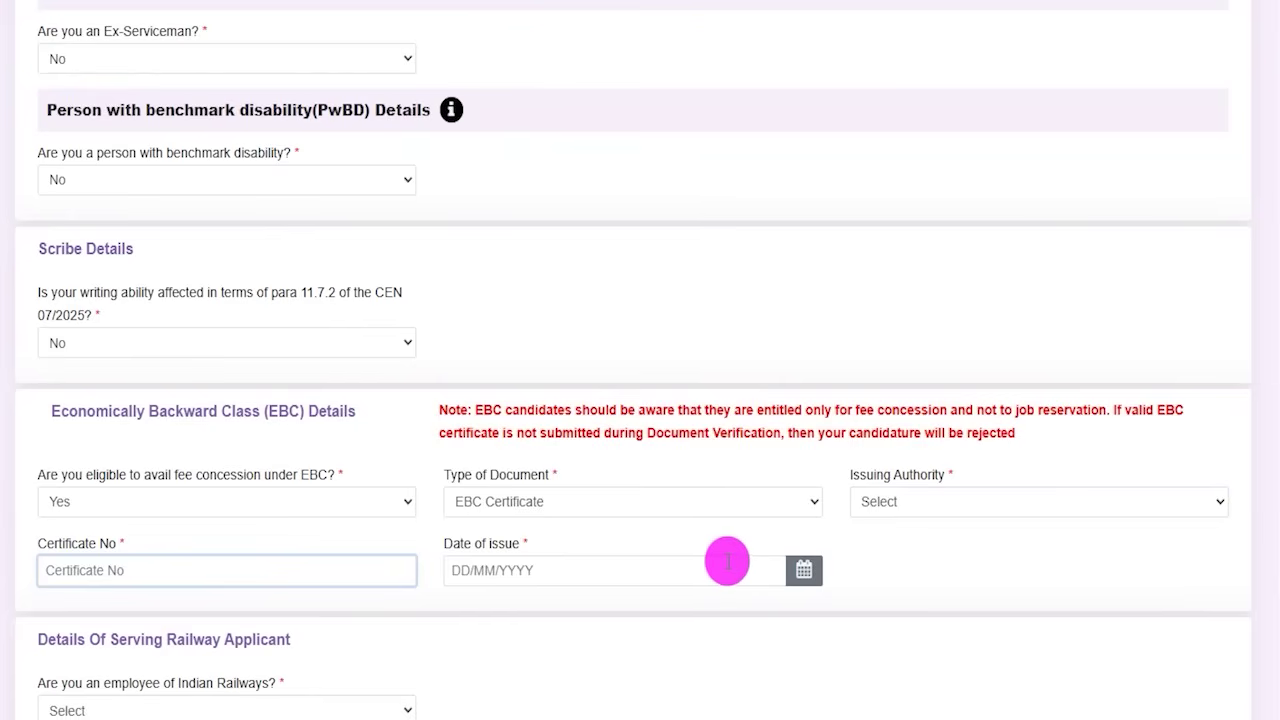
pyautogui.click(803, 572)
pyautogui.click(857, 564)
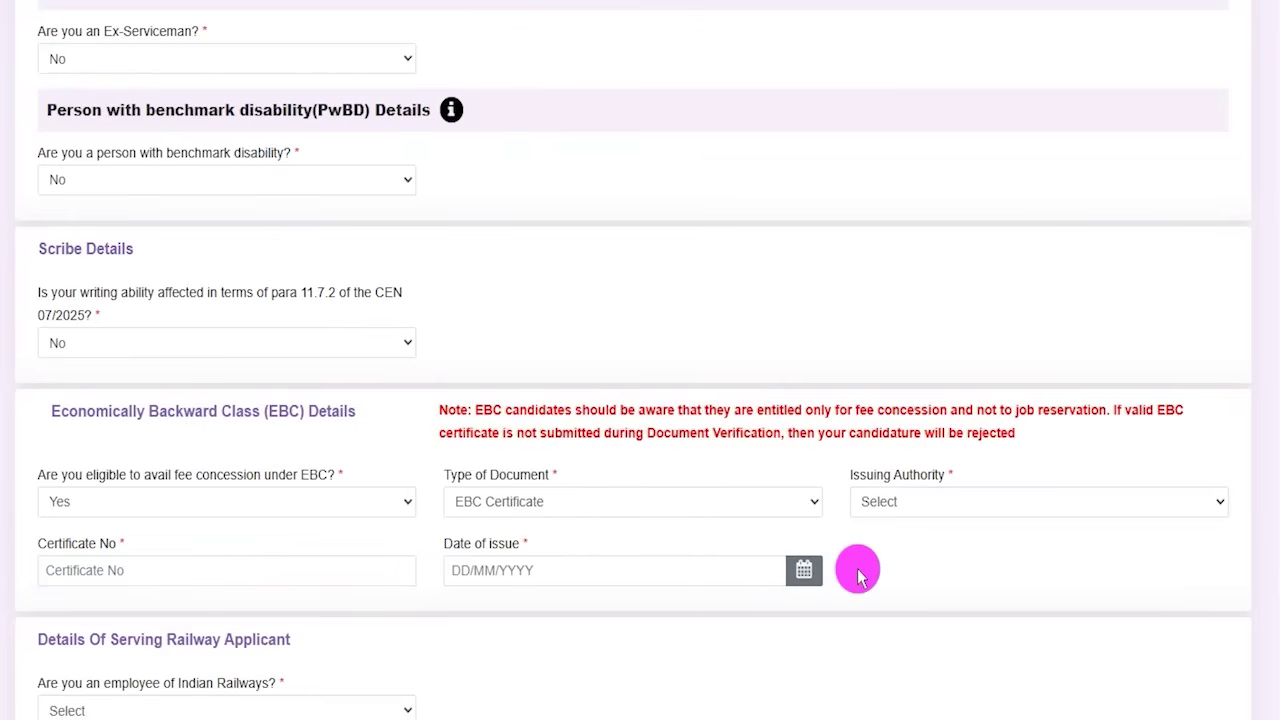
# Set the EBC fee concession eligibility answer to No
pyautogui.click(160, 502)
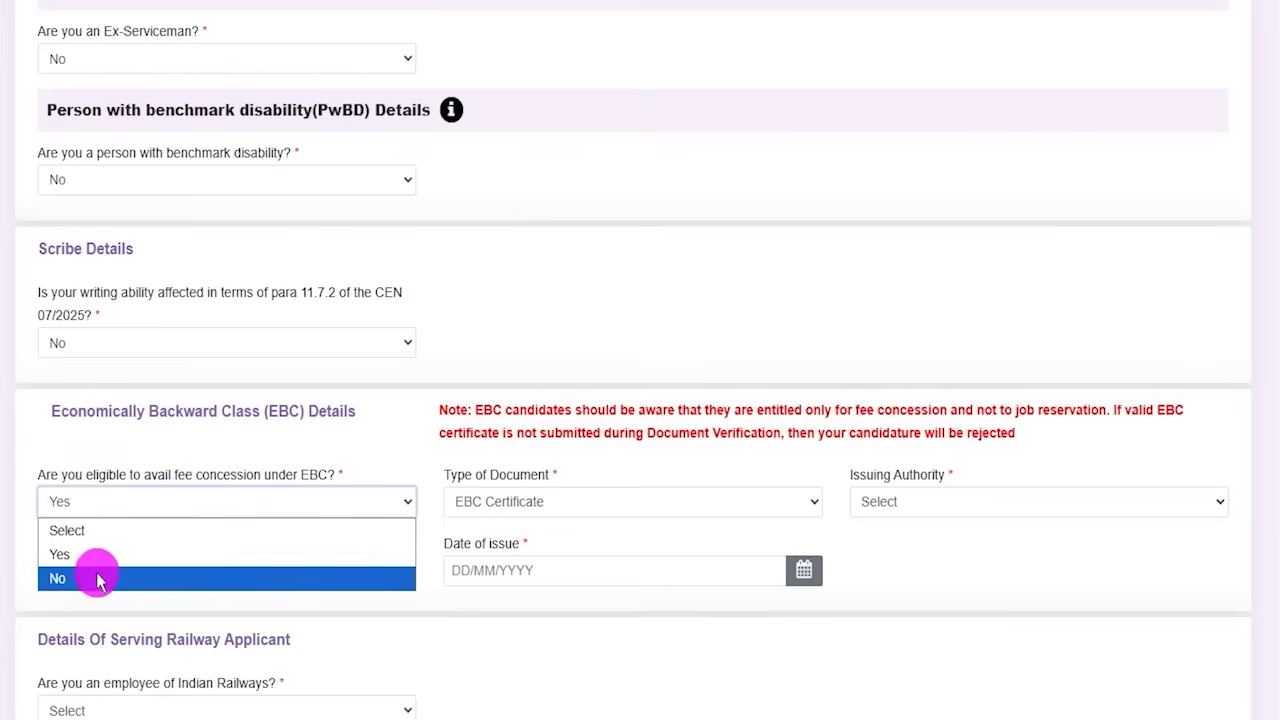
pyautogui.click(175, 576)
pyautogui.click(449, 575)
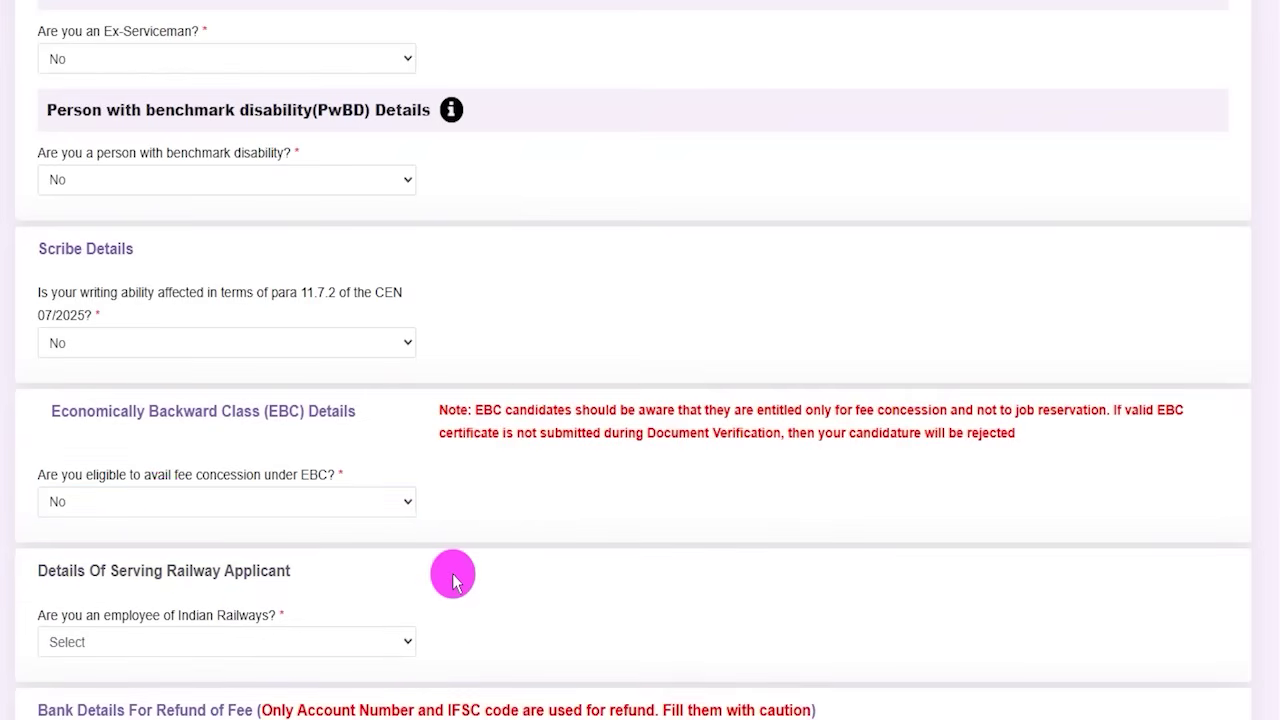
# Set the Indian Railways employee answer to Yes in Details Of Serving Railway Applicant
pyautogui.scroll(-1, 453, 580)
pyautogui.scroll(-1, 453, 580)
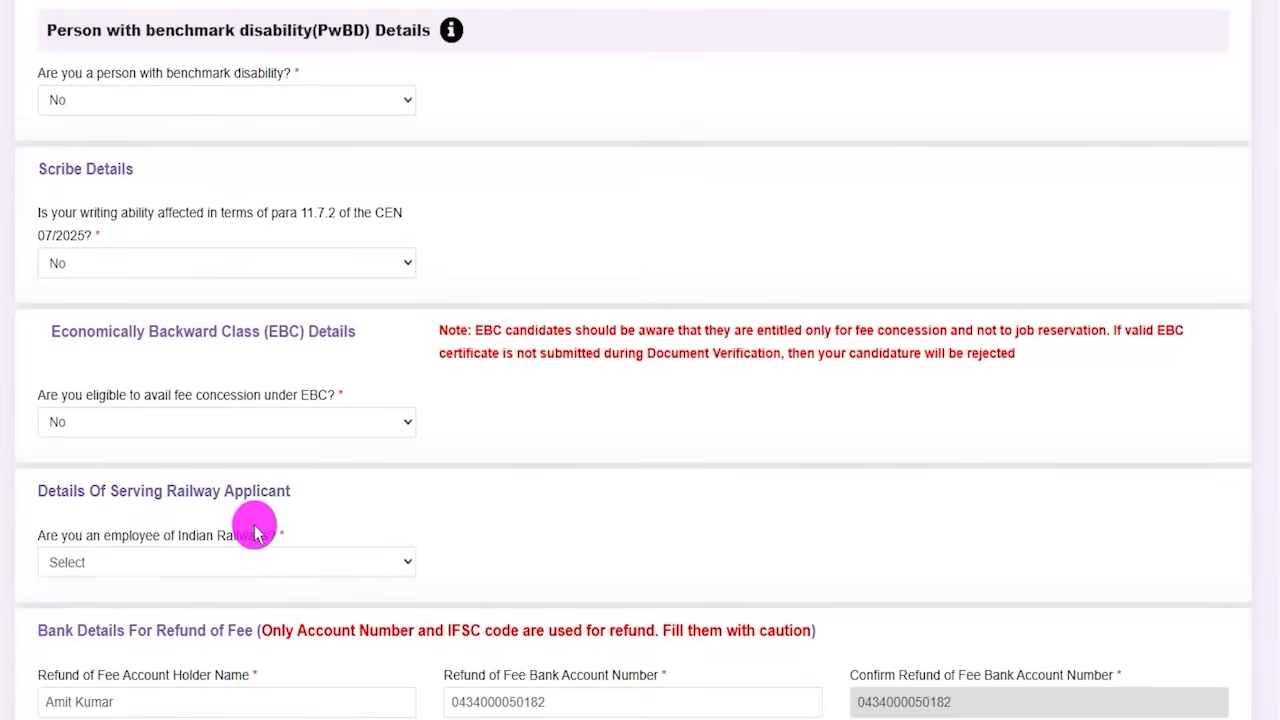
pyautogui.click(148, 562)
pyautogui.click(92, 613)
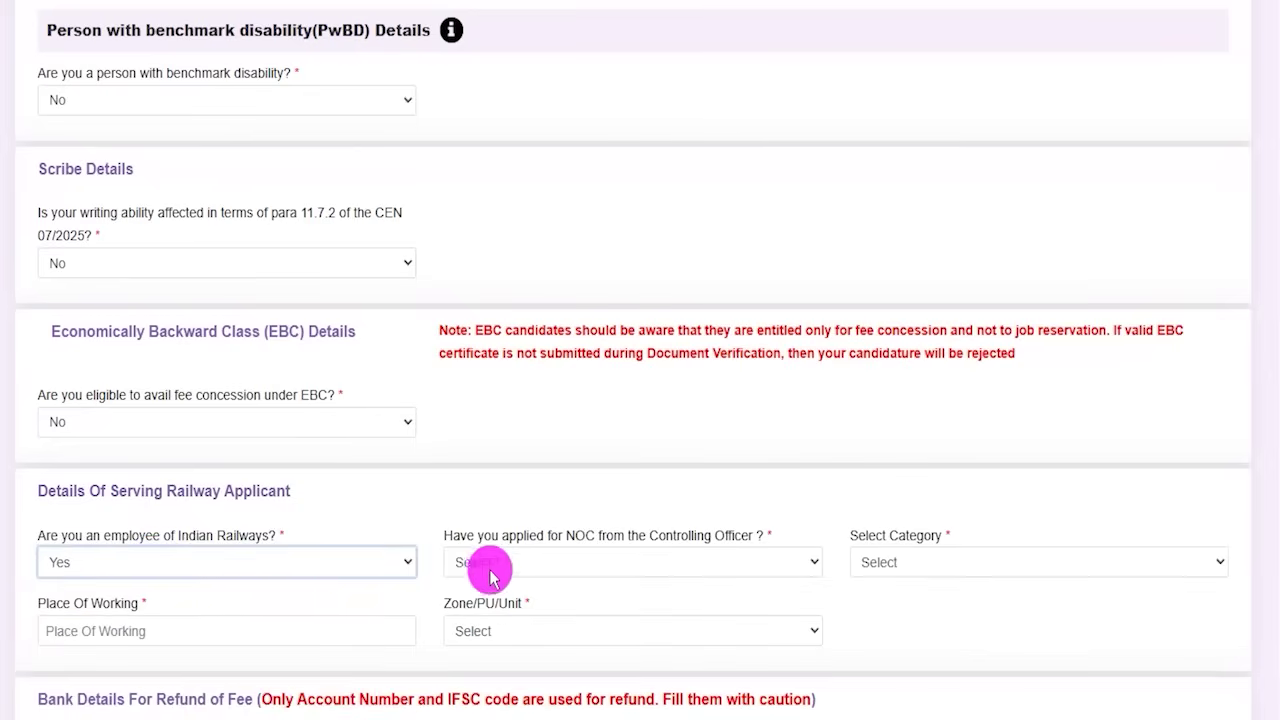
# Highlight the question about the NOC from the Controlling Officer and set its answer to Yes
pyautogui.moveTo(572, 540); pyautogui.dragTo(657, 540)
pyautogui.click(565, 562)
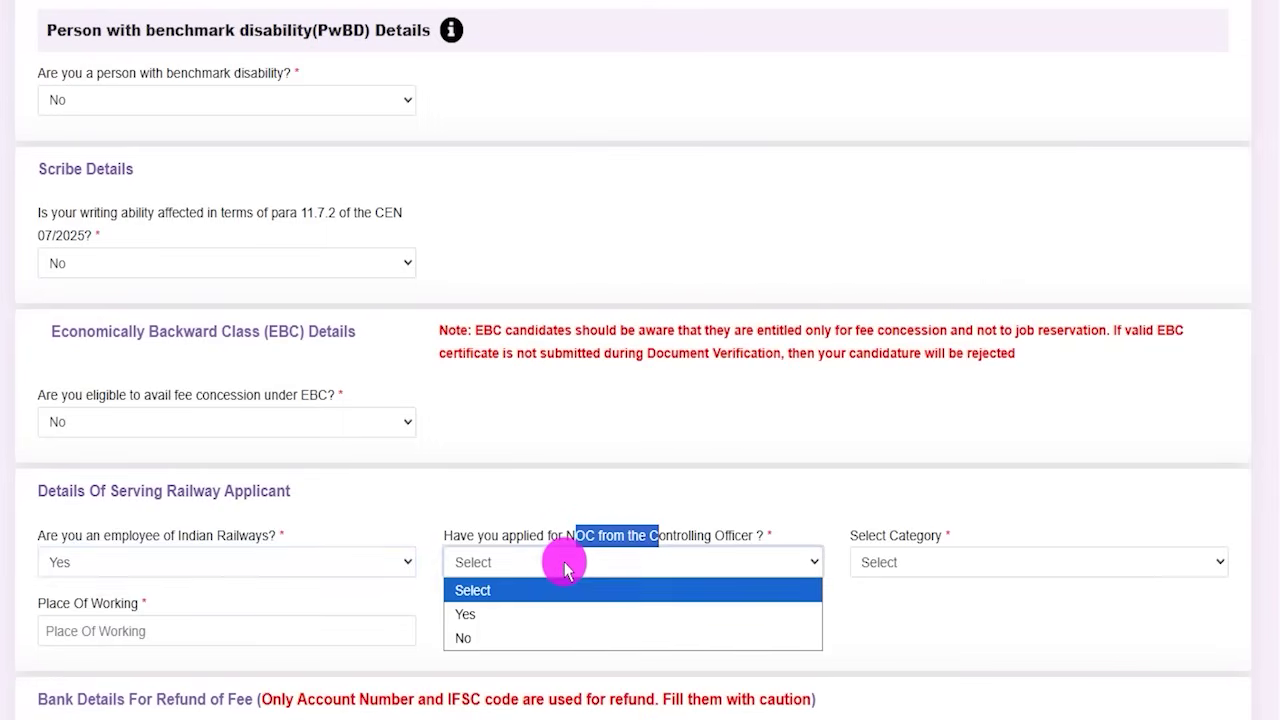
pyautogui.click(503, 612)
pyautogui.click(614, 446)
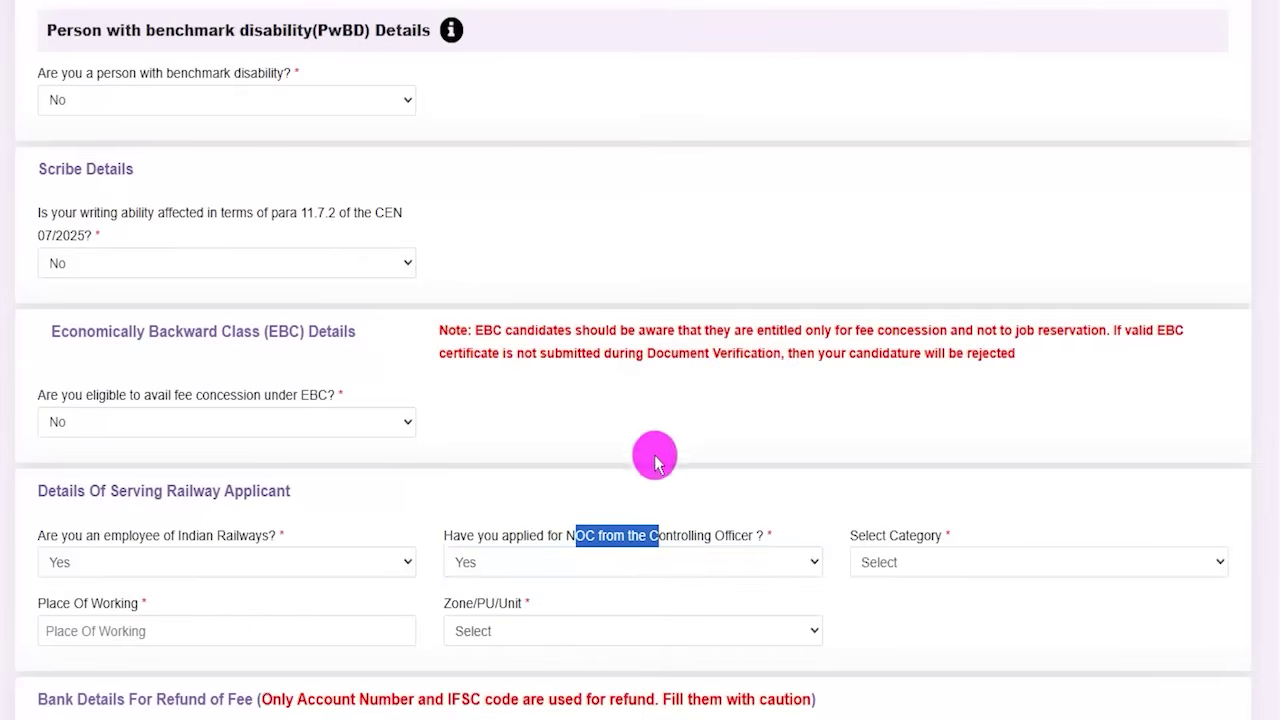
# Examine the category choices and the Place Of Working and Zone/PU/Unit fields for a serving railway applicant
pyautogui.click(878, 562)
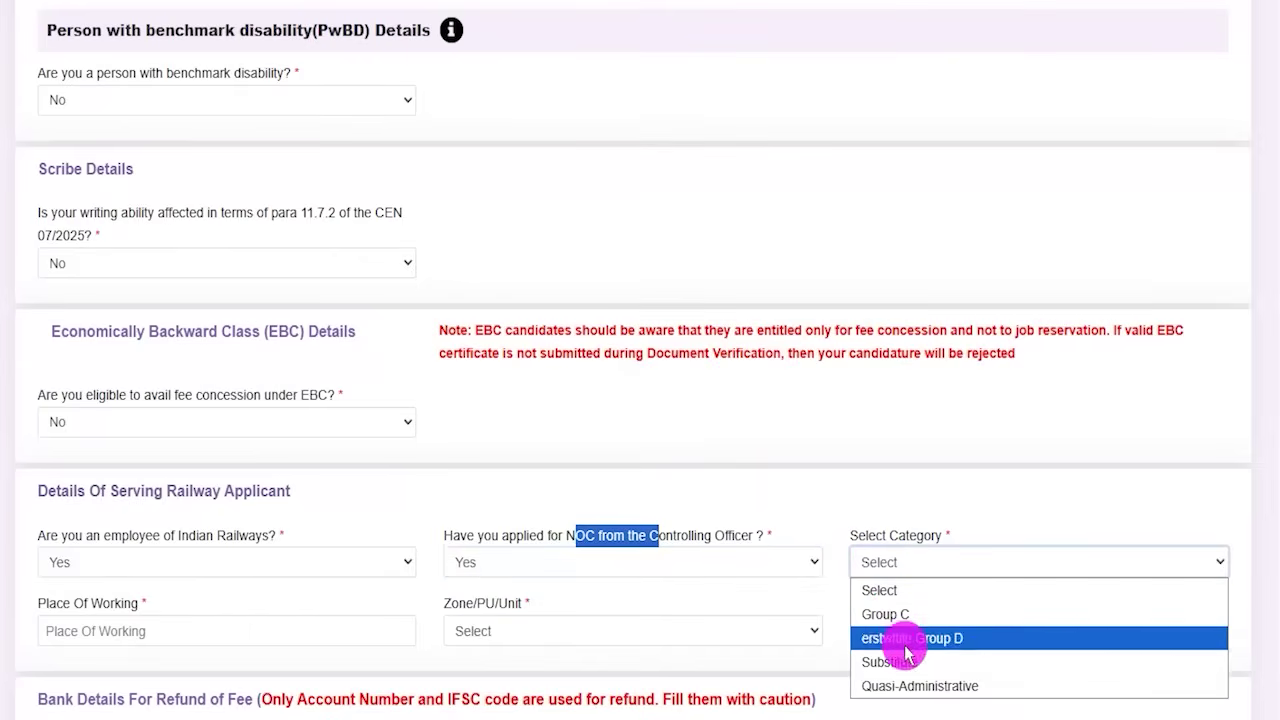
pyautogui.moveTo(75, 604); pyautogui.dragTo(209, 600)
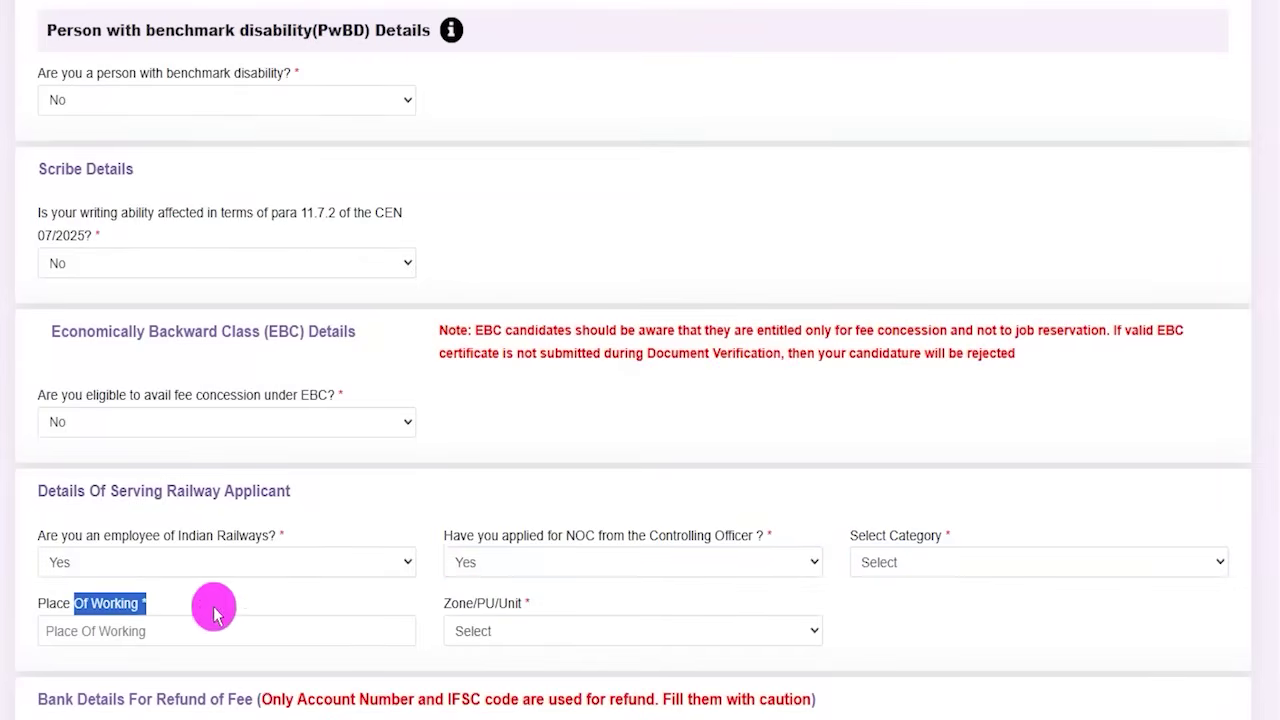
pyautogui.click(511, 636)
pyautogui.click(509, 634)
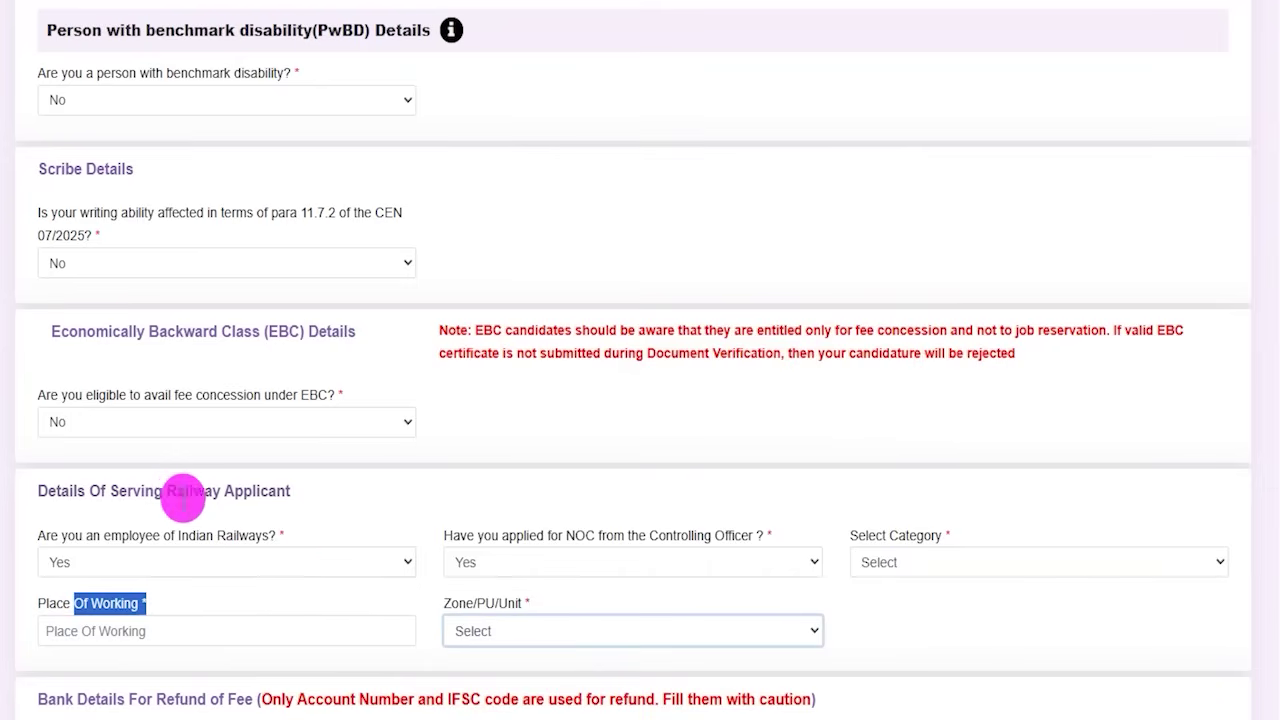
# Set the Indian Railways employee answer to No in Details Of Serving Railway Applicant
pyautogui.moveTo(141, 491); pyautogui.dragTo(237, 489)
pyautogui.click(200, 562)
pyautogui.click(88, 632)
pyautogui.click(526, 552)
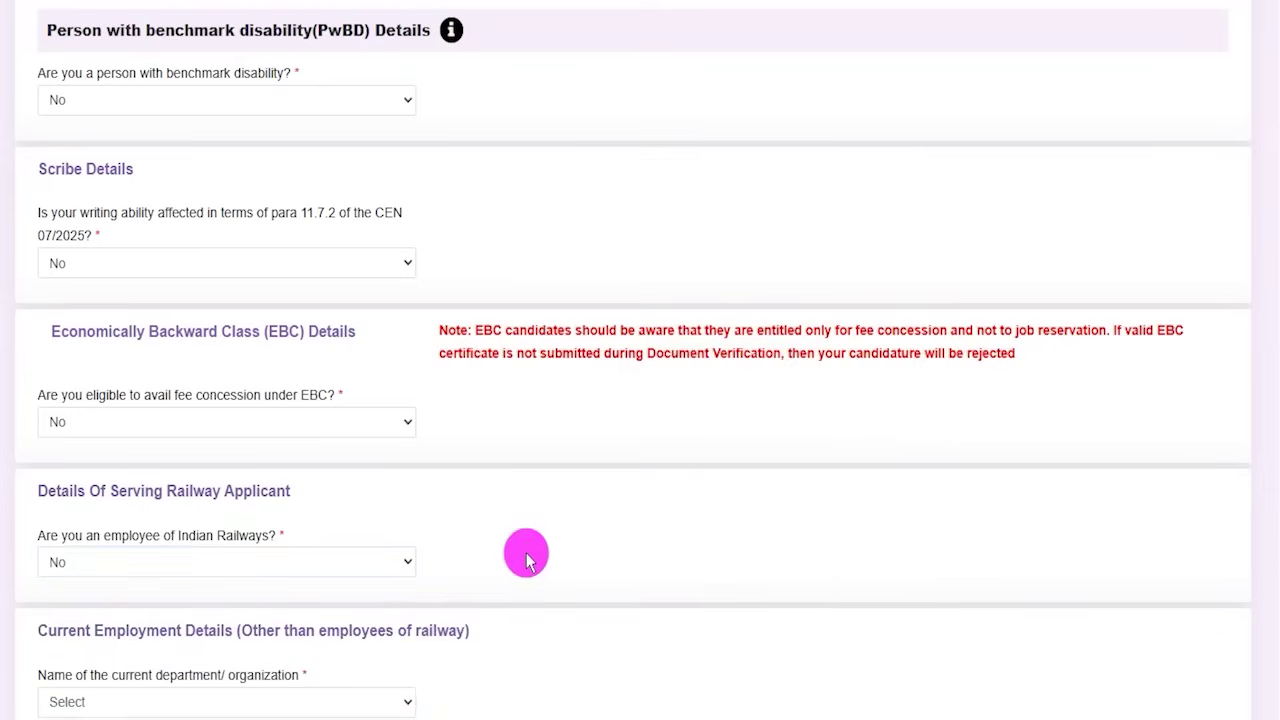
# Set the name of the current department/organization to Central Government in Current Employment Details
pyautogui.scroll(-2, 529, 586)
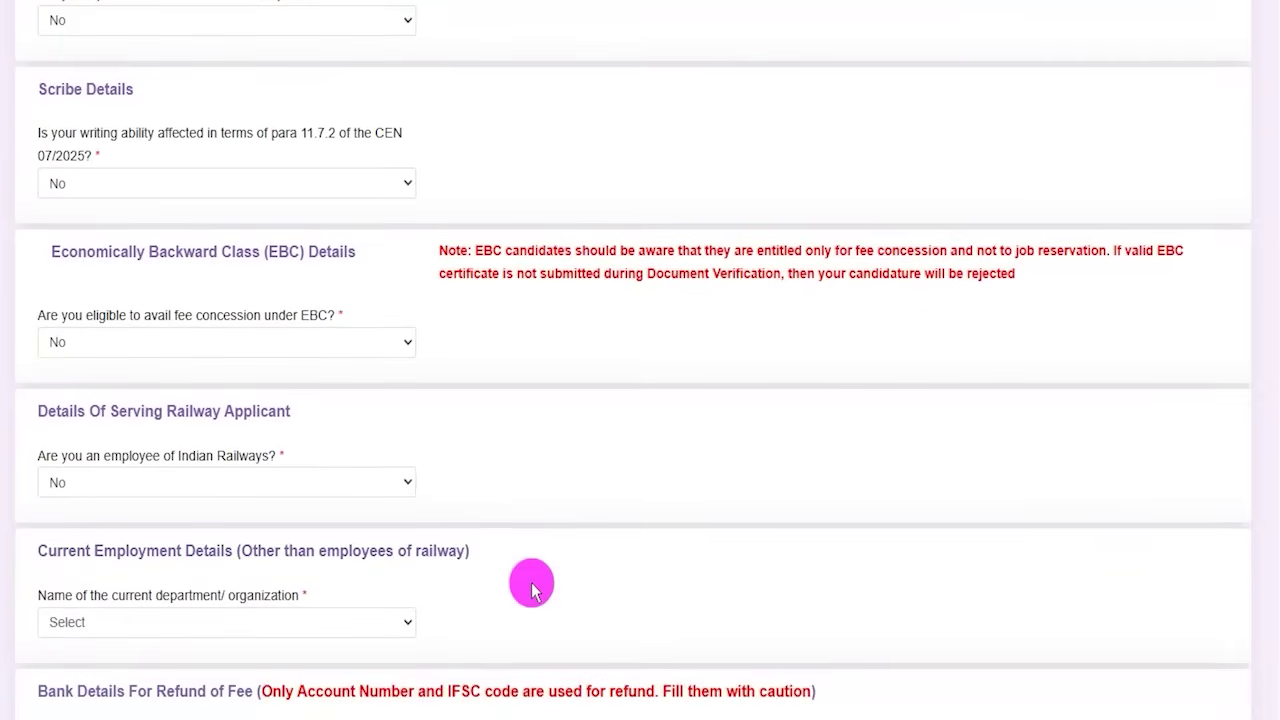
pyautogui.scroll(1, 531, 590)
pyautogui.click(207, 661)
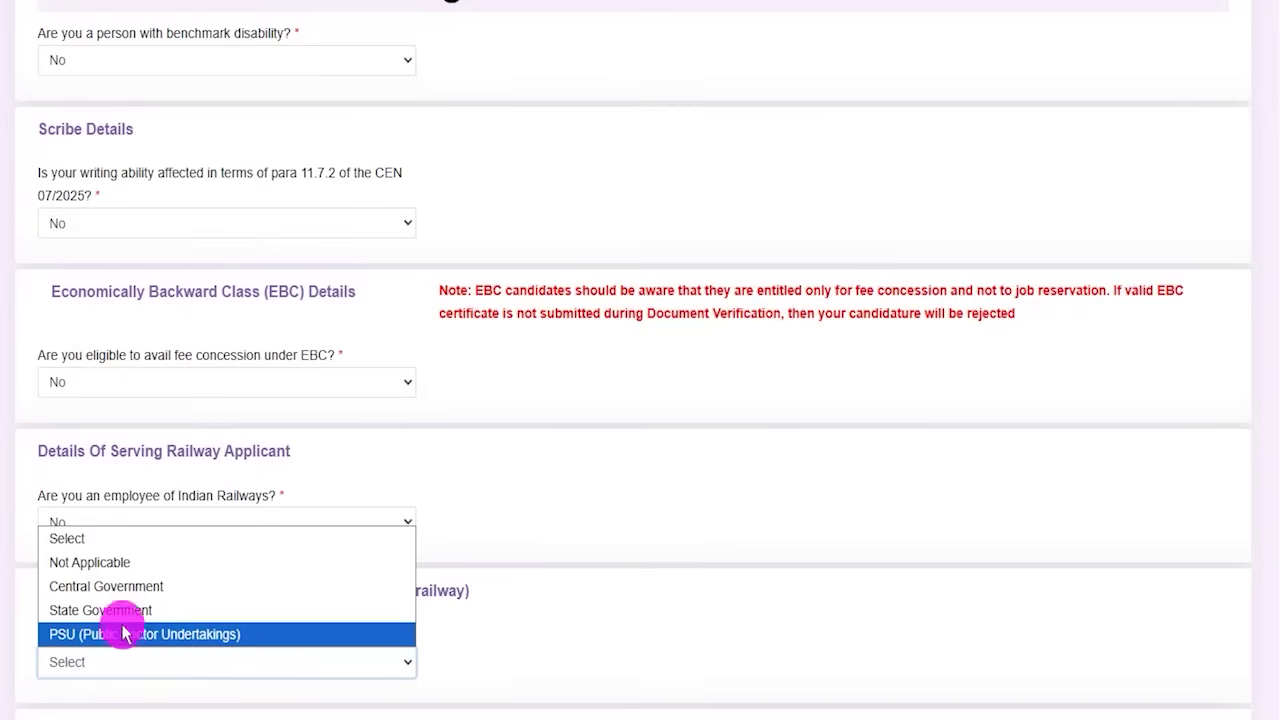
pyautogui.click(106, 586)
pyautogui.click(626, 448)
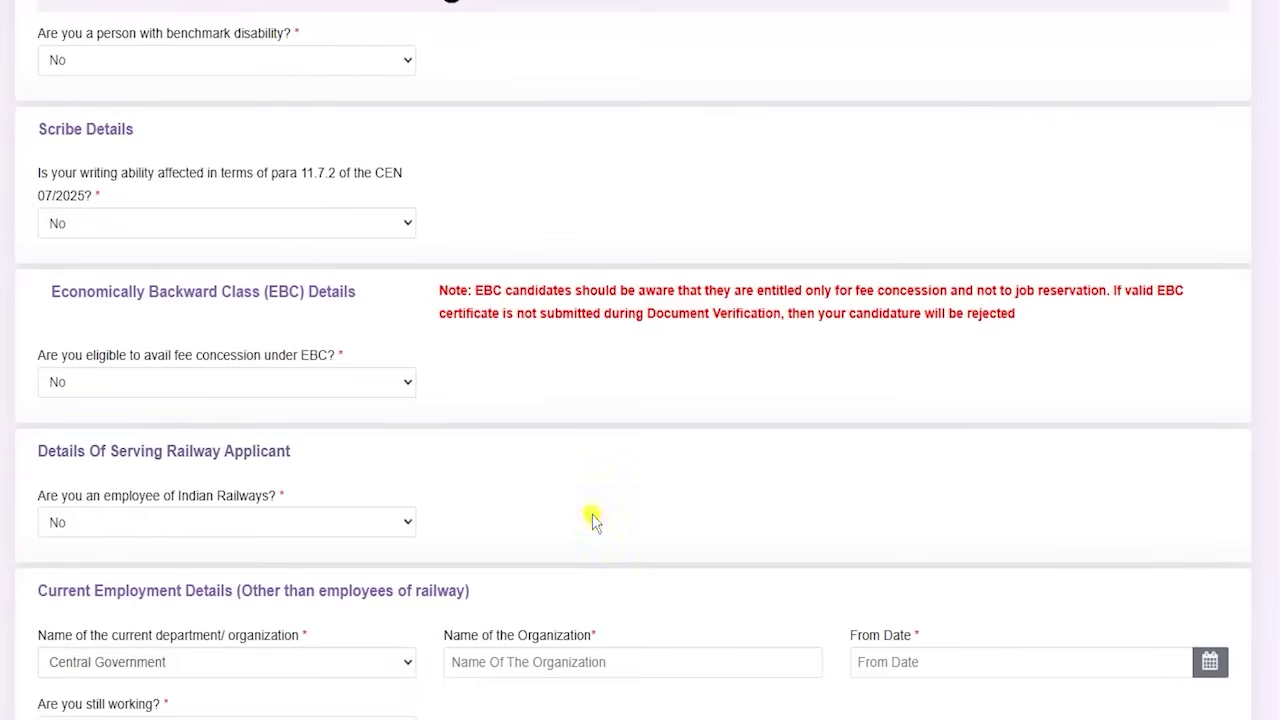
# Examine the Name of the Organization field and the From Date calendar in Current Employment Details
pyautogui.scroll(-1, 591, 514)
pyautogui.scroll(-1, 592, 518)
pyautogui.click(553, 574)
pyautogui.moveTo(507, 555); pyautogui.dragTo(562, 556)
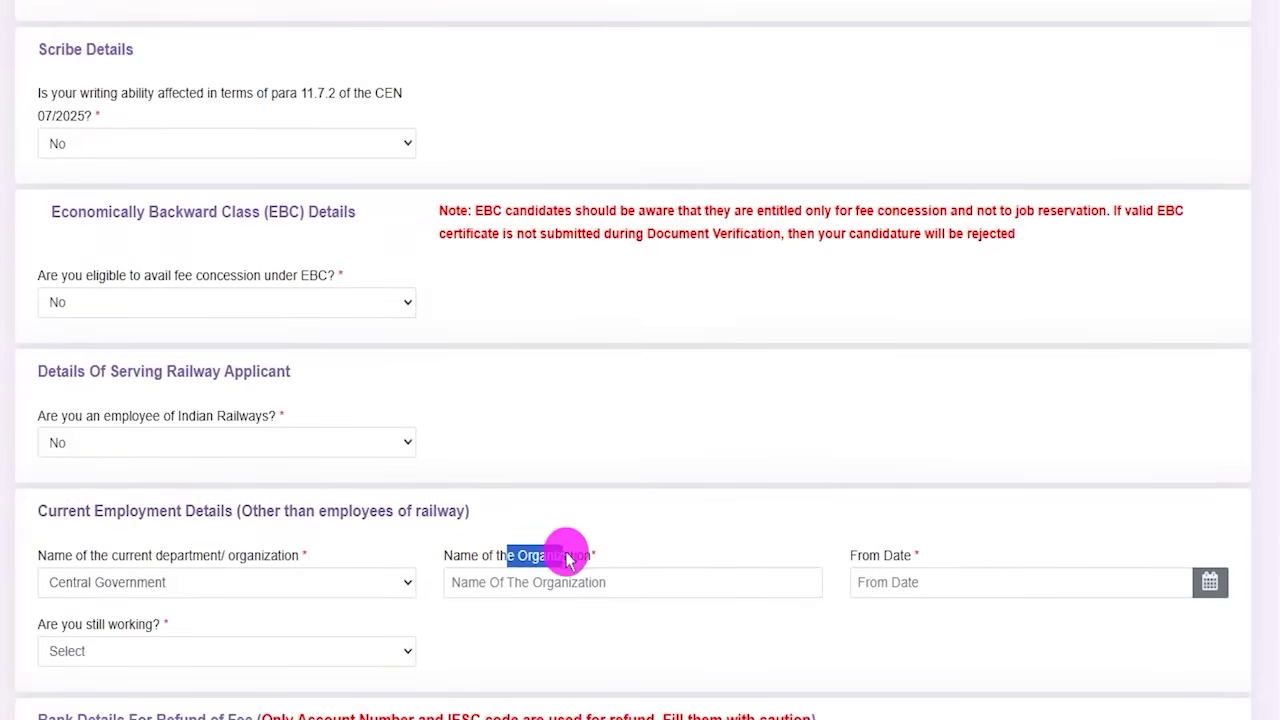
pyautogui.click(1210, 582)
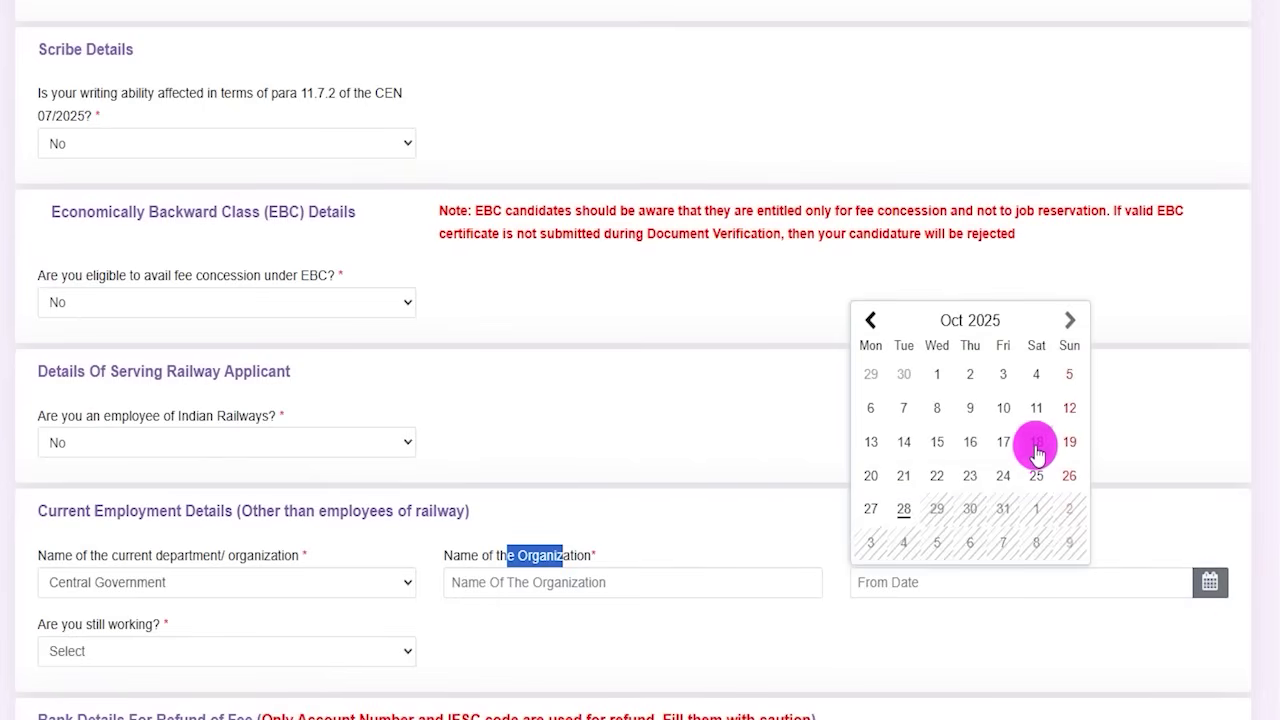
pyautogui.click(1000, 634)
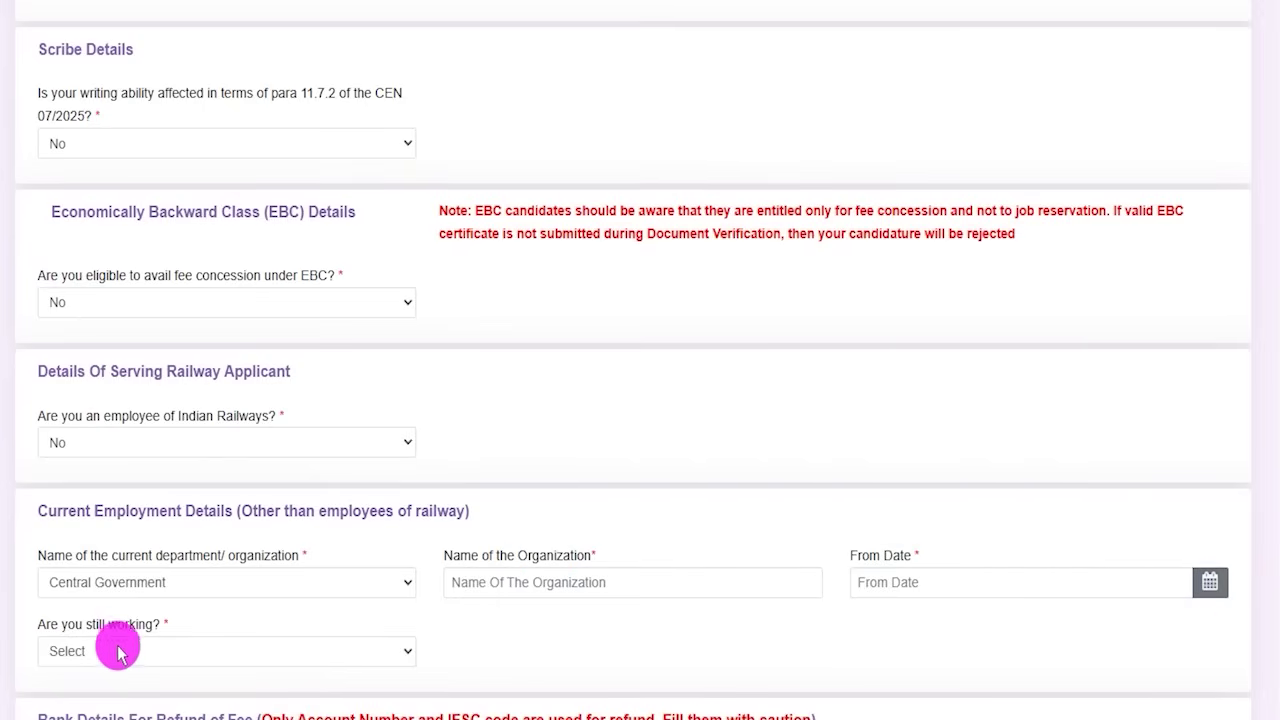
# Set the still working answer to No and examine the To Date field of the current employment
pyautogui.click(120, 651)
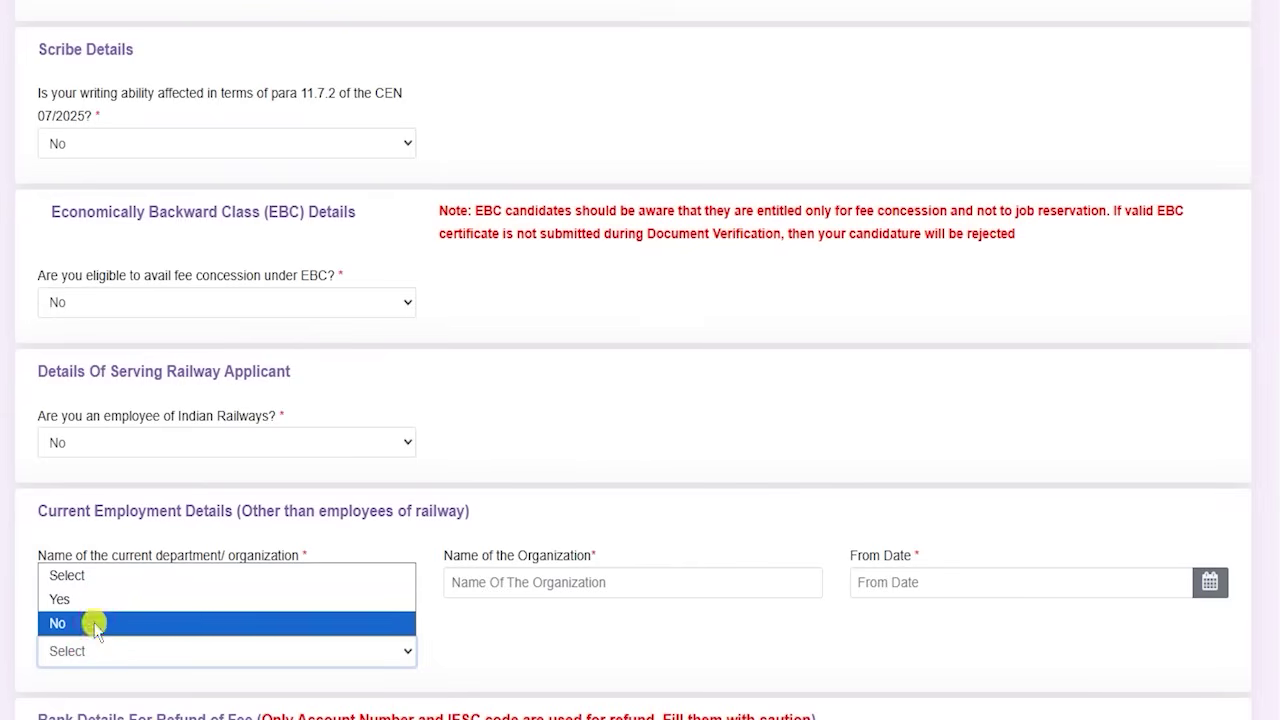
pyautogui.click(91, 622)
pyautogui.click(902, 654)
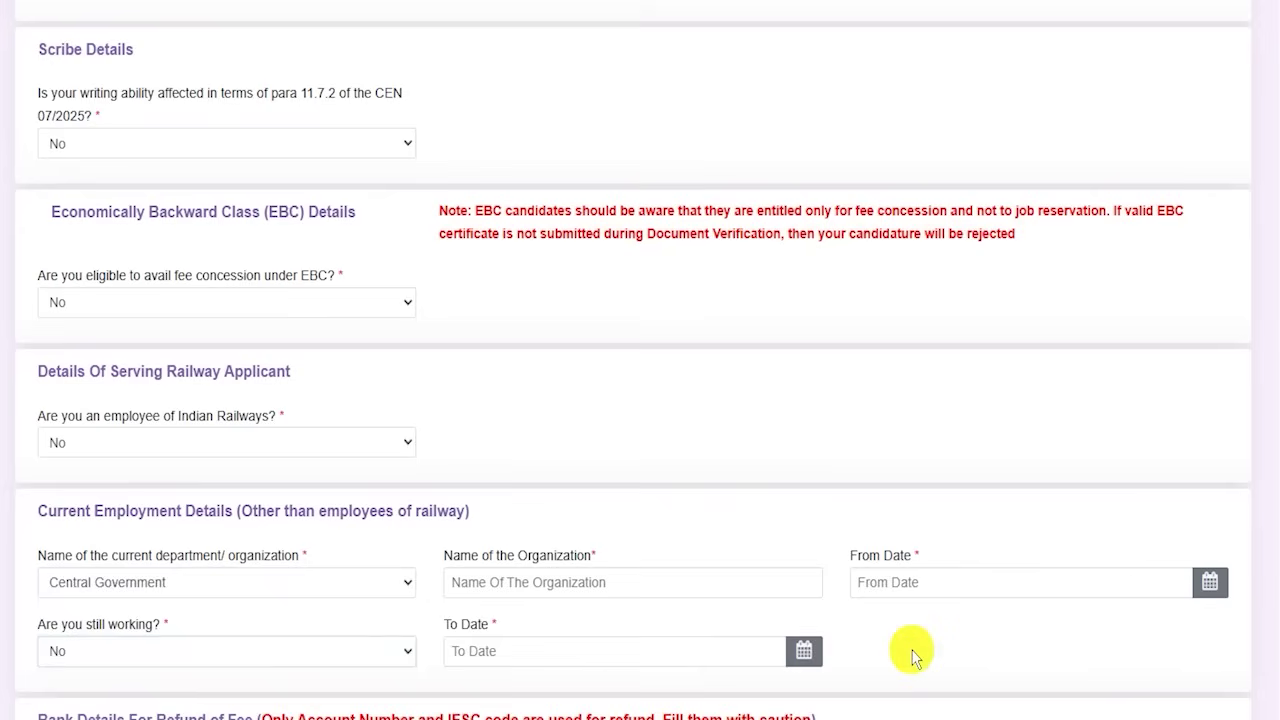
pyautogui.click(810, 652)
pyautogui.click(866, 653)
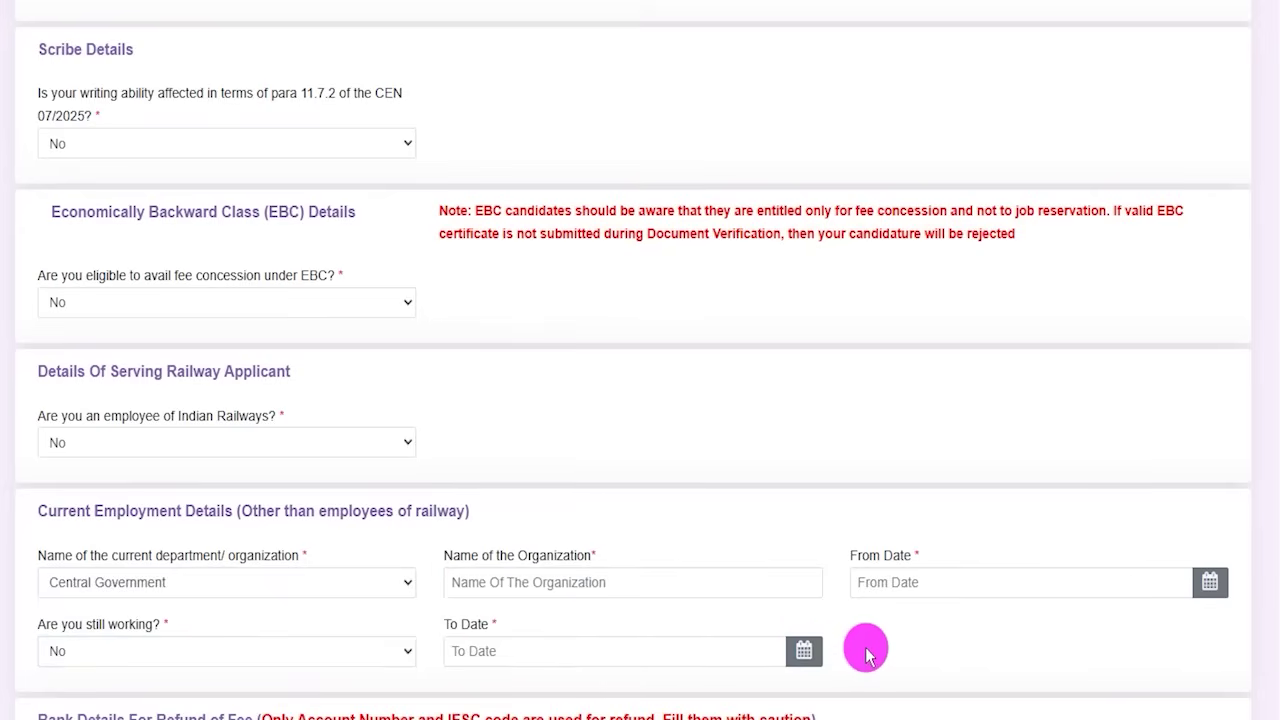
# Set the name of the current department/organization to Not Applicable in Current Employment Details
pyautogui.moveTo(78, 511); pyautogui.dragTo(180, 514)
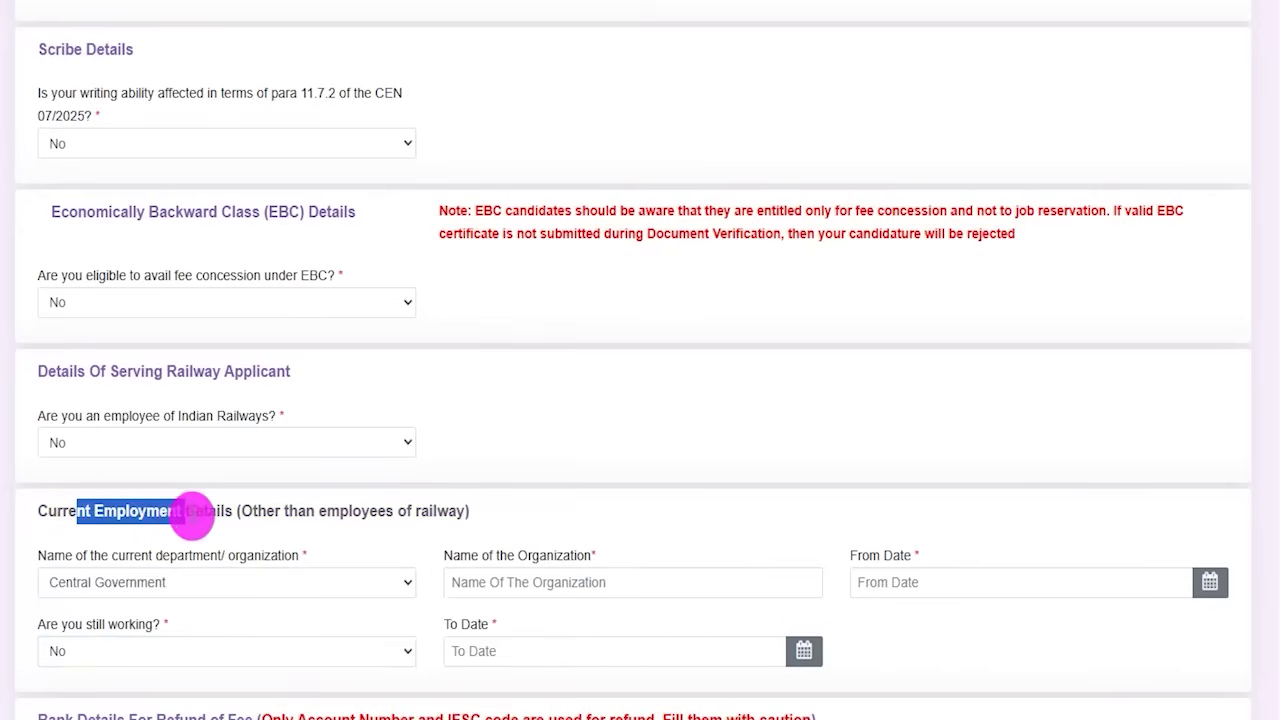
pyautogui.click(180, 582)
pyautogui.click(171, 520)
pyautogui.moveTo(86, 550); pyautogui.dragTo(150, 553)
pyautogui.click(106, 620)
pyautogui.click(92, 522)
pyautogui.click(571, 614)
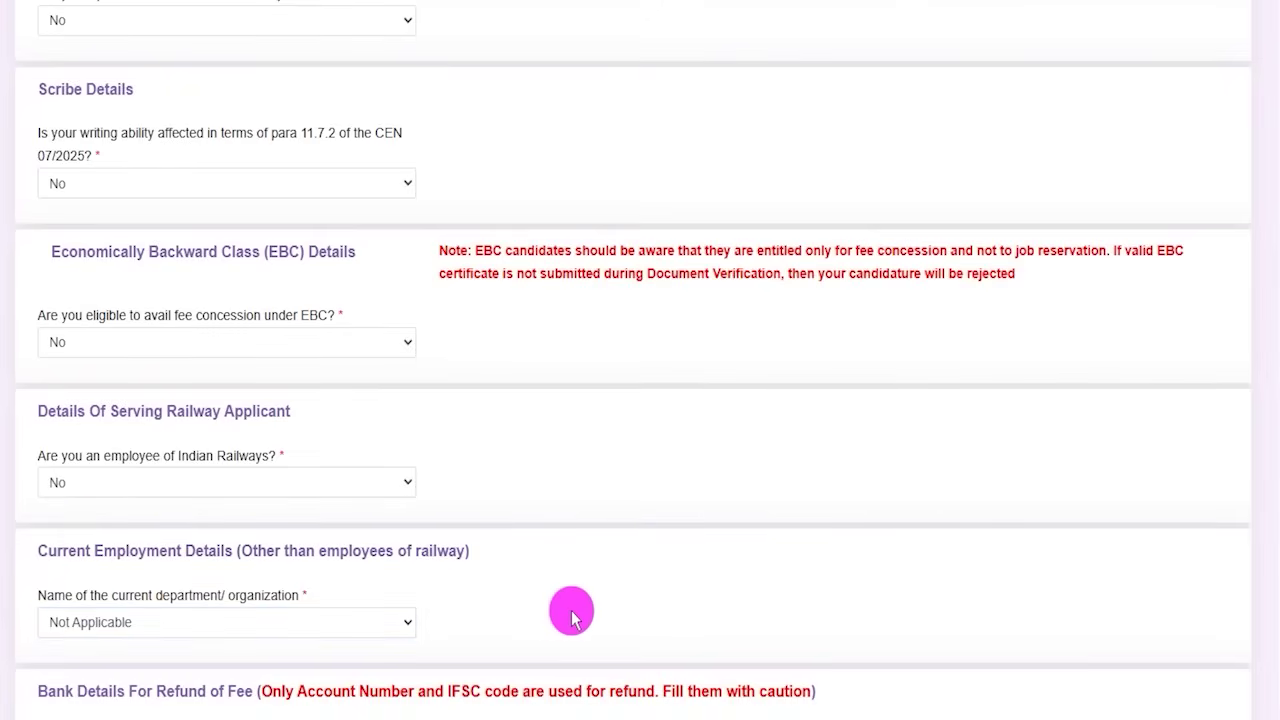
# Review the fee refund bank details: account holder name, account number and its confirmation, IFSC code, bank name and address, plus the save option
pyautogui.moveTo(52, 691); pyautogui.dragTo(252, 691)
pyautogui.scroll(-3, 291, 454)
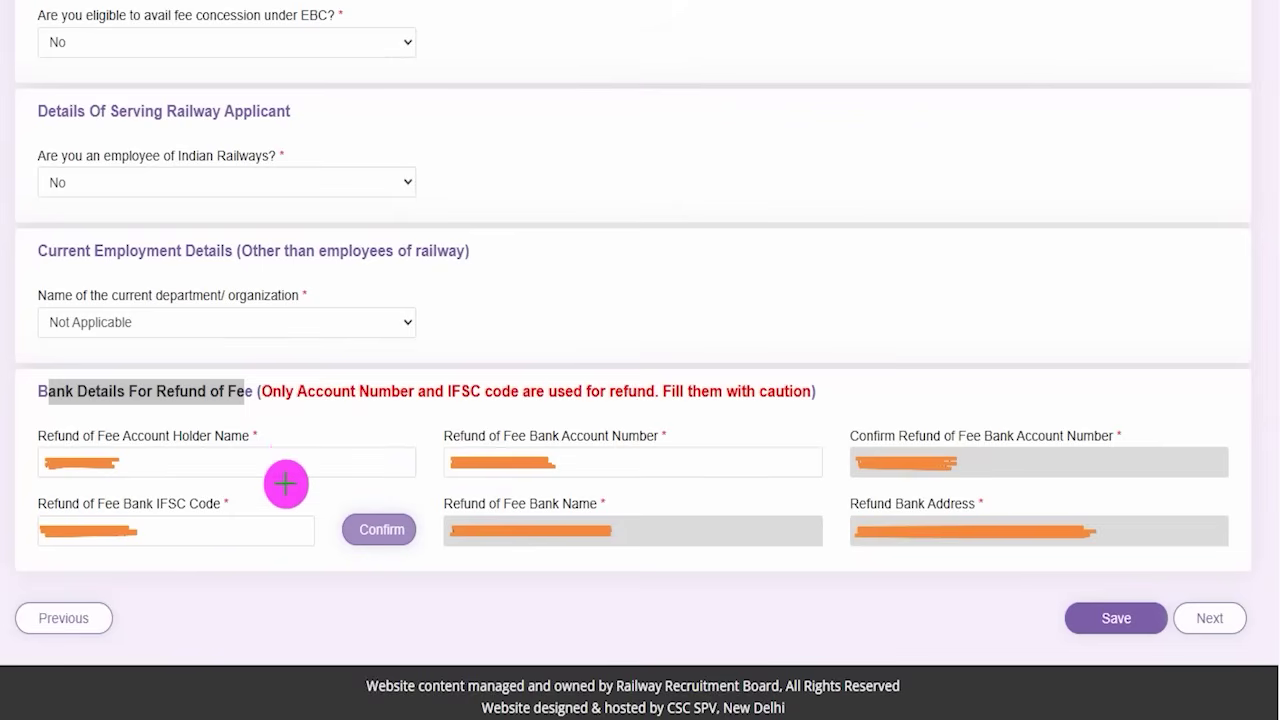
pyautogui.moveTo(272, 463); pyautogui.dragTo(332, 424)
pyautogui.moveTo(708, 461); pyautogui.dragTo(760, 410)
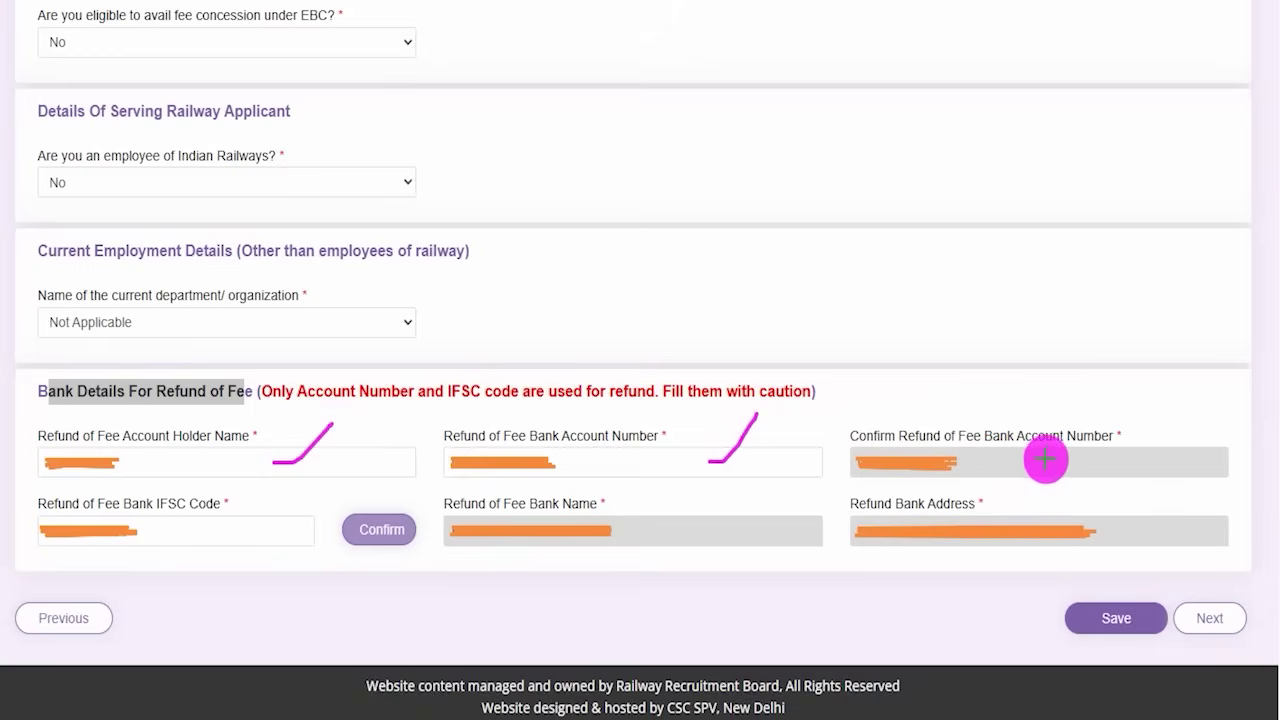
pyautogui.moveTo(1048, 459); pyautogui.dragTo(1107, 406)
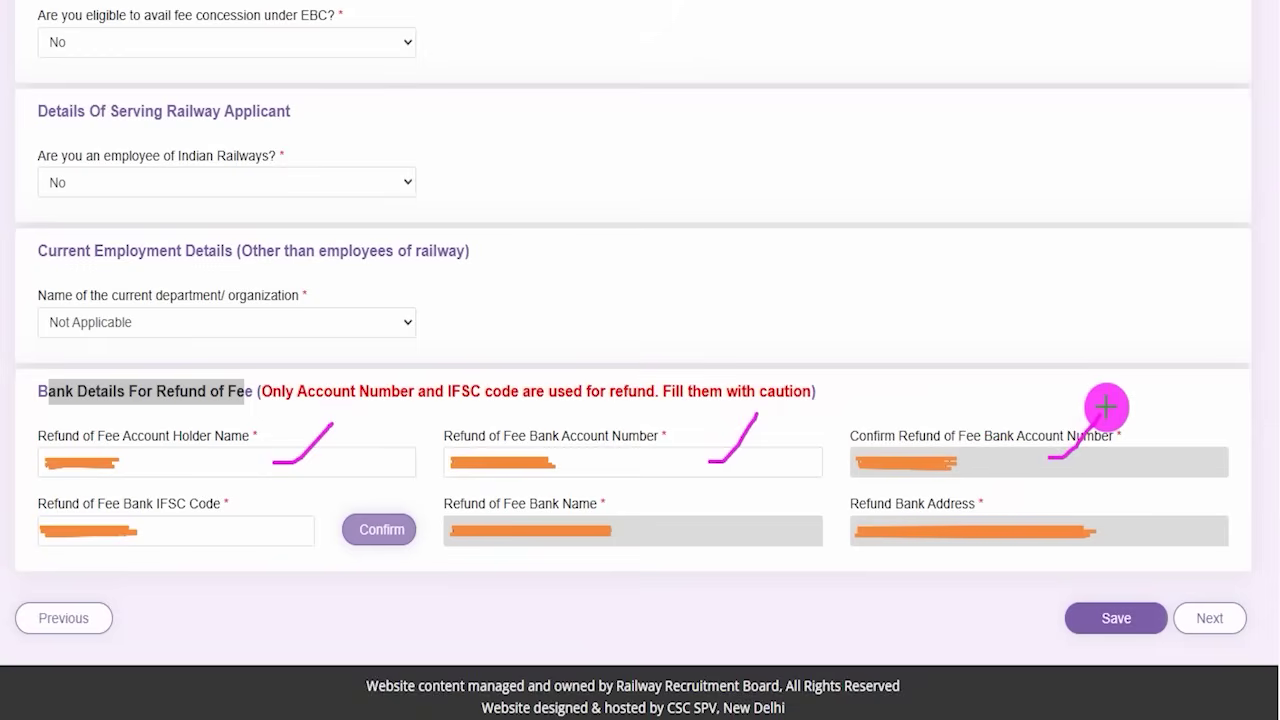
pyautogui.moveTo(230, 528); pyautogui.dragTo(265, 490)
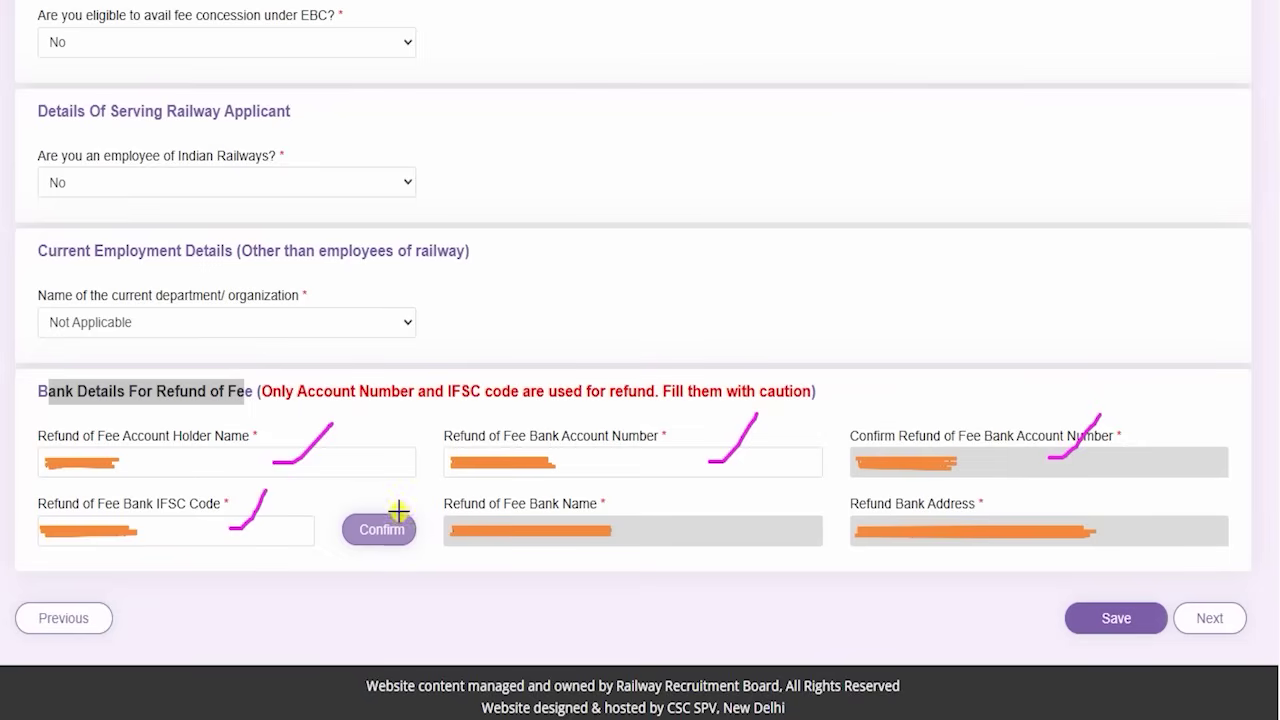
pyautogui.moveTo(398, 512); pyautogui.dragTo(428, 480)
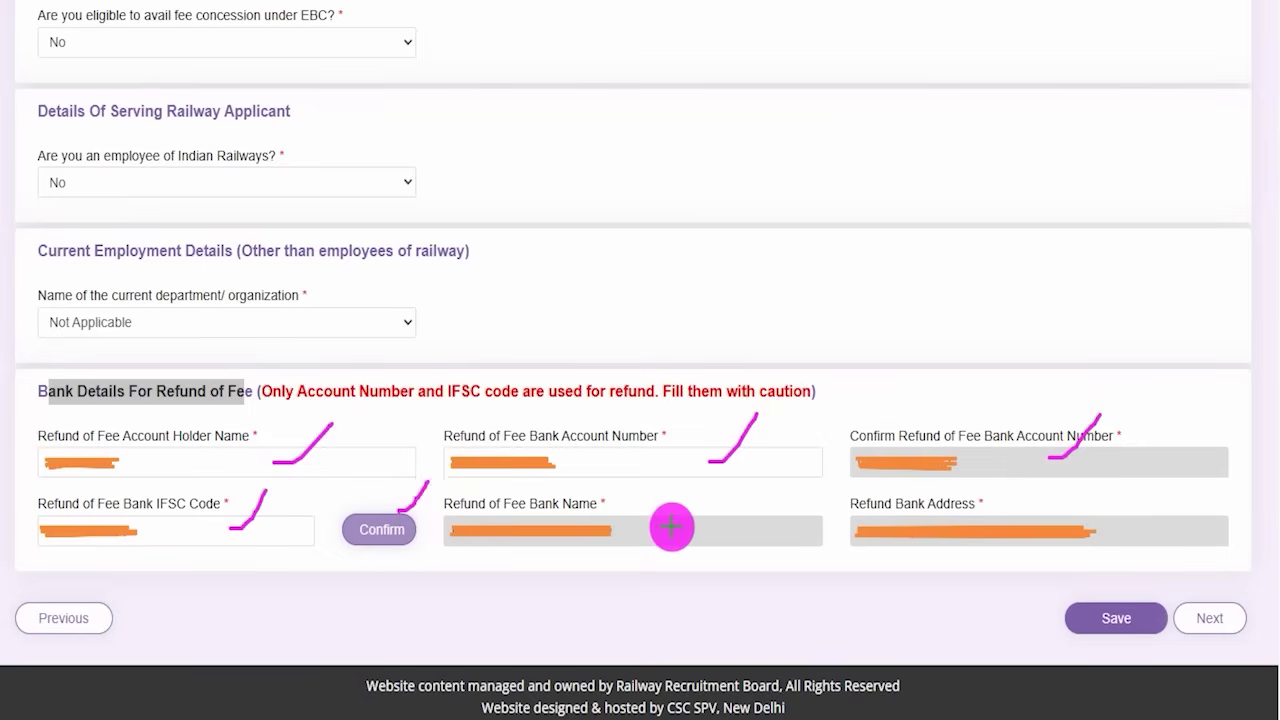
pyautogui.moveTo(671, 525); pyautogui.dragTo(694, 515)
pyautogui.moveTo(1097, 518); pyautogui.dragTo(1124, 476)
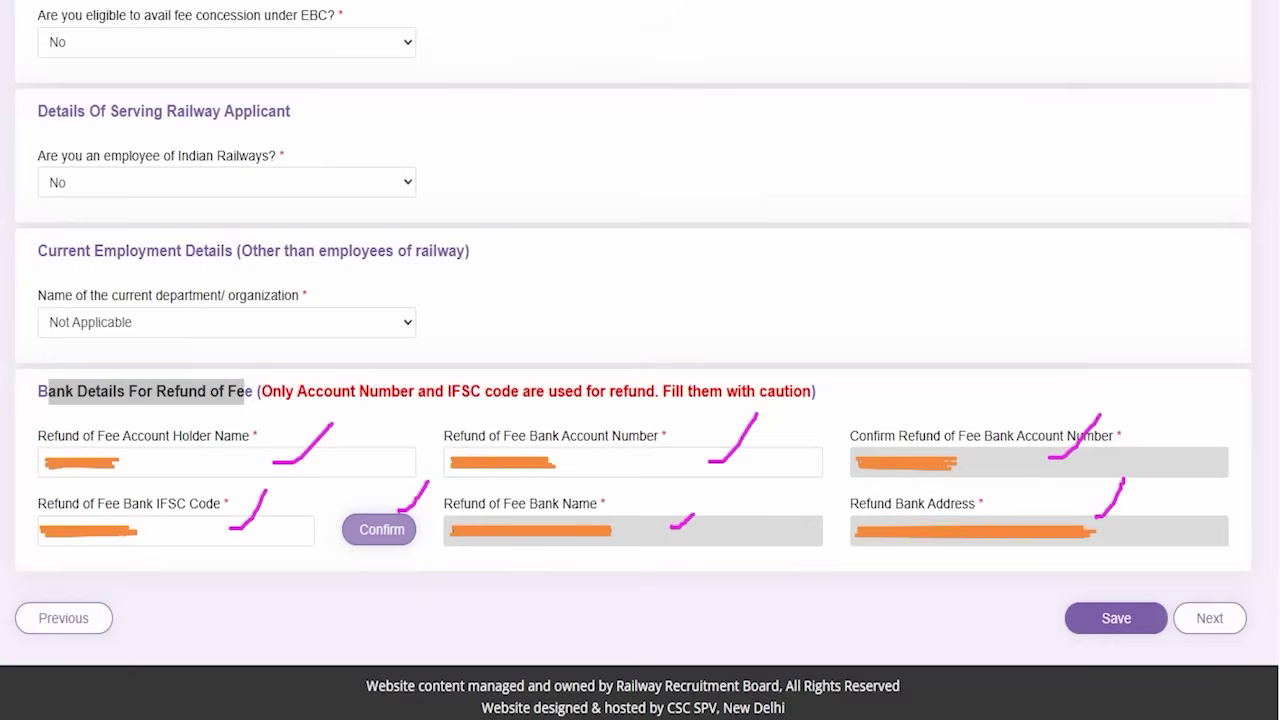
pyautogui.moveTo(798, 623); pyautogui.dragTo(1050, 618)
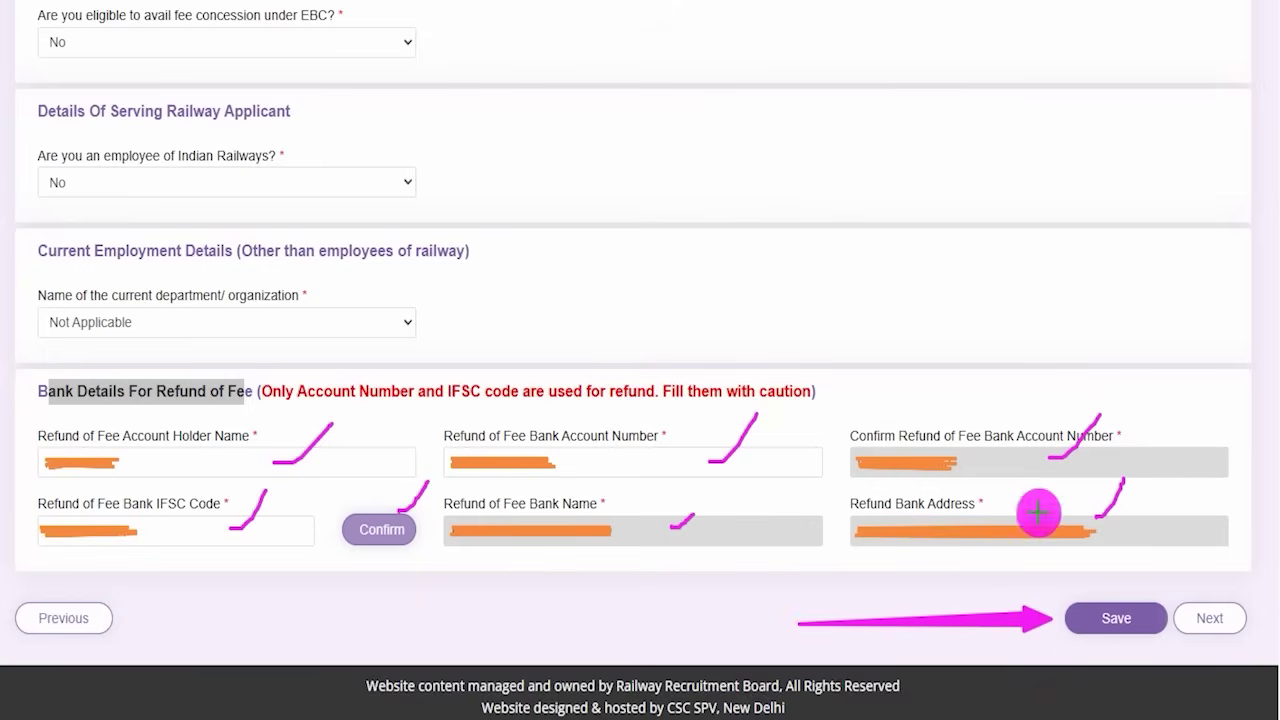
pyautogui.moveTo(1249, 371); pyautogui.dragTo(1229, 554)
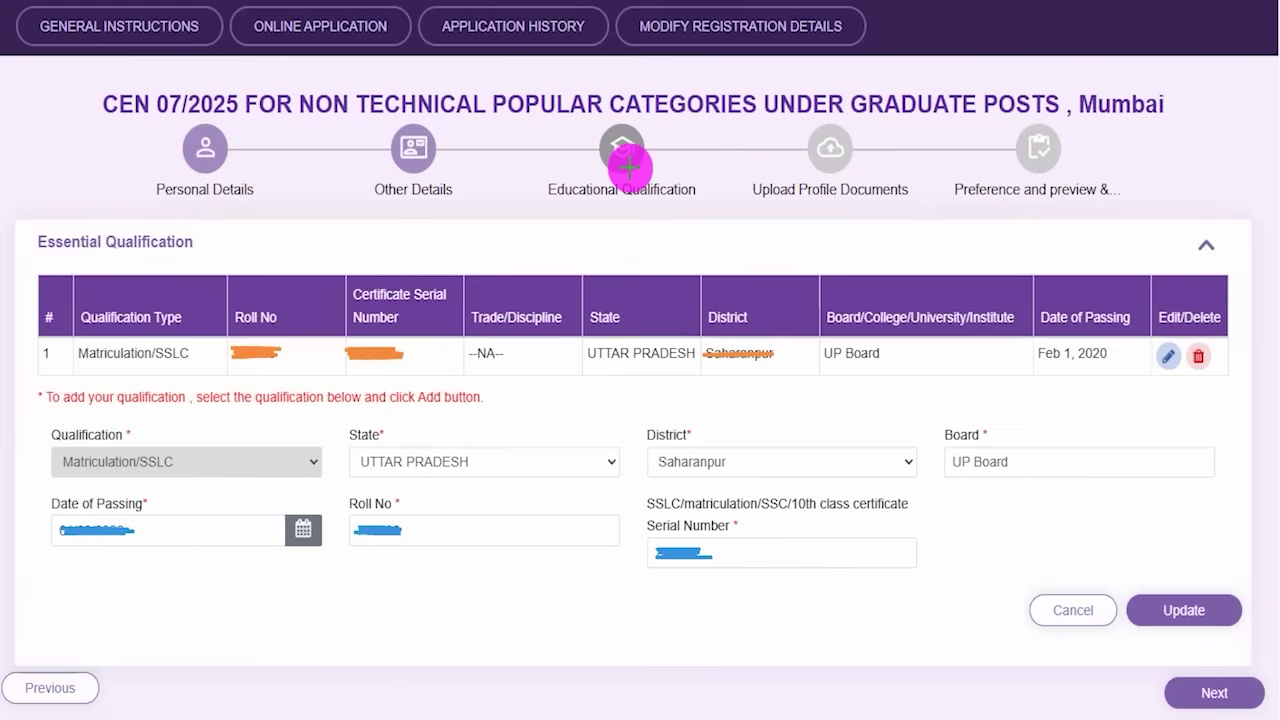
# Examine the Educational Qualification stage and the edit option of the Matriculation/SSLC entry under Essential Qualification
pyautogui.moveTo(612, 225); pyautogui.dragTo(660, 177)
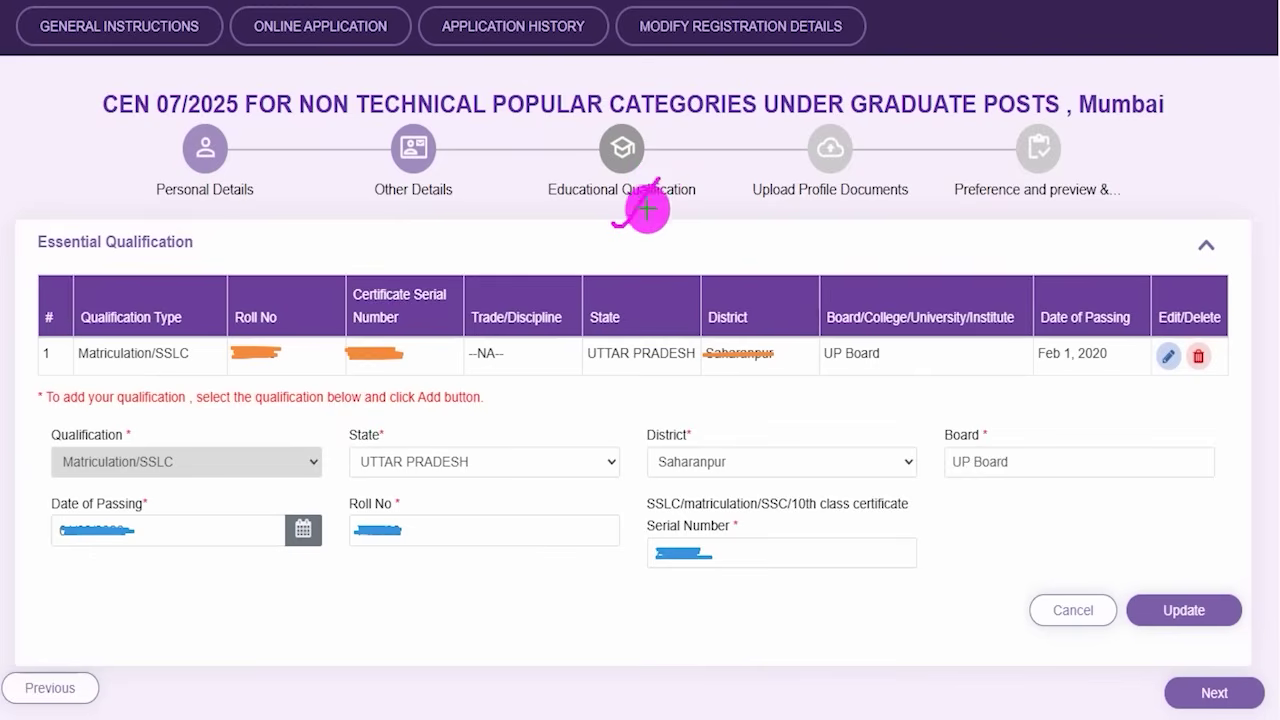
pyautogui.moveTo(652, 233); pyautogui.dragTo(694, 184)
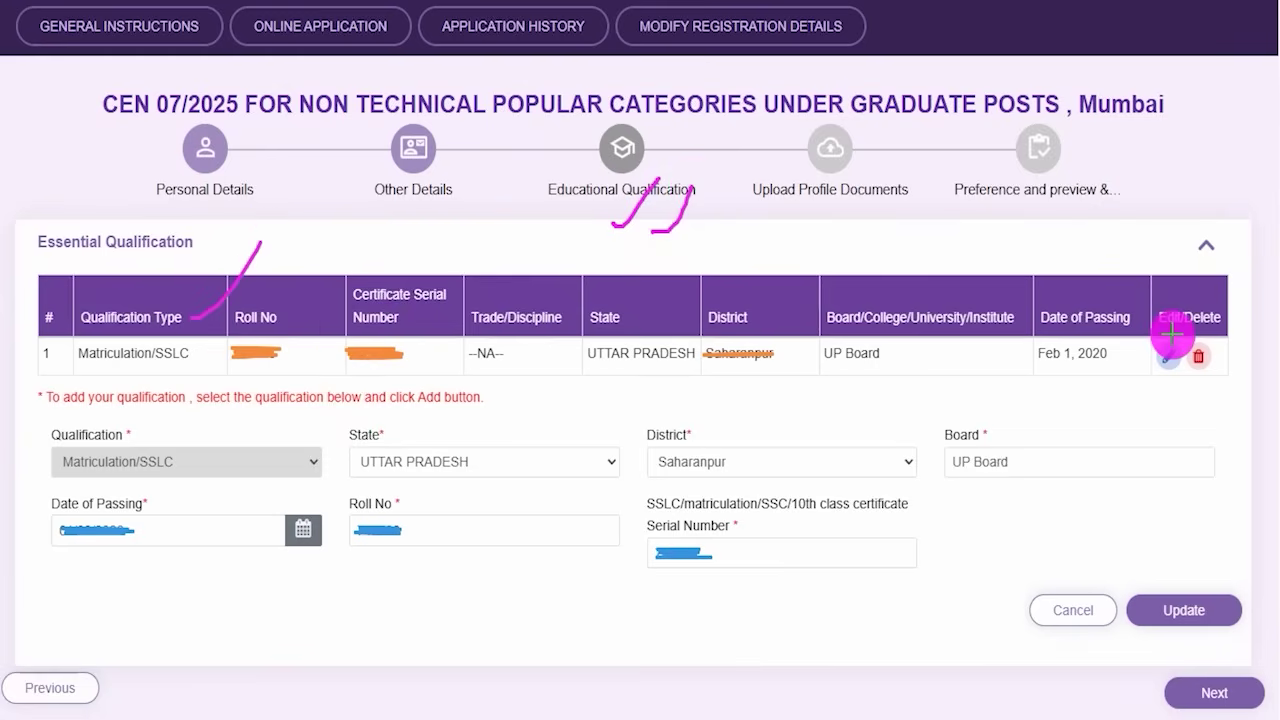
pyautogui.moveTo(1154, 340)
pyautogui.mouseDown()
pyautogui.moveTo(1157, 366)
pyautogui.moveTo(1185, 363)
pyautogui.mouseUp()
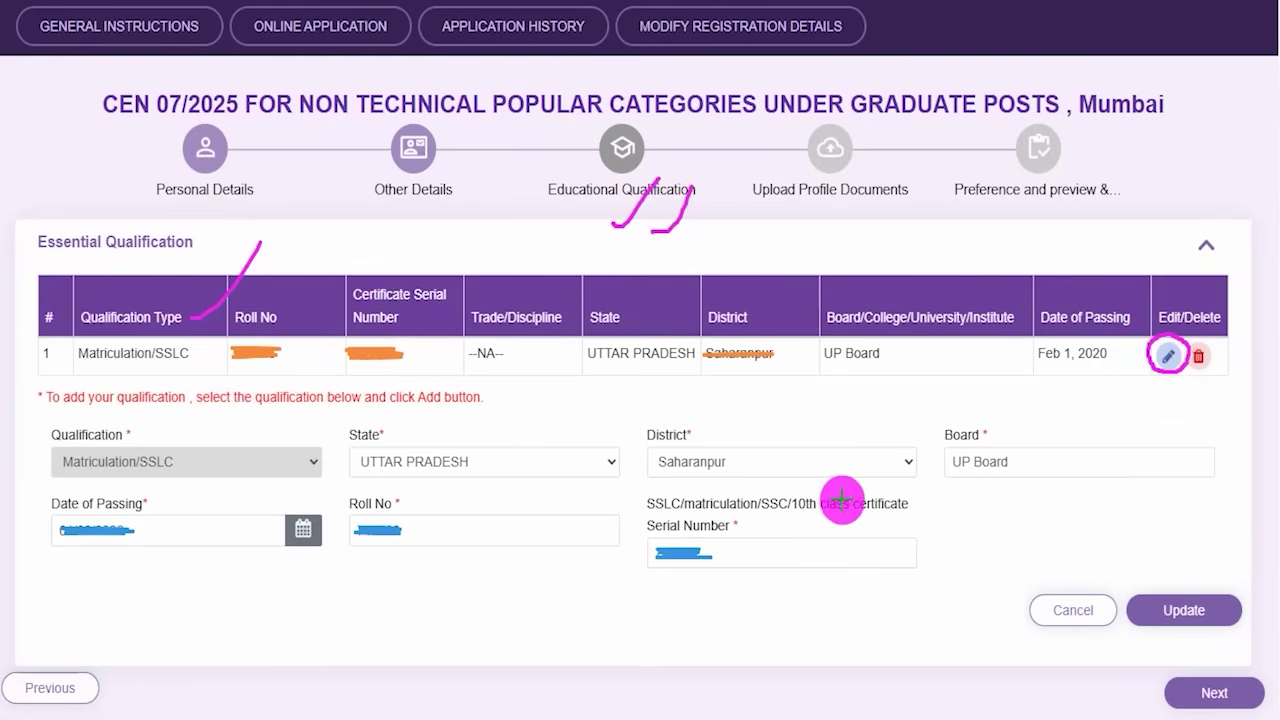
# Review the Matriculation/SSLC entry's state, district, board, date of passing, roll number and certificate serial number, plus the update option
pyautogui.moveTo(502, 467); pyautogui.dragTo(553, 416)
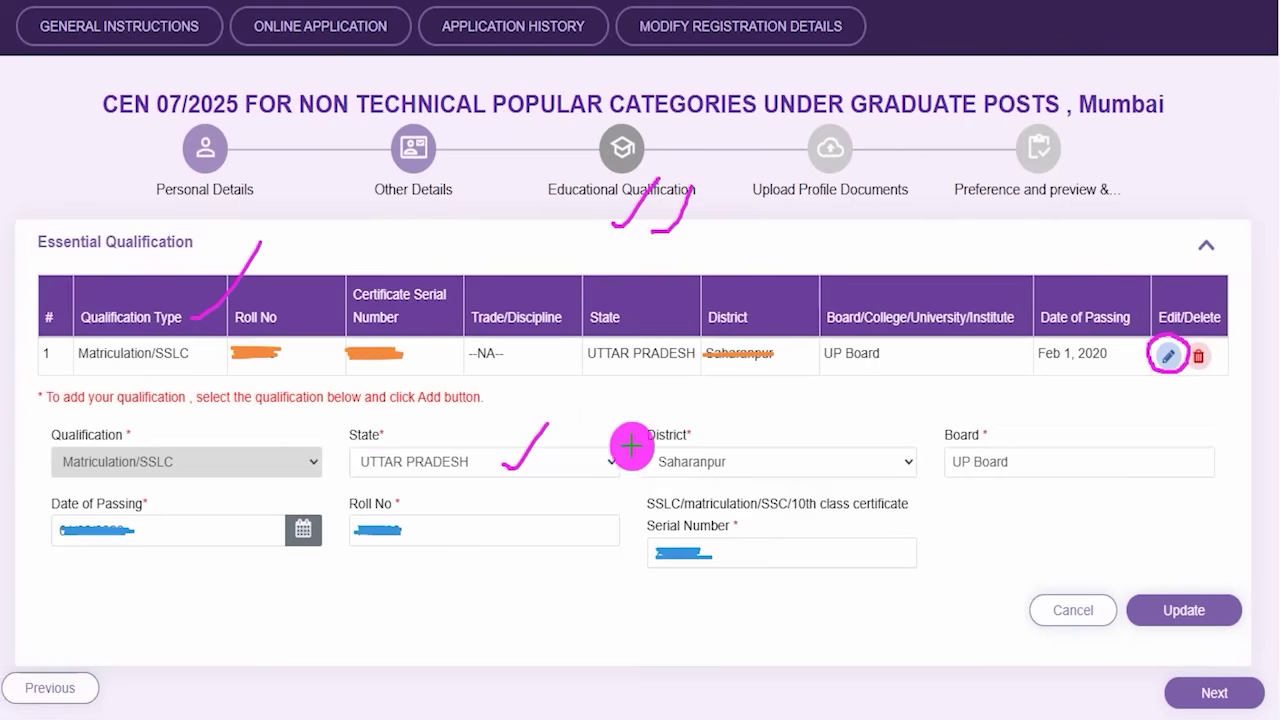
pyautogui.moveTo(757, 463); pyautogui.dragTo(808, 423)
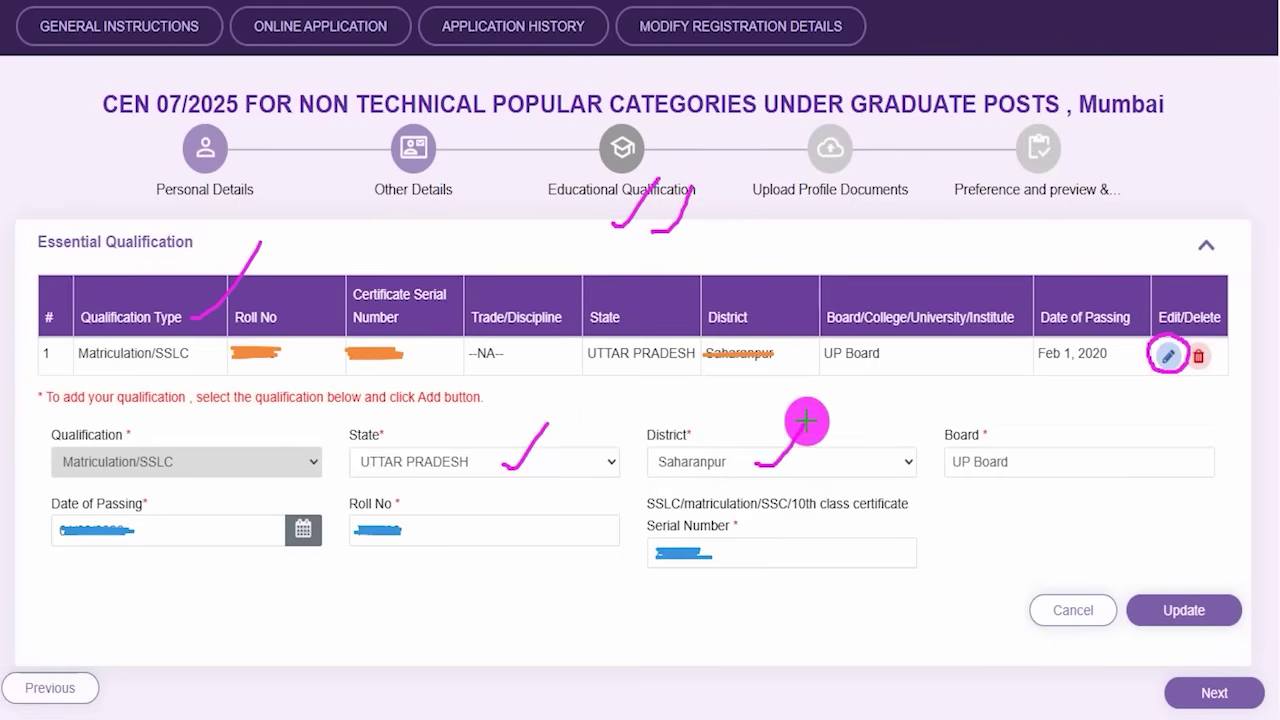
pyautogui.moveTo(1043, 462); pyautogui.dragTo(1081, 421)
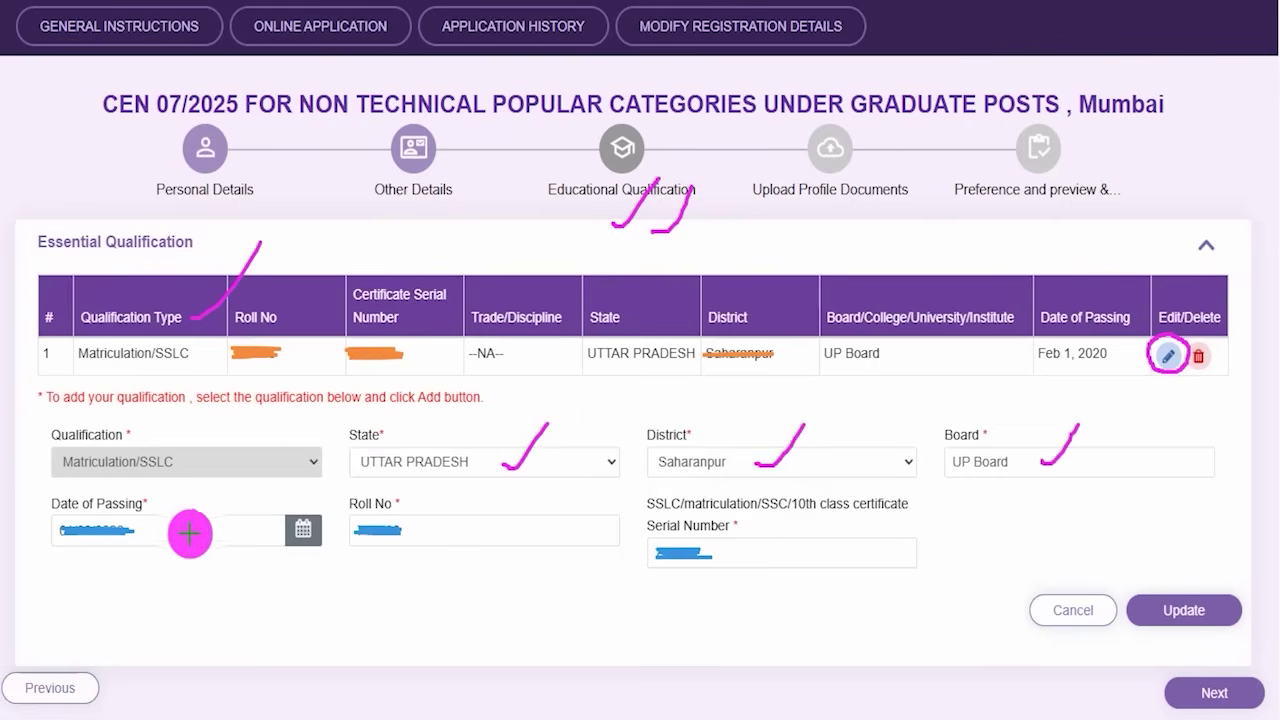
pyautogui.moveTo(292, 516); pyautogui.dragTo(340, 464)
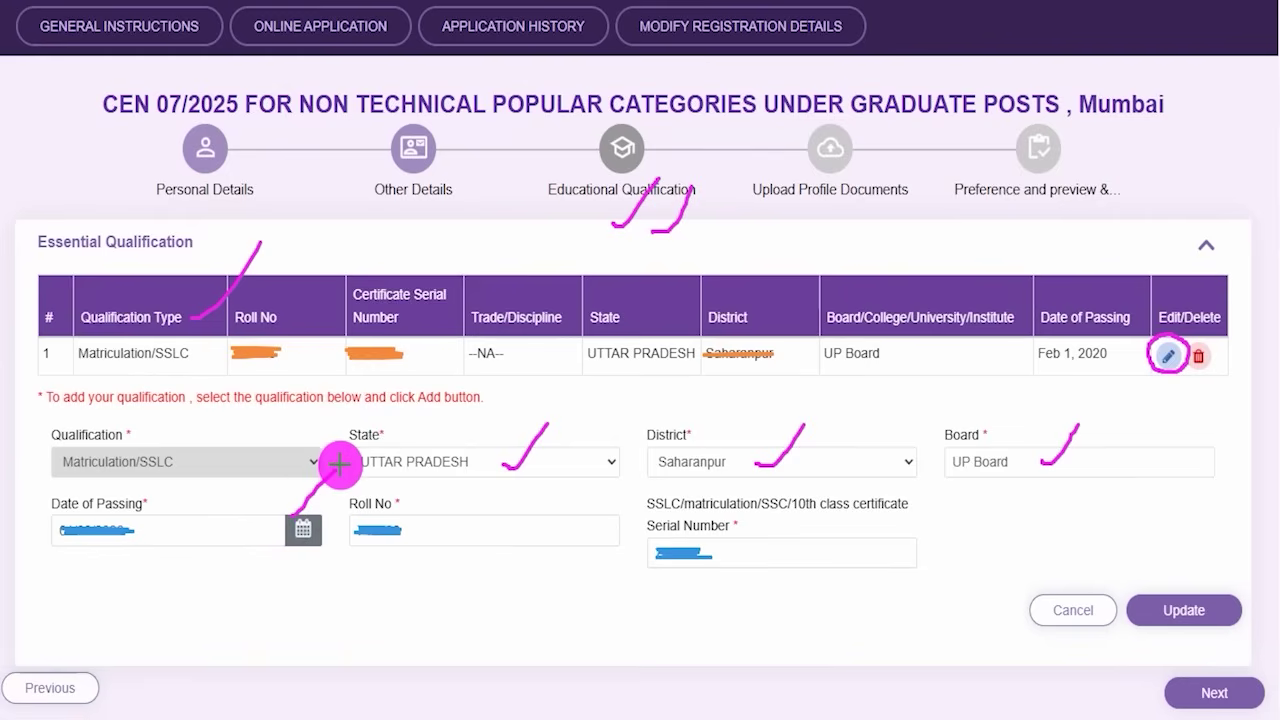
pyautogui.moveTo(488, 531); pyautogui.dragTo(539, 486)
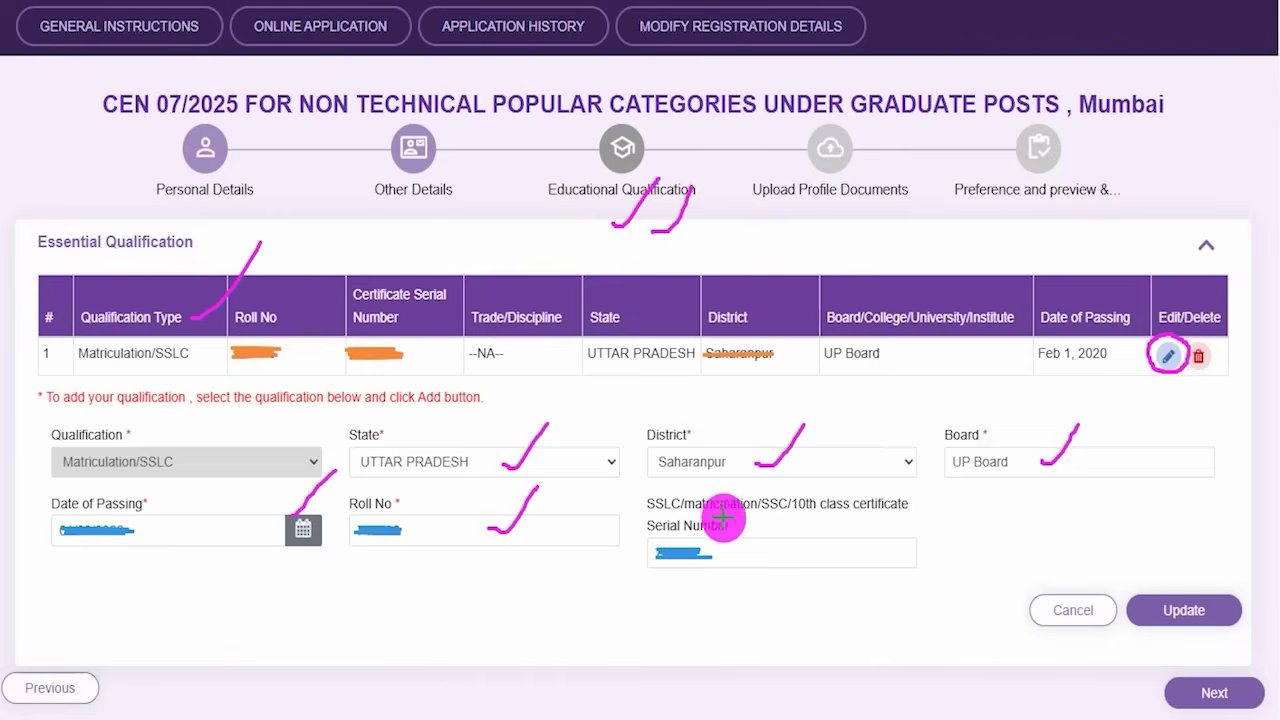
pyautogui.moveTo(822, 557); pyautogui.dragTo(843, 520)
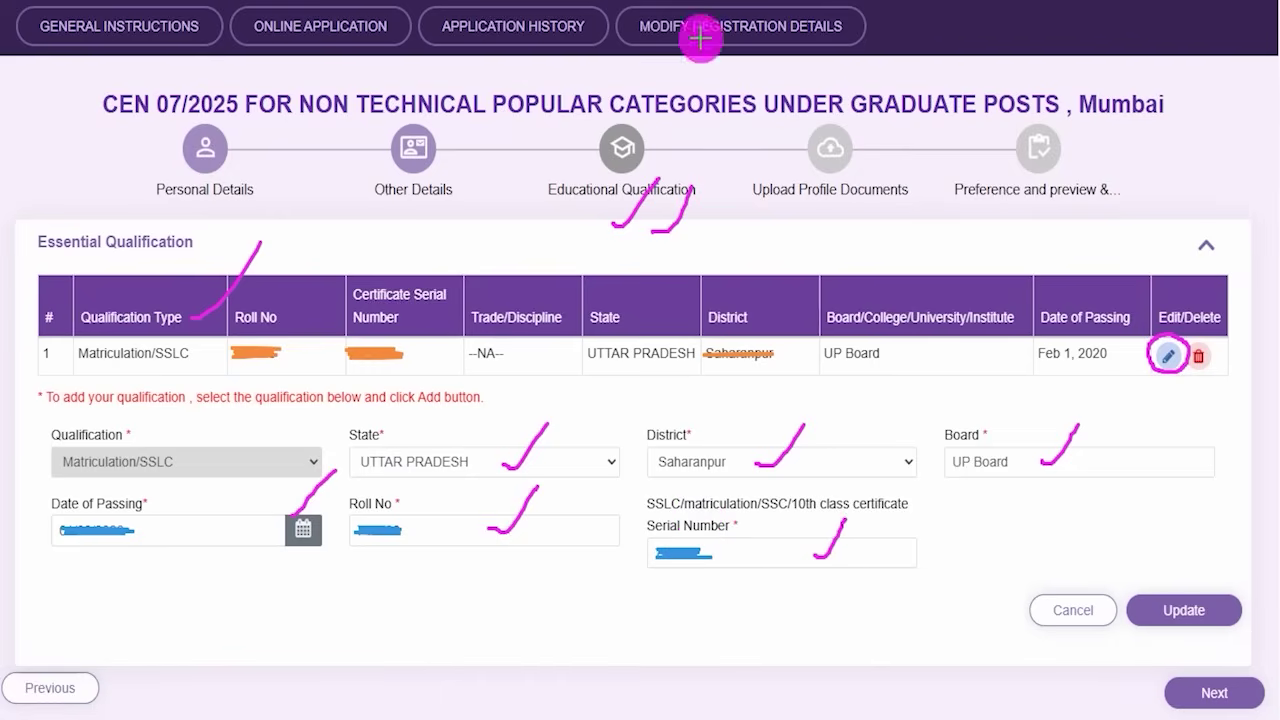
pyautogui.moveTo(1236, 374)
pyautogui.mouseDown()
pyautogui.moveTo(1254, 372)
pyautogui.moveTo(1215, 567)
pyautogui.mouseUp()
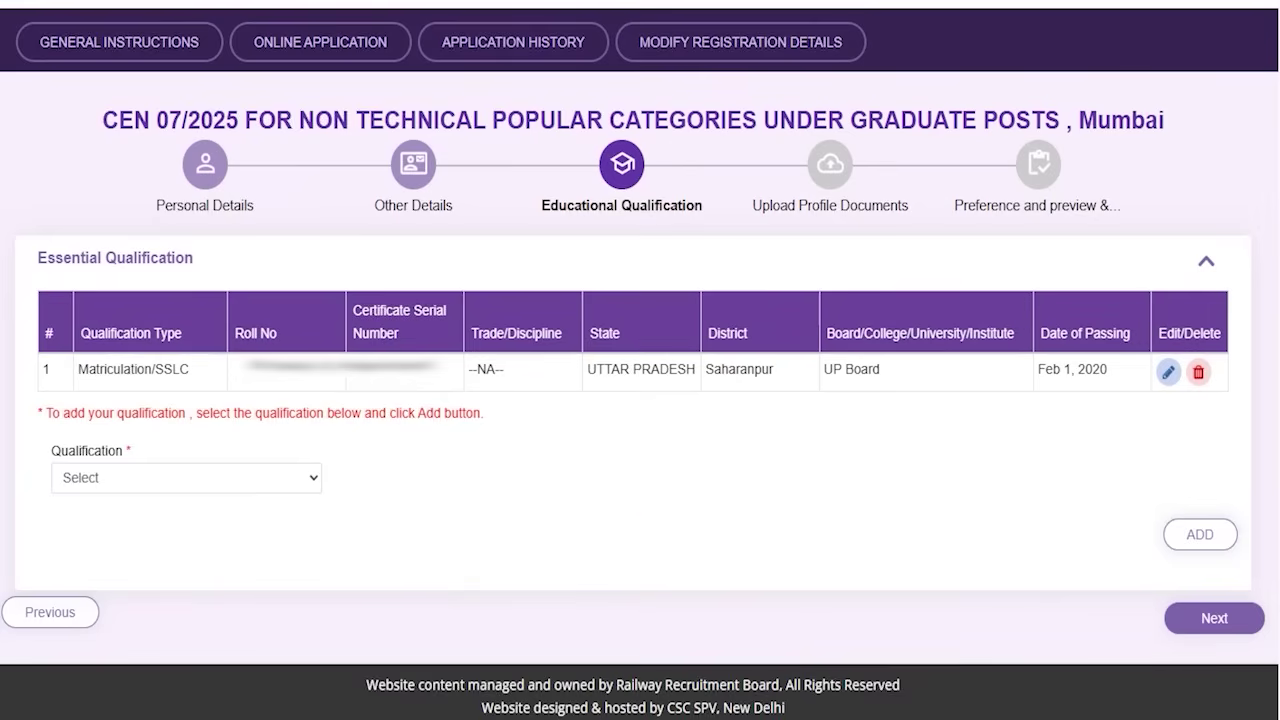
# Choose 12th (+2 Stage) or its equivalent as the qualification to add, with Any Discipline as the discipline/subject
pyautogui.moveTo(791, 402); pyautogui.dragTo(878, 326)
pyautogui.moveTo(49, 446); pyautogui.dragTo(106, 458)
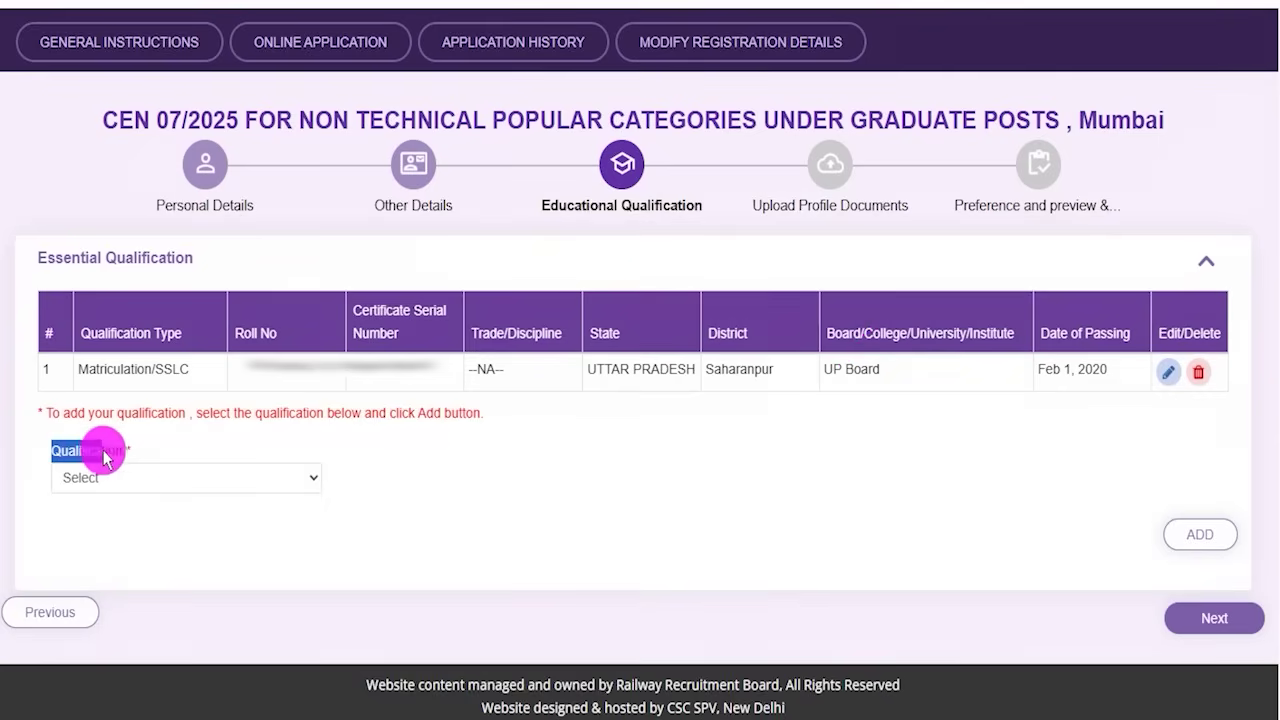
pyautogui.click(148, 480)
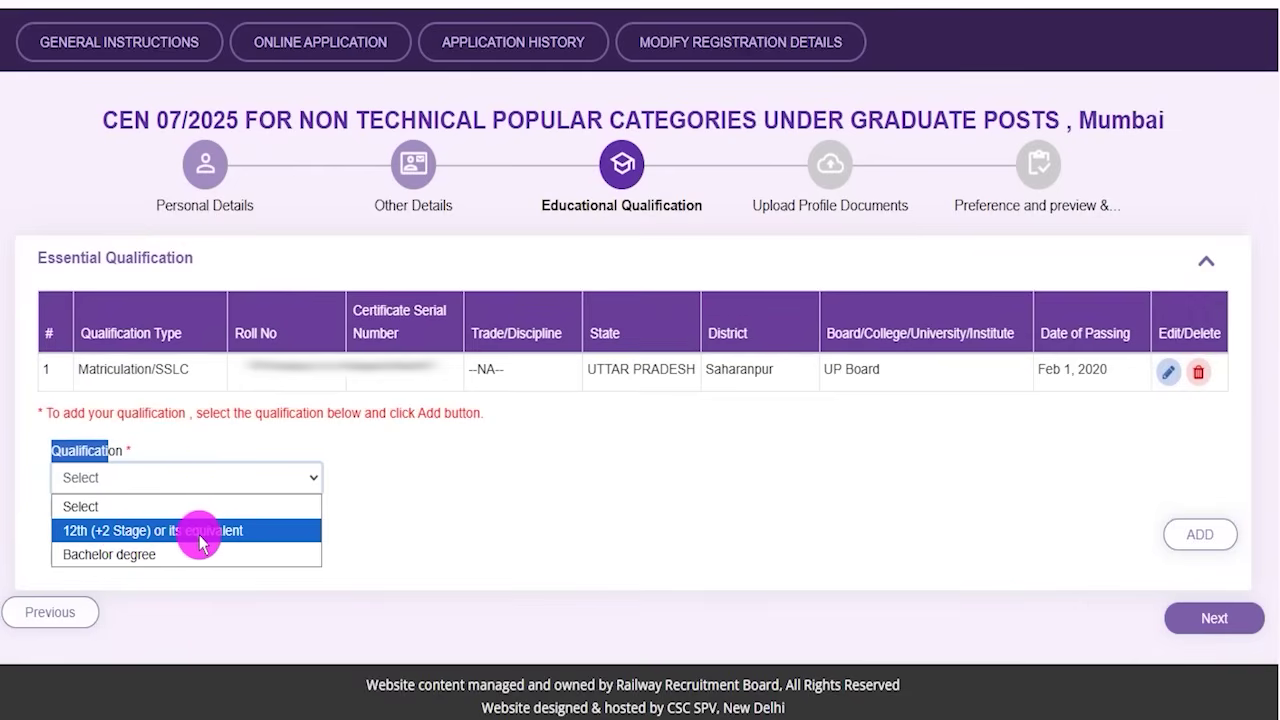
pyautogui.click(250, 538)
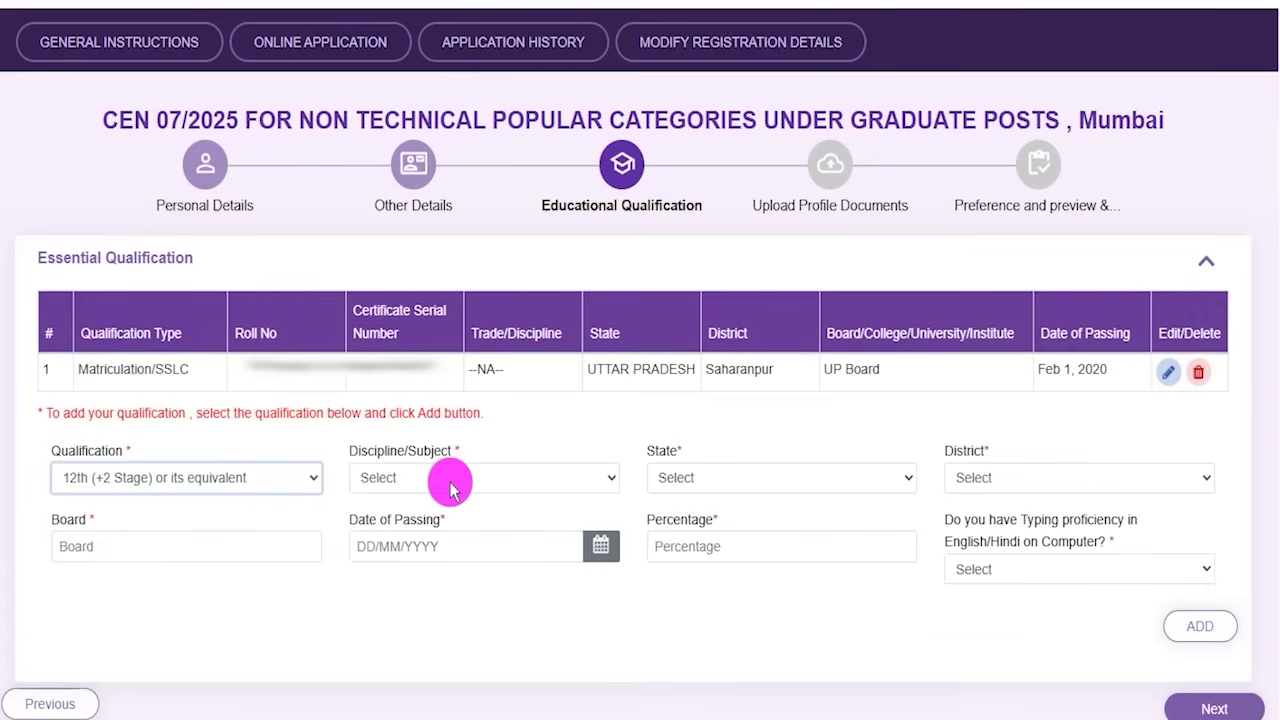
pyautogui.click(448, 480)
pyautogui.click(430, 530)
# Set the 12th qualification's state to UTTAR PRADESH and its district to Saharanpur
pyautogui.click(730, 478)
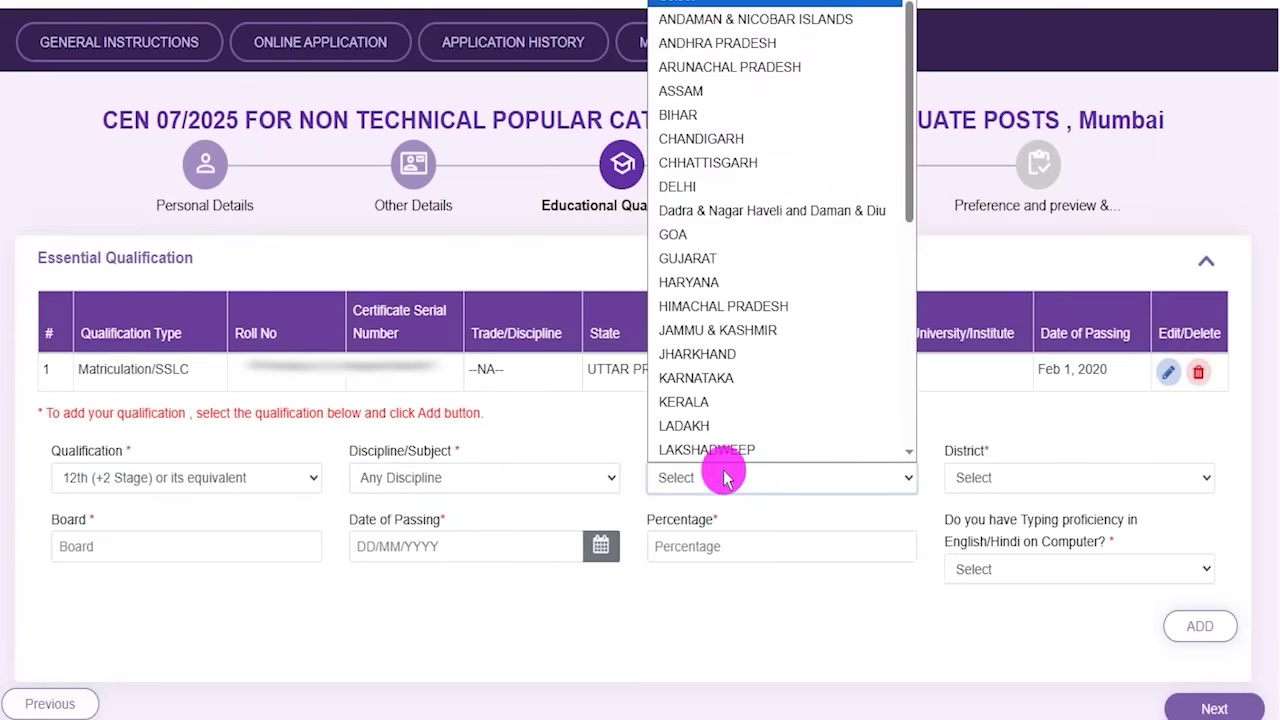
pyautogui.scroll(-5, 722, 420)
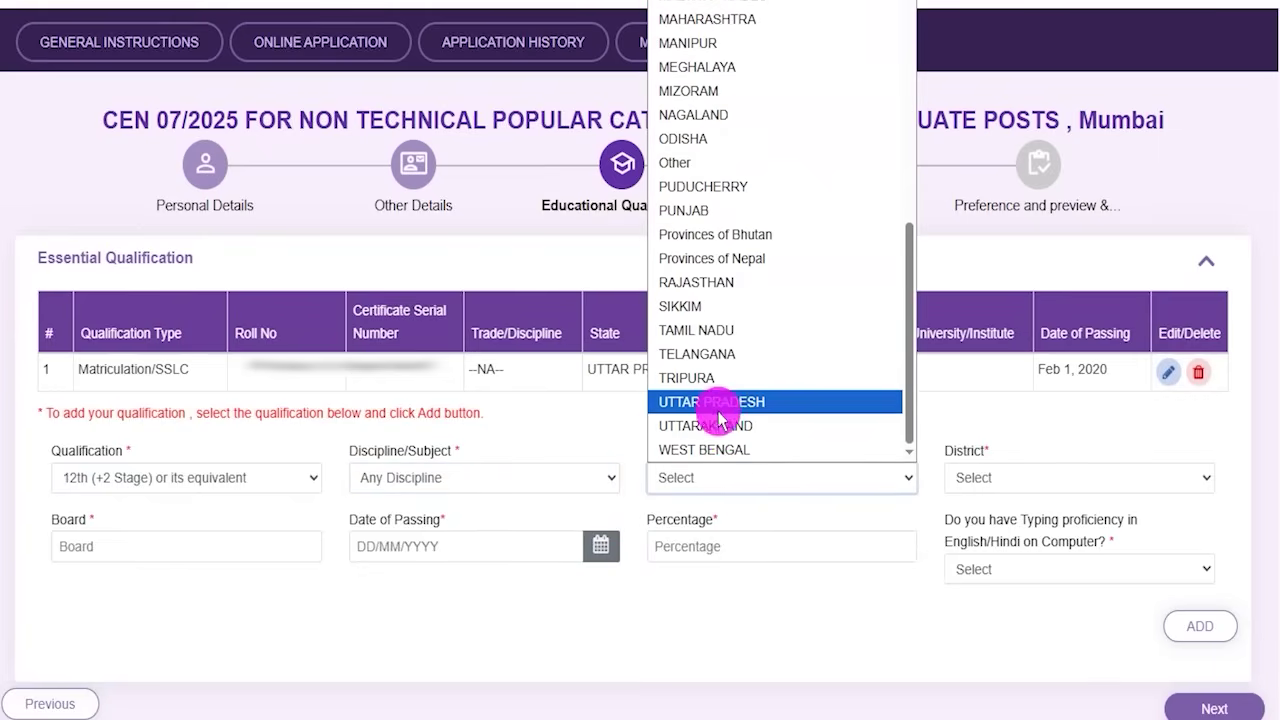
pyautogui.click(718, 404)
pyautogui.click(1020, 480)
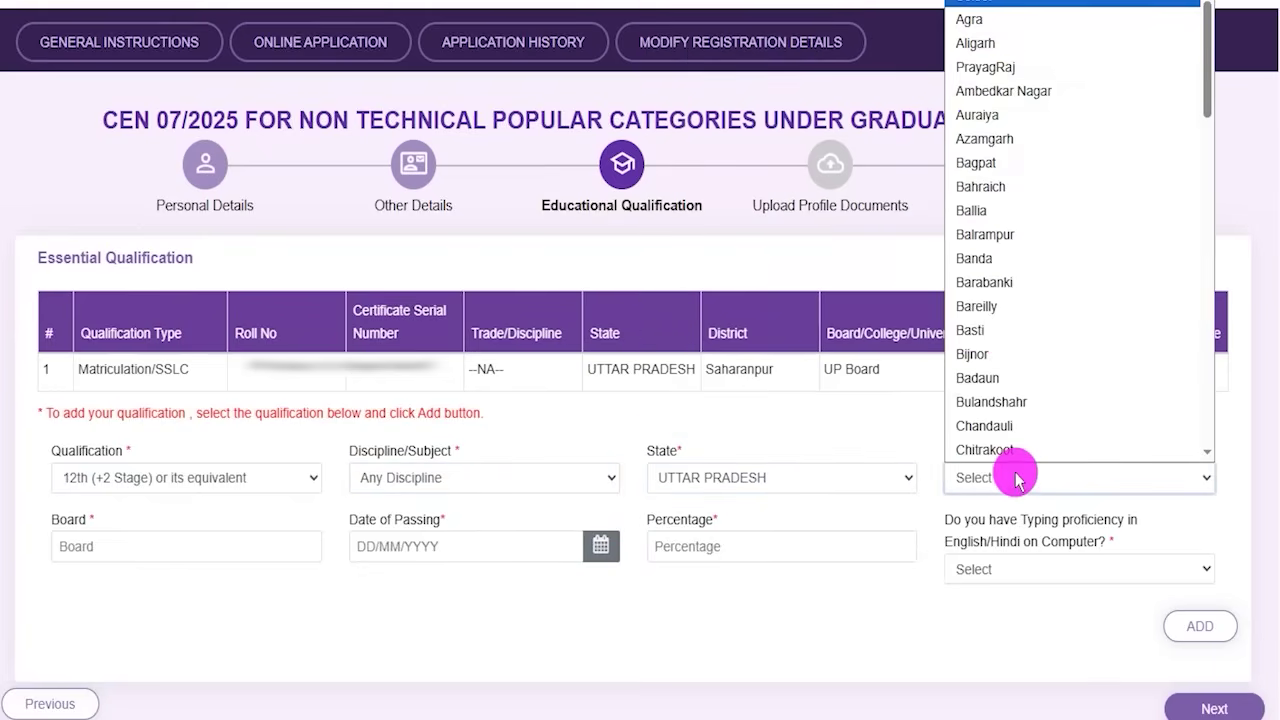
pyautogui.scroll(-10, 1010, 455)
pyautogui.click(1010, 449)
# Enter CBSE as the board and 90.00 as the percentage for the 12th qualification
pyautogui.click(123, 548)
pyautogui.write('CBSE')
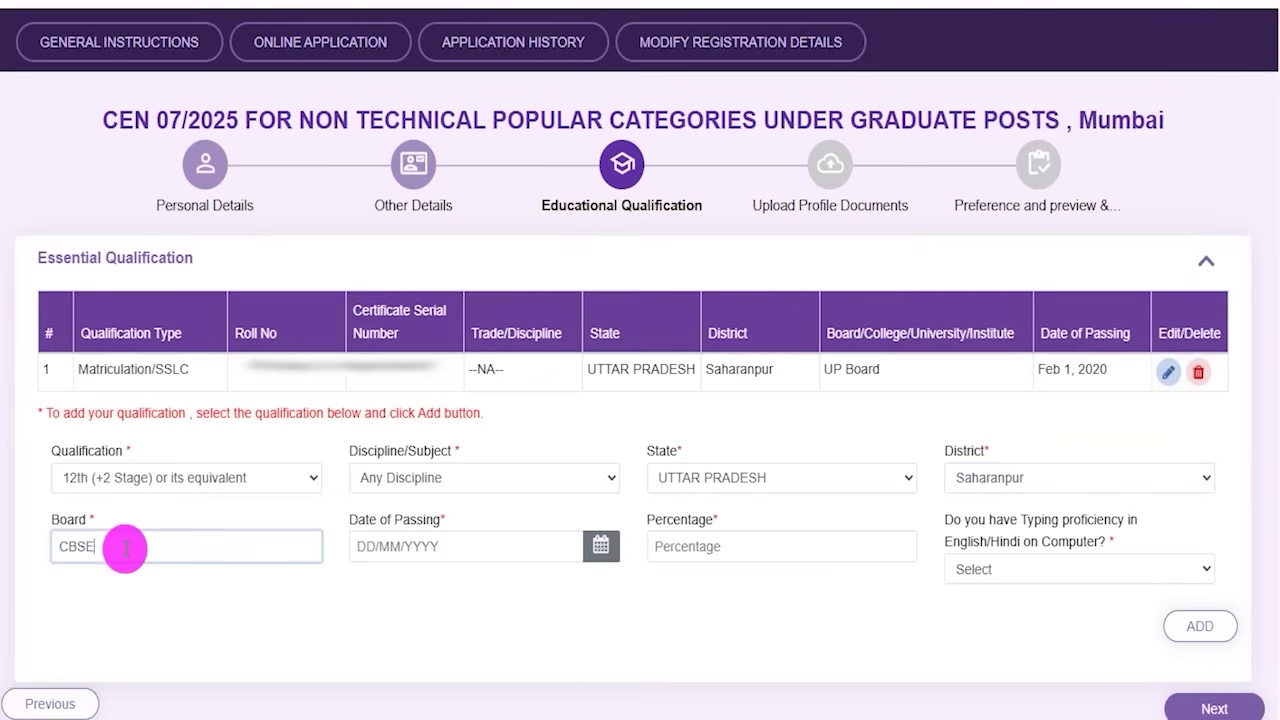
pyautogui.click(607, 550)
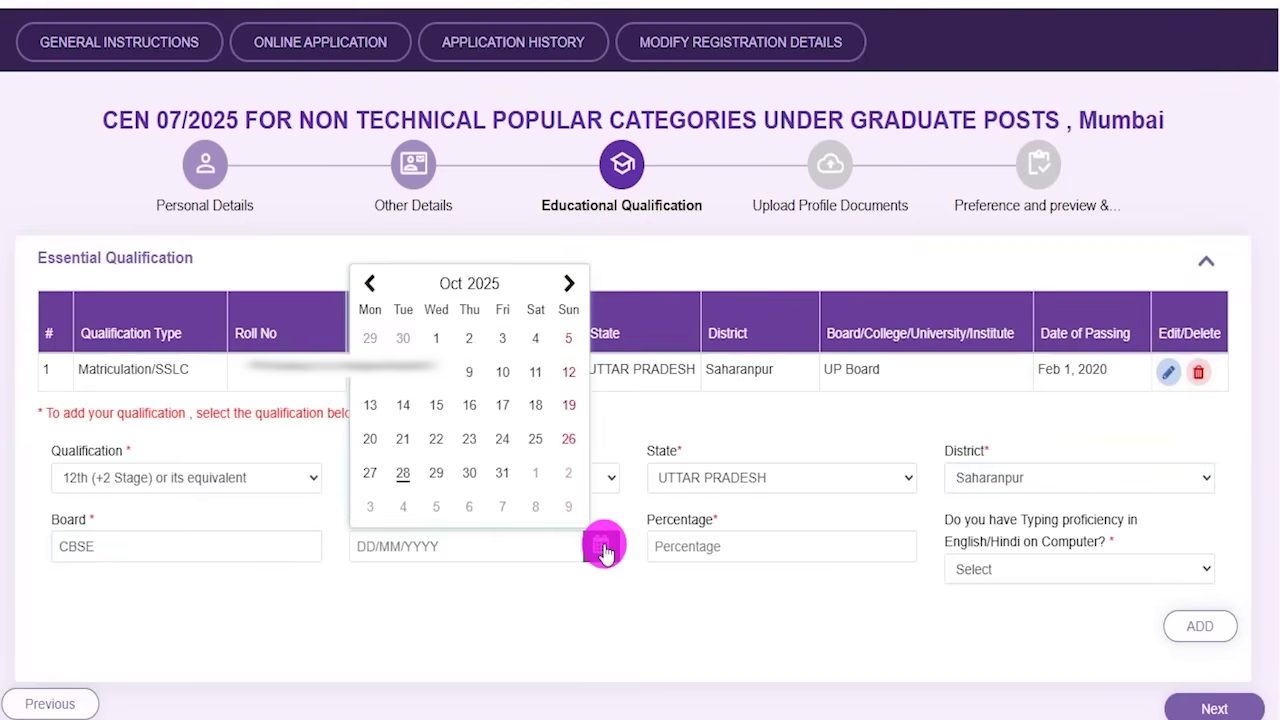
pyautogui.click(656, 614)
pyautogui.click(745, 545)
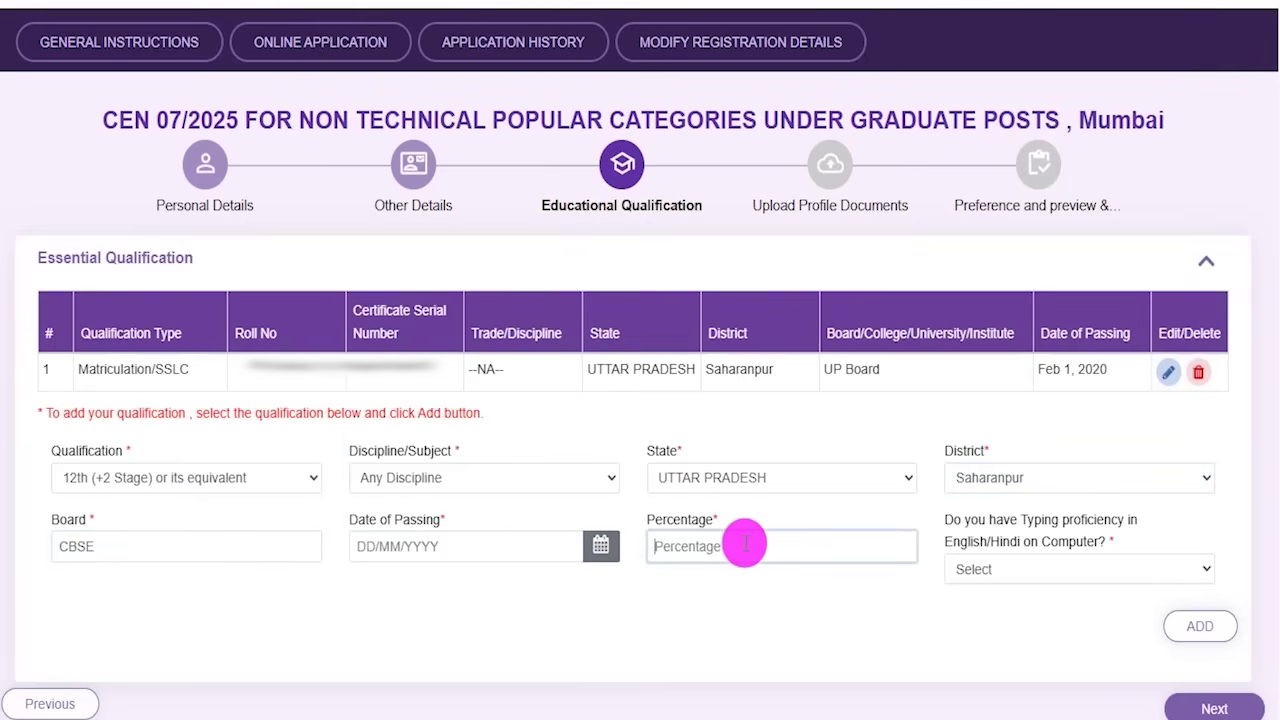
pyautogui.write('90.00')
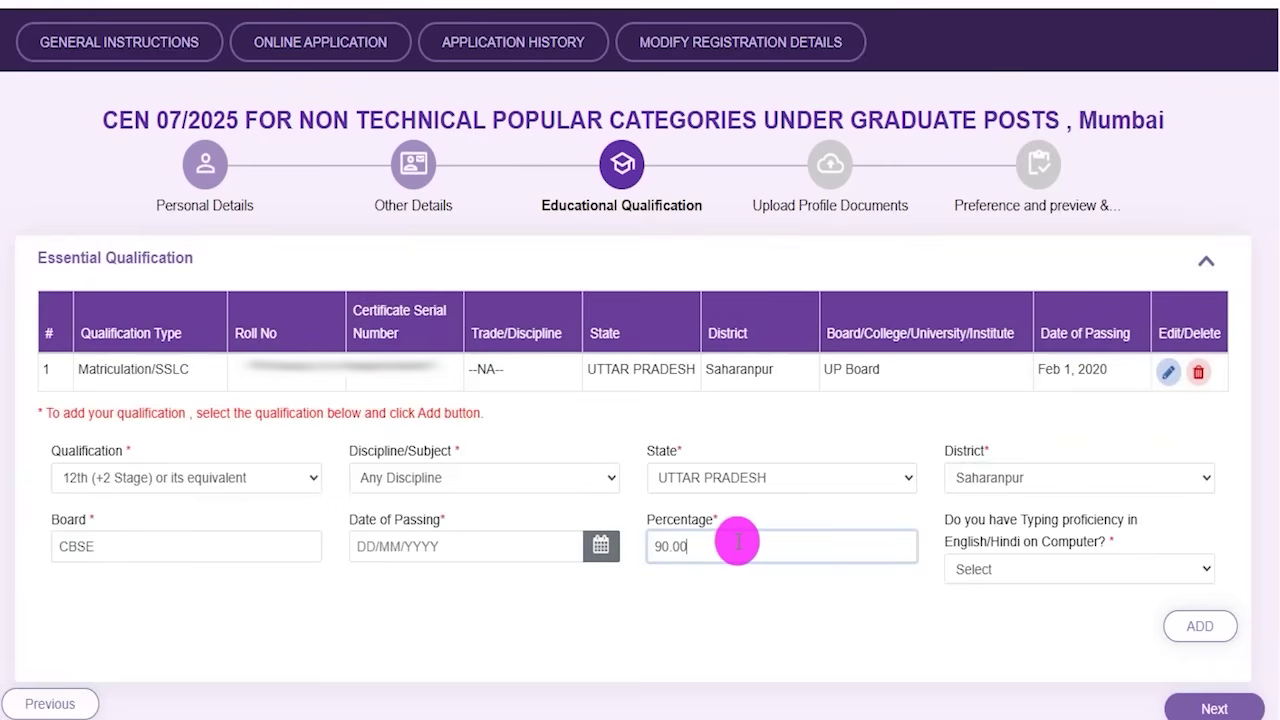
pyautogui.press('Tab')
pyautogui.hotkey('alt', 'Down')
pyautogui.click(871, 590)
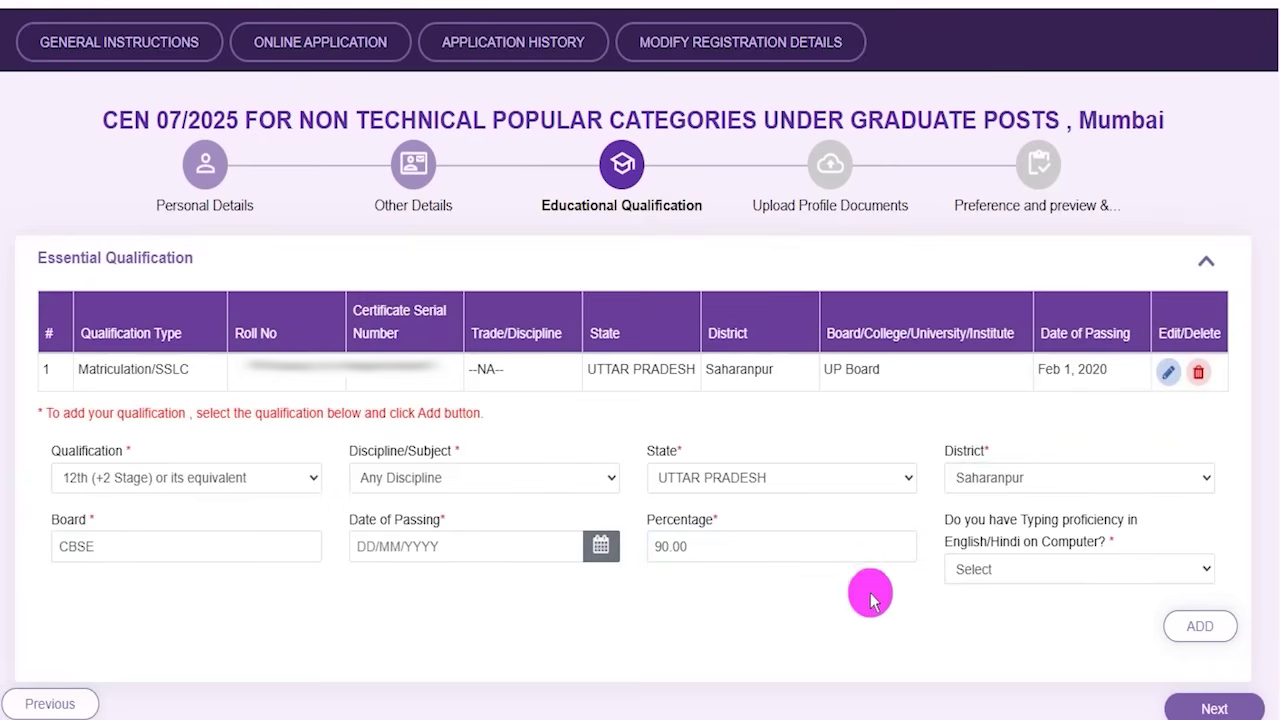
# Answer No to typing proficiency in English/Hindi on computer and add the 12th qualification to the Essential Qualification table
pyautogui.moveTo(979, 524); pyautogui.dragTo(1020, 560)
pyautogui.click(1005, 569)
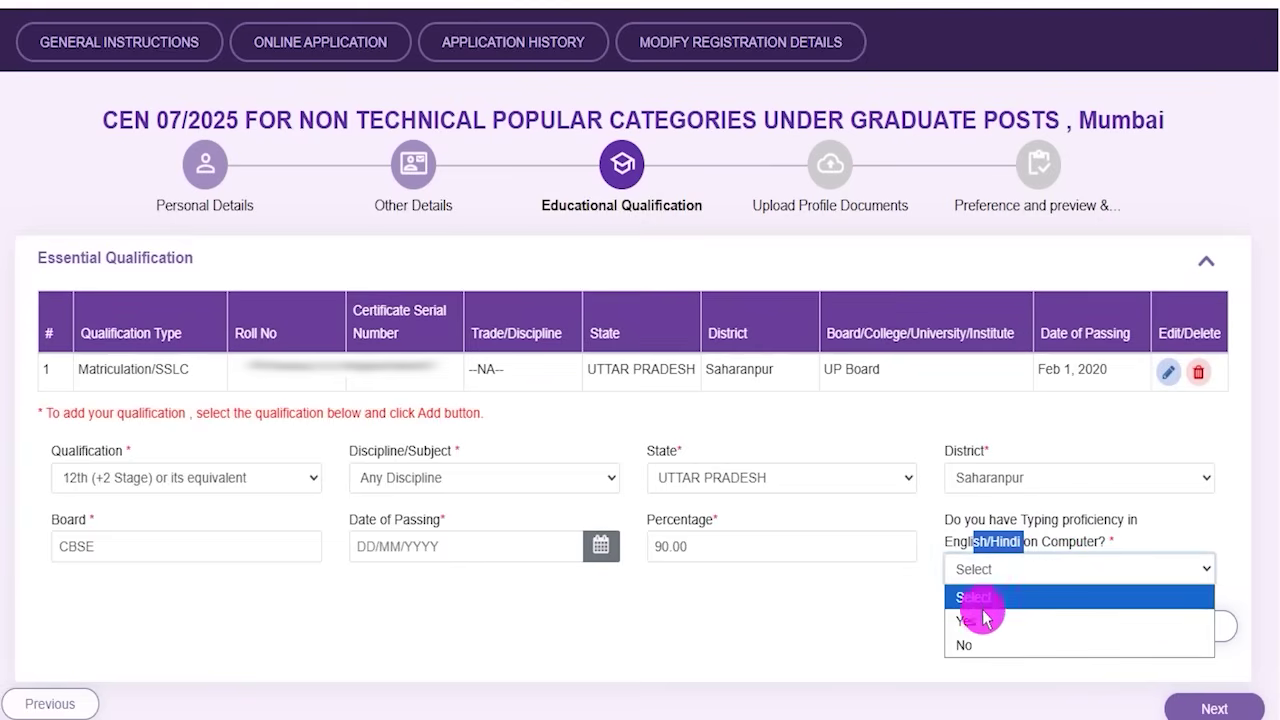
pyautogui.click(985, 642)
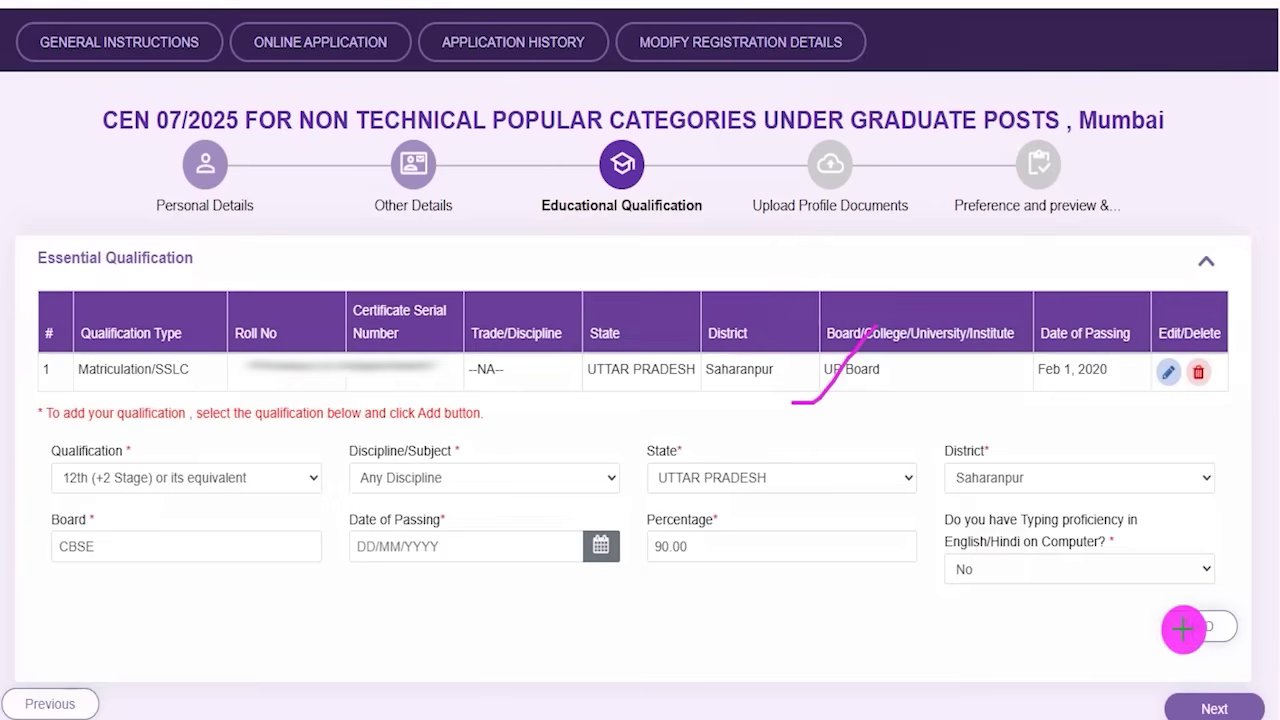
pyautogui.moveTo(914, 622); pyautogui.dragTo(1150, 627)
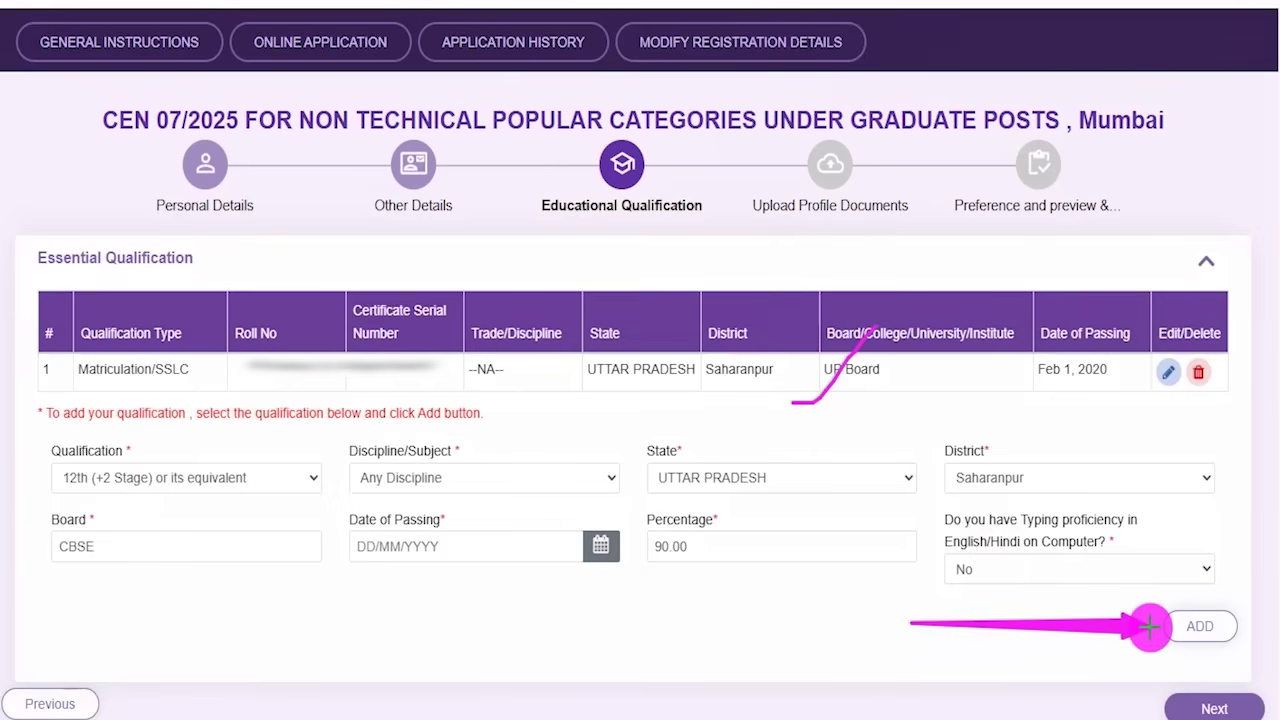
pyautogui.click(1160, 627)
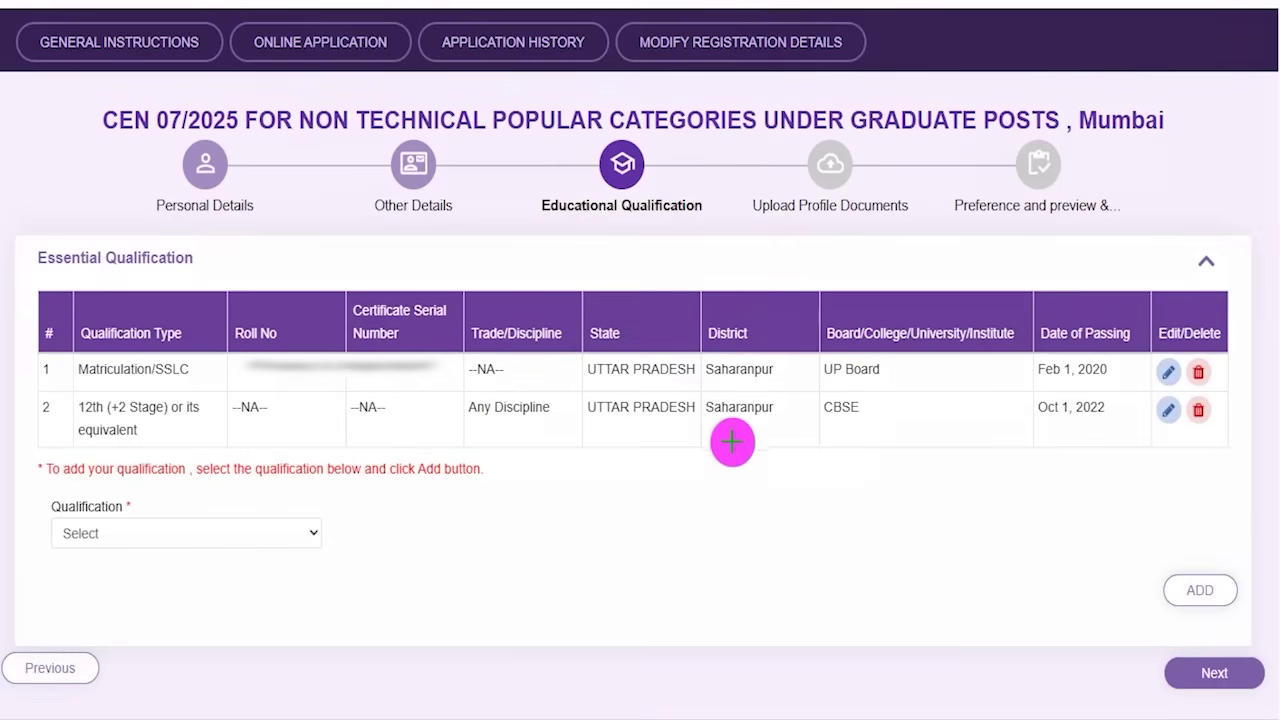
# Check the qualification choices for a Bachelor degree option without adding it, and proceed to the Upload Profile Documents stage
pyautogui.moveTo(888, 425); pyautogui.dragTo(950, 360)
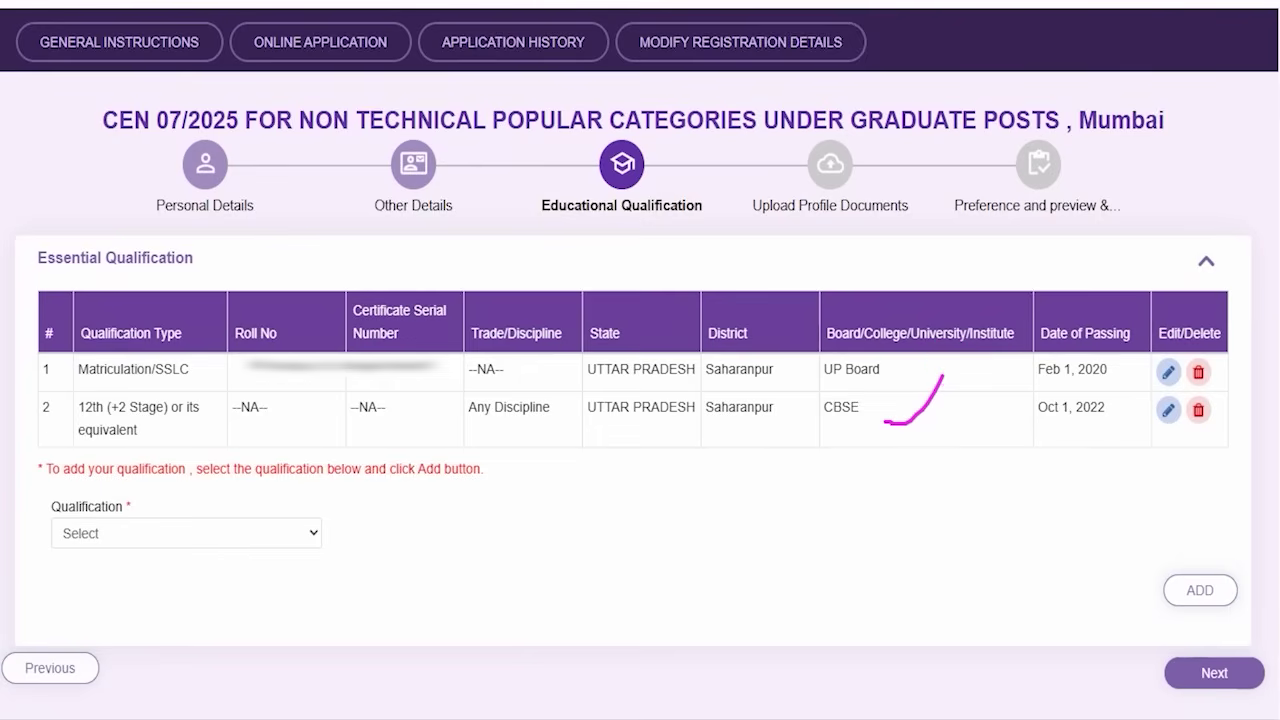
pyautogui.click(176, 540)
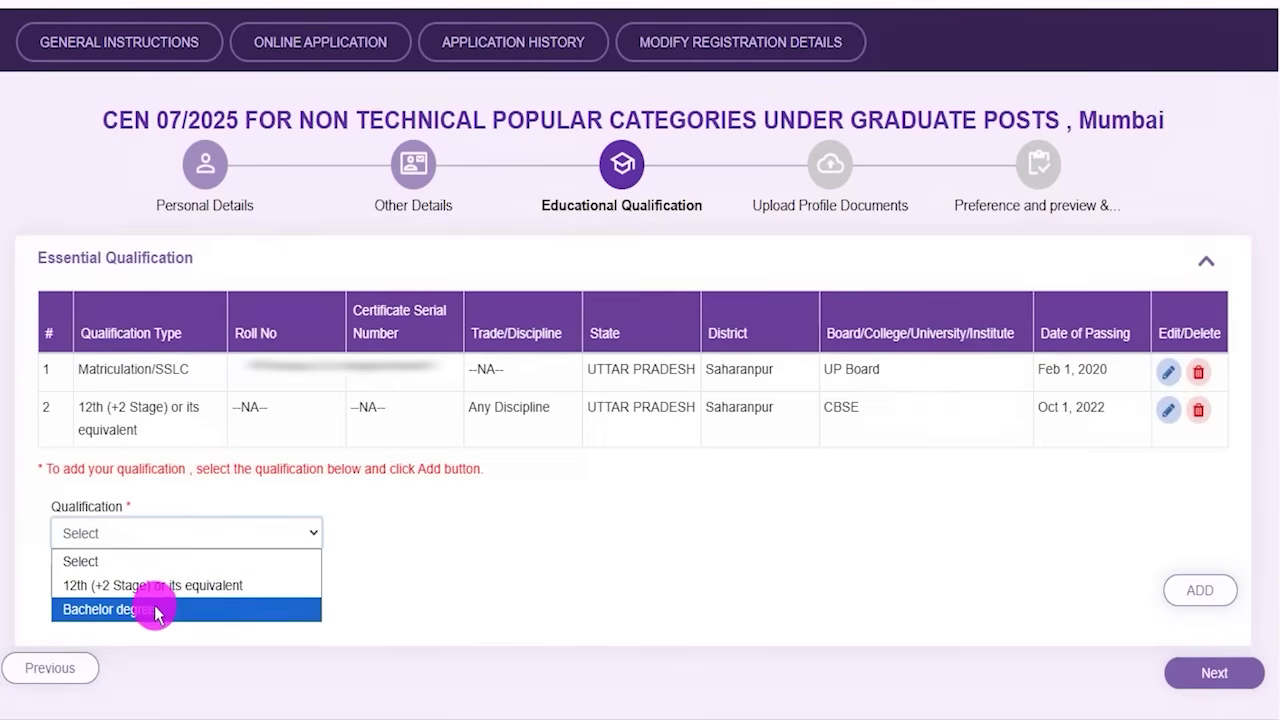
pyautogui.click(400, 575)
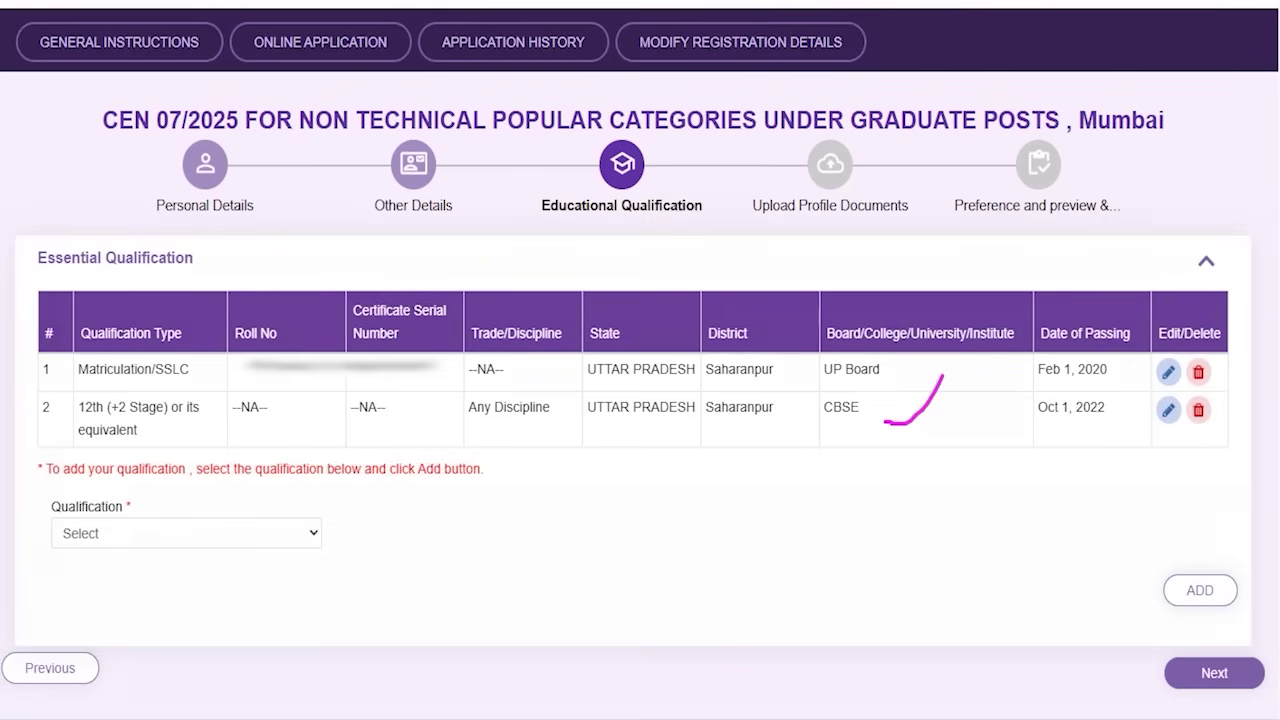
pyautogui.moveTo(935, 550); pyautogui.dragTo(1162, 655)
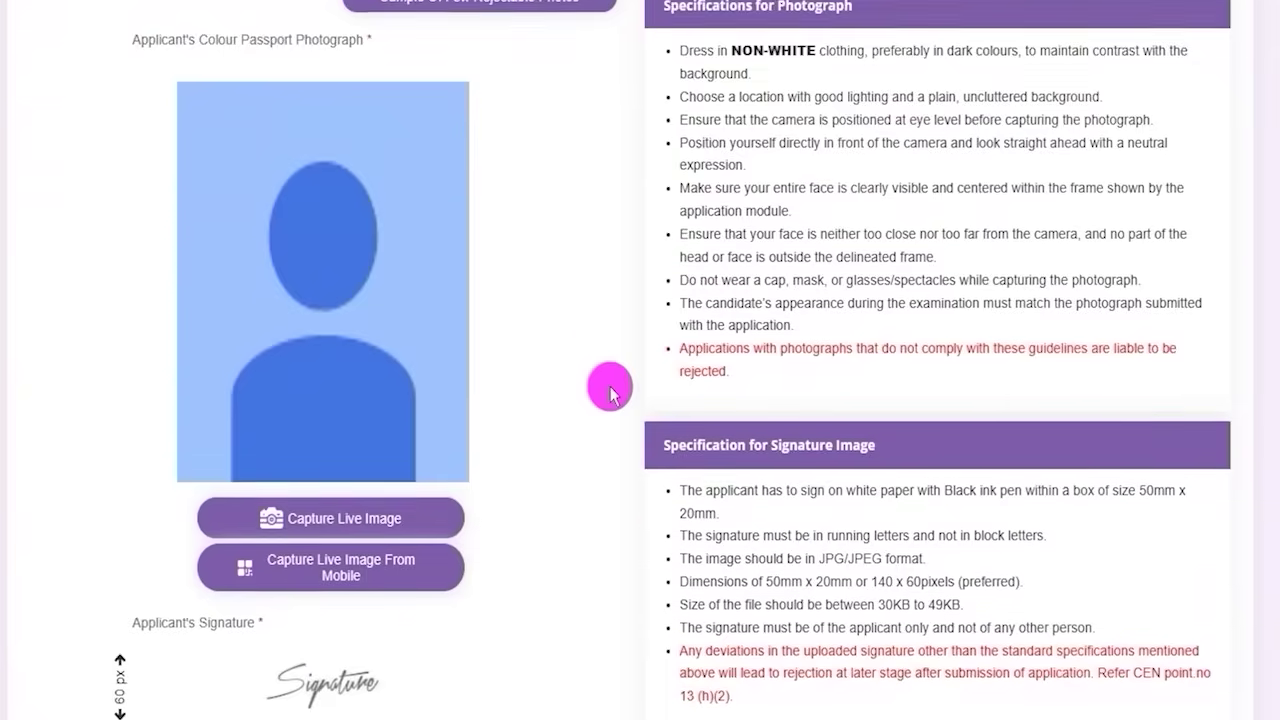
# Look over the photo and signature upload sections and bring up the QR code for capturing the live image from mobile
pyautogui.scroll(-4, 606, 380)
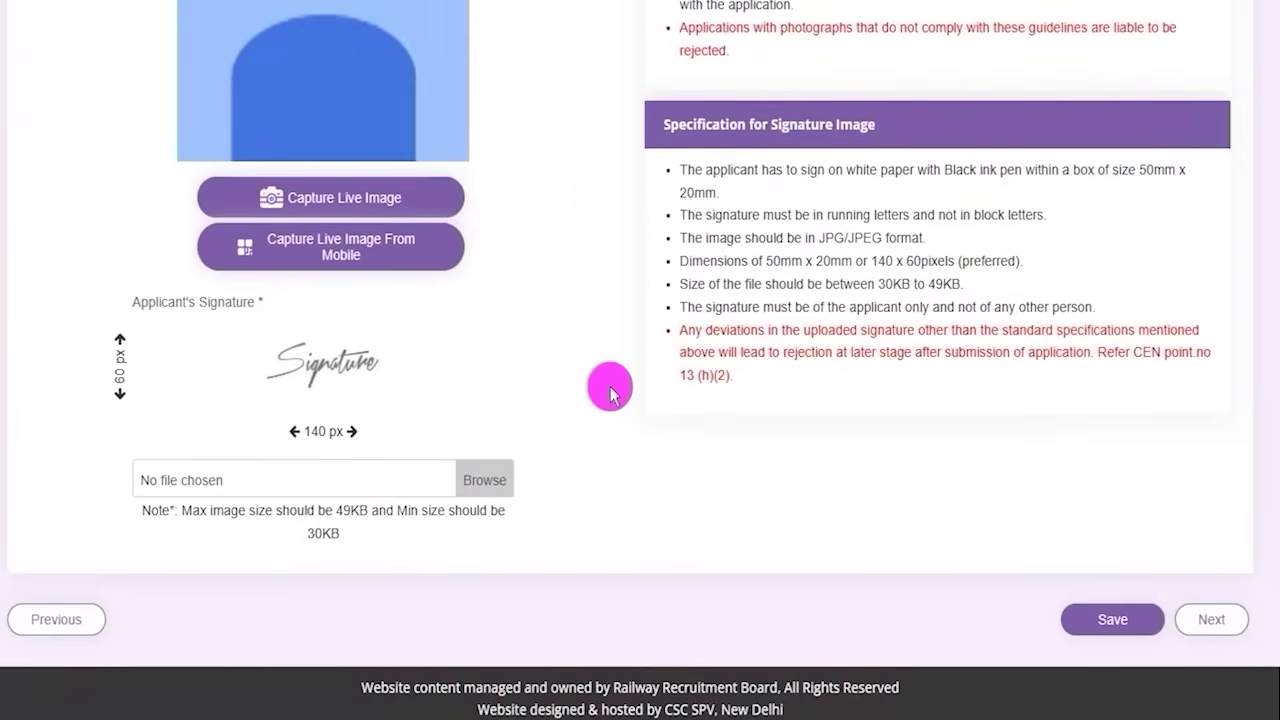
pyautogui.scroll(4, 608, 385)
pyautogui.scroll(-3, 610, 392)
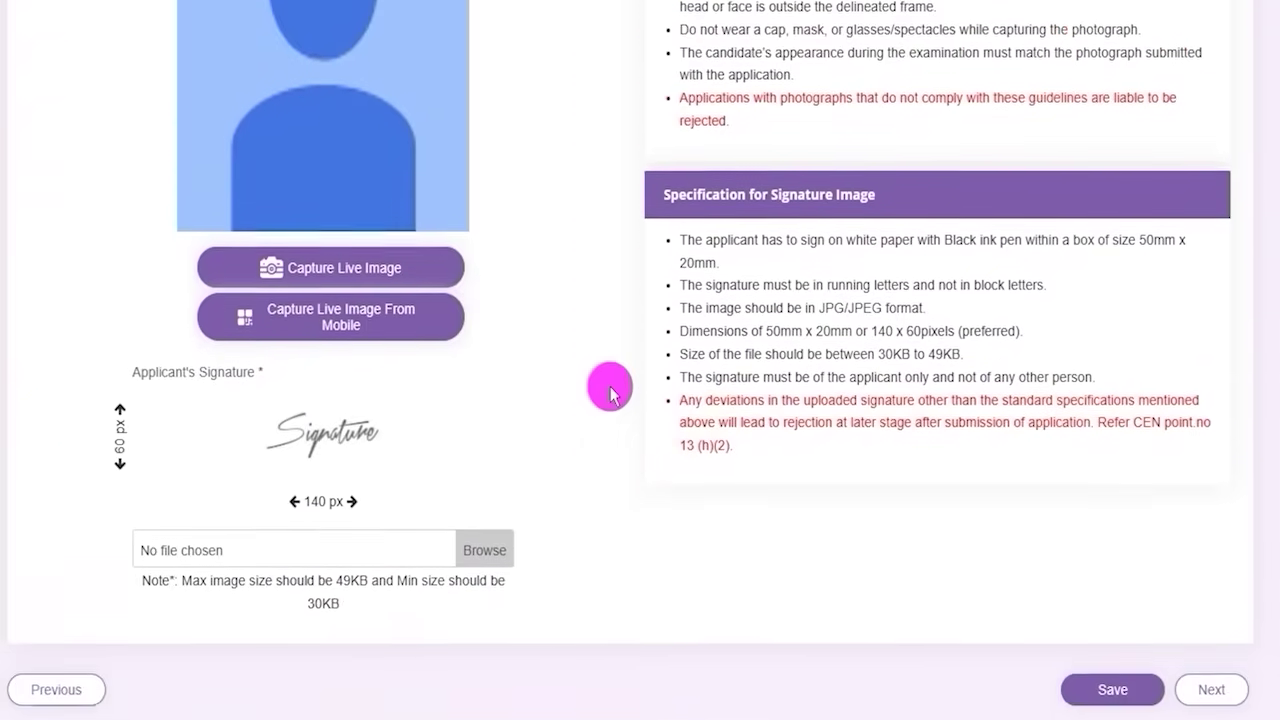
pyautogui.scroll(3, 610, 392)
pyautogui.scroll(1, 610, 393)
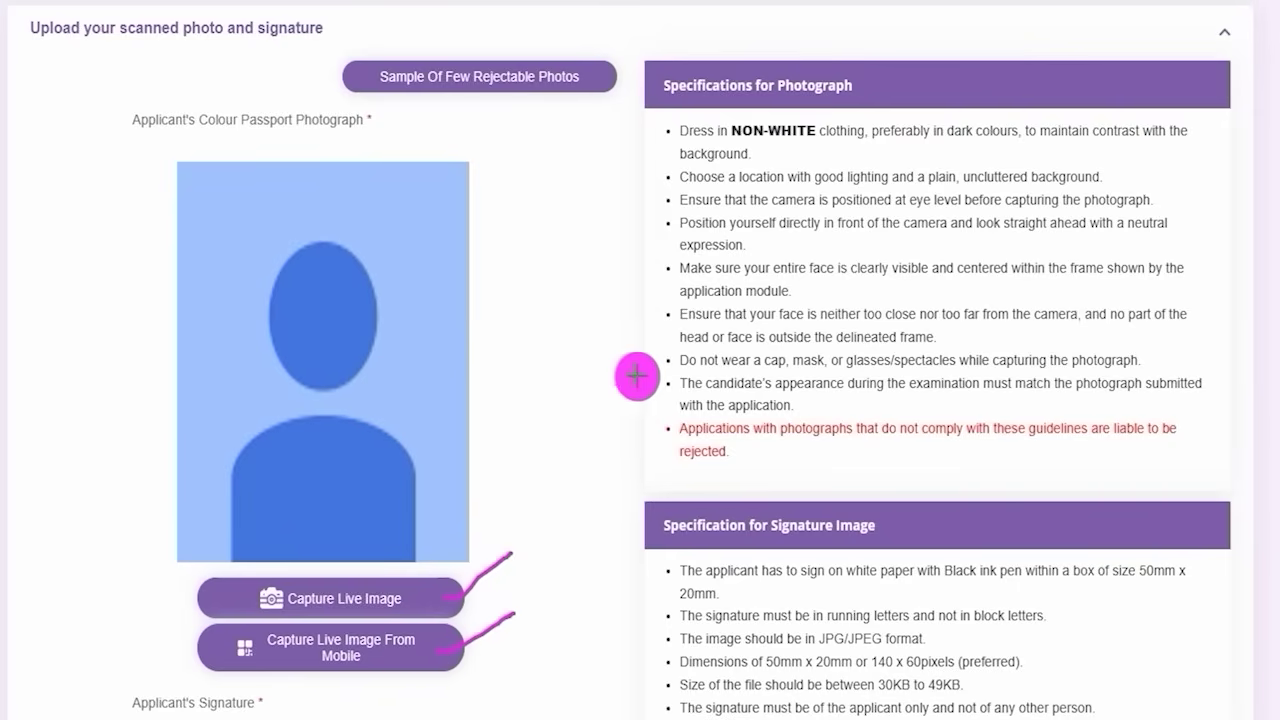
pyautogui.click(330, 647)
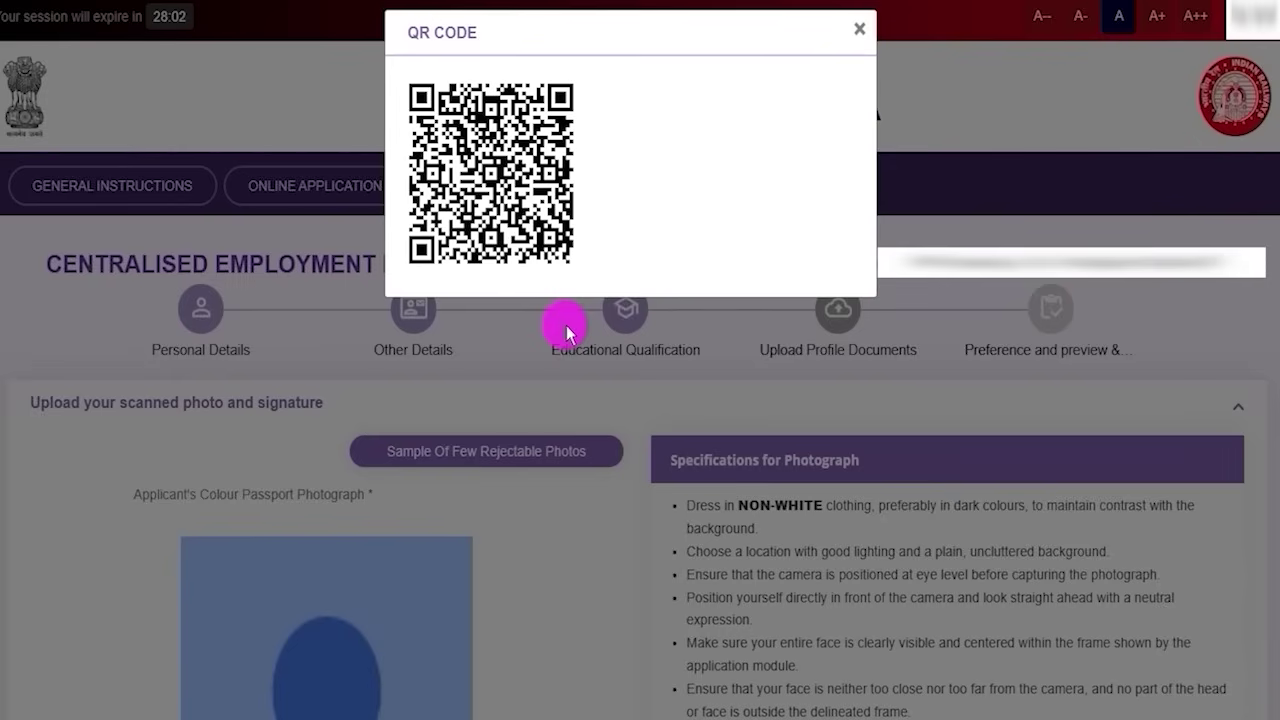
pyautogui.click(566, 325)
# Review the photograph specifications on clothing, background, pose, cap, mask and glasses, and the live image capture option on the mobile page
pyautogui.scroll(-4, 714, 74)
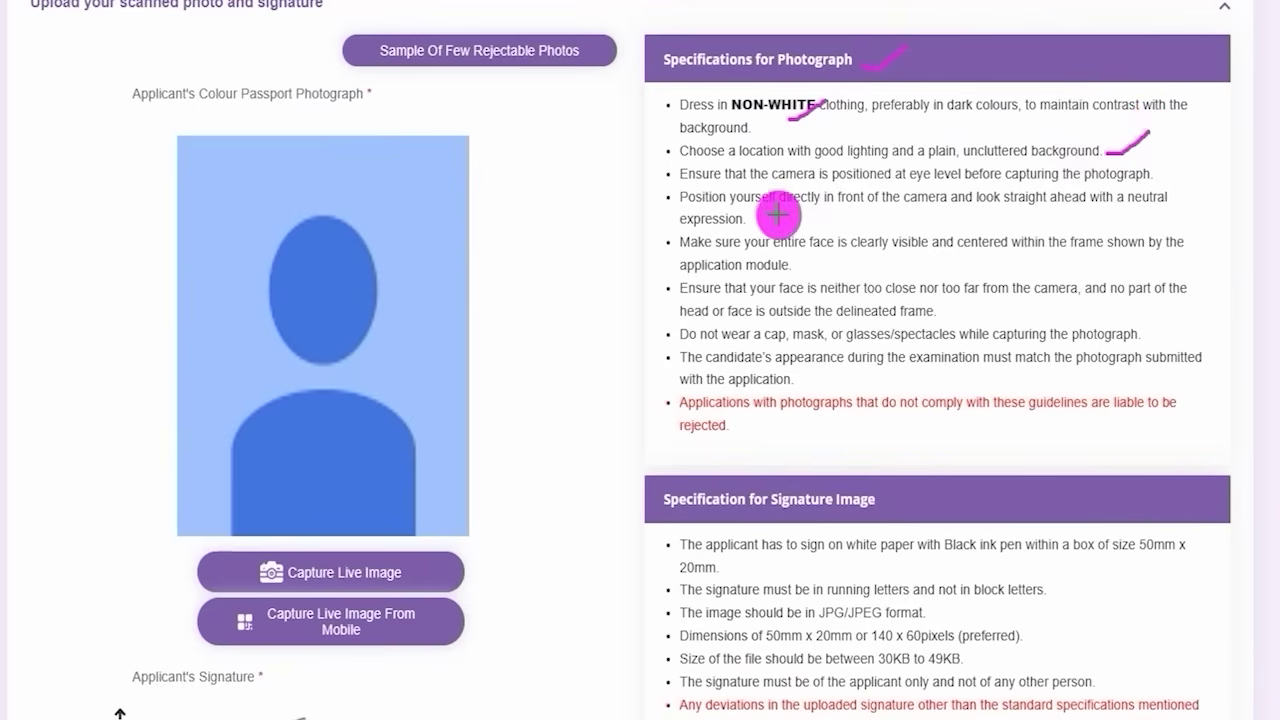
pyautogui.moveTo(778, 213); pyautogui.dragTo(822, 200)
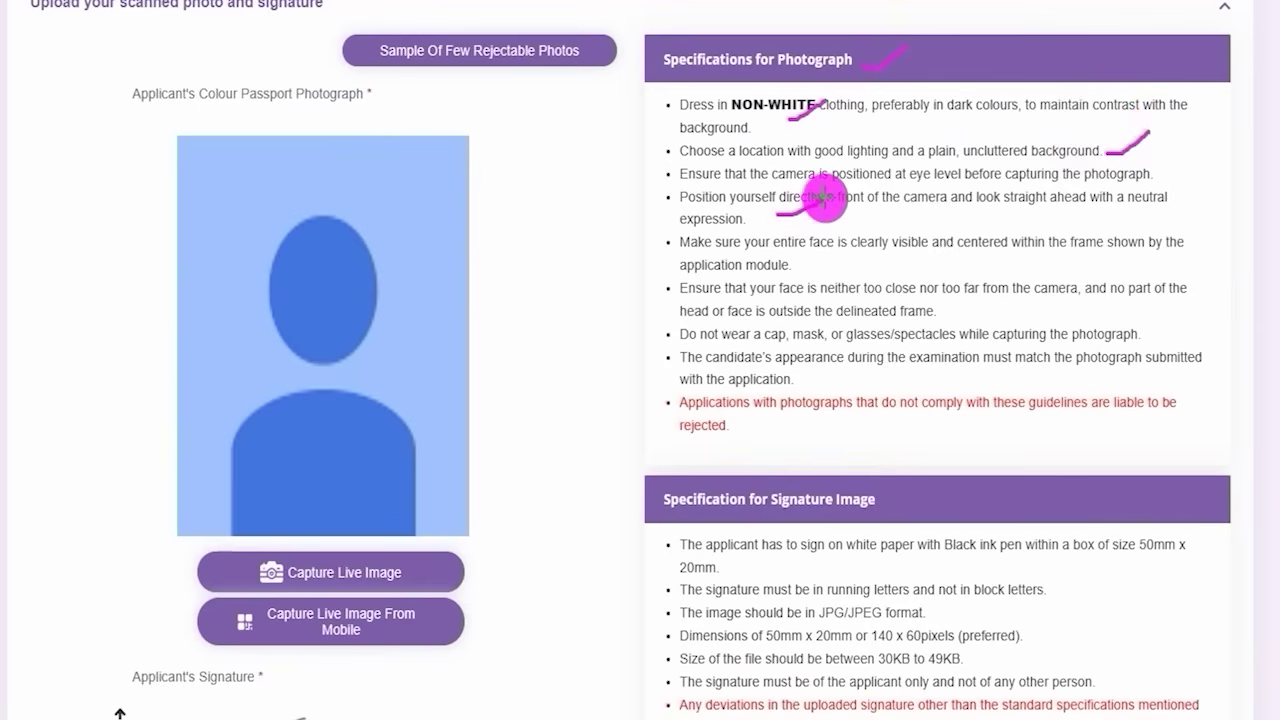
pyautogui.moveTo(726, 343); pyautogui.dragTo(816, 344)
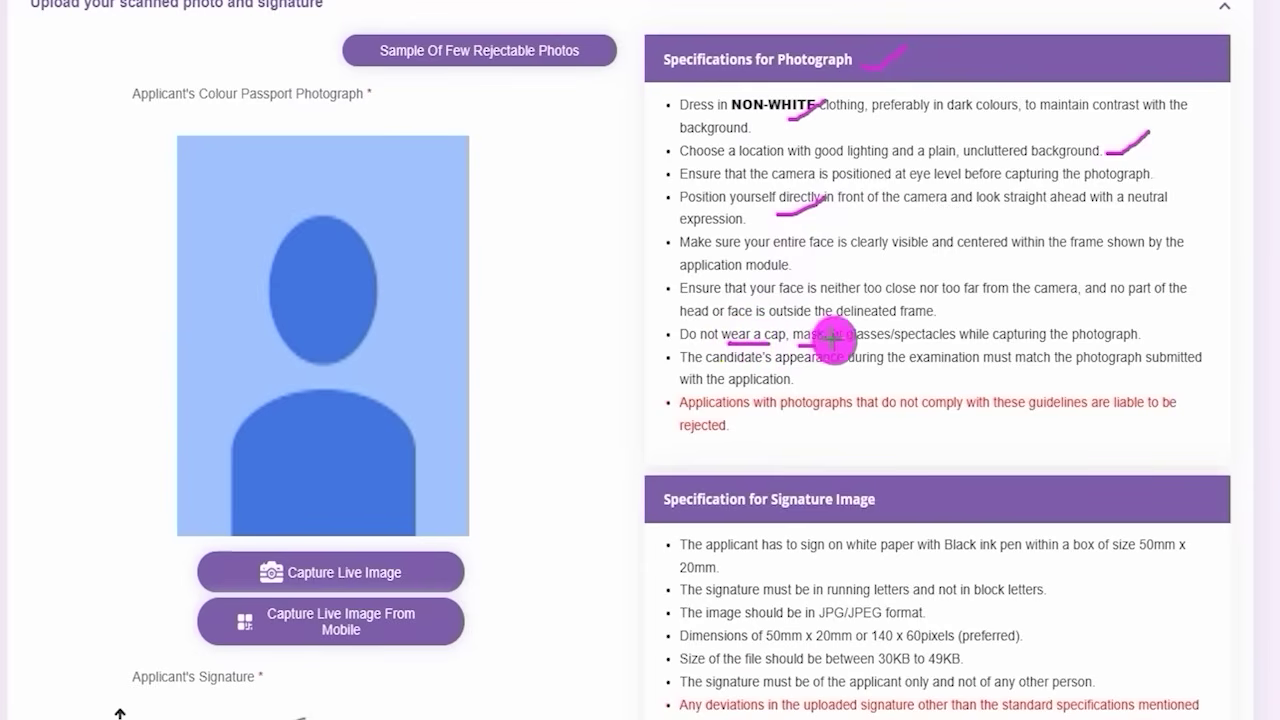
pyautogui.moveTo(859, 344); pyautogui.dragTo(920, 344)
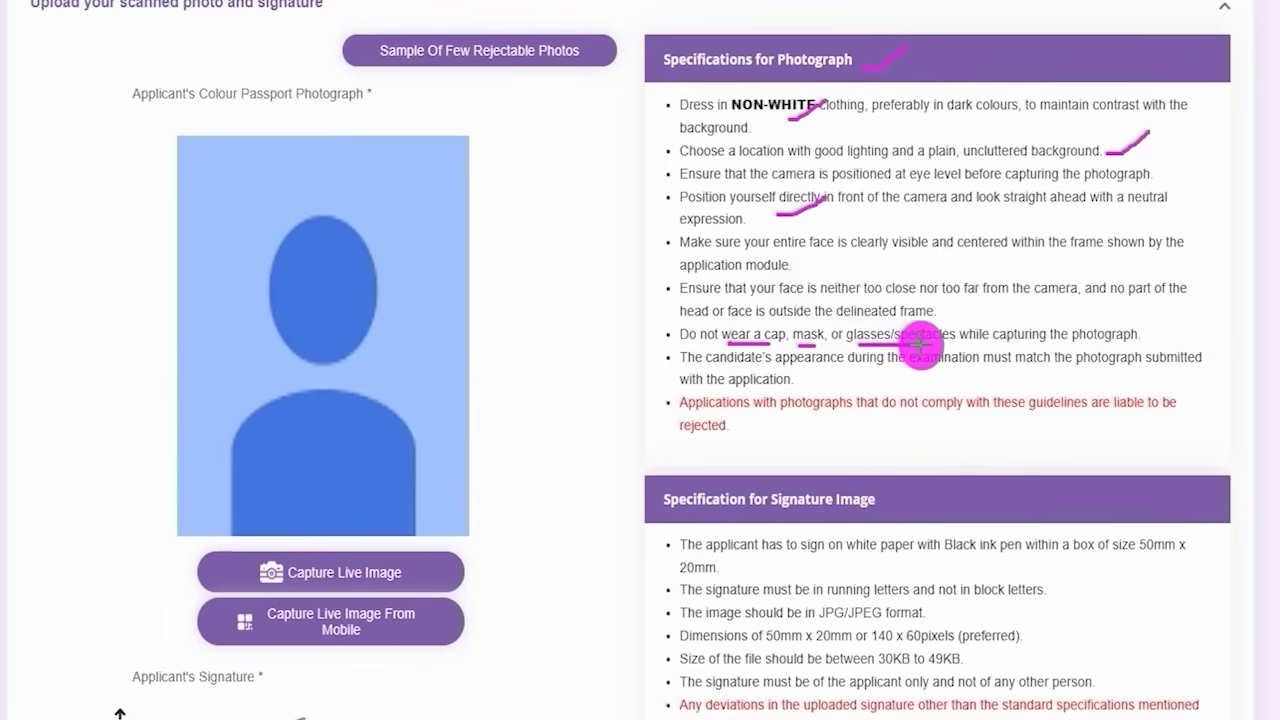
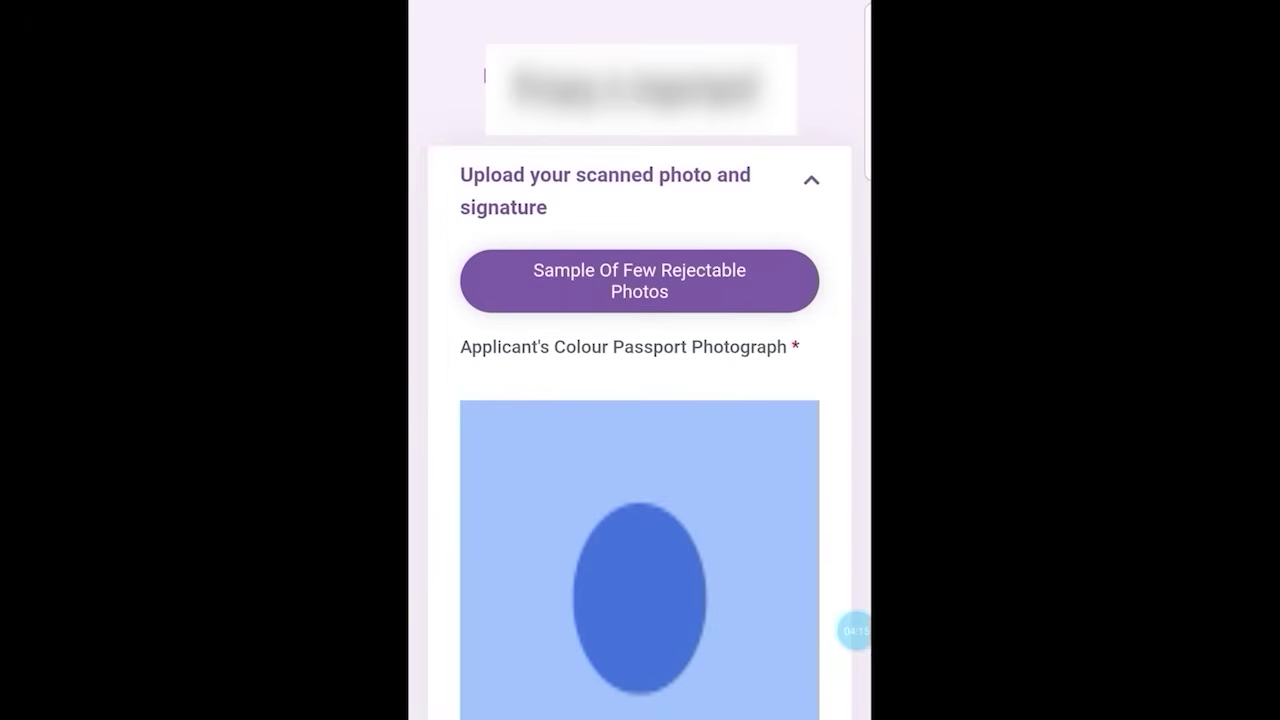
pyautogui.scroll(-5, 640, 400)
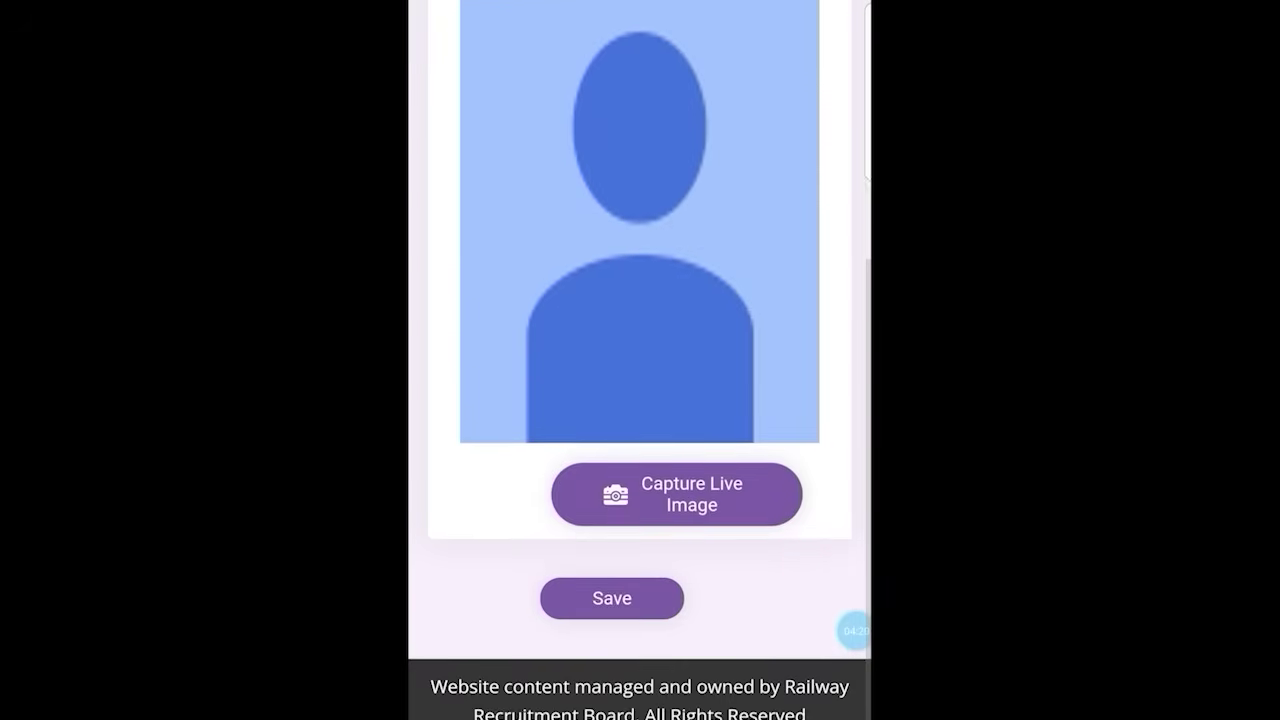
pyautogui.scroll(-1, 640, 400)
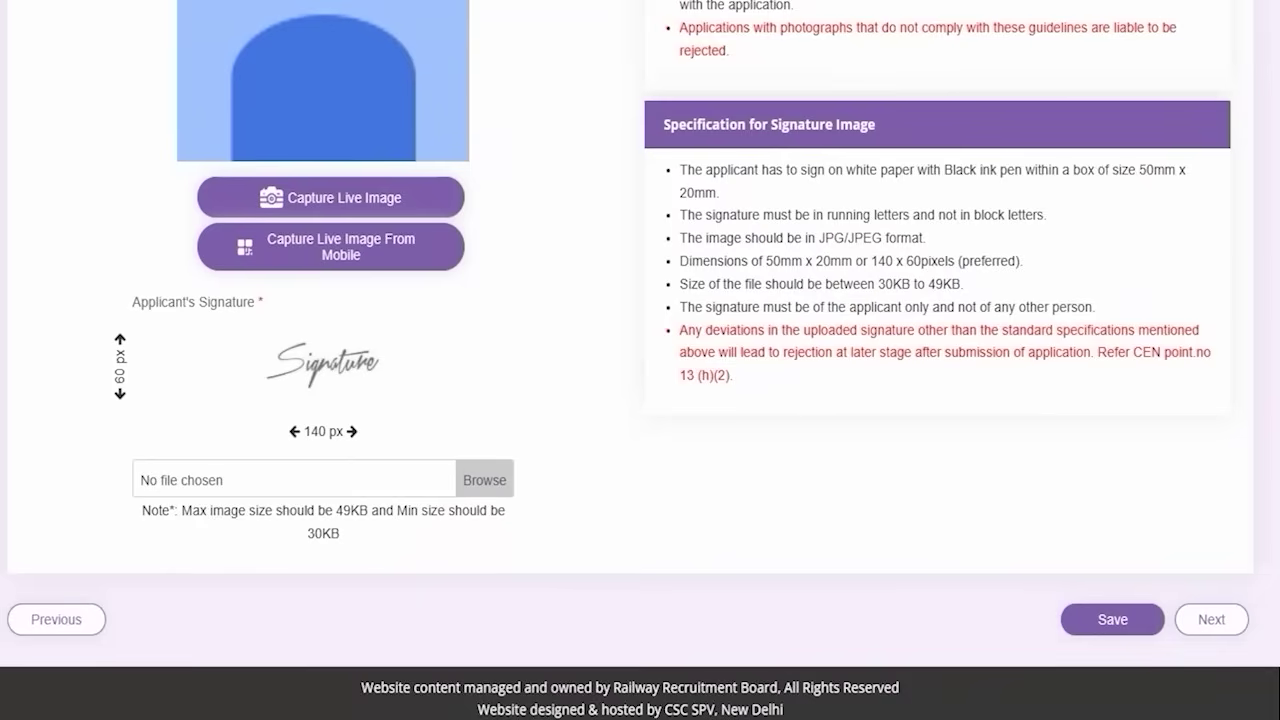
# Review the signature image specifications: paper and ink, file format, file size, and the required width and height in pixels
pyautogui.moveTo(932, 240); pyautogui.dragTo(963, 219)
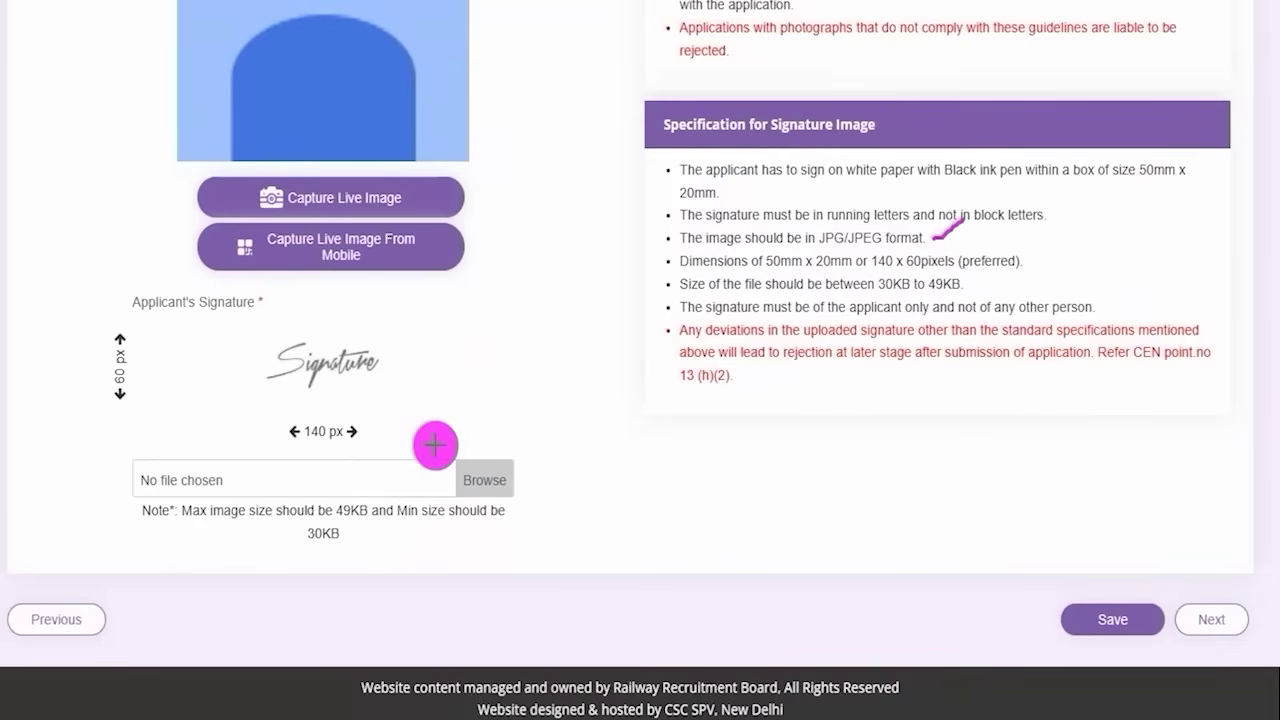
pyautogui.moveTo(387, 440); pyautogui.dragTo(438, 413)
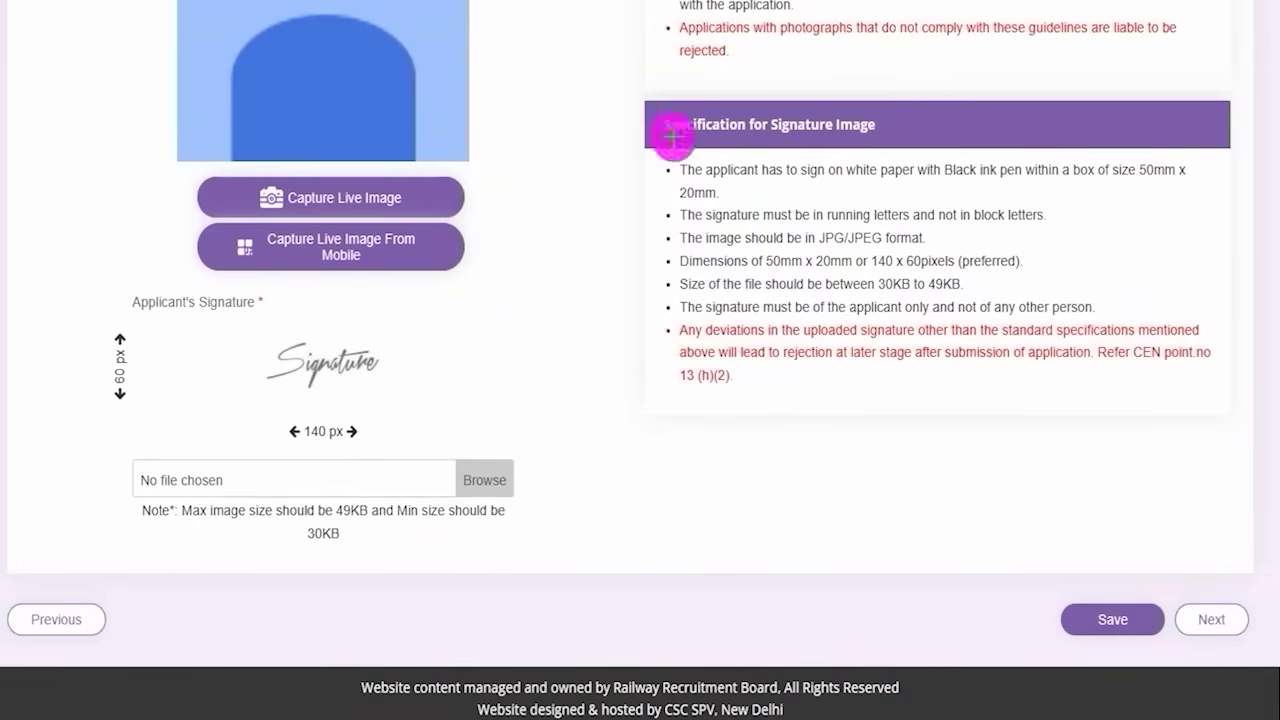
pyautogui.moveTo(953, 186); pyautogui.dragTo(1022, 186)
pyautogui.moveTo(863, 187); pyautogui.dragTo(914, 186)
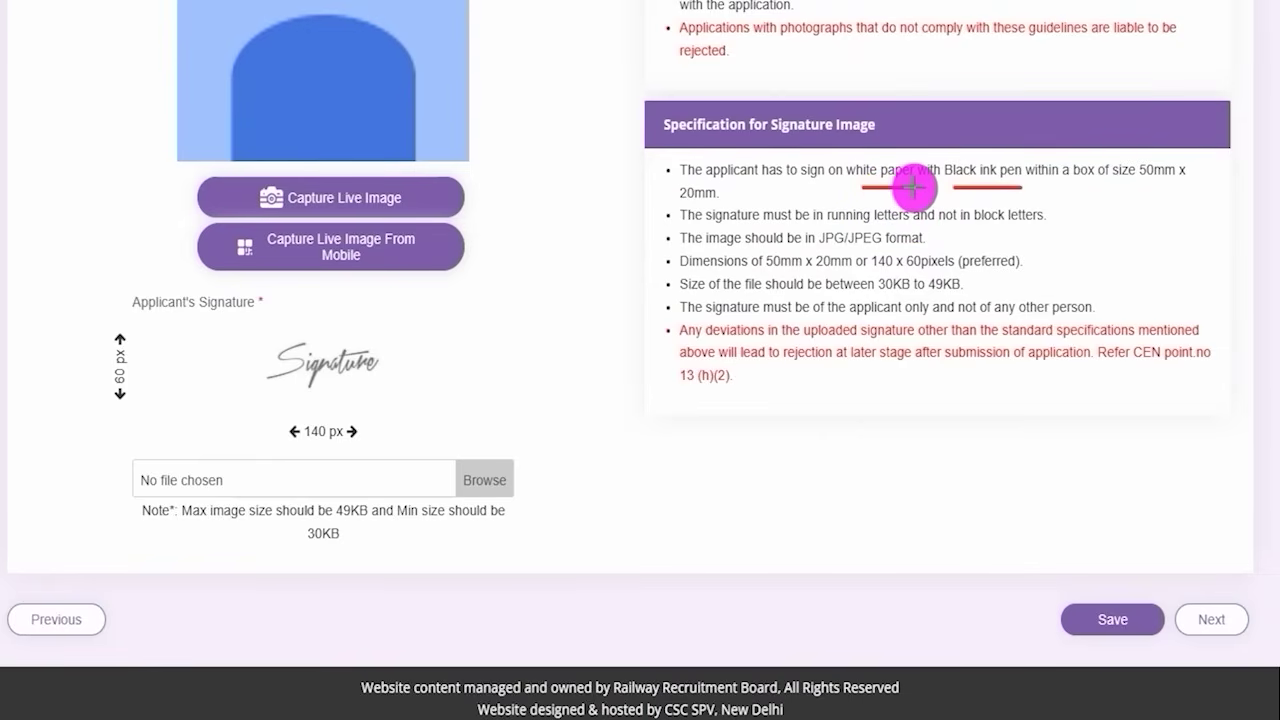
pyautogui.moveTo(388, 434); pyautogui.dragTo(430, 402)
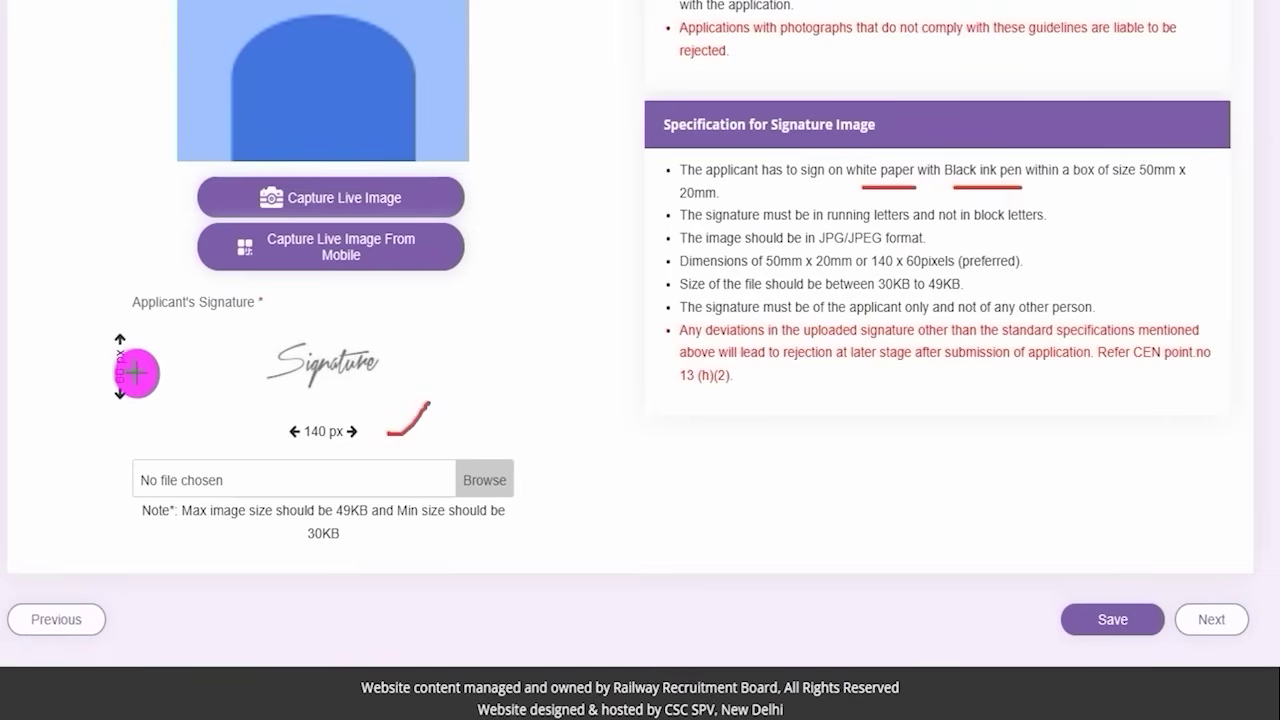
pyautogui.moveTo(136, 372); pyautogui.dragTo(159, 346)
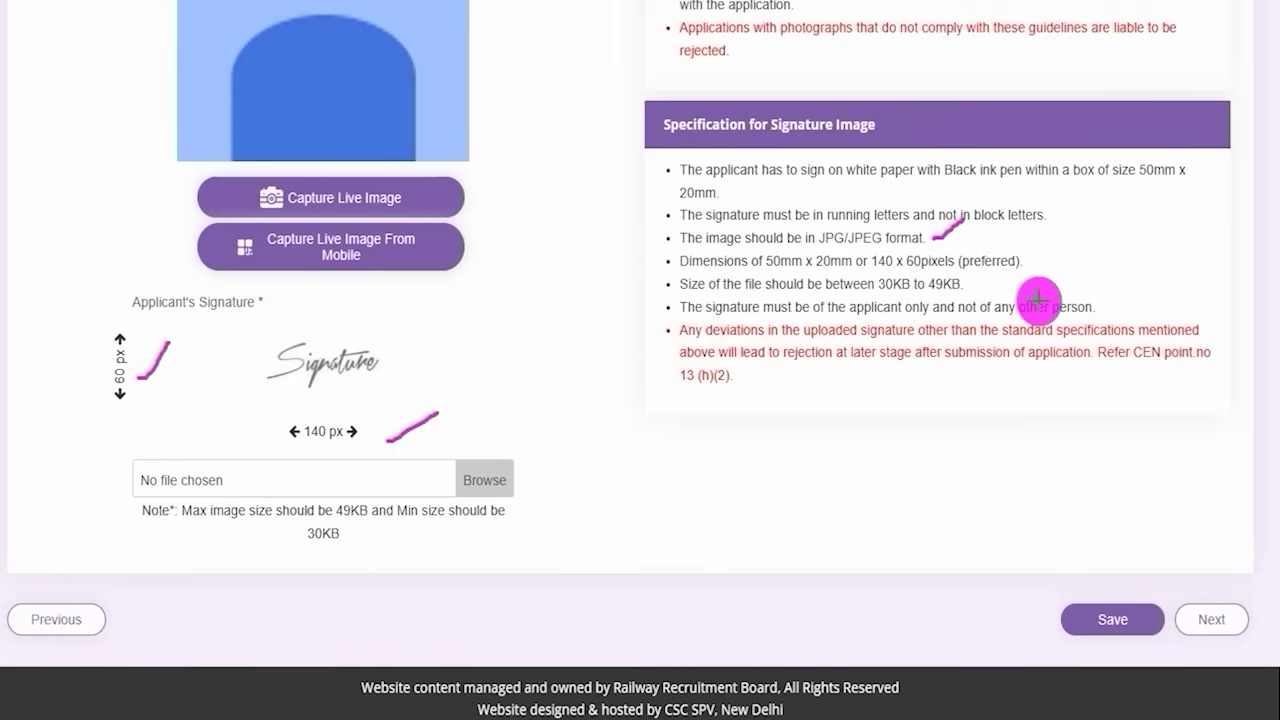
# Add the applicant's live photo and a signature JPG between 30KB and 49KB, and check both previews
pyautogui.moveTo(971, 287); pyautogui.dragTo(1012, 267)
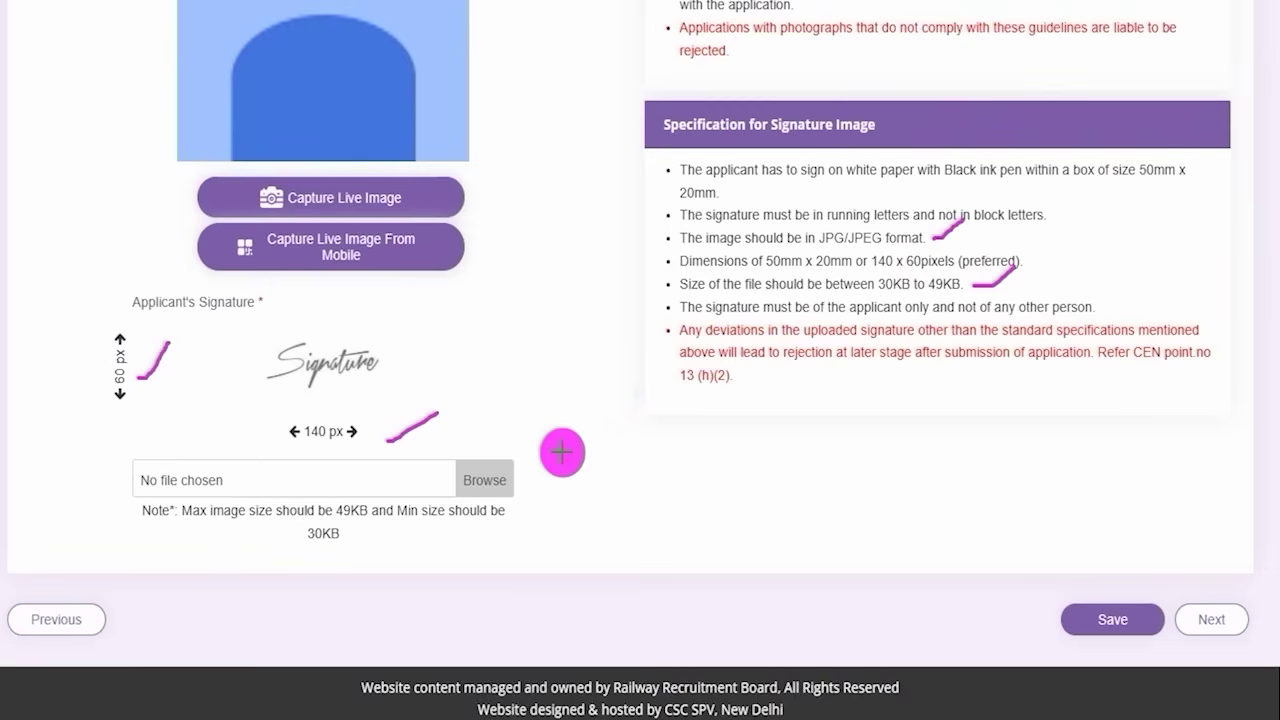
pyautogui.moveTo(506, 470); pyautogui.dragTo(561, 420)
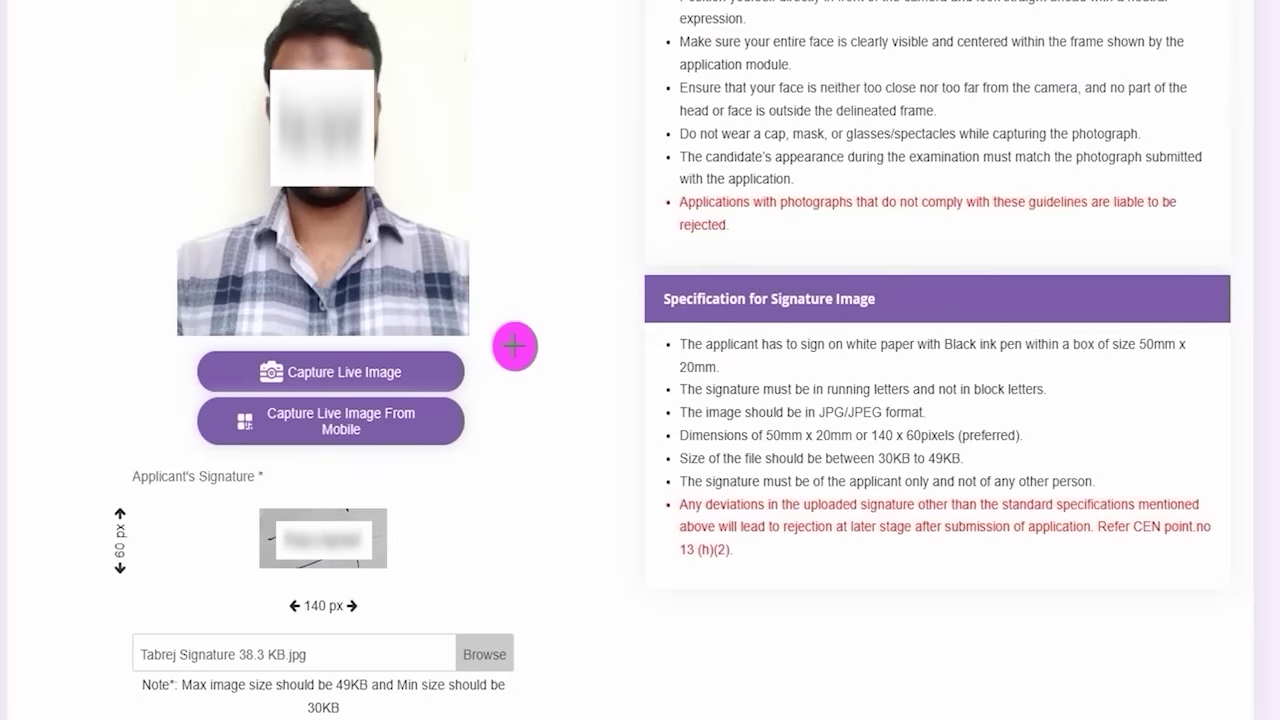
pyautogui.moveTo(460, 207); pyautogui.dragTo(563, 138)
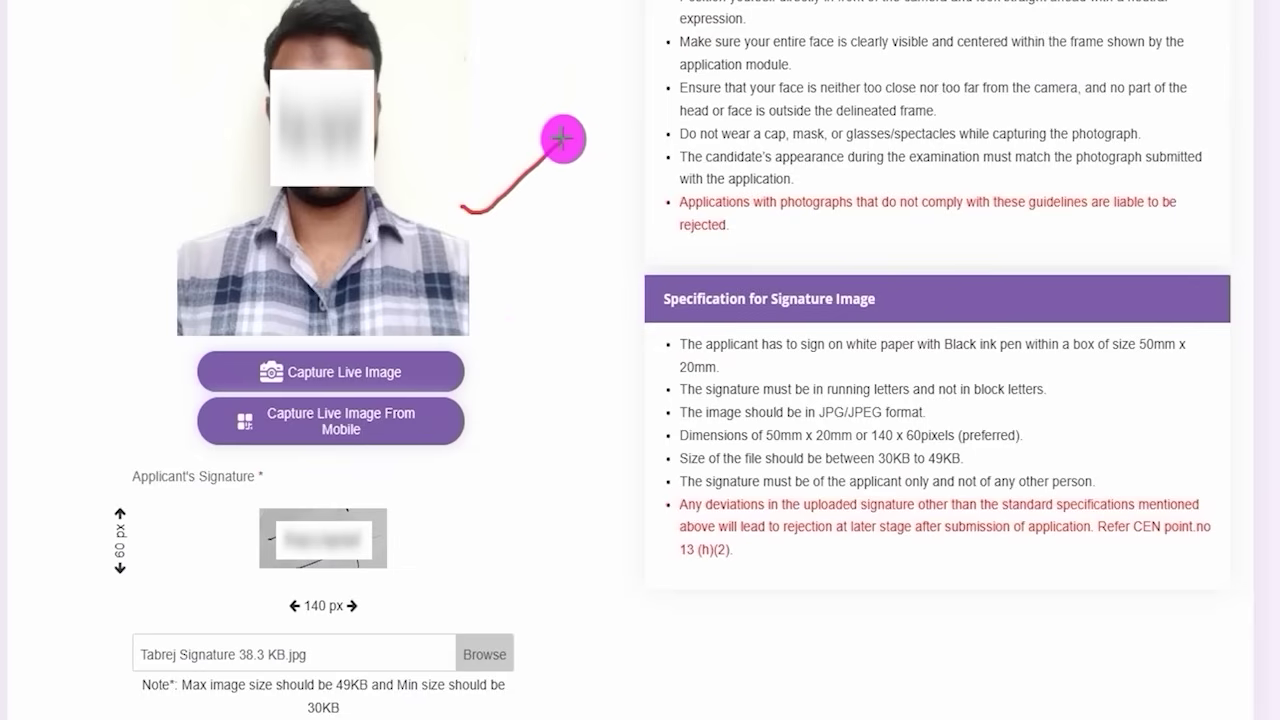
pyautogui.moveTo(381, 553); pyautogui.dragTo(514, 487)
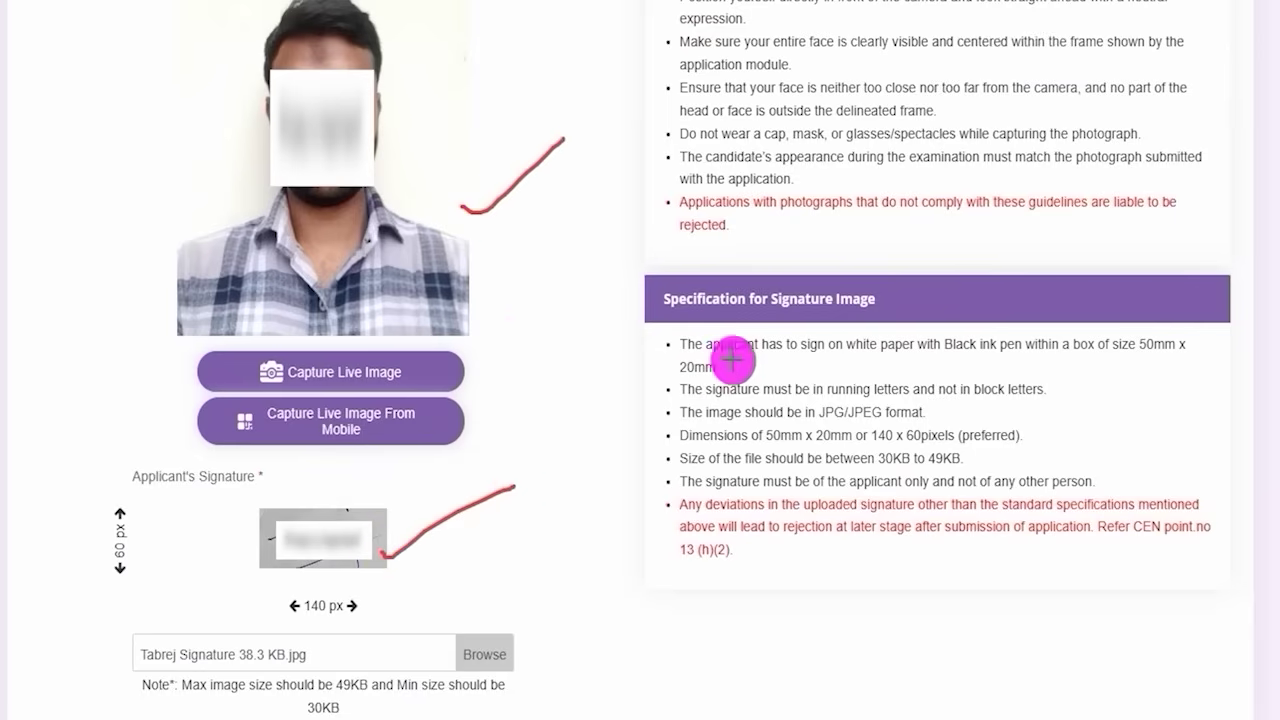
# Save the uploaded photo and signature and proceed to the post preference stage
pyautogui.scroll(-2, 733, 360)
pyautogui.moveTo(806, 620); pyautogui.dragTo(1040, 625)
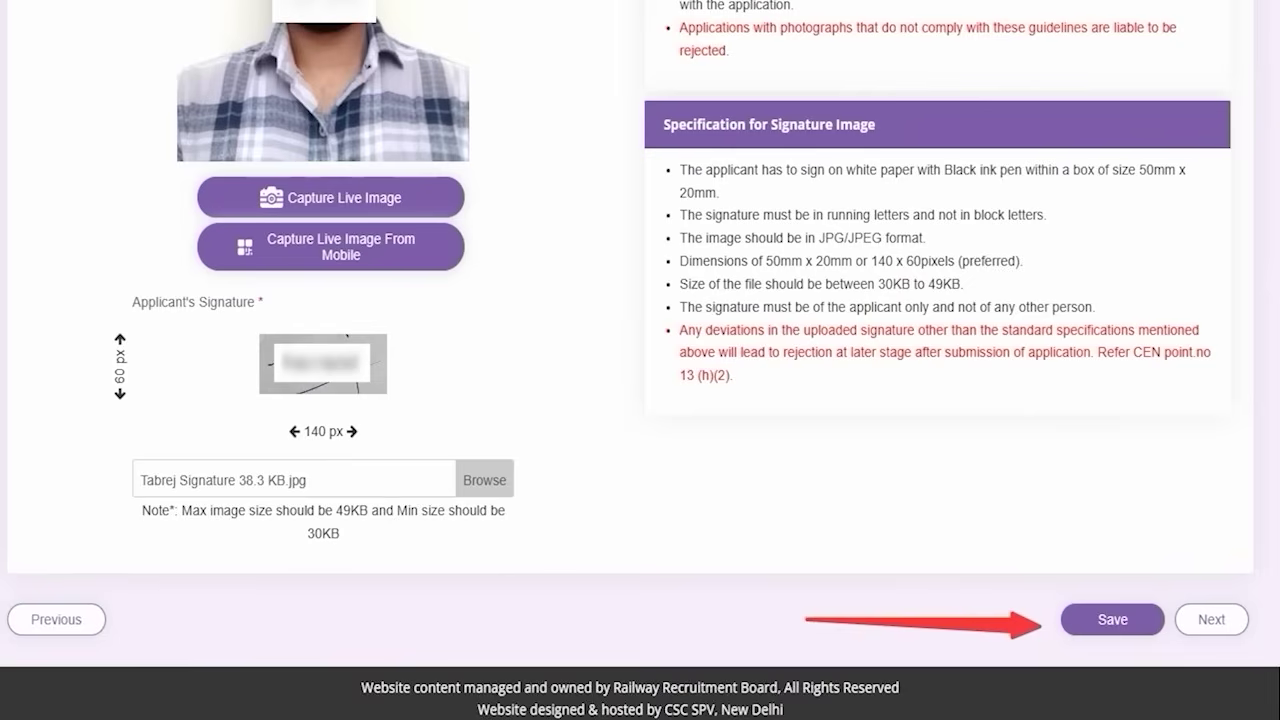
pyautogui.moveTo(1160, 418); pyautogui.dragTo(1203, 588)
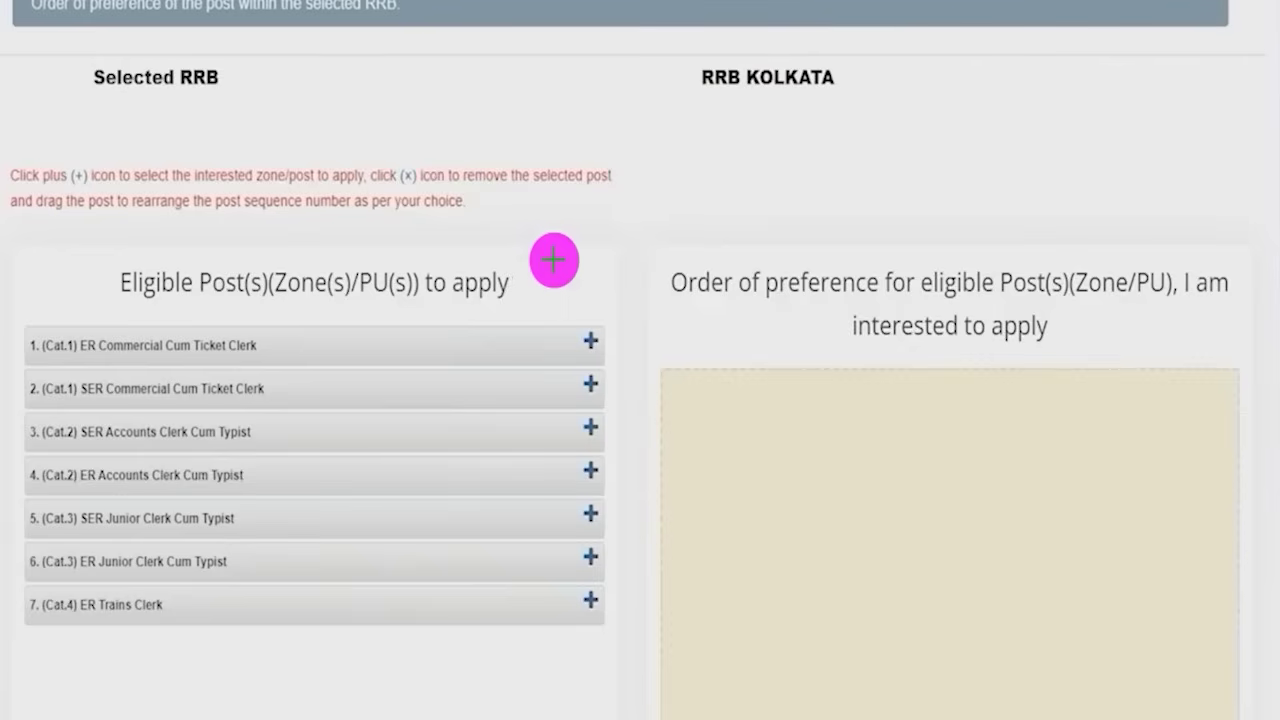
# Add RRB Kolkata posts to the order of preference: ER Trains Clerk, SER Commercial Cum Ticket Clerk and ER Commercial Cum Ticket Clerk
pyautogui.moveTo(548, 260); pyautogui.dragTo(590, 205)
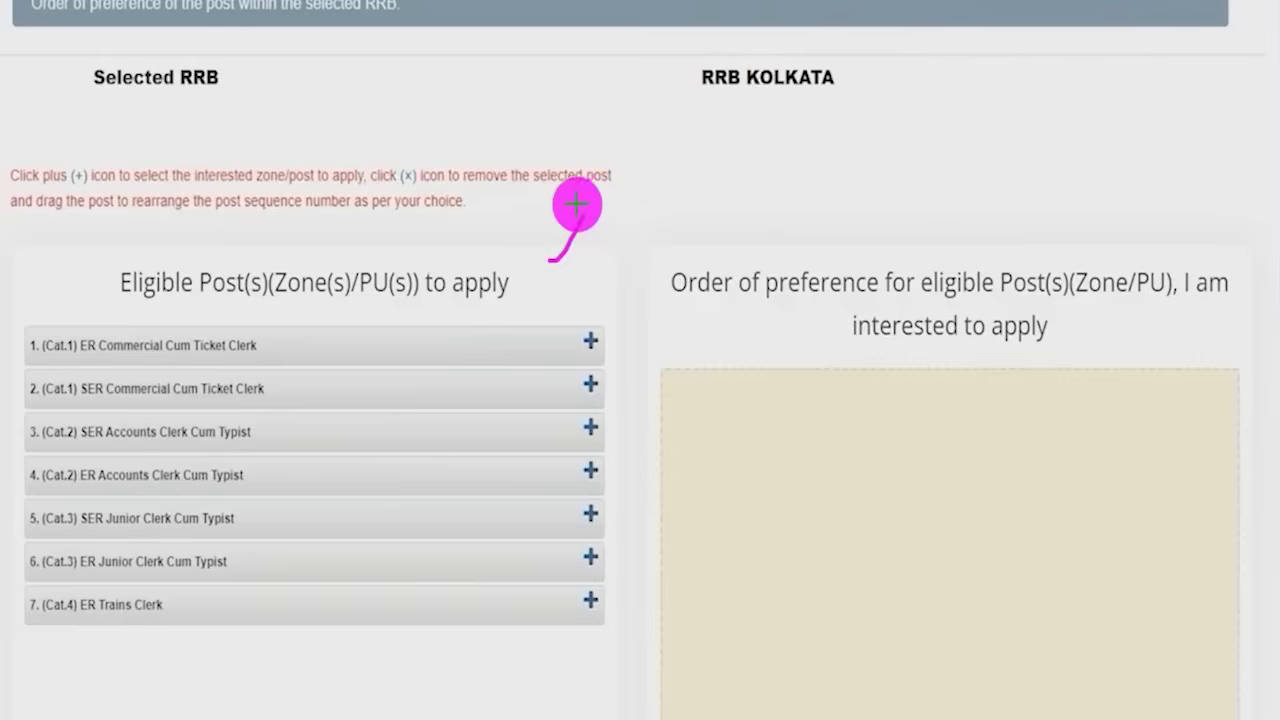
pyautogui.moveTo(331, 300)
pyautogui.mouseDown()
pyautogui.moveTo(300, 352)
pyautogui.moveTo(297, 461)
pyautogui.moveTo(305, 447)
pyautogui.mouseUp()
pyautogui.moveTo(310, 475)
pyautogui.mouseDown()
pyautogui.moveTo(289, 509)
pyautogui.moveTo(316, 515)
pyautogui.mouseUp()
pyautogui.moveTo(285, 595); pyautogui.dragTo(330, 556)
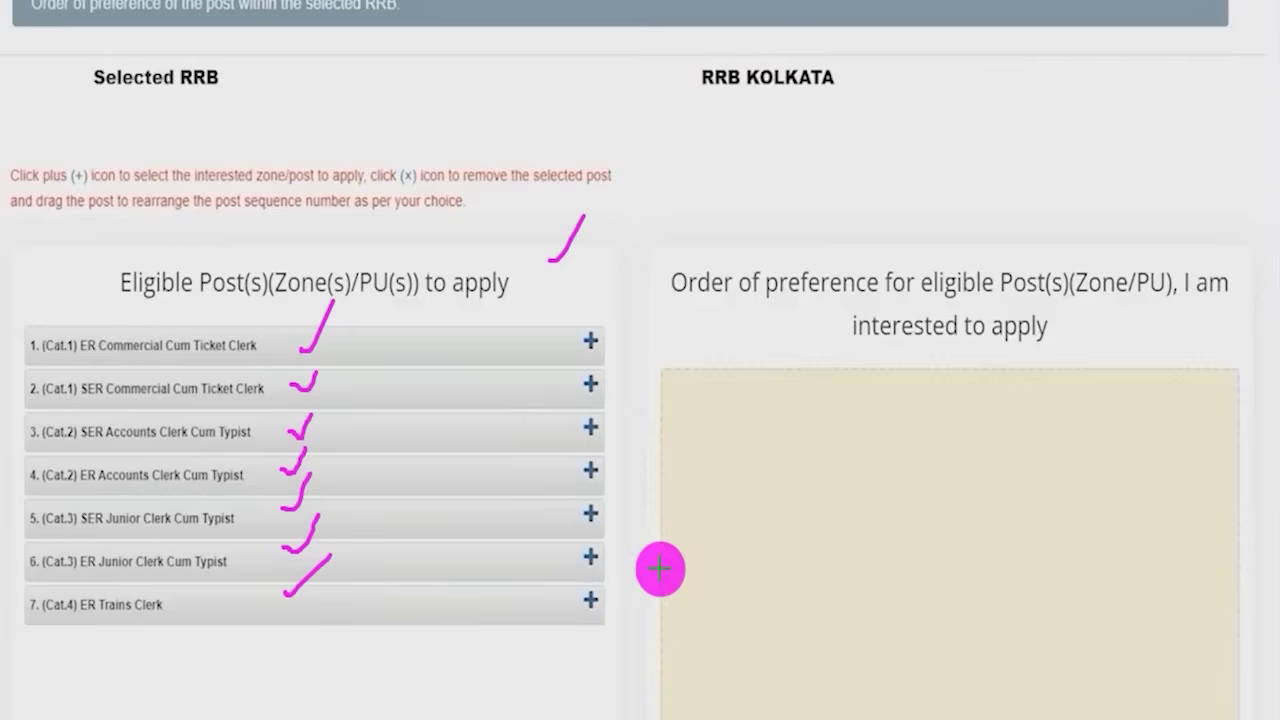
pyautogui.moveTo(601, 606); pyautogui.dragTo(616, 574)
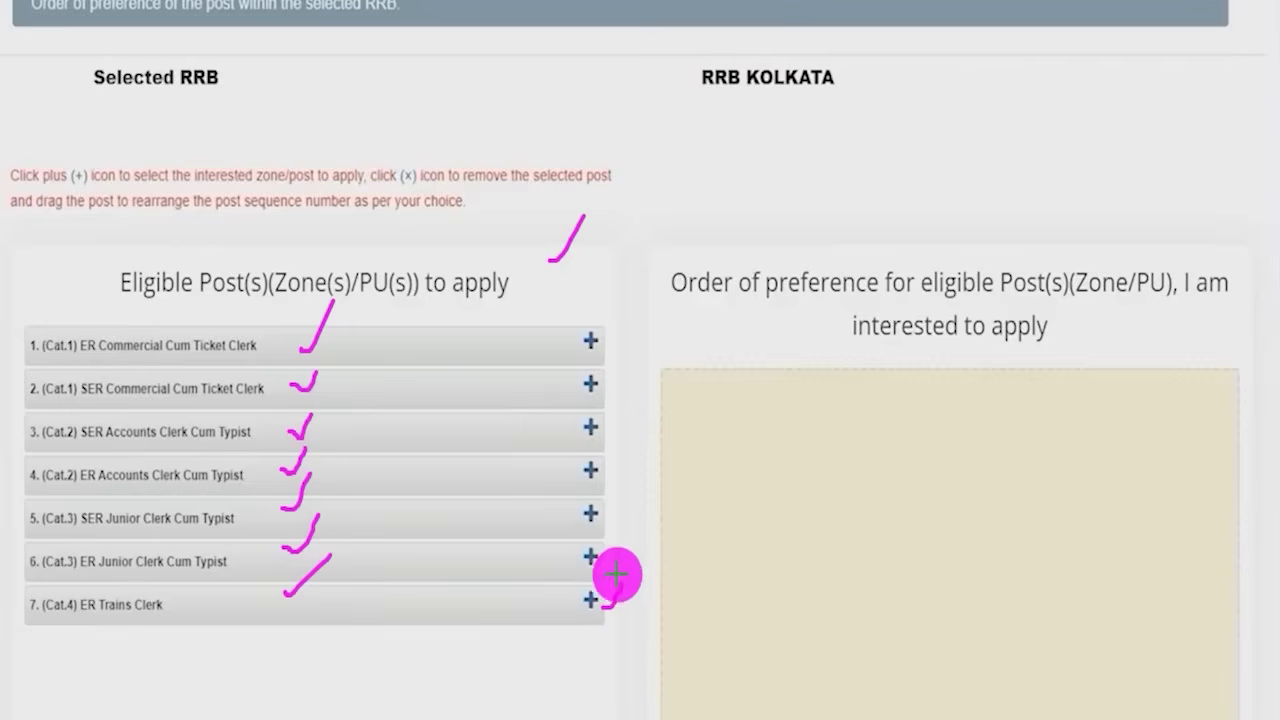
pyautogui.moveTo(601, 516); pyautogui.dragTo(629, 472)
pyautogui.moveTo(602, 431)
pyautogui.mouseDown()
pyautogui.moveTo(623, 410)
pyautogui.moveTo(630, 362)
pyautogui.mouseUp()
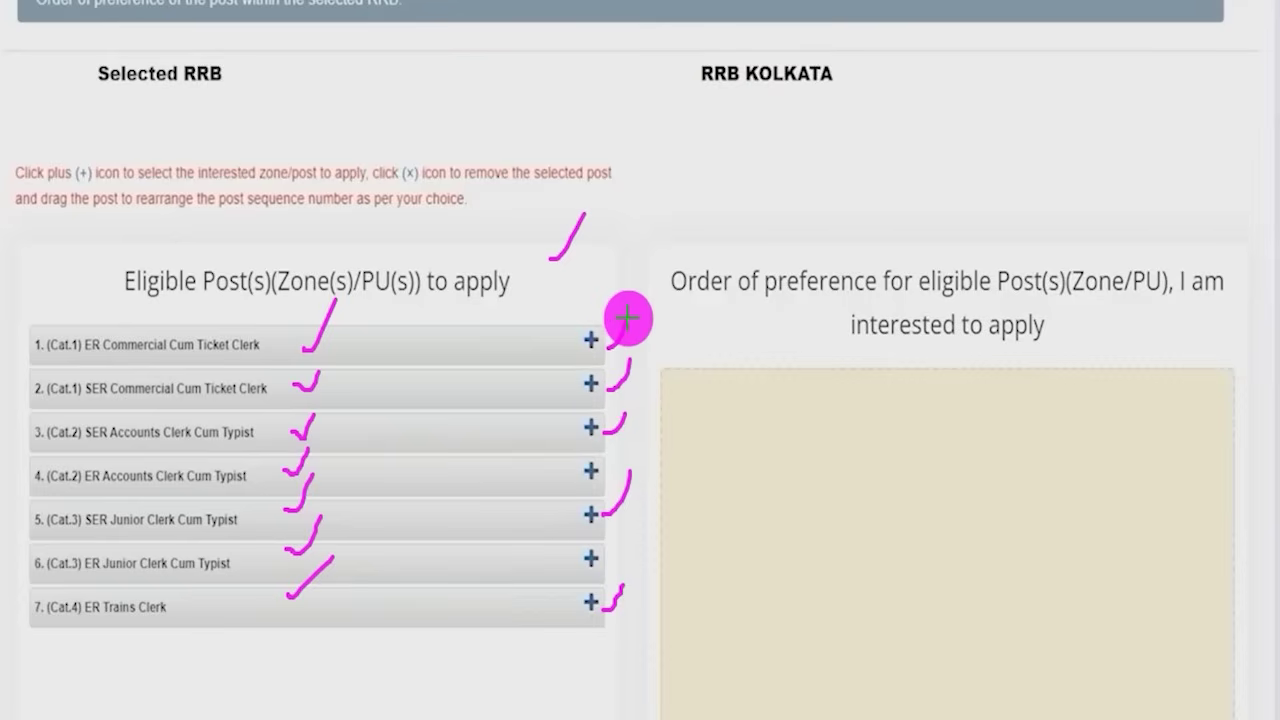
pyautogui.moveTo(916, 400); pyautogui.dragTo(957, 366)
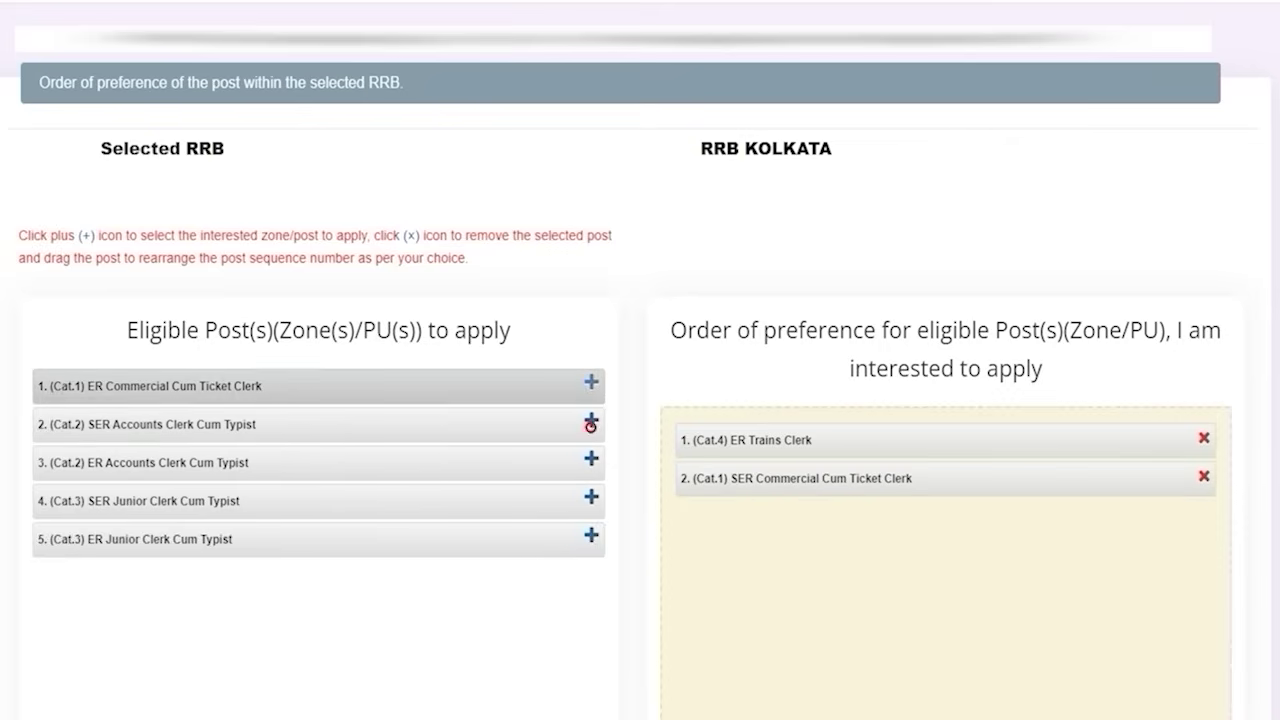
pyautogui.click(591, 381)
# Accept the post preference confirmation and eligibility declaration, enter the place, save, and open the application preview
pyautogui.scroll(-7, 591, 381)
pyautogui.moveTo(29, 157); pyautogui.dragTo(91, 106)
pyautogui.moveTo(170, 278); pyautogui.dragTo(266, 207)
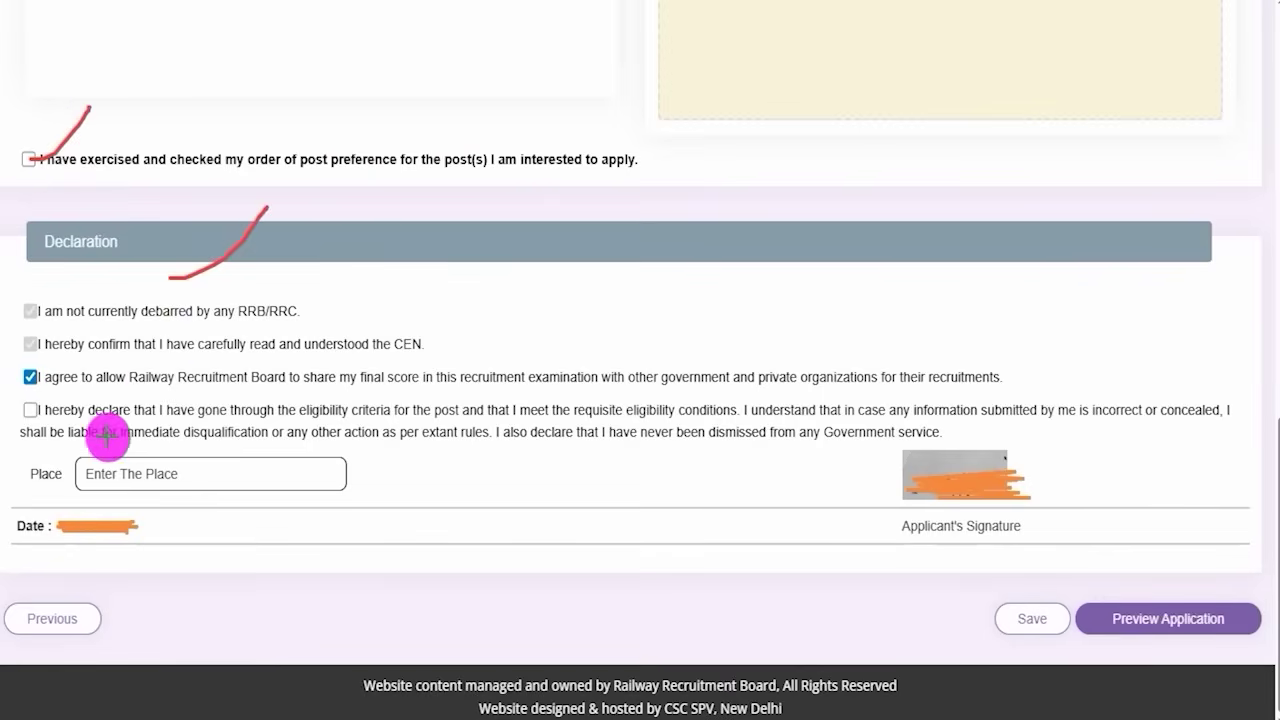
pyautogui.moveTo(30, 412); pyautogui.dragTo(74, 374)
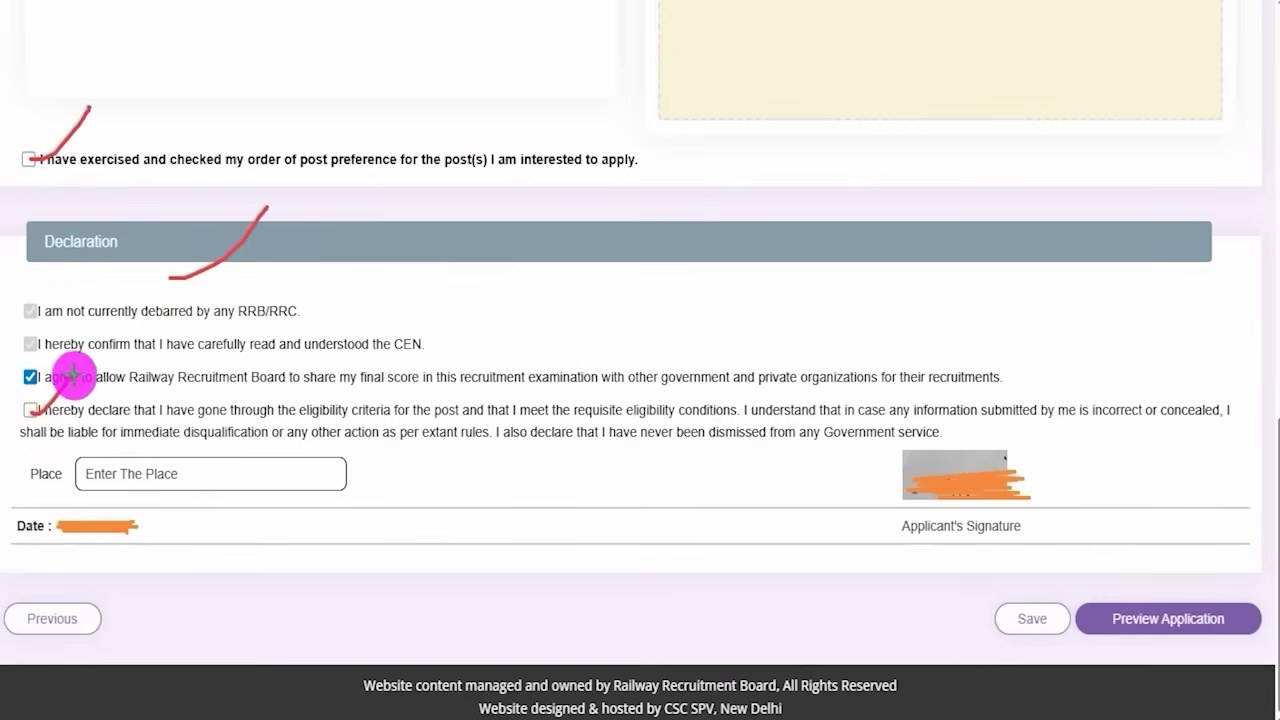
pyautogui.moveTo(254, 478); pyautogui.dragTo(328, 412)
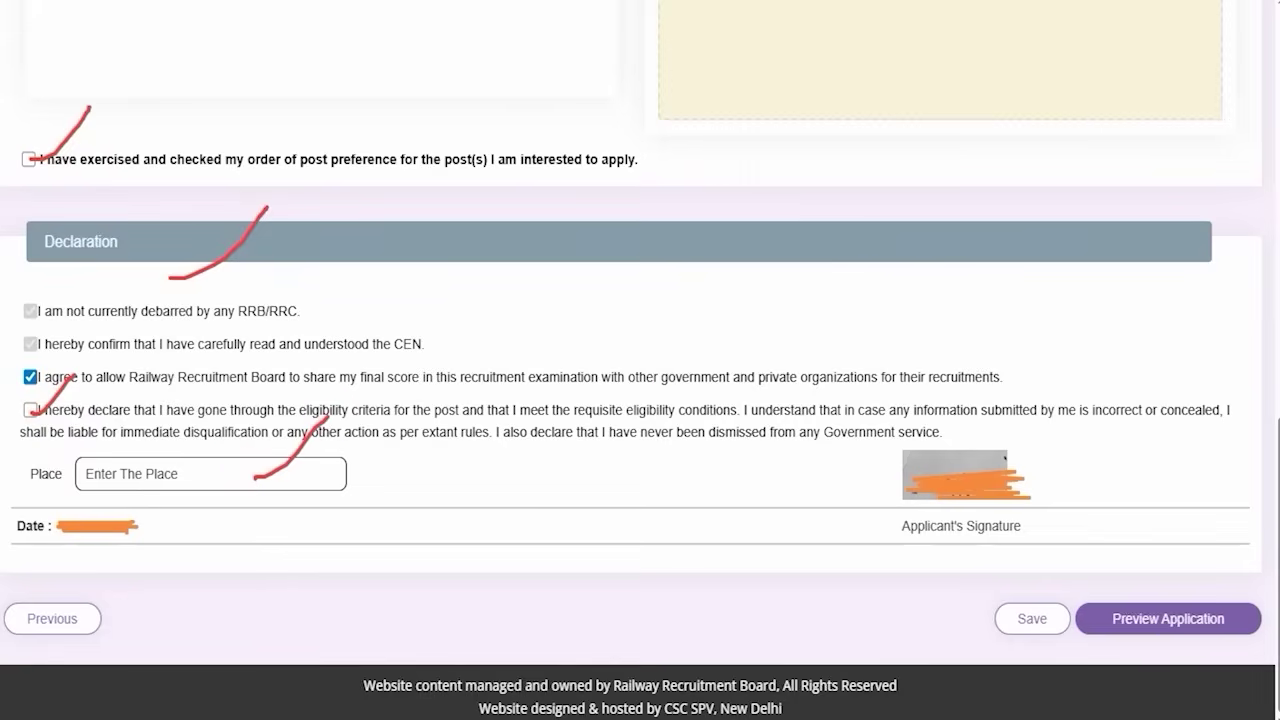
pyautogui.moveTo(686, 606); pyautogui.dragTo(975, 620)
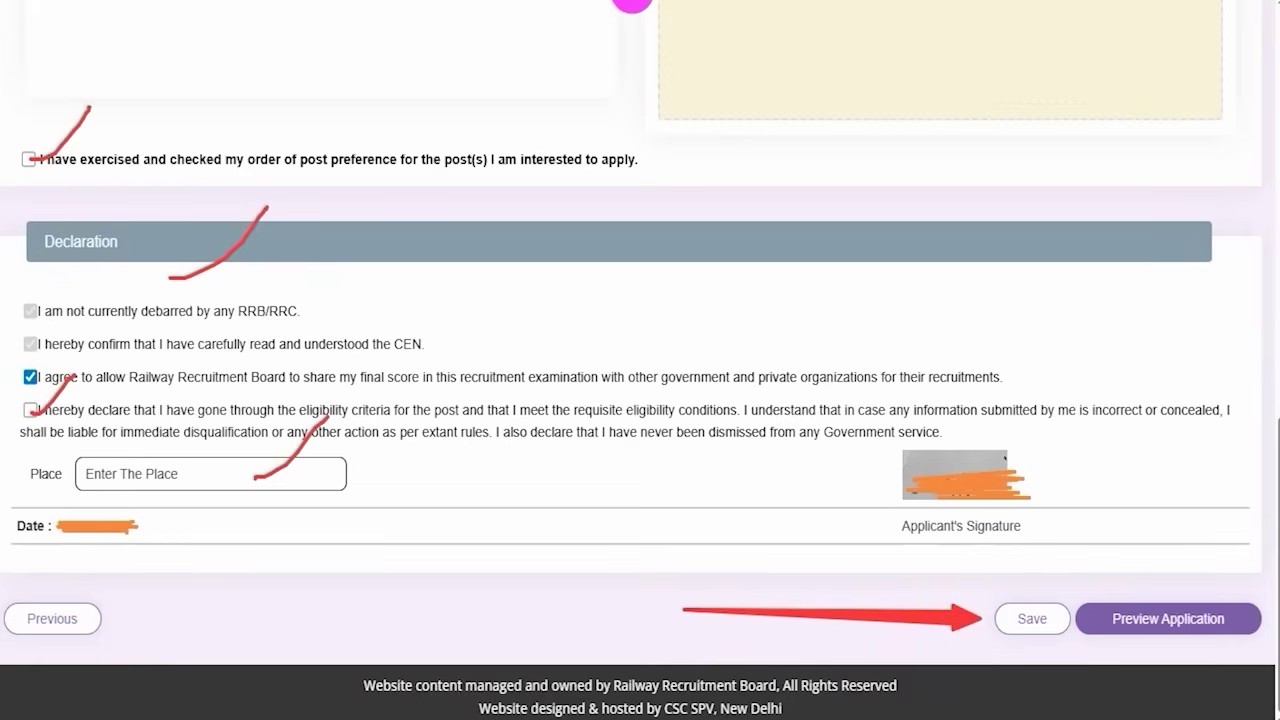
pyautogui.moveTo(1160, 370)
pyautogui.mouseDown()
pyautogui.moveTo(1173, 582)
pyautogui.moveTo(1212, 598)
pyautogui.mouseUp()
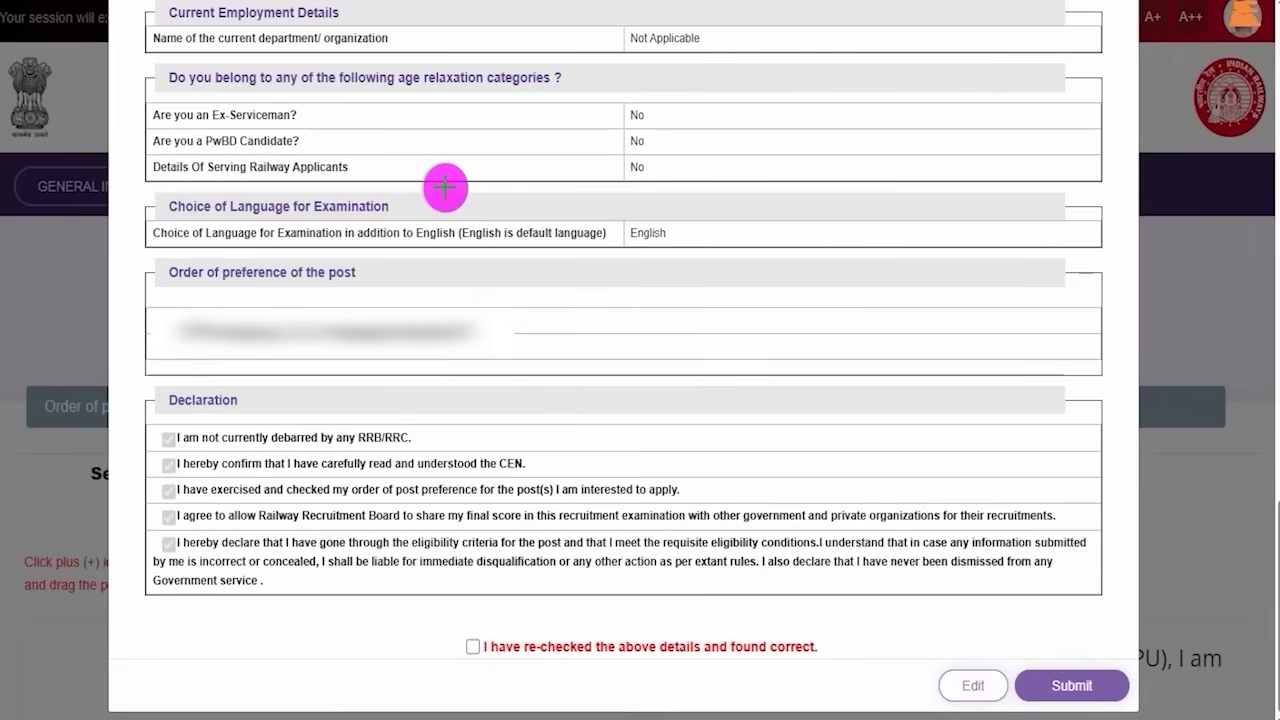
# Check the age relaxation, exam language and post preference details in the preview, confirm they are re-checked, and submit the application
pyautogui.moveTo(492, 121); pyautogui.dragTo(547, 82)
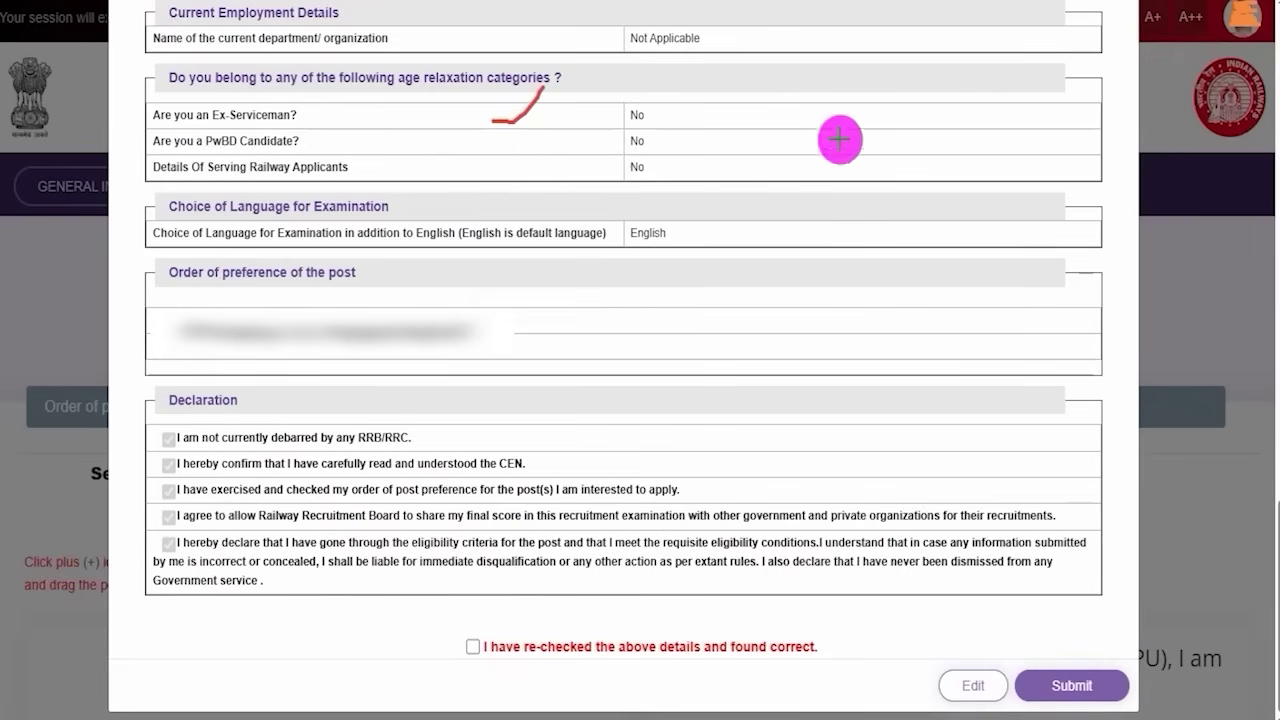
pyautogui.moveTo(484, 275); pyautogui.dragTo(550, 238)
pyautogui.moveTo(533, 356); pyautogui.dragTo(613, 304)
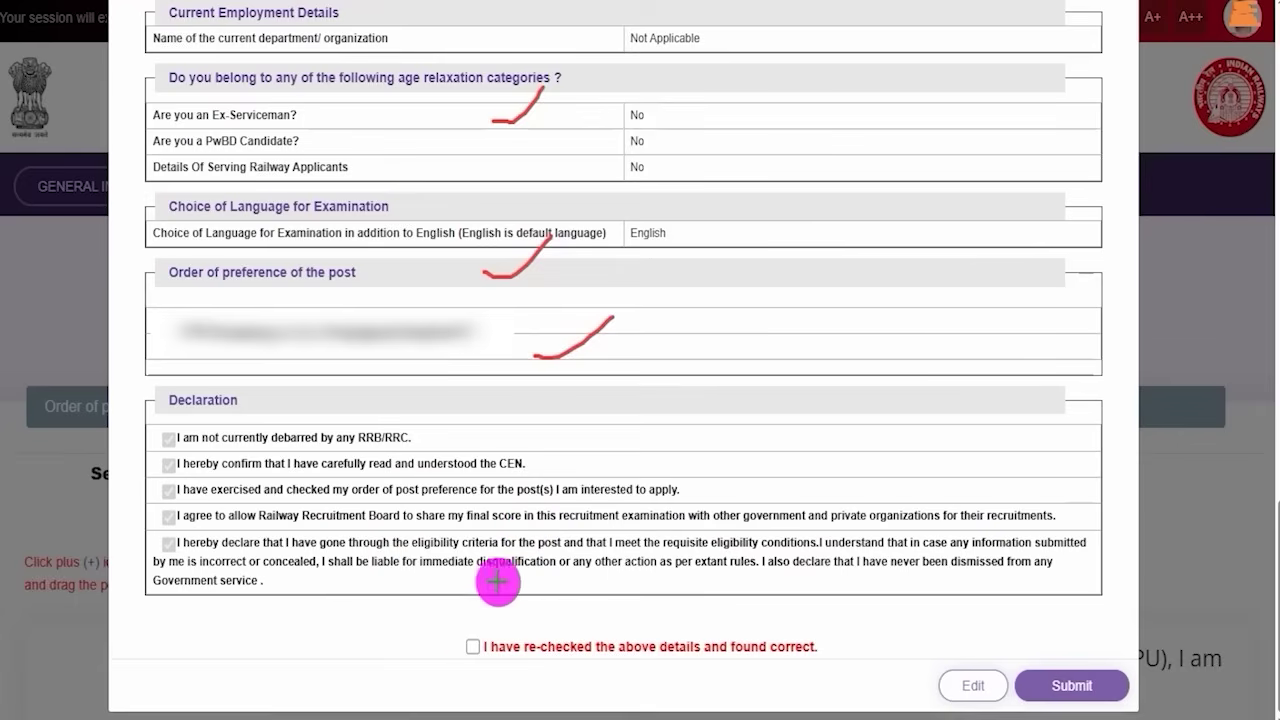
pyautogui.moveTo(474, 645); pyautogui.dragTo(519, 616)
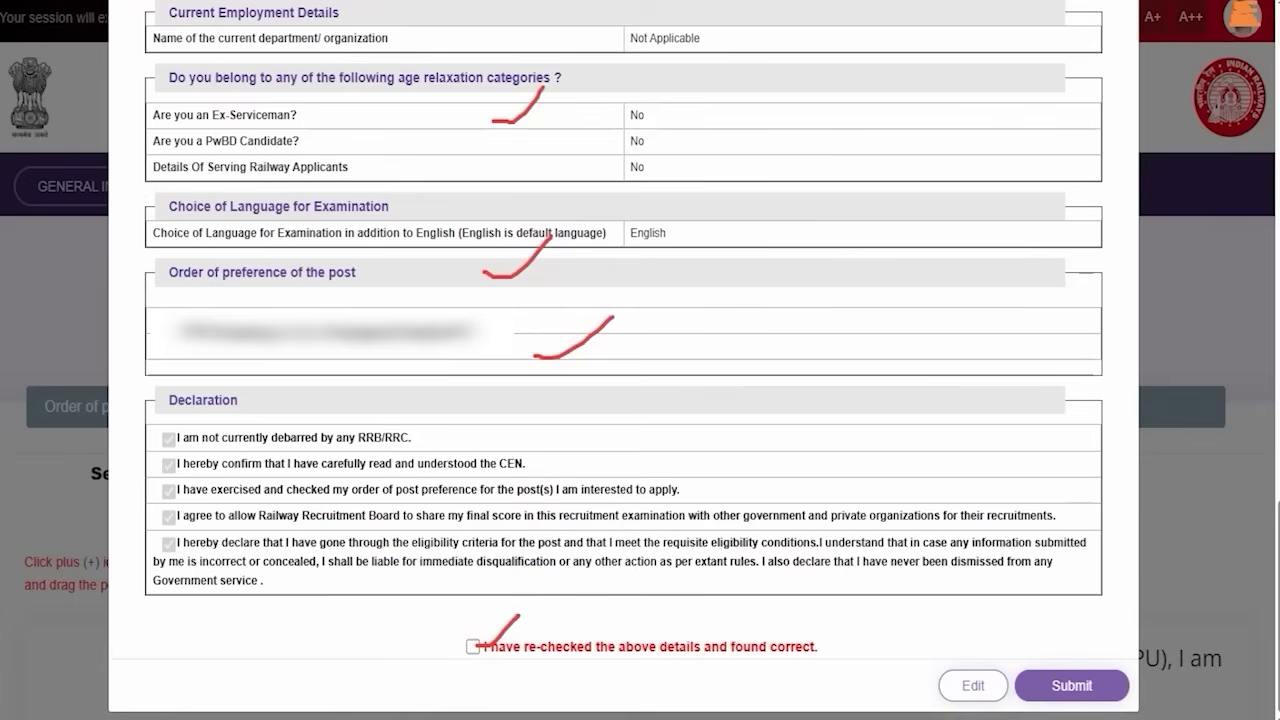
pyautogui.moveTo(735, 686); pyautogui.dragTo(922, 688)
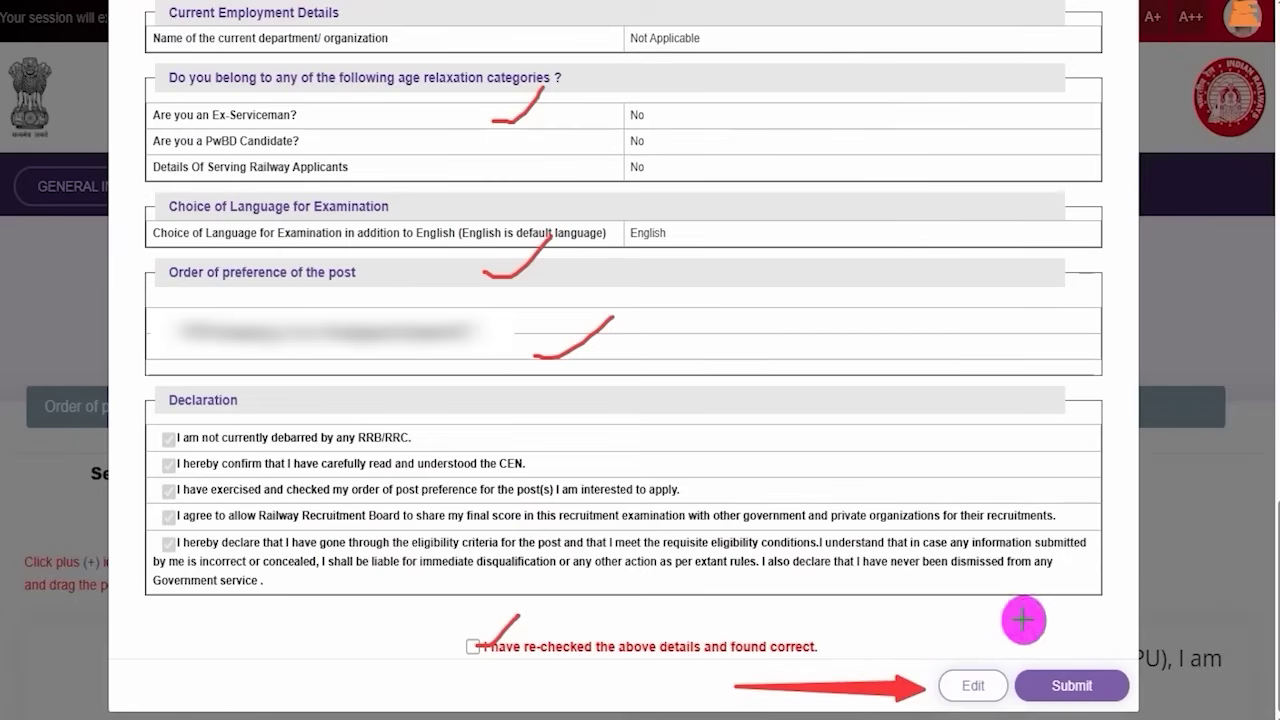
pyautogui.moveTo(1064, 430); pyautogui.dragTo(1066, 648)
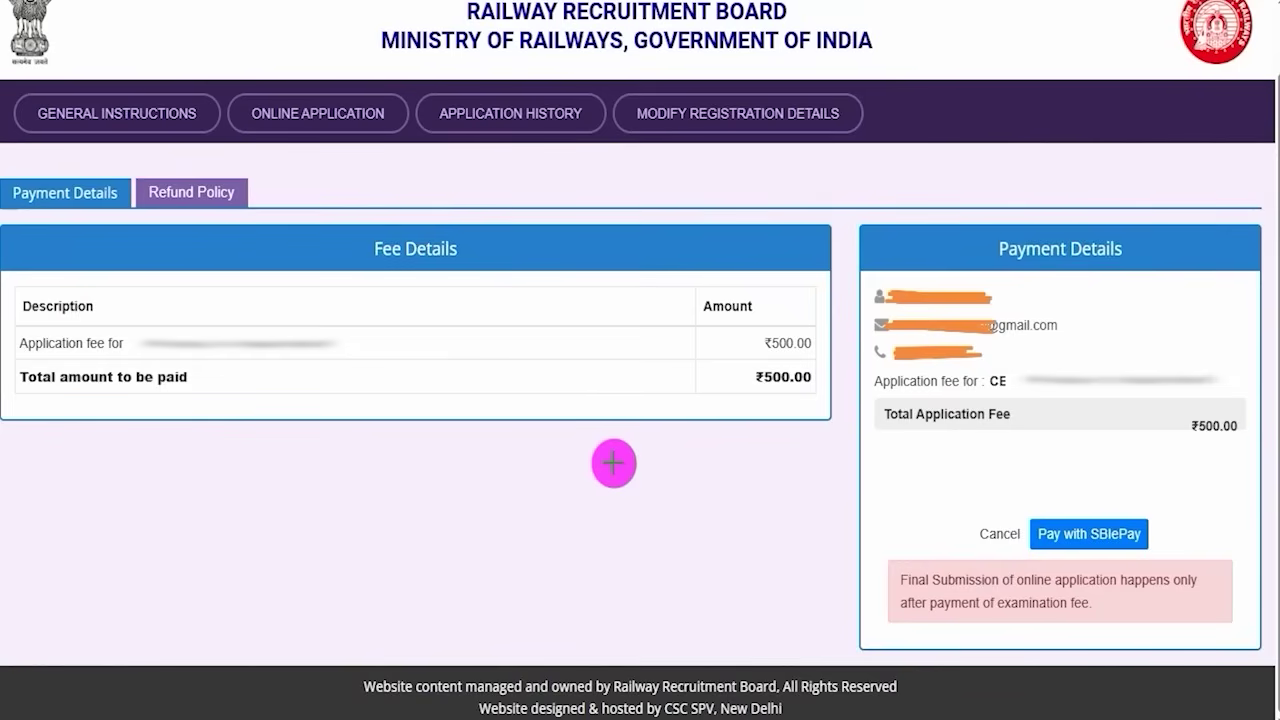
# Check the application fee and total amount, and proceed to pay with SBIePay
pyautogui.moveTo(710, 350); pyautogui.dragTo(757, 310)
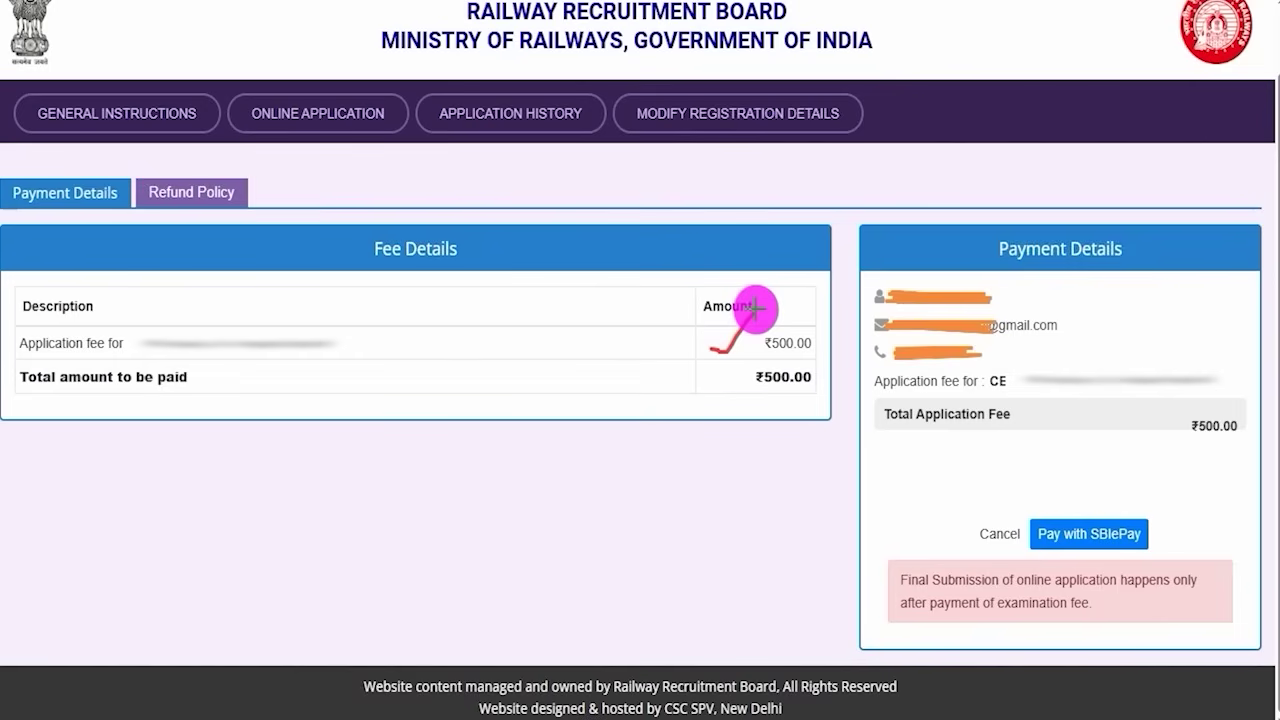
pyautogui.moveTo(689, 436); pyautogui.dragTo(763, 401)
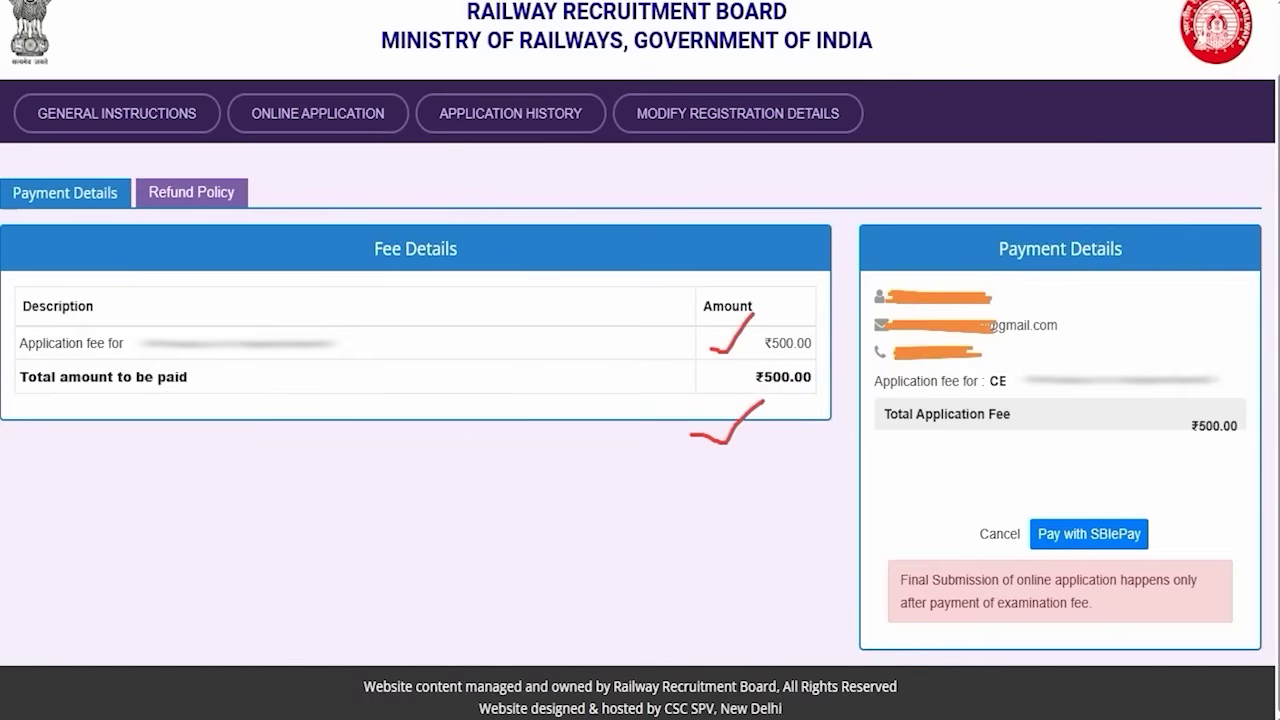
pyautogui.moveTo(1005, 469)
pyautogui.mouseDown()
pyautogui.moveTo(1143, 517)
pyautogui.moveTo(1176, 572)
pyautogui.mouseUp()
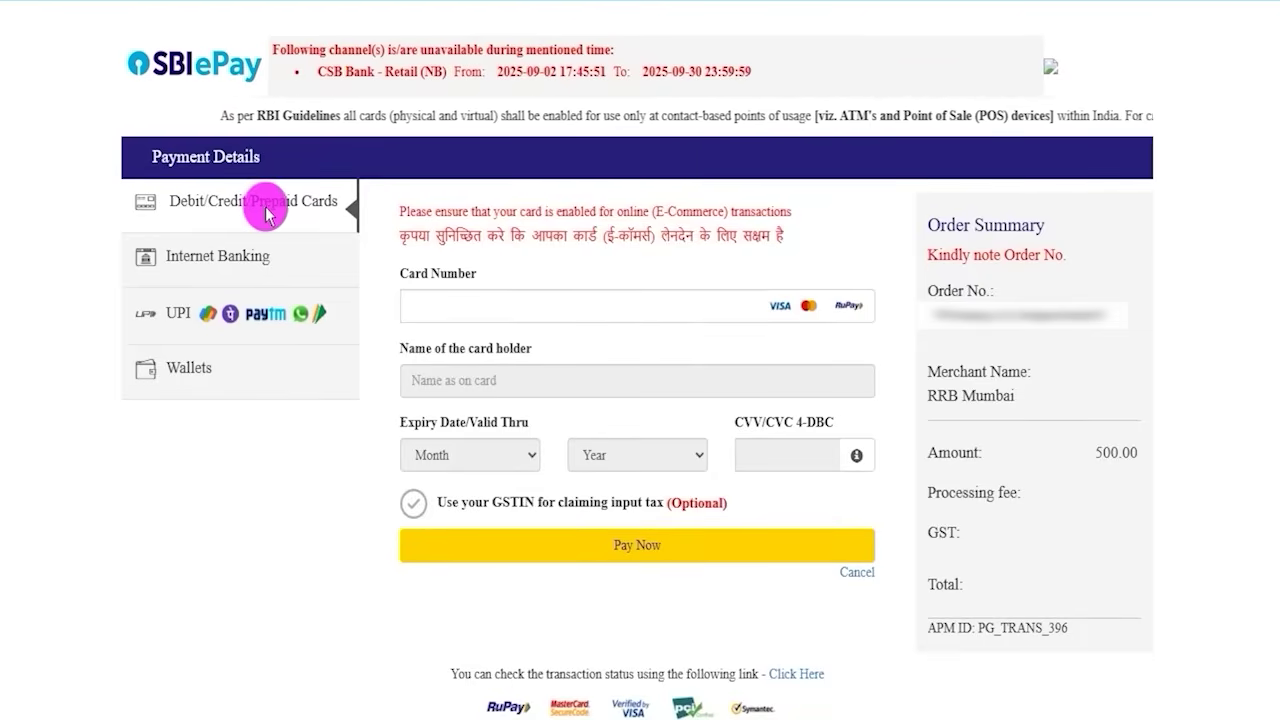
# Compare the Internet Banking, UPI and Wallets payment methods and choose UPI
pyautogui.click(240, 260)
pyautogui.click(183, 312)
pyautogui.click(180, 378)
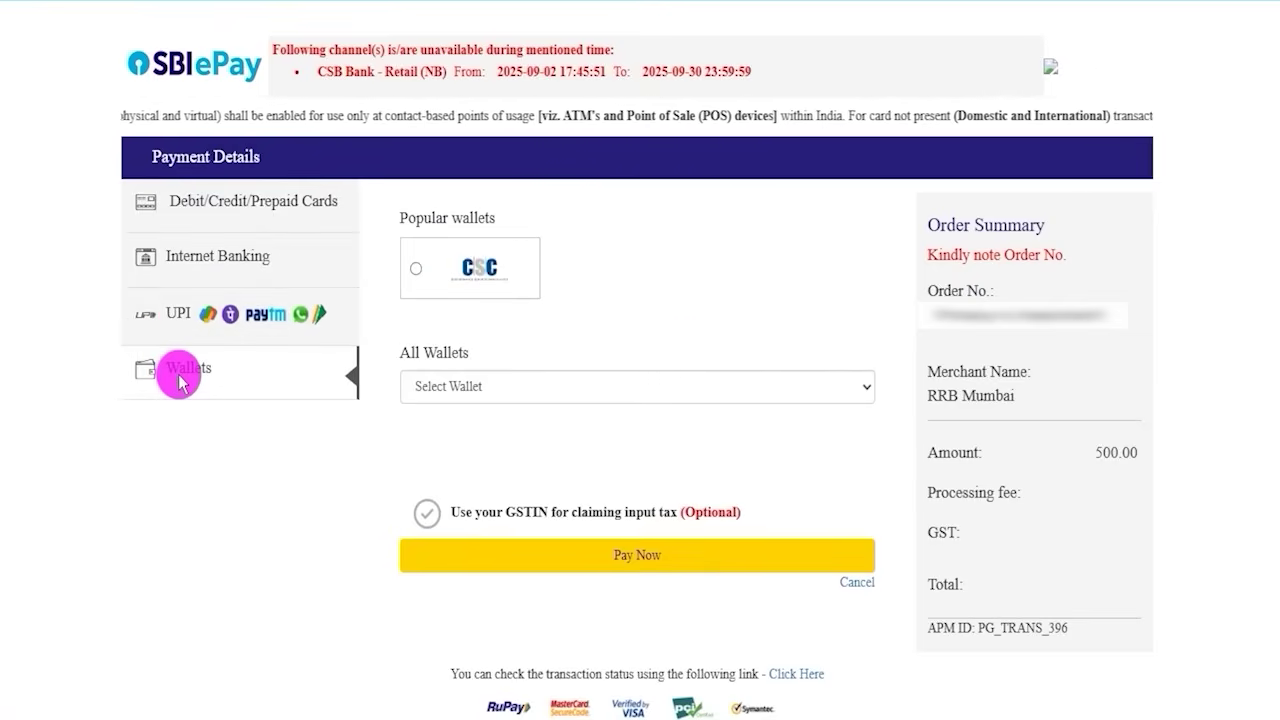
pyautogui.click(178, 322)
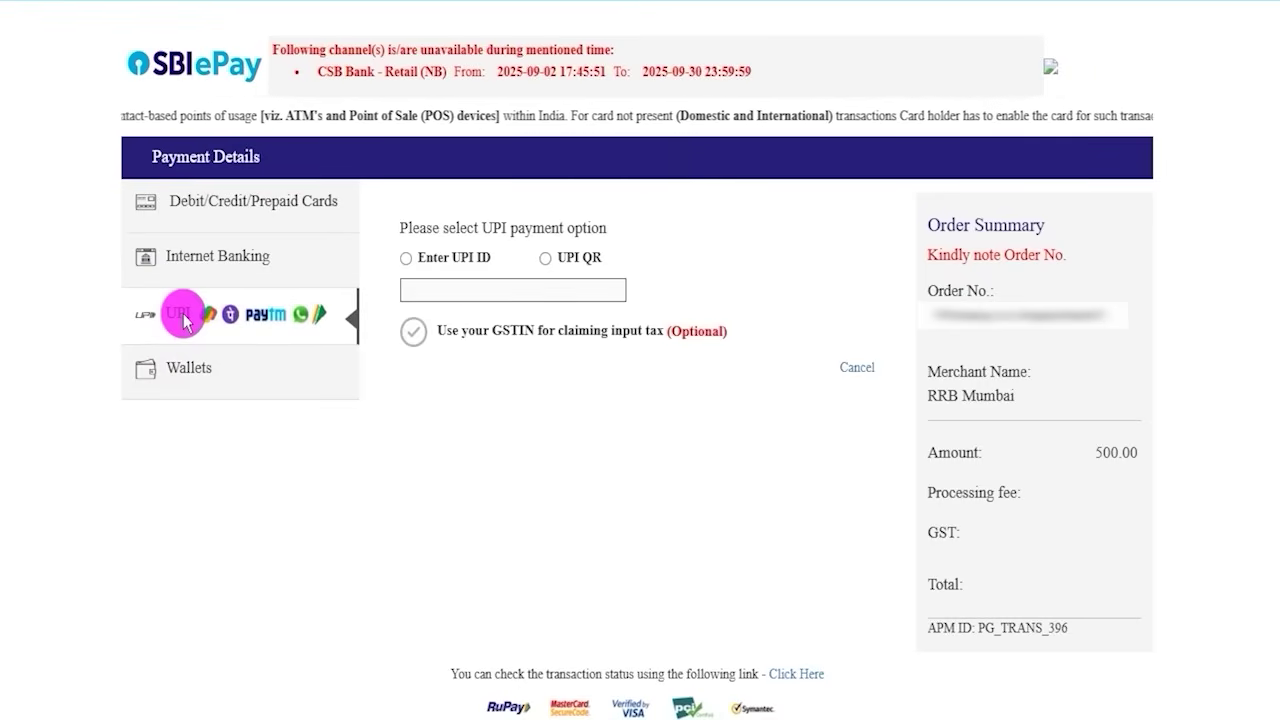
# Look at paying by validated UPI ID, choose UPI QR instead, and start the fee payment
pyautogui.click(527, 261)
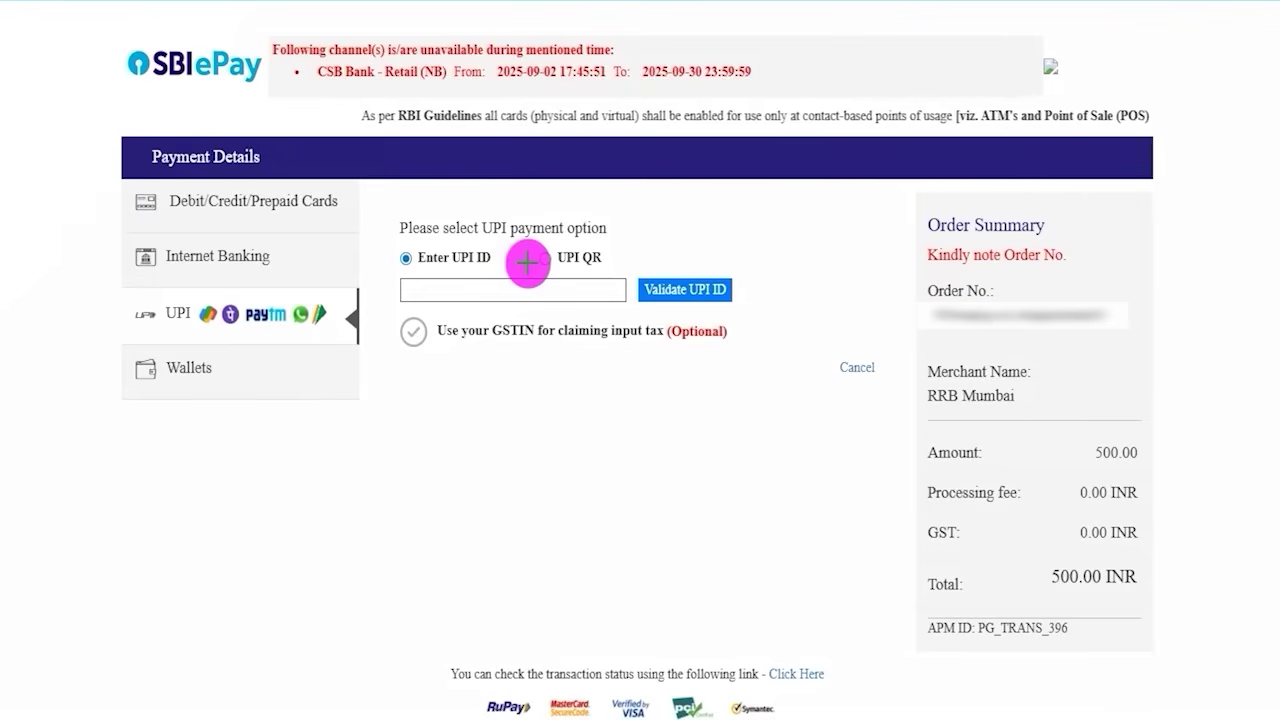
pyautogui.moveTo(452, 291); pyautogui.dragTo(487, 271)
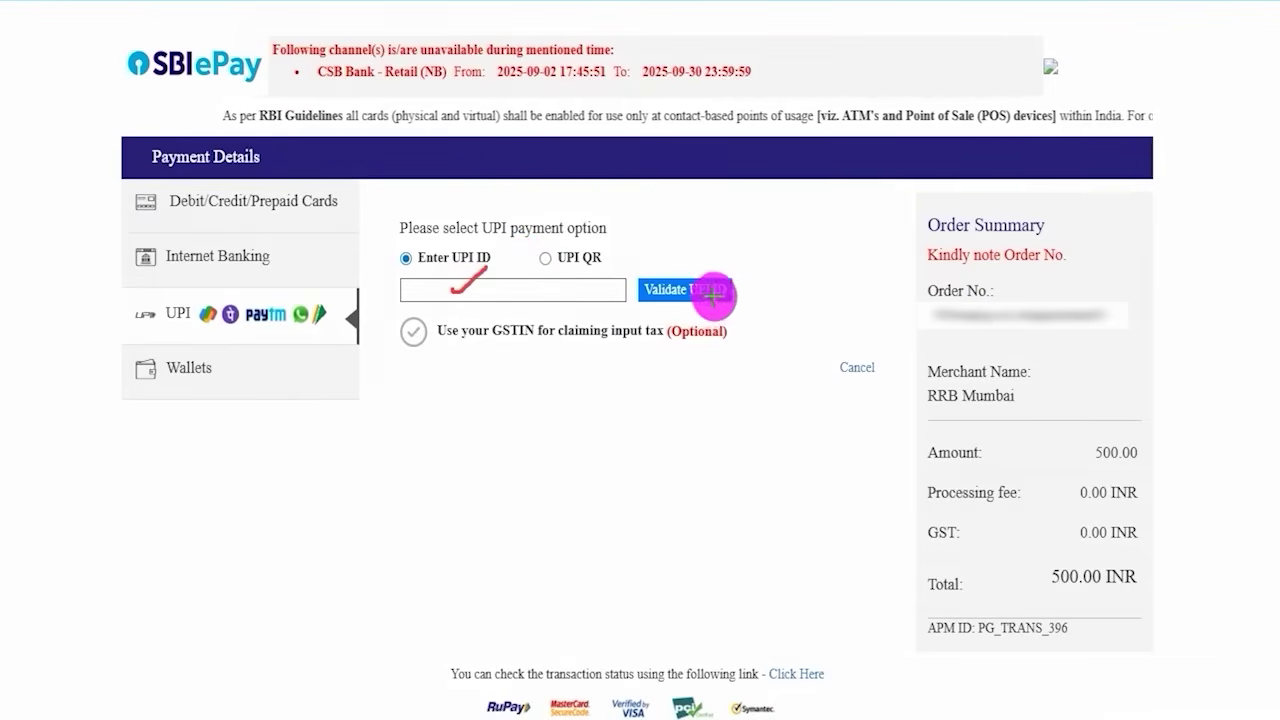
pyautogui.moveTo(735, 293); pyautogui.dragTo(772, 251)
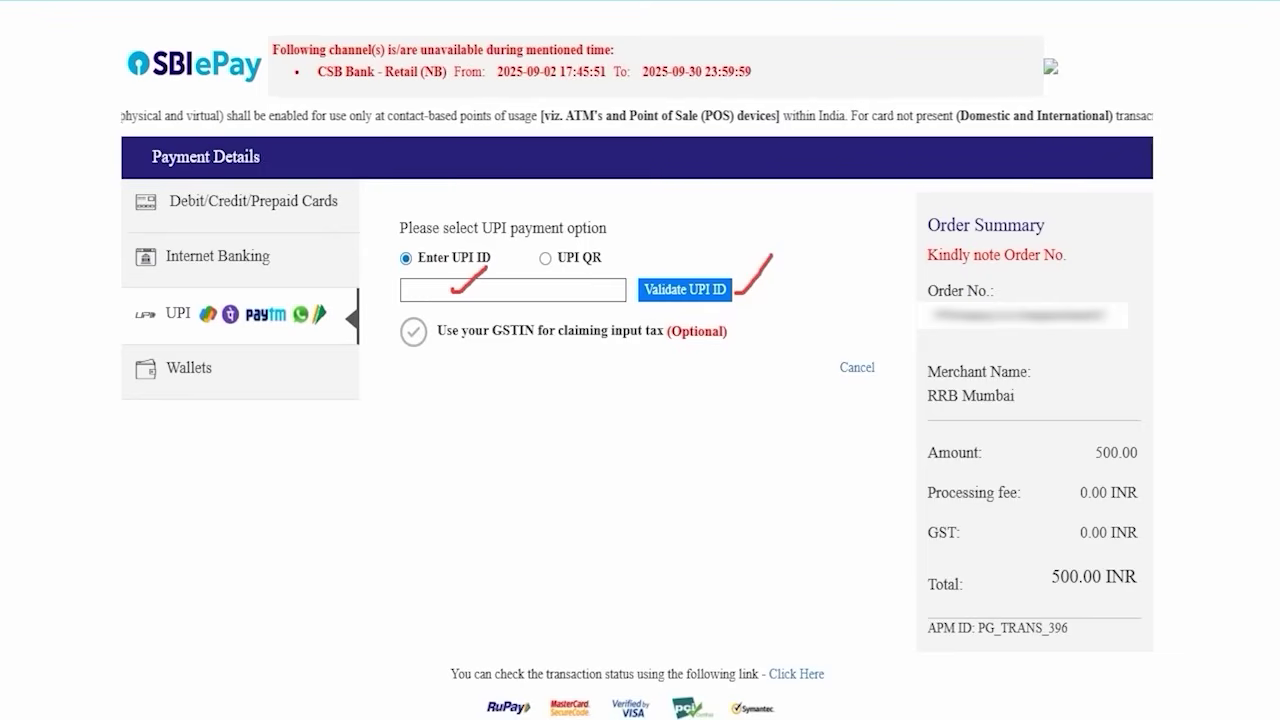
pyautogui.click(545, 259)
pyautogui.click(638, 380)
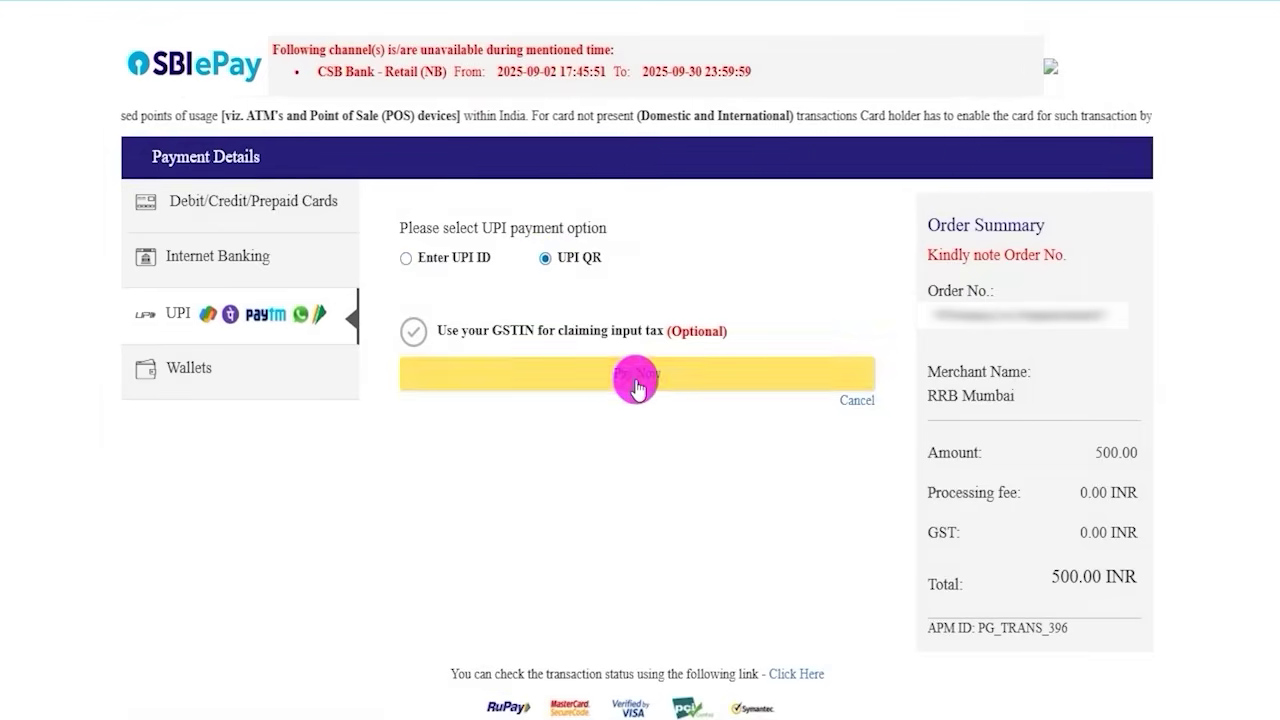
# Scan the displayed UPI QR code with a payment app to complete the application fee payment
pyautogui.moveTo(803, 364); pyautogui.dragTo(889, 260)
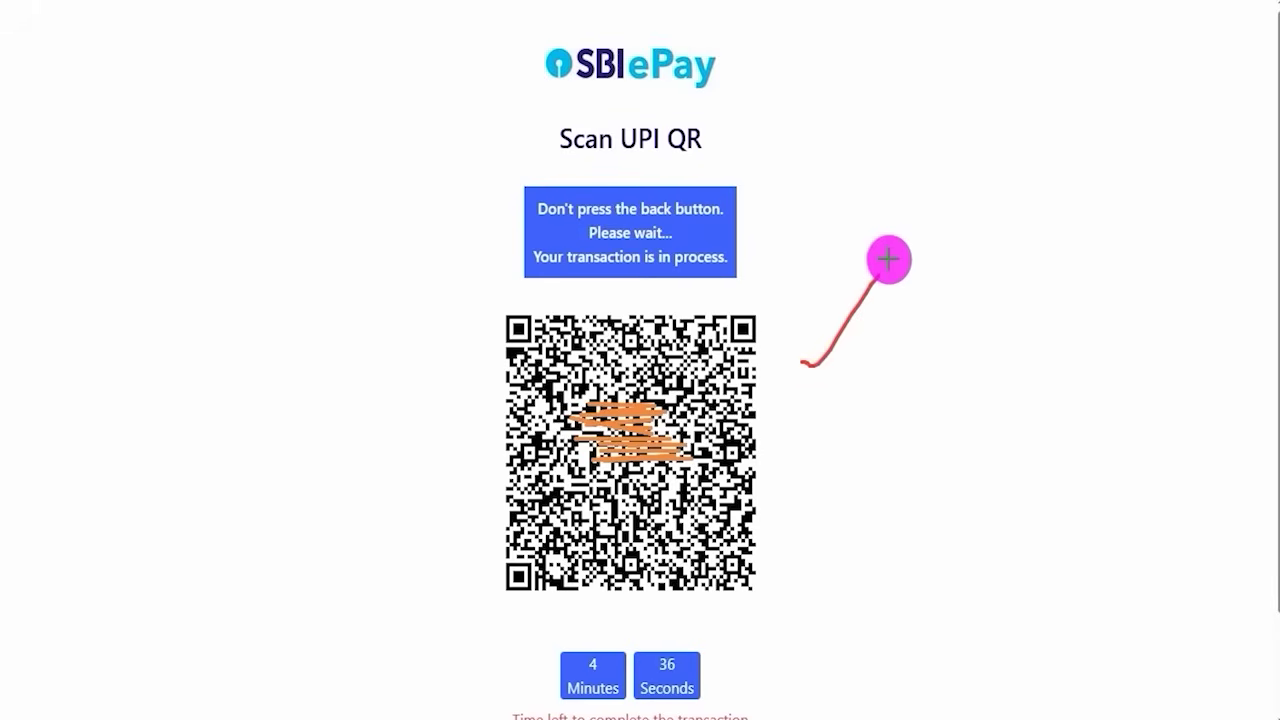
pyautogui.moveTo(803, 406); pyautogui.dragTo(891, 343)
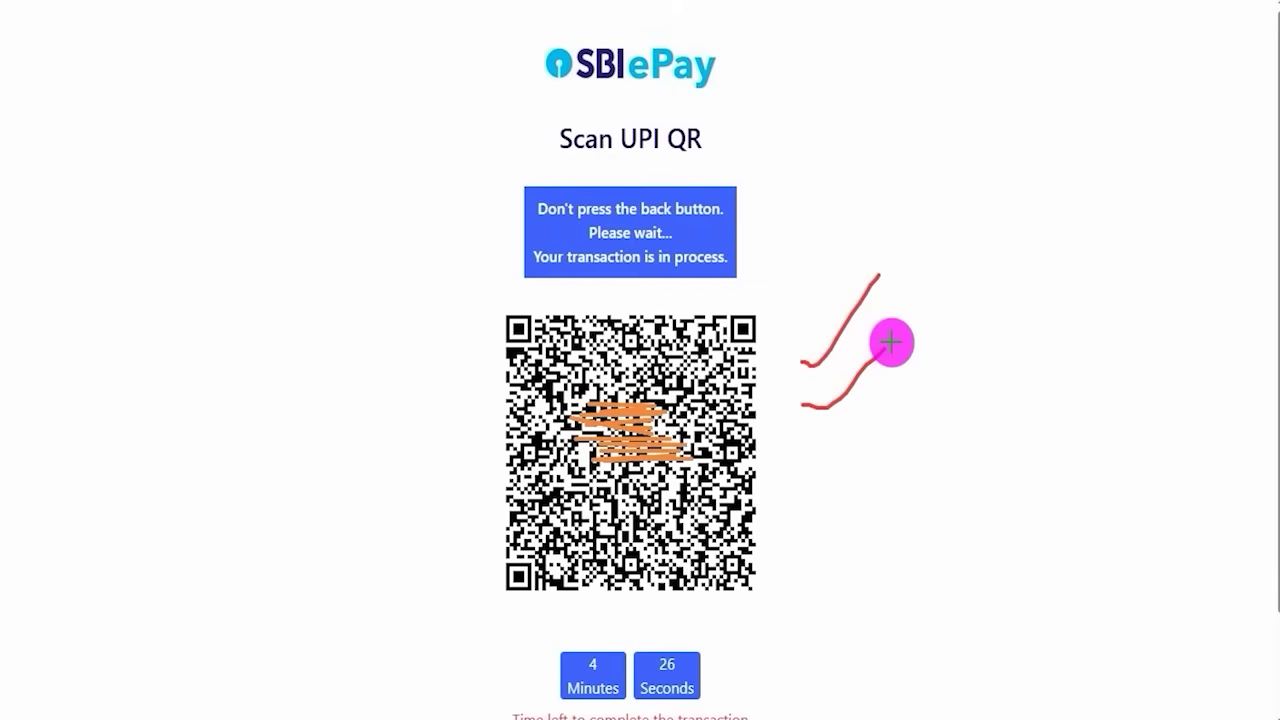
pyautogui.moveTo(826, 449); pyautogui.dragTo(907, 374)
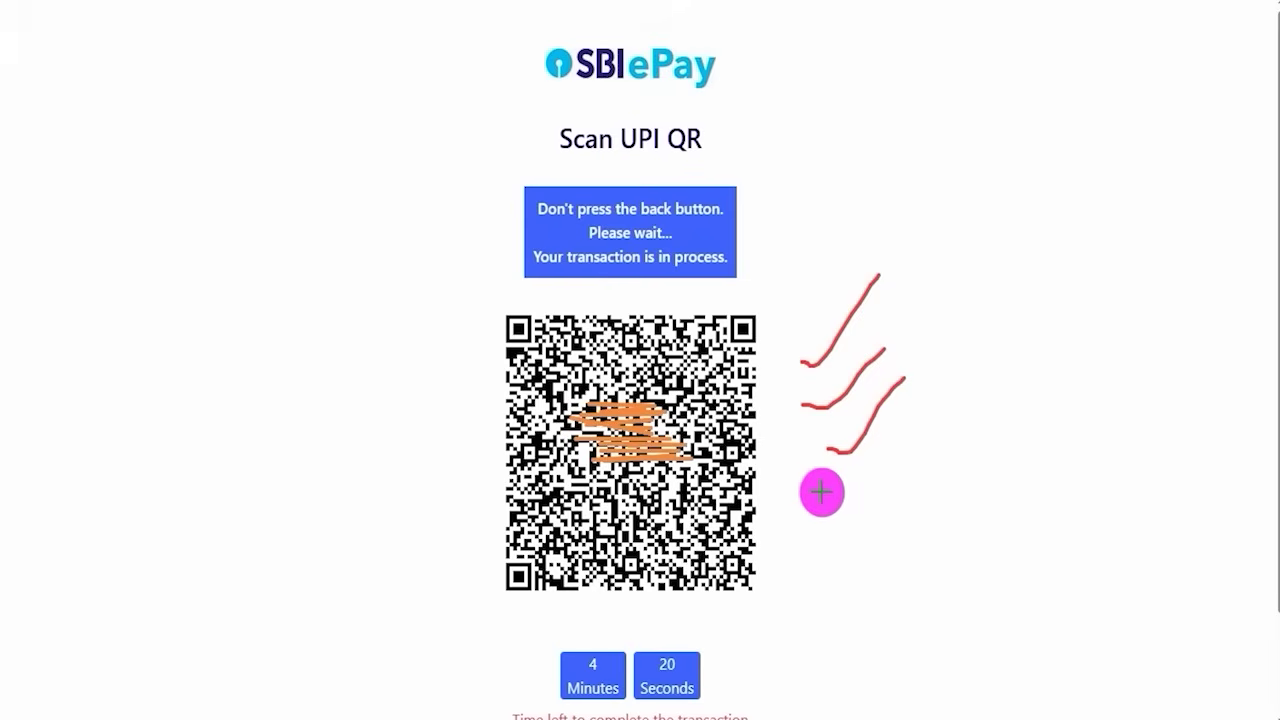
pyautogui.moveTo(814, 486); pyautogui.dragTo(934, 423)
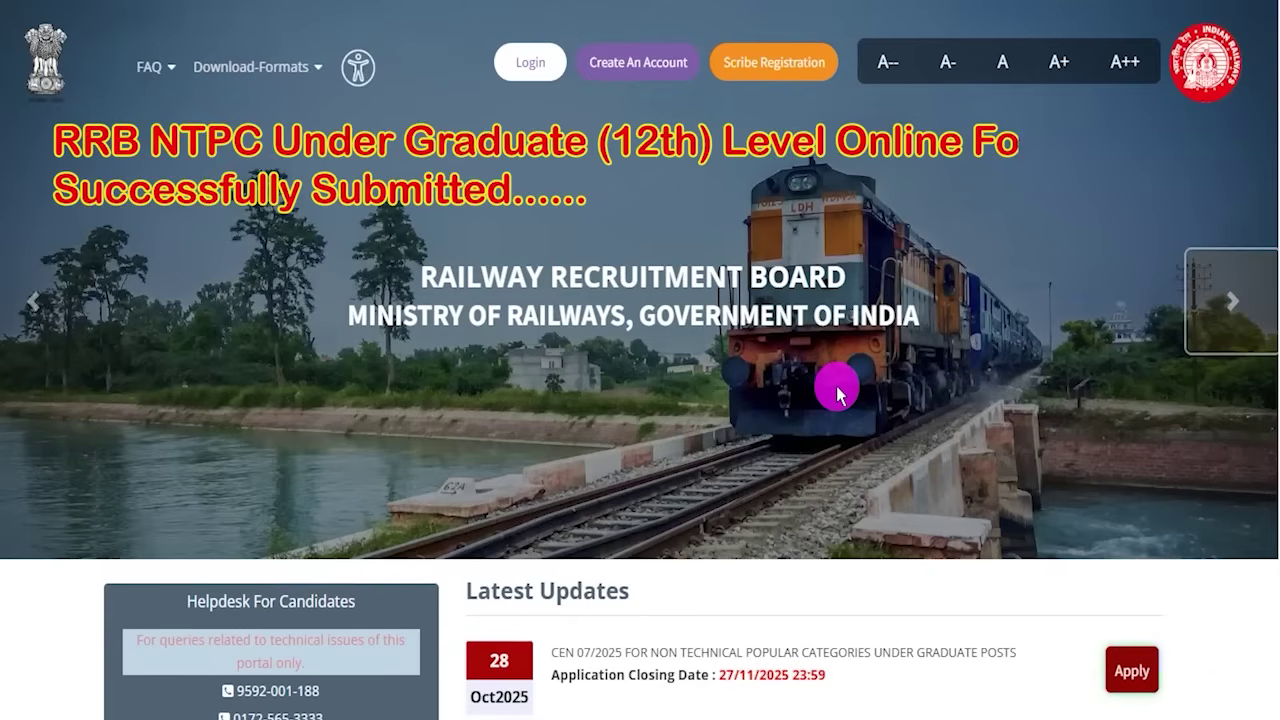
pyautogui.click(1237, 302)
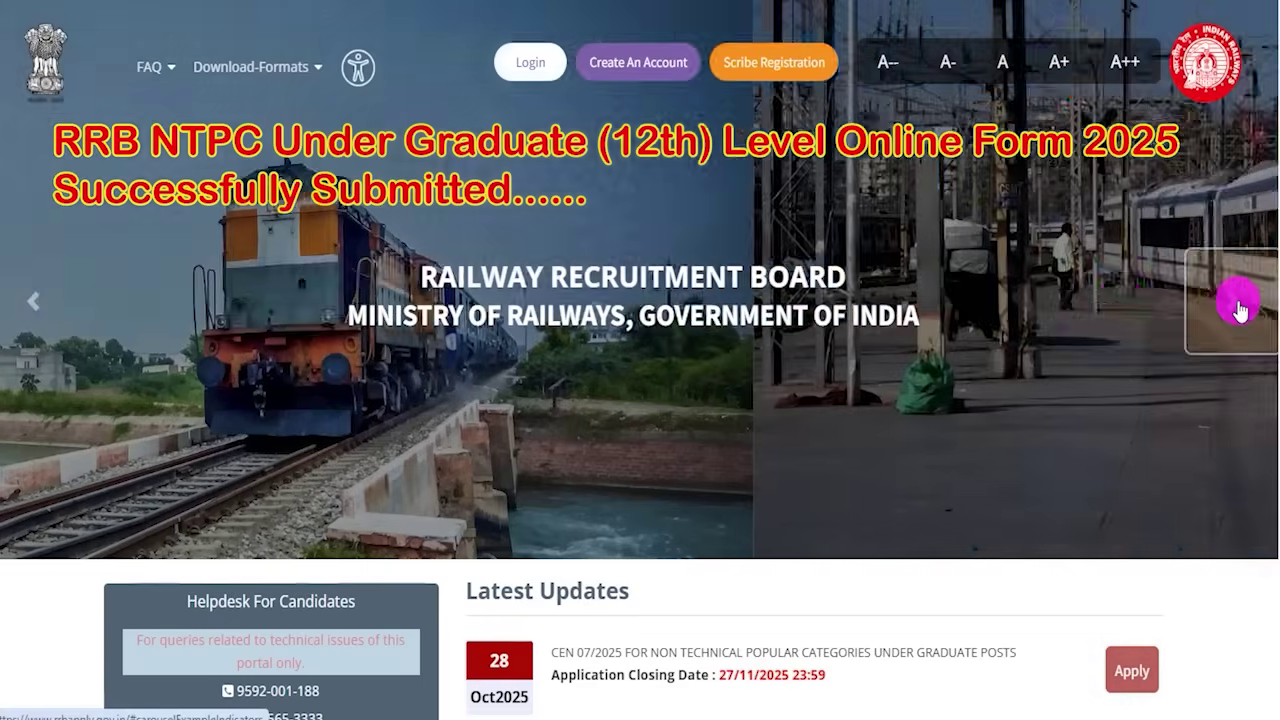
pyautogui.click(1238, 306)
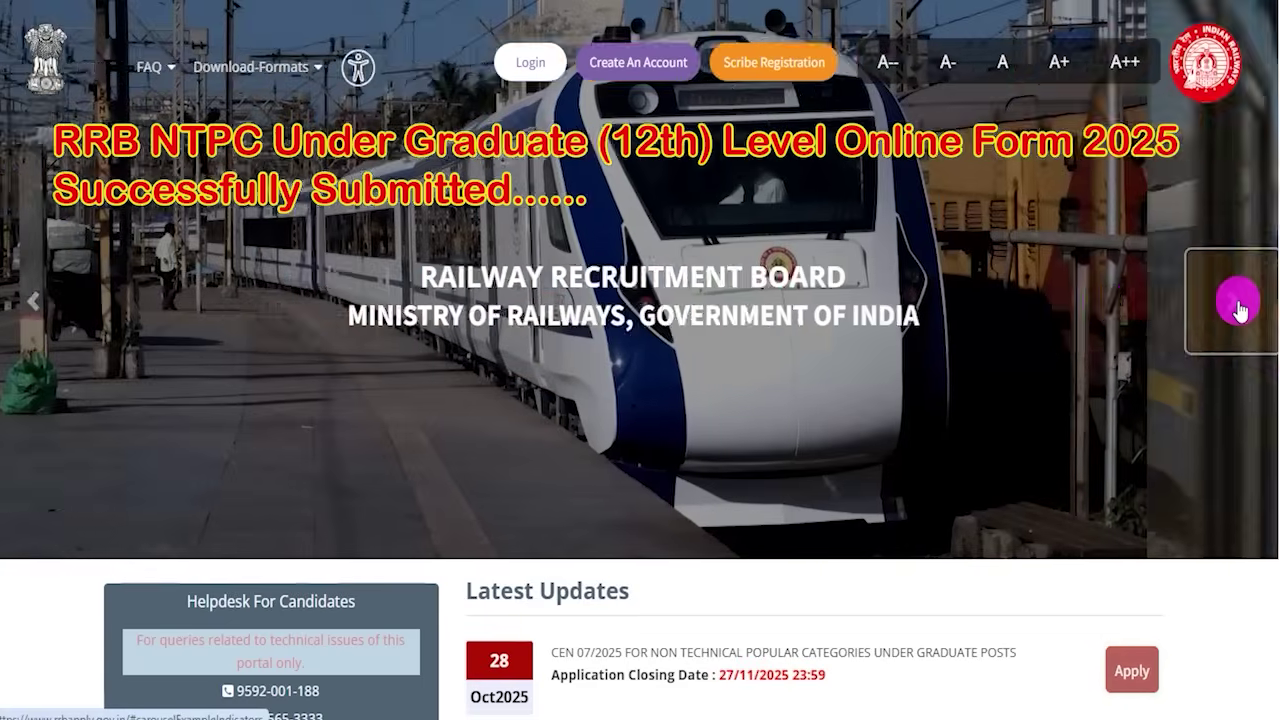
pyautogui.click(1237, 302)
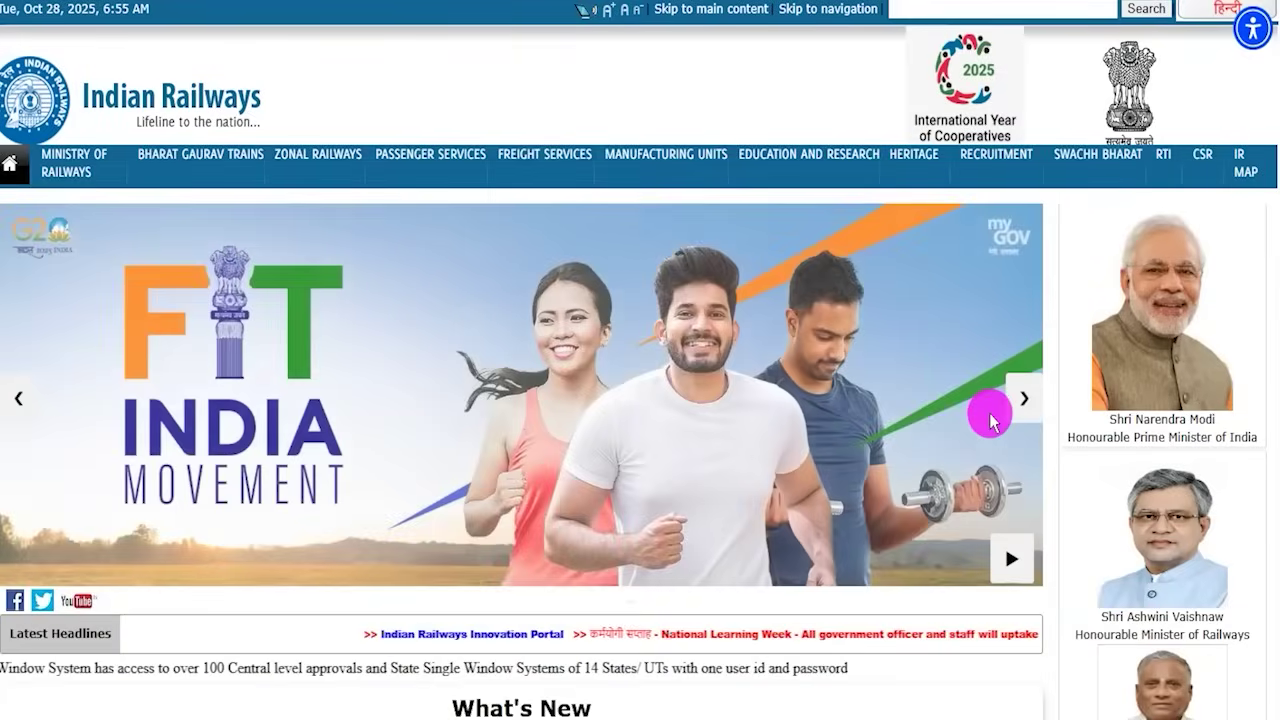
pyautogui.click(1020, 410)
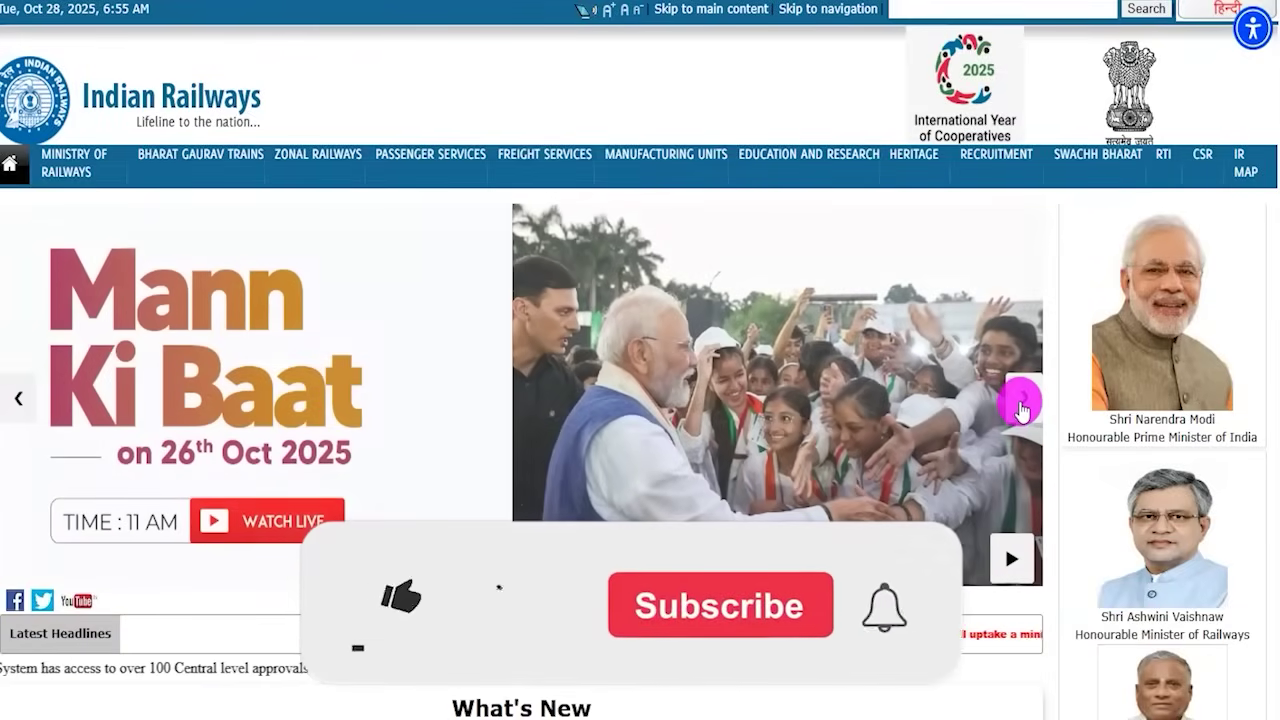
pyautogui.click(1020, 408)
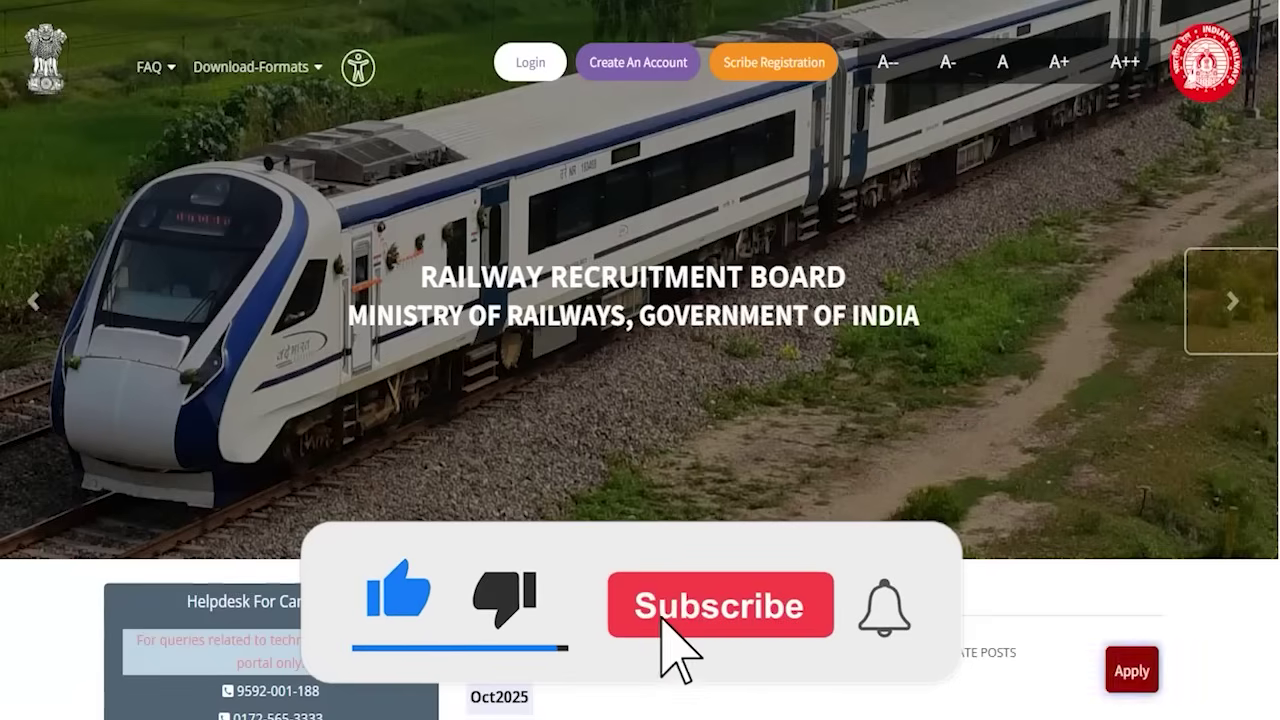
pyautogui.click(1207, 292)
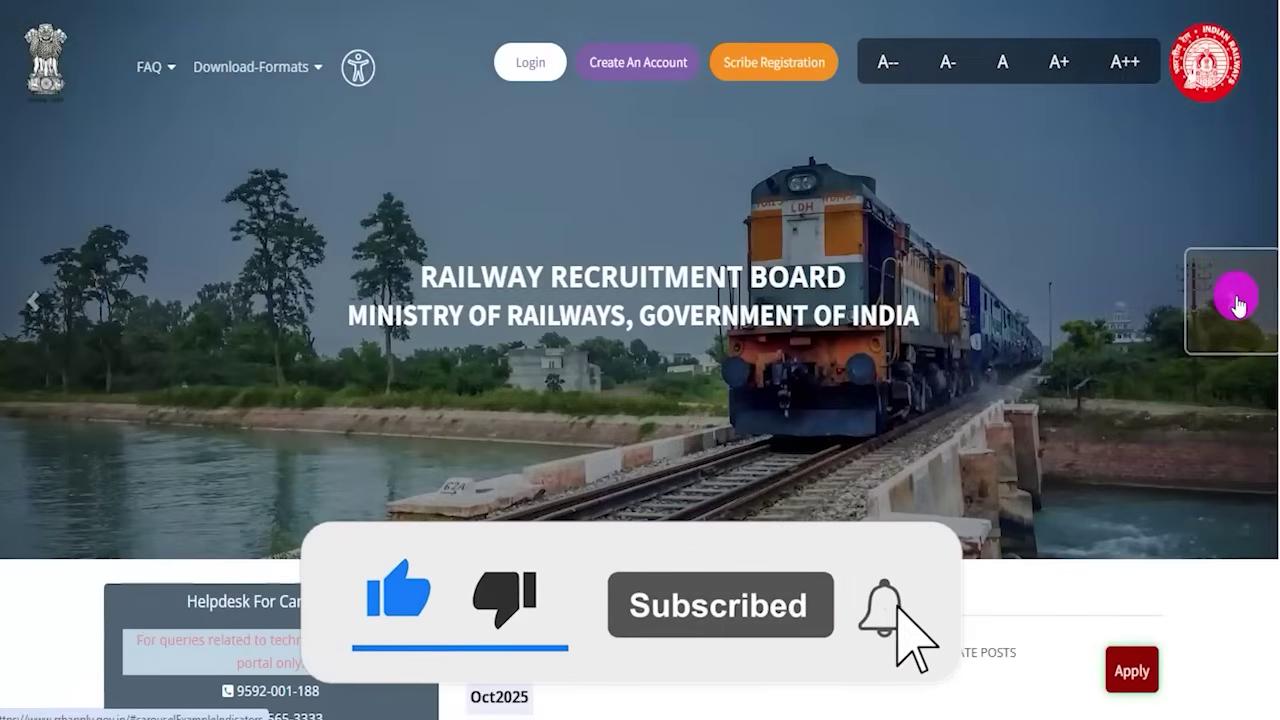
pyautogui.click(1235, 298)
pyautogui.click(1237, 300)
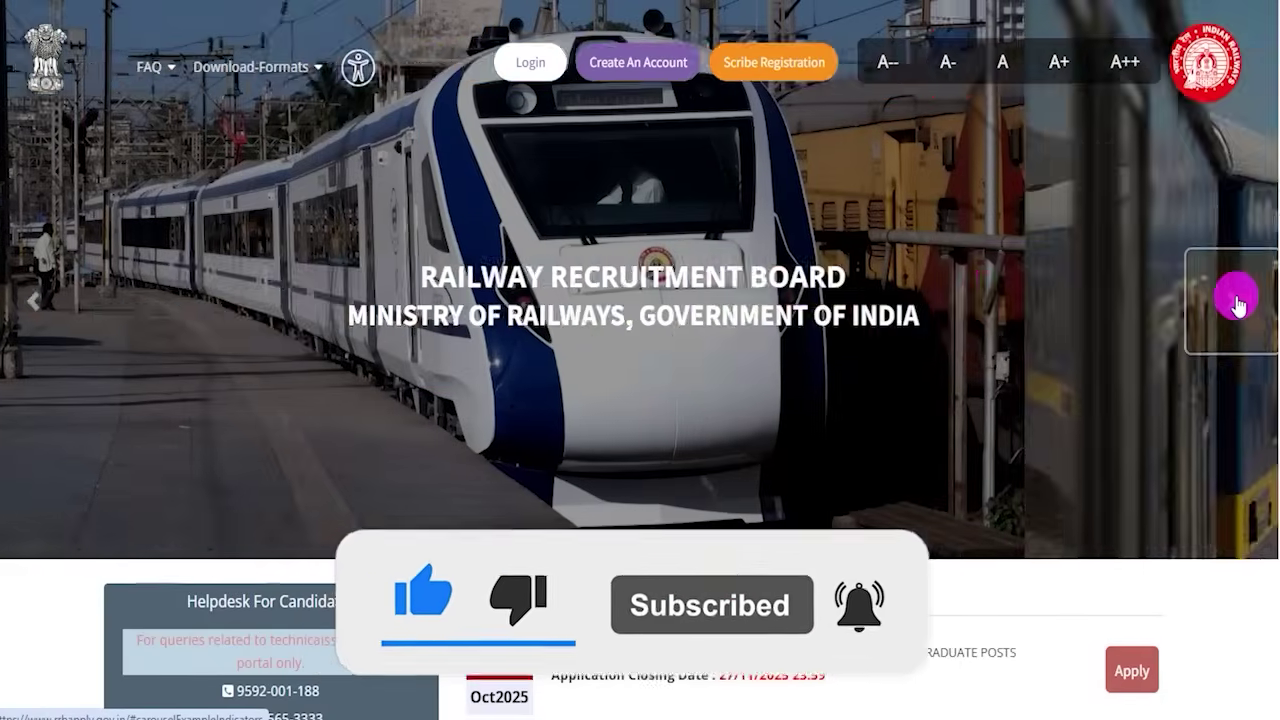
pyautogui.click(1237, 300)
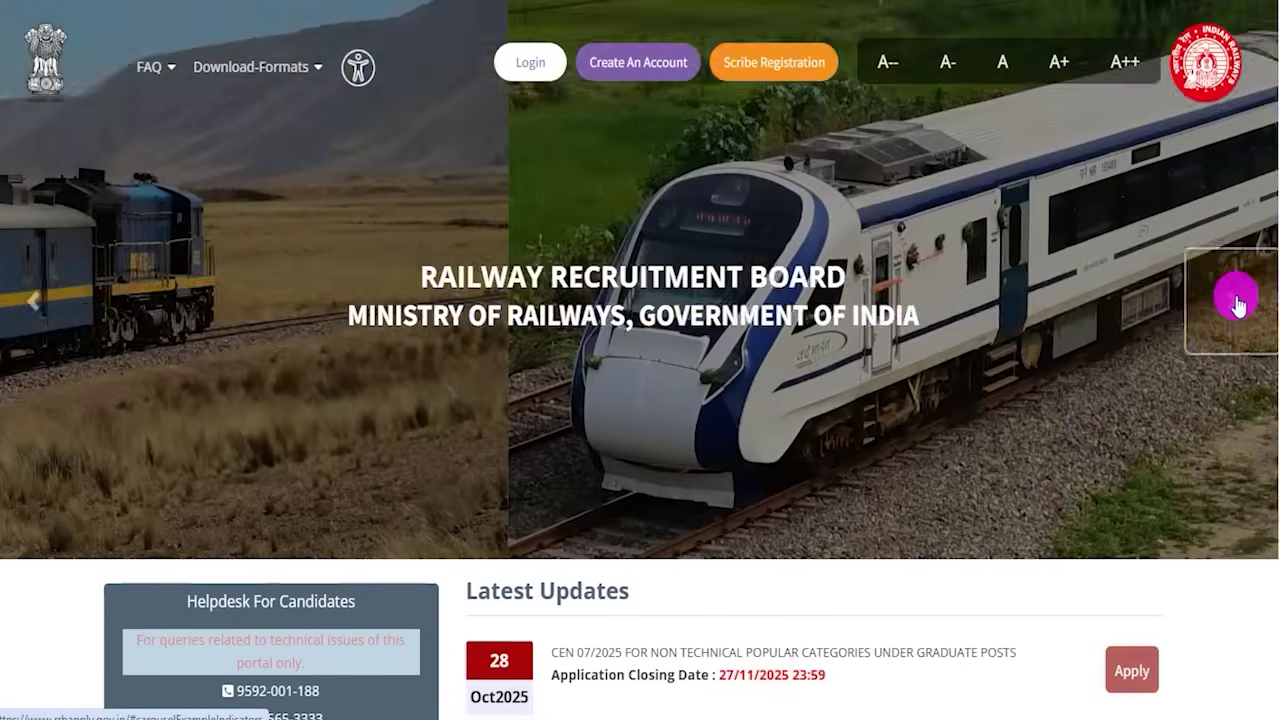